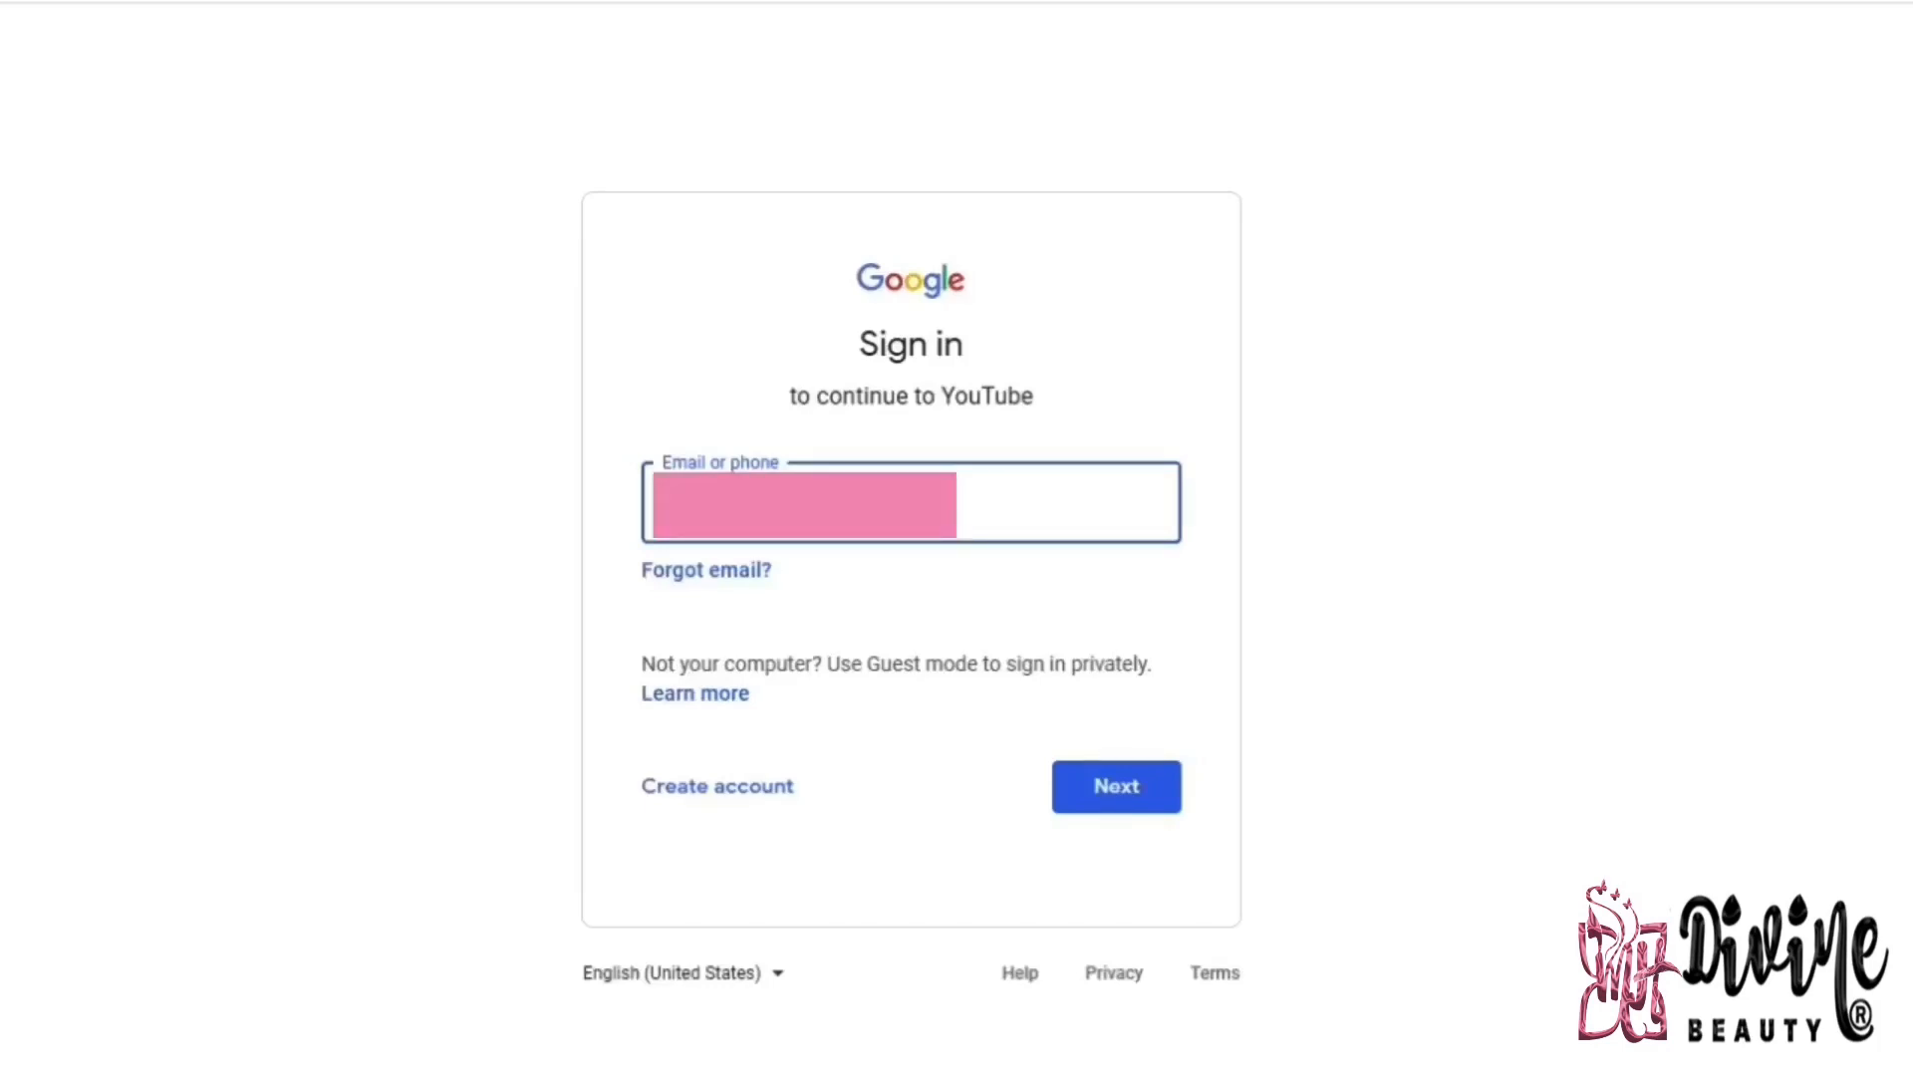
# - Enter the Google account e-mail and password to sign in to YouTube
pyautogui.write('a@gmail.com')
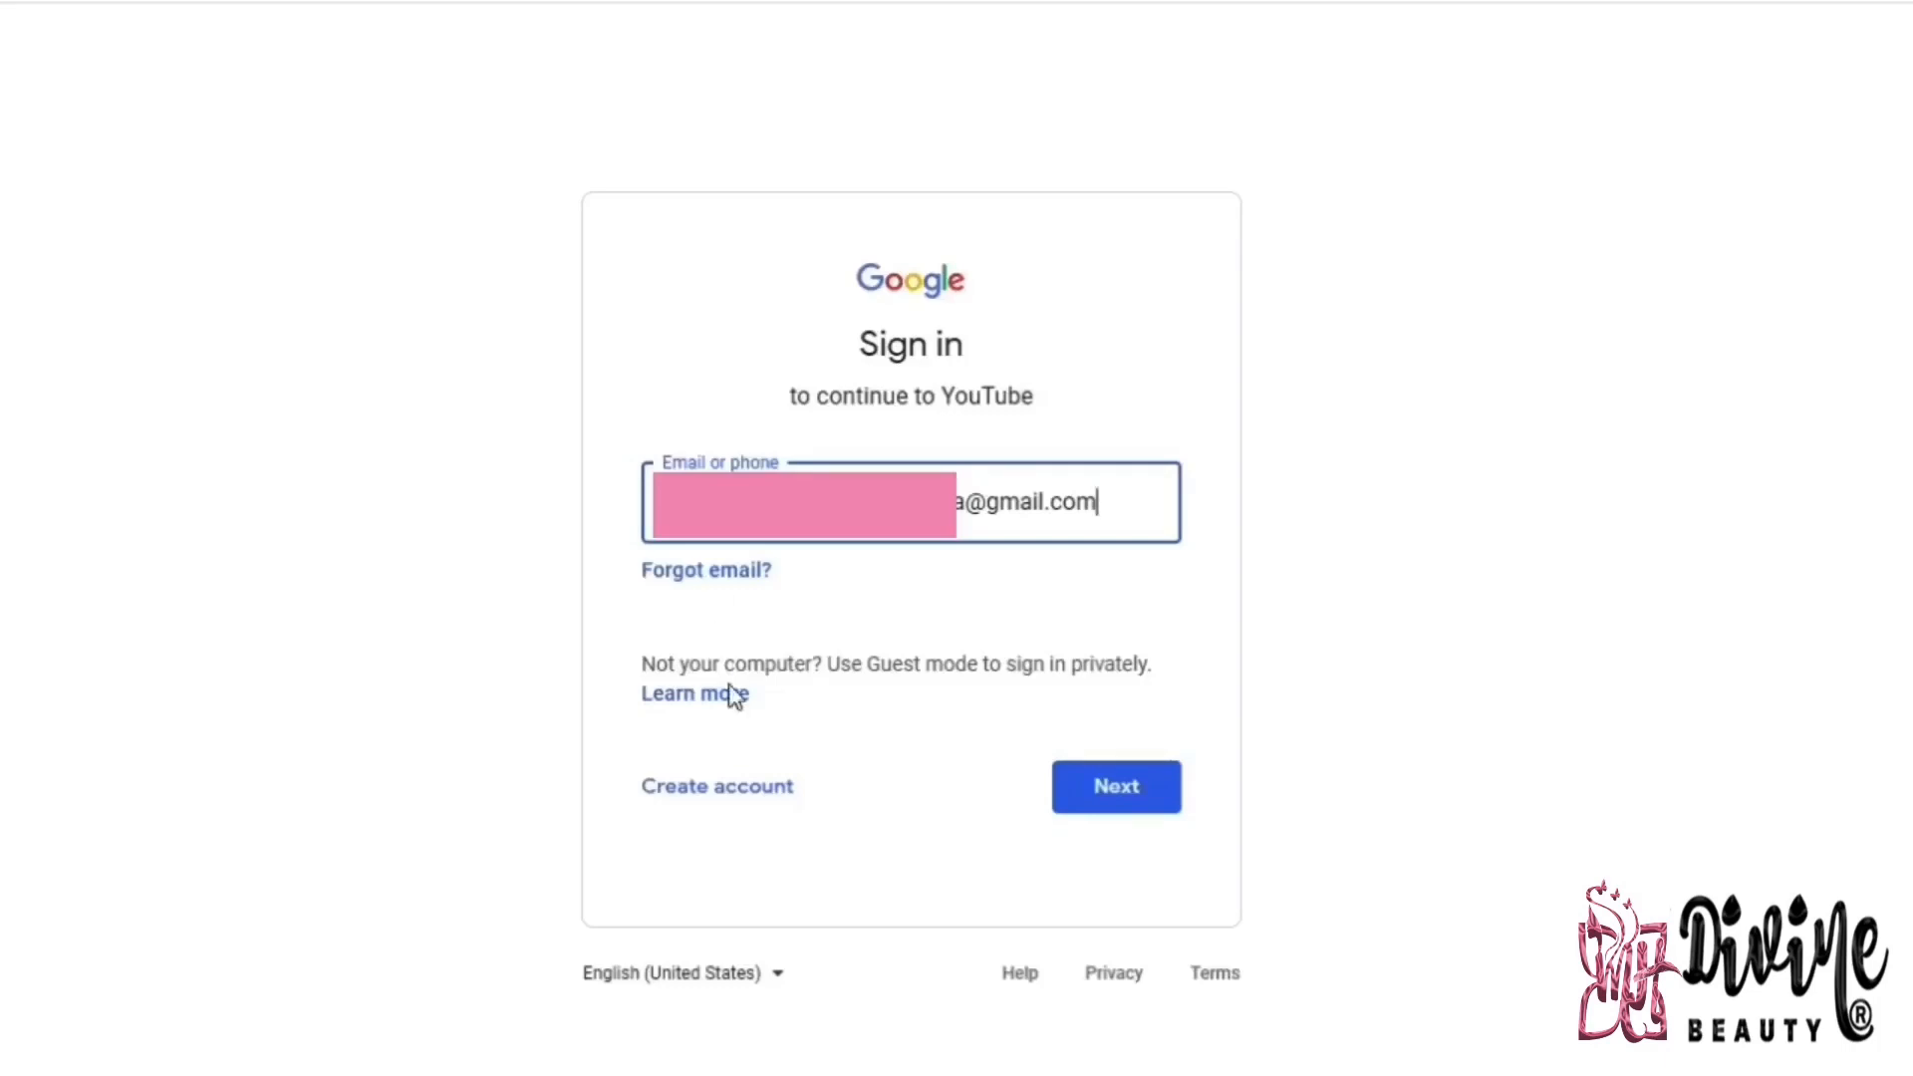
pyautogui.click(1117, 809)
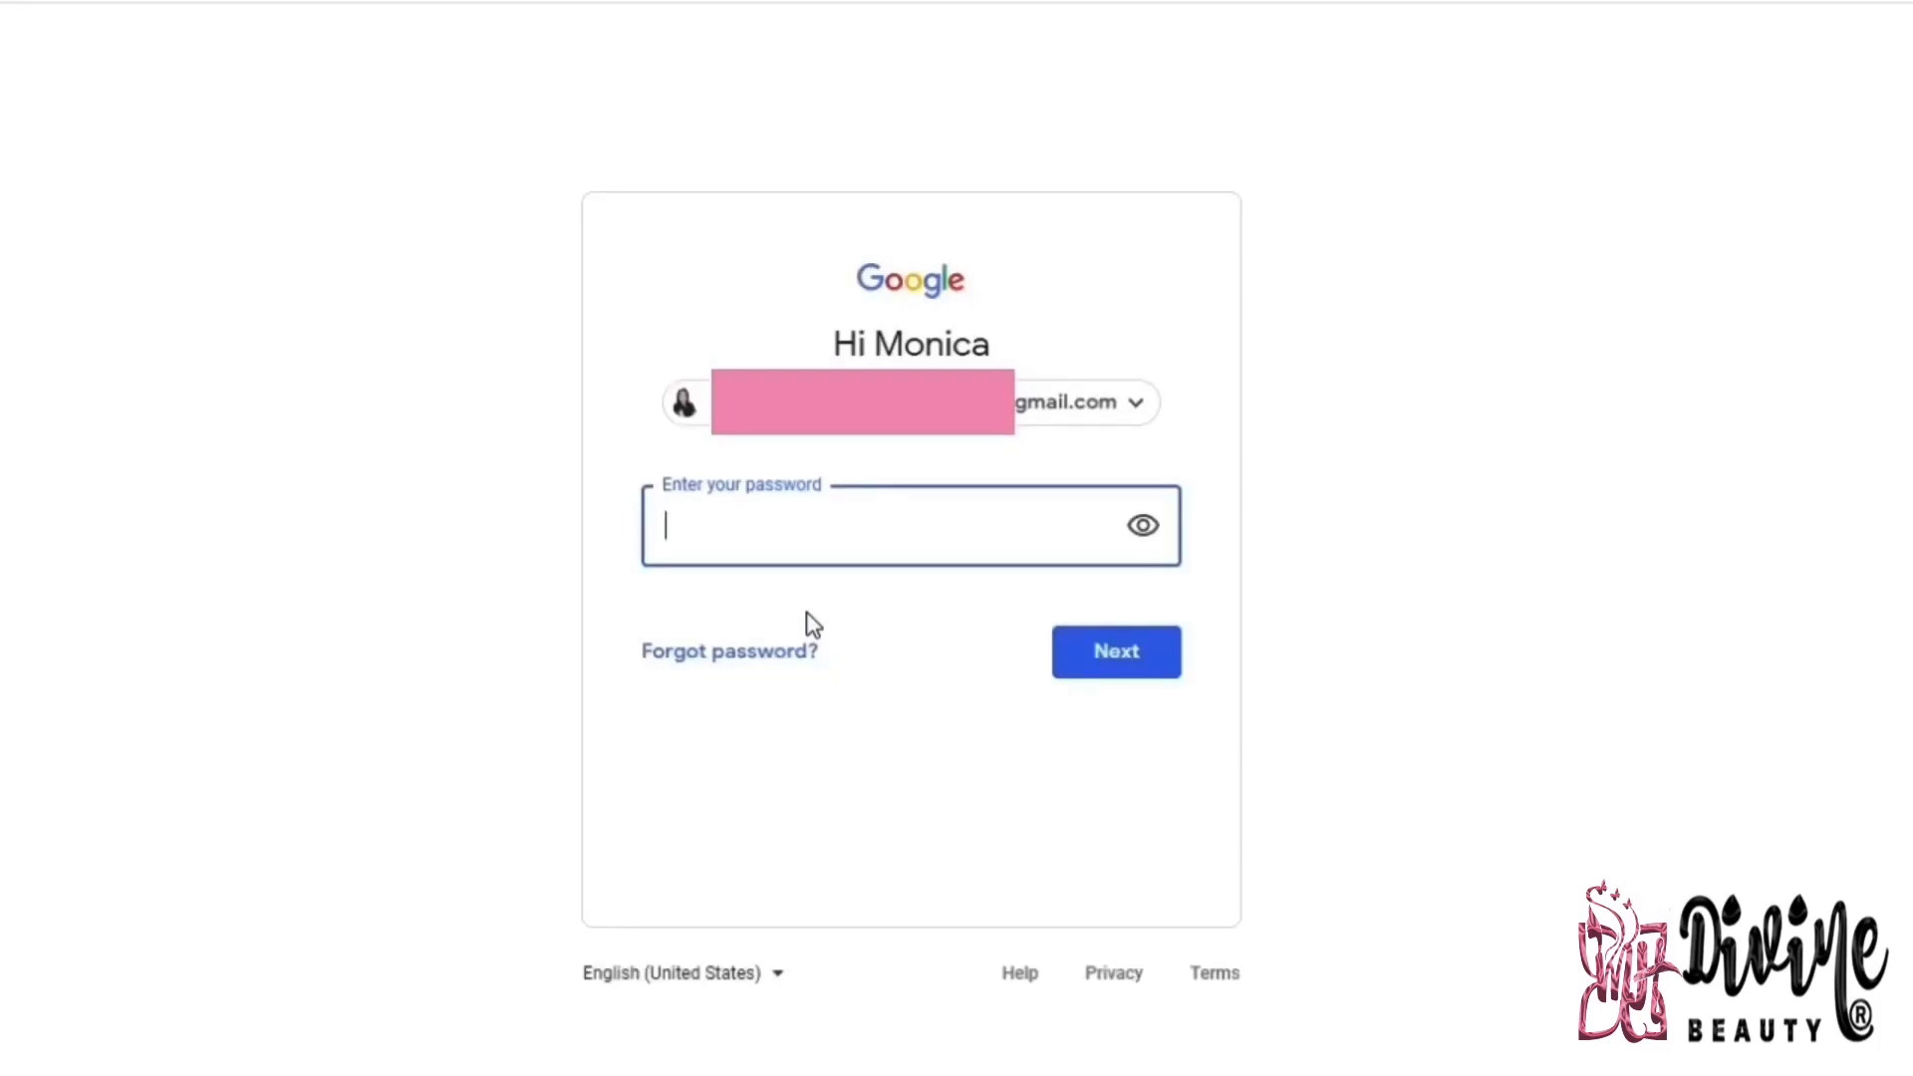
pyautogui.write('•••••••••••••••')
pyautogui.press('Return')
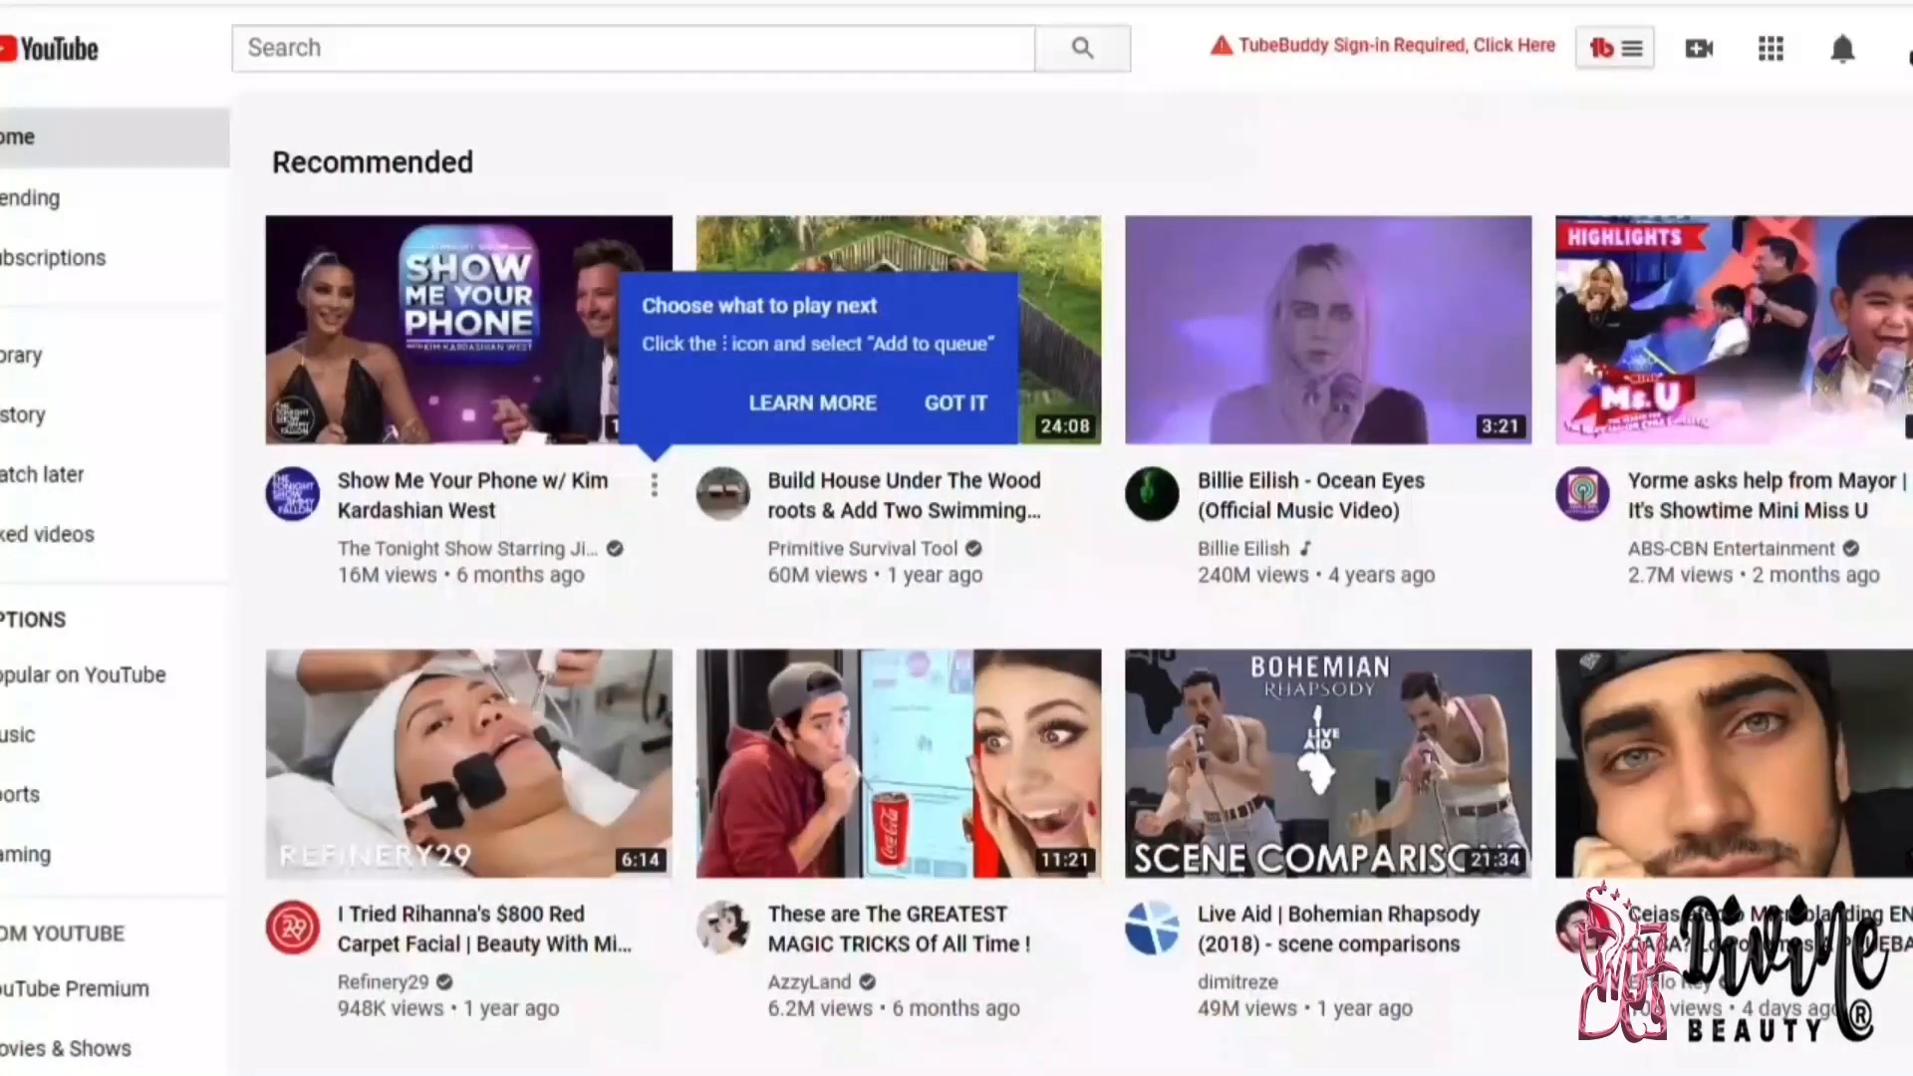
# - Choose Create a channel from the YouTube avatar's account menu
pyautogui.click(1911, 49)
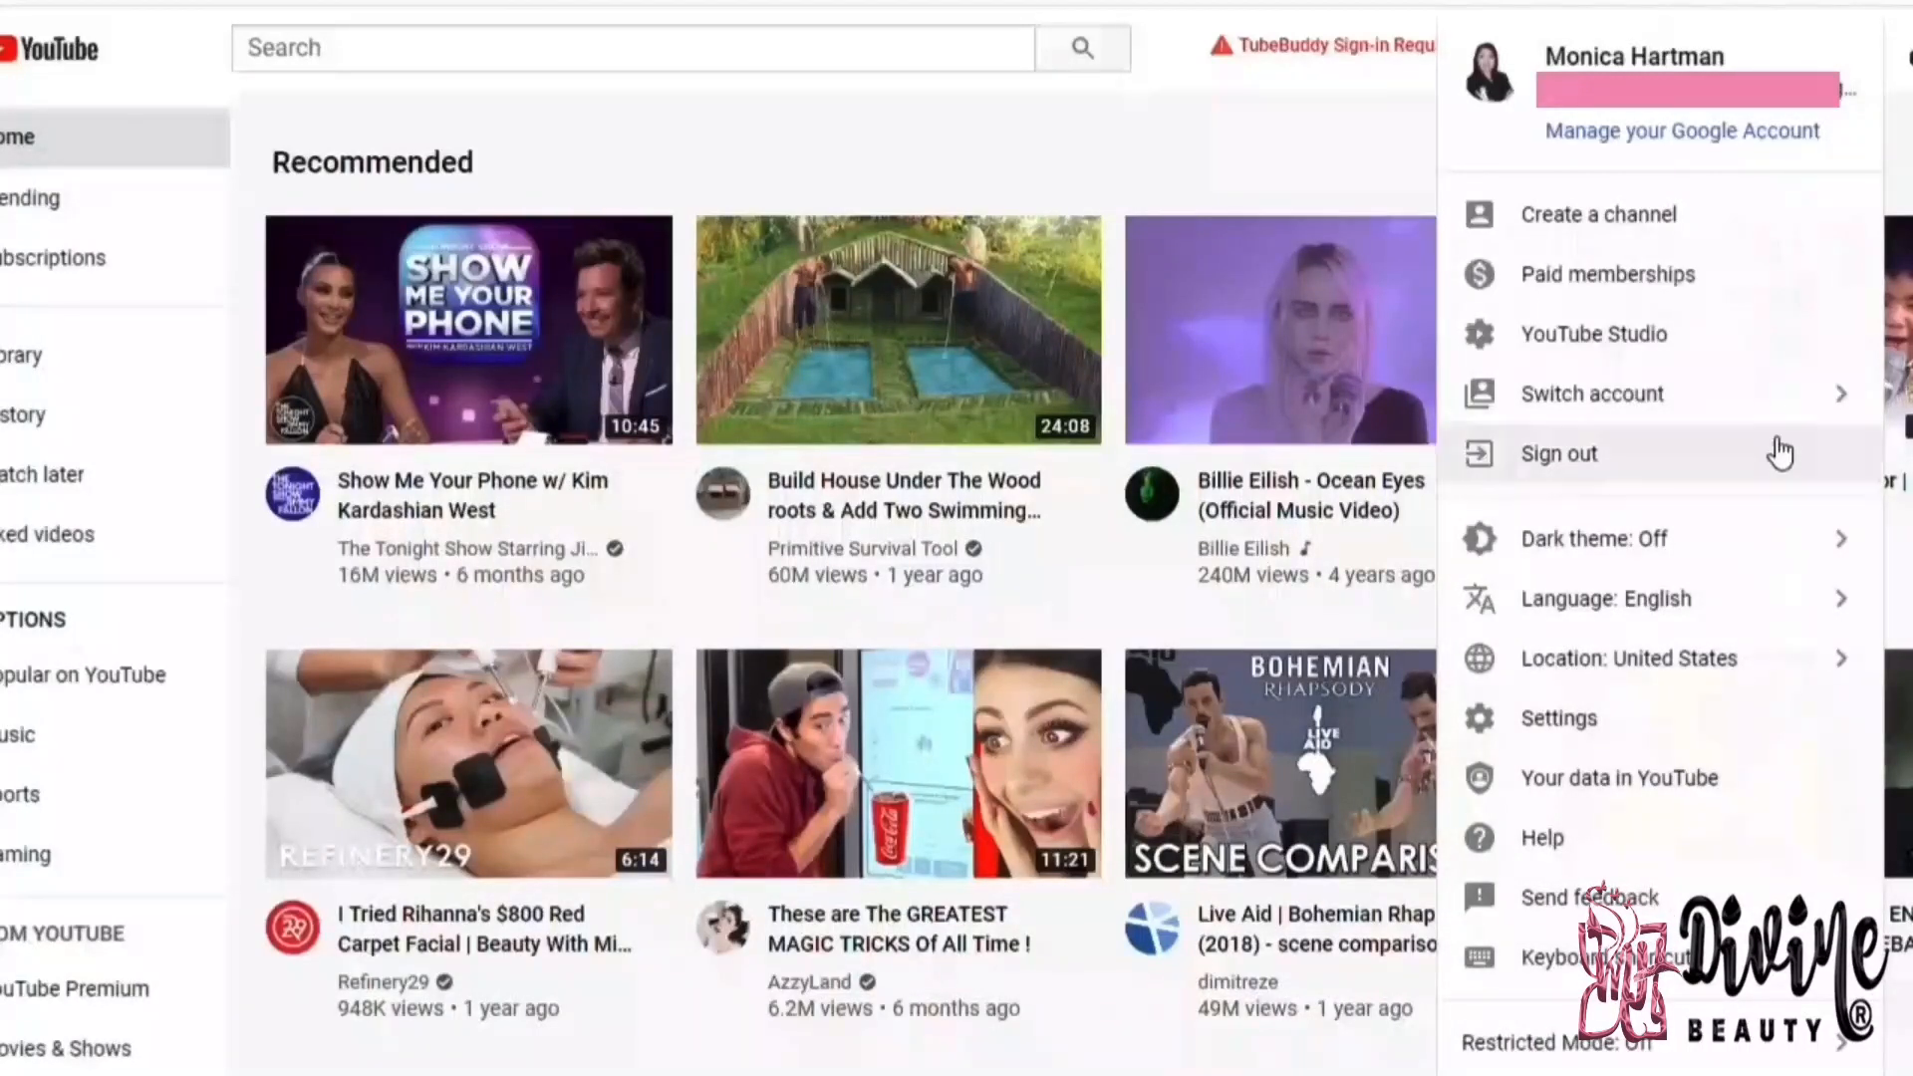
pyautogui.click(1620, 235)
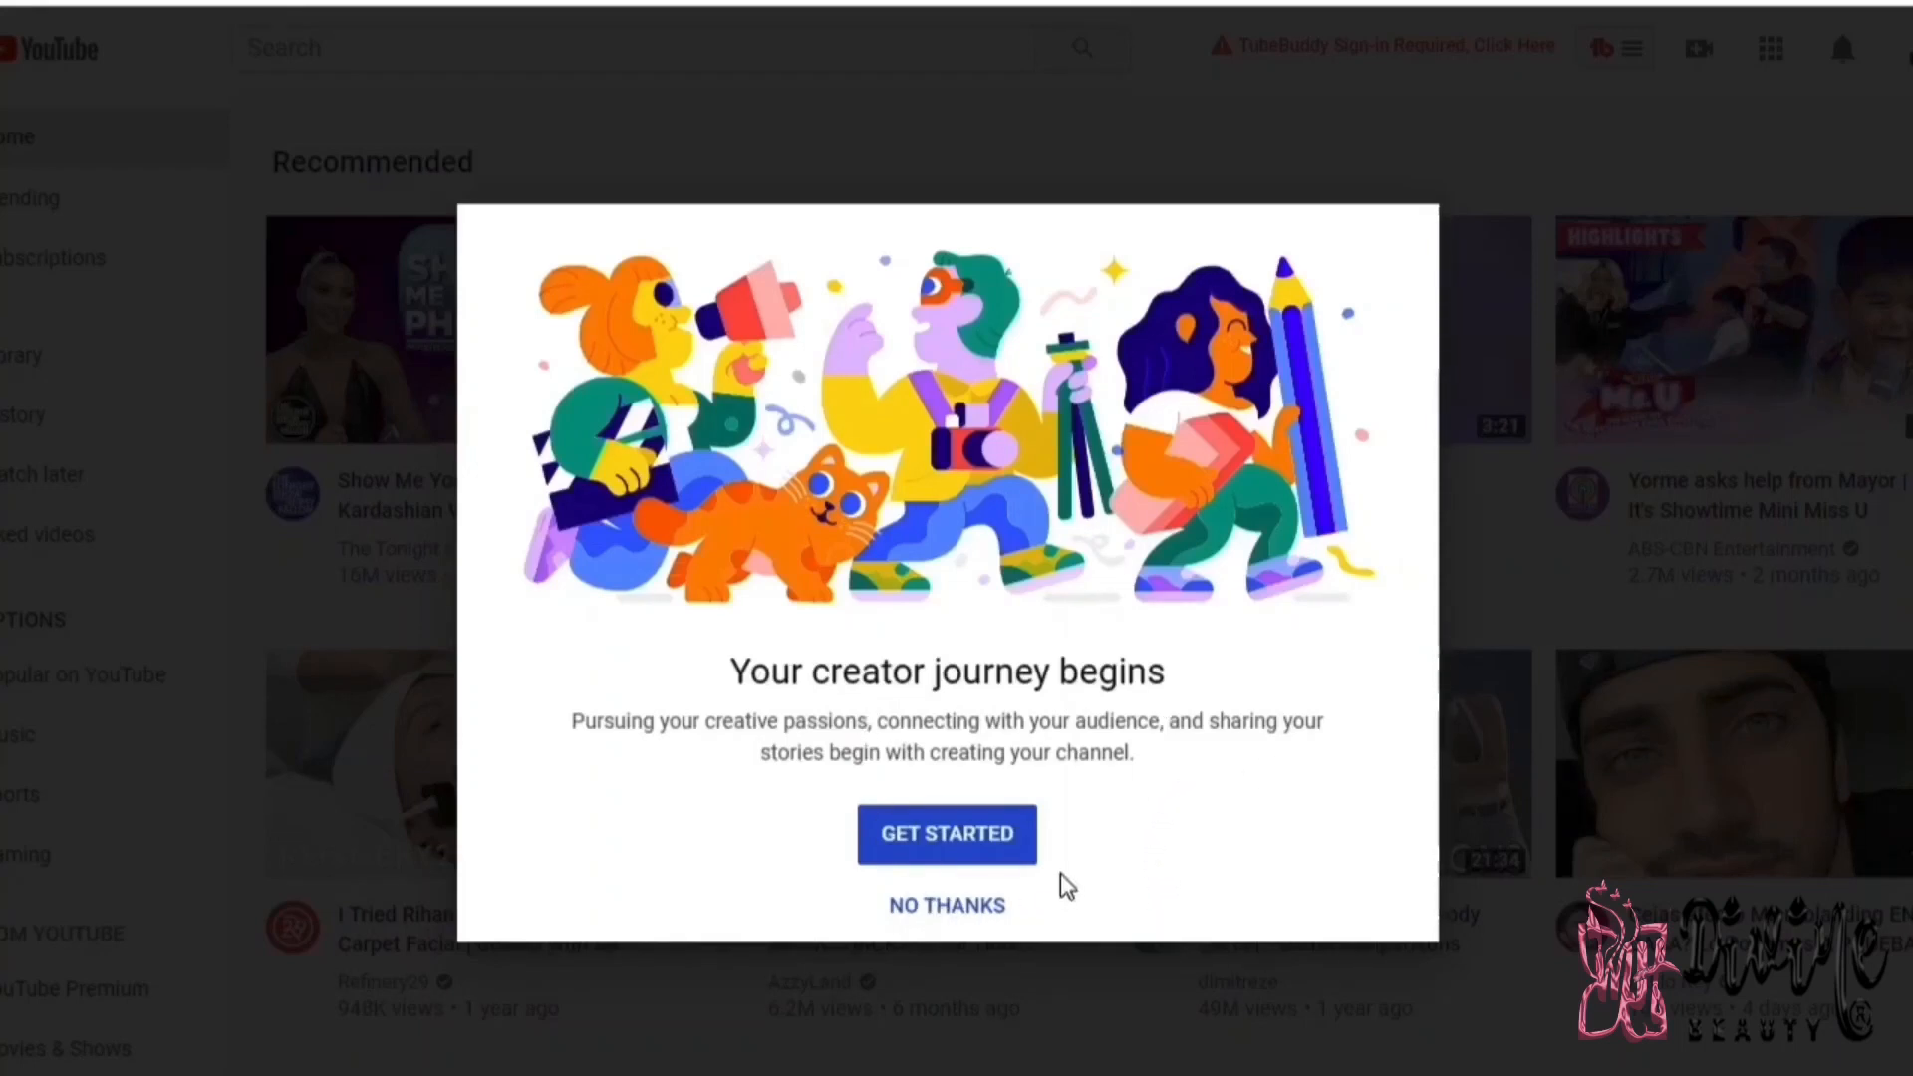
# - Get started on the channel and pick the Use a custom name option
pyautogui.click(932, 842)
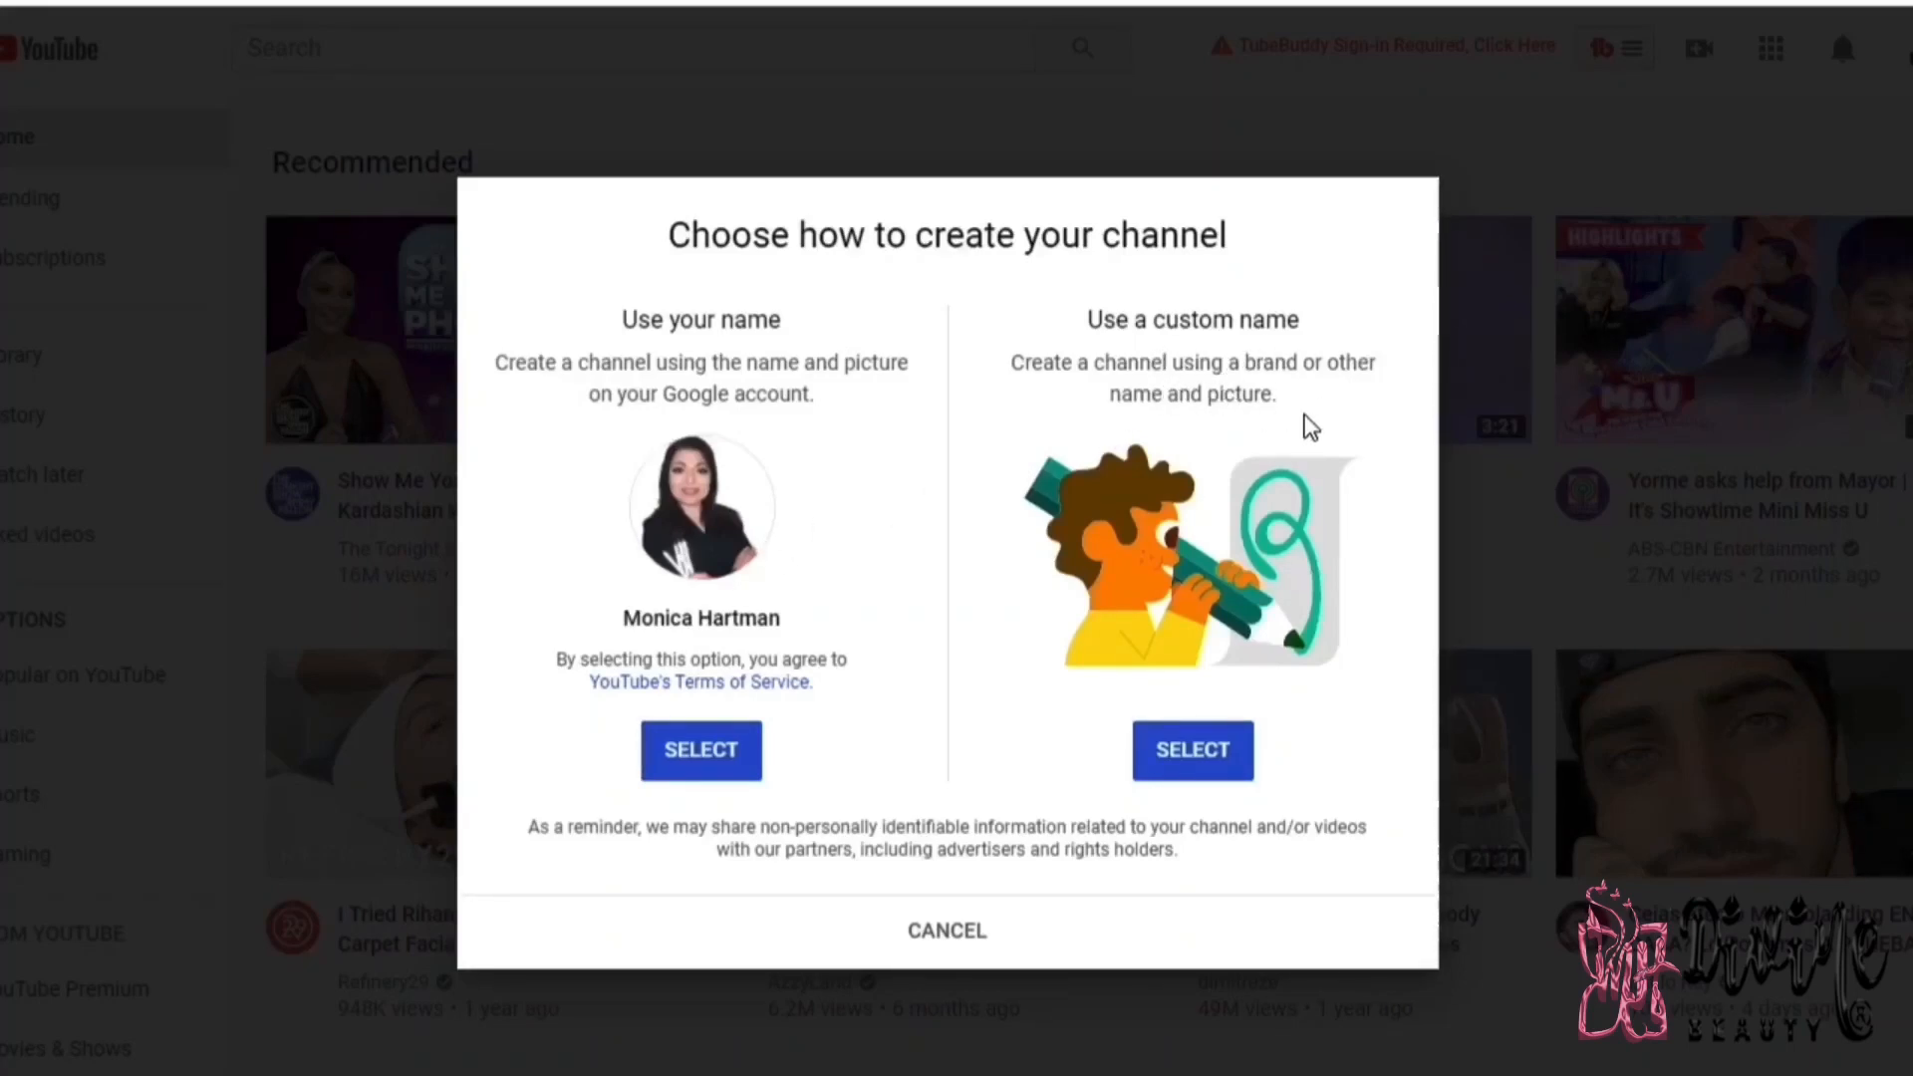
pyautogui.click(1214, 766)
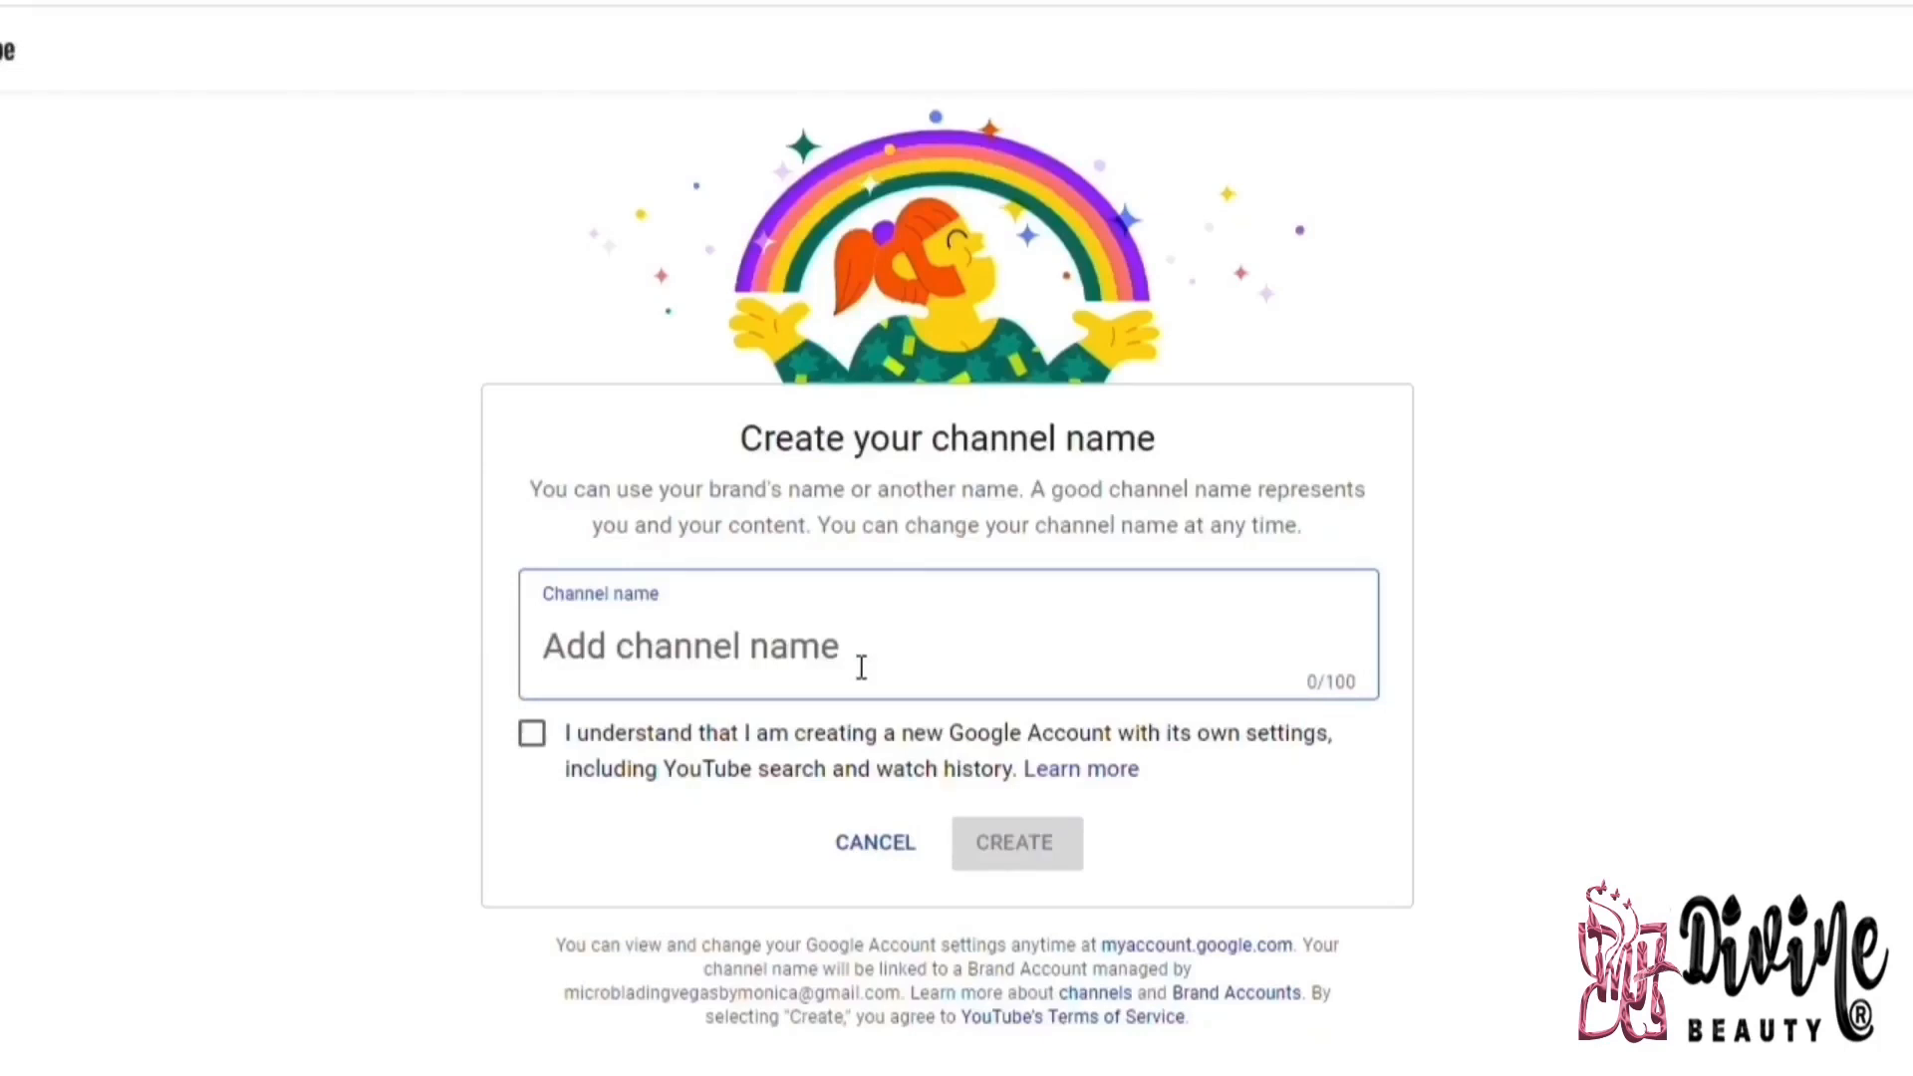
# - Create the channel 'MH Divine Business Channel', accepting the new Google Account notice
pyautogui.write('MH')
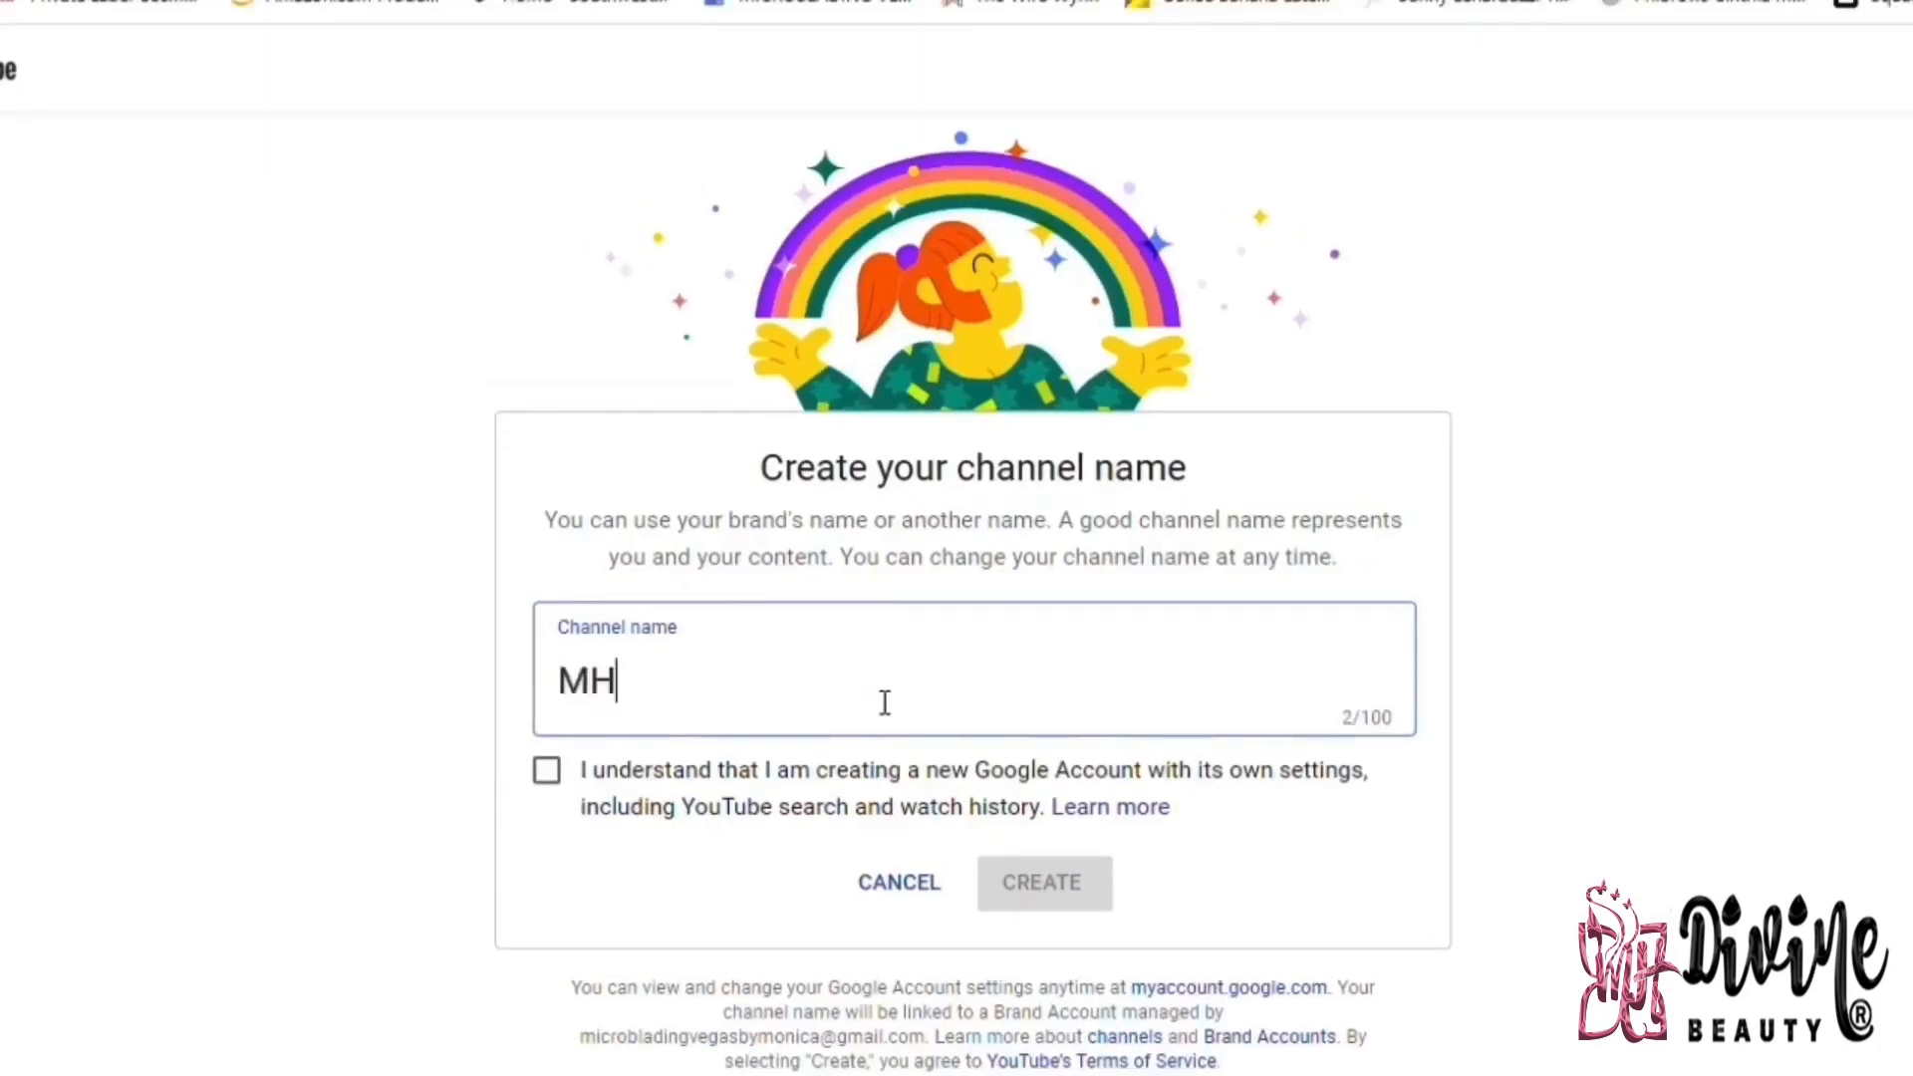
pyautogui.write(' Divine ')
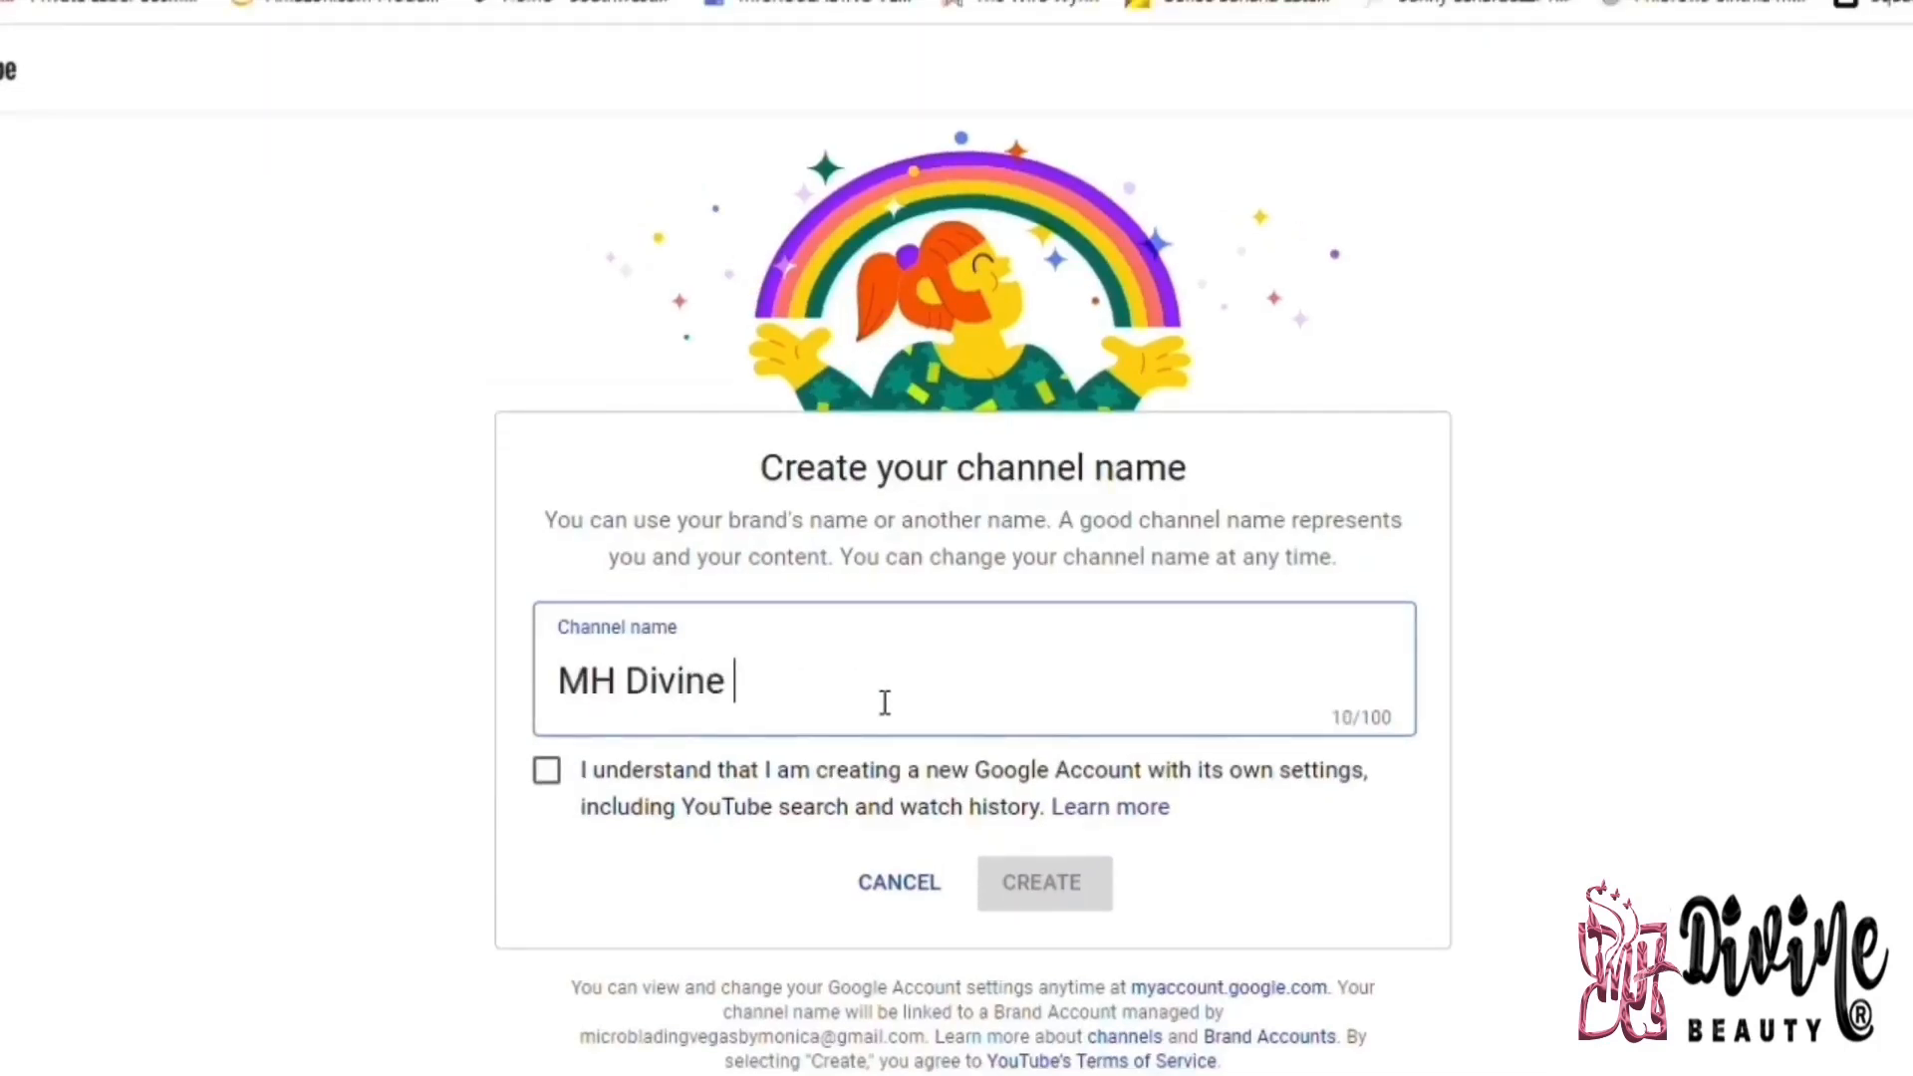
pyautogui.write('Busin')
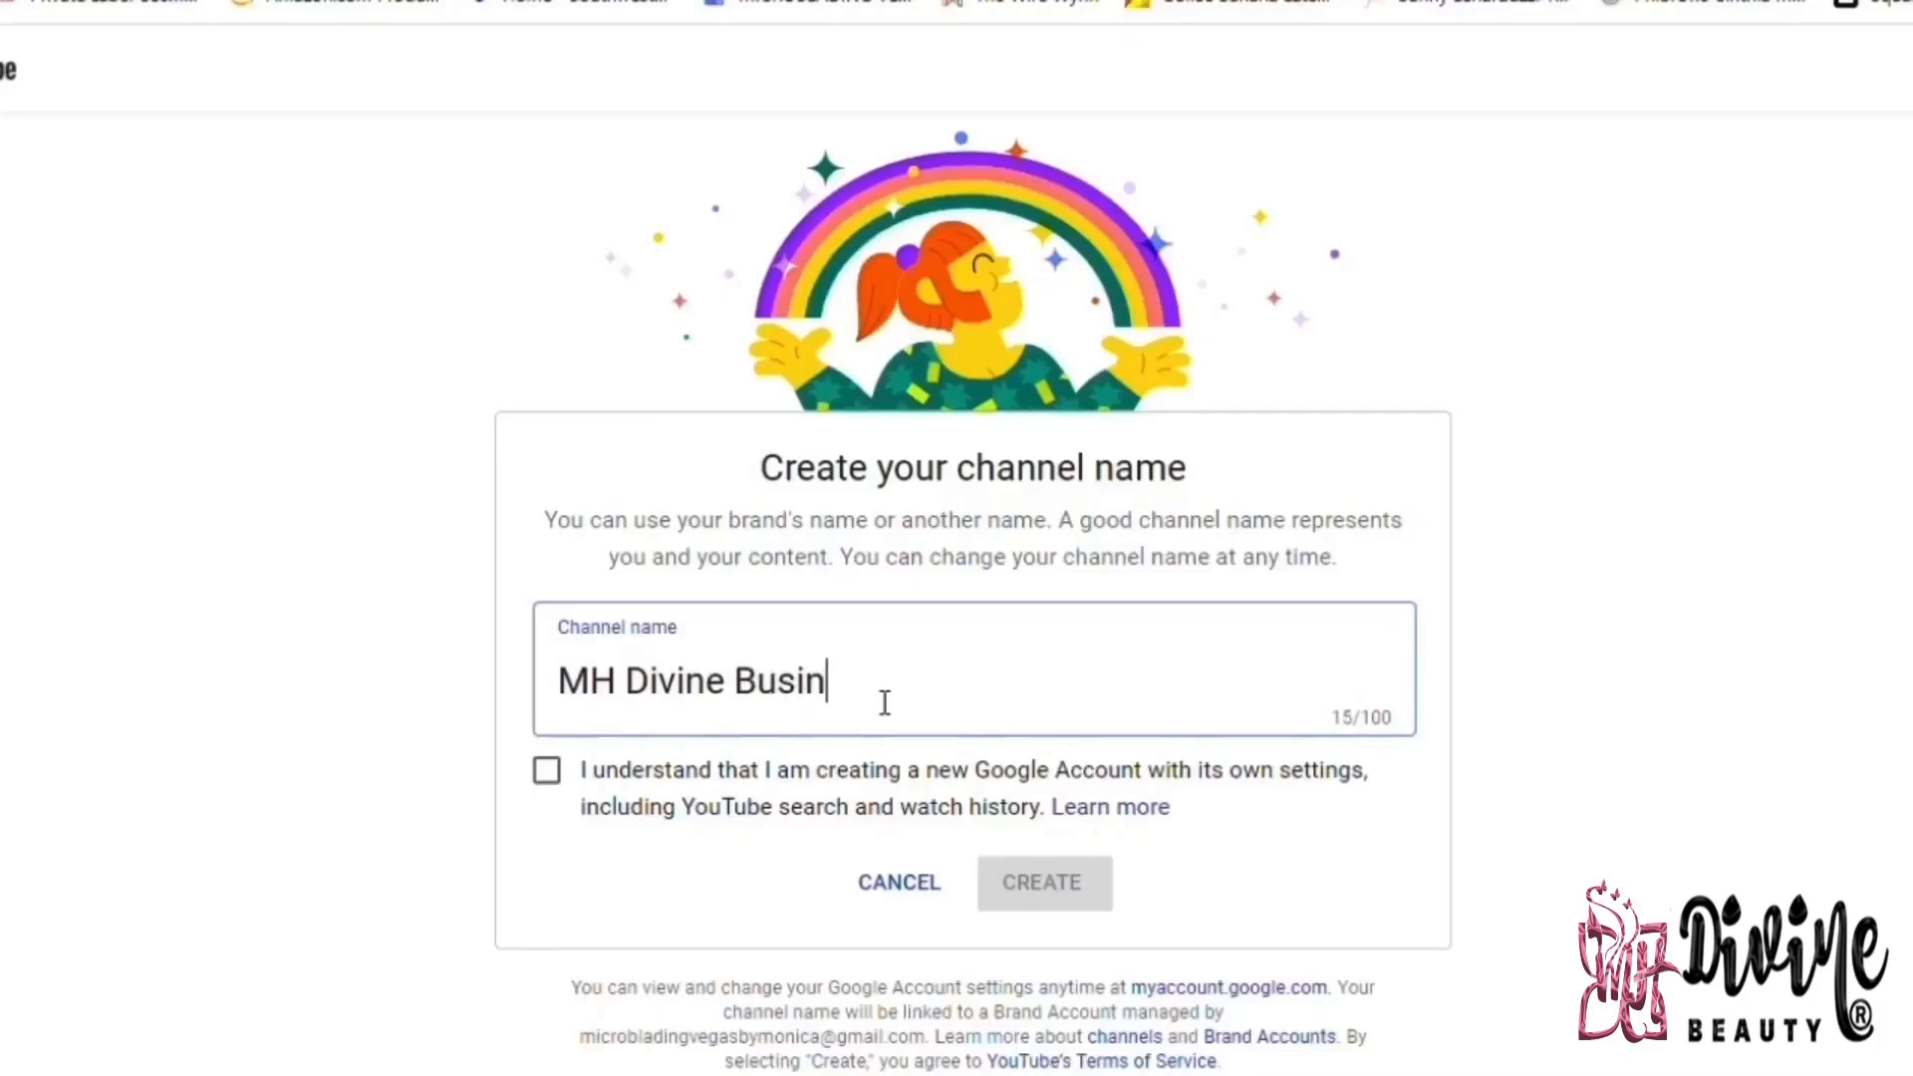
pyautogui.write('ess Channel')
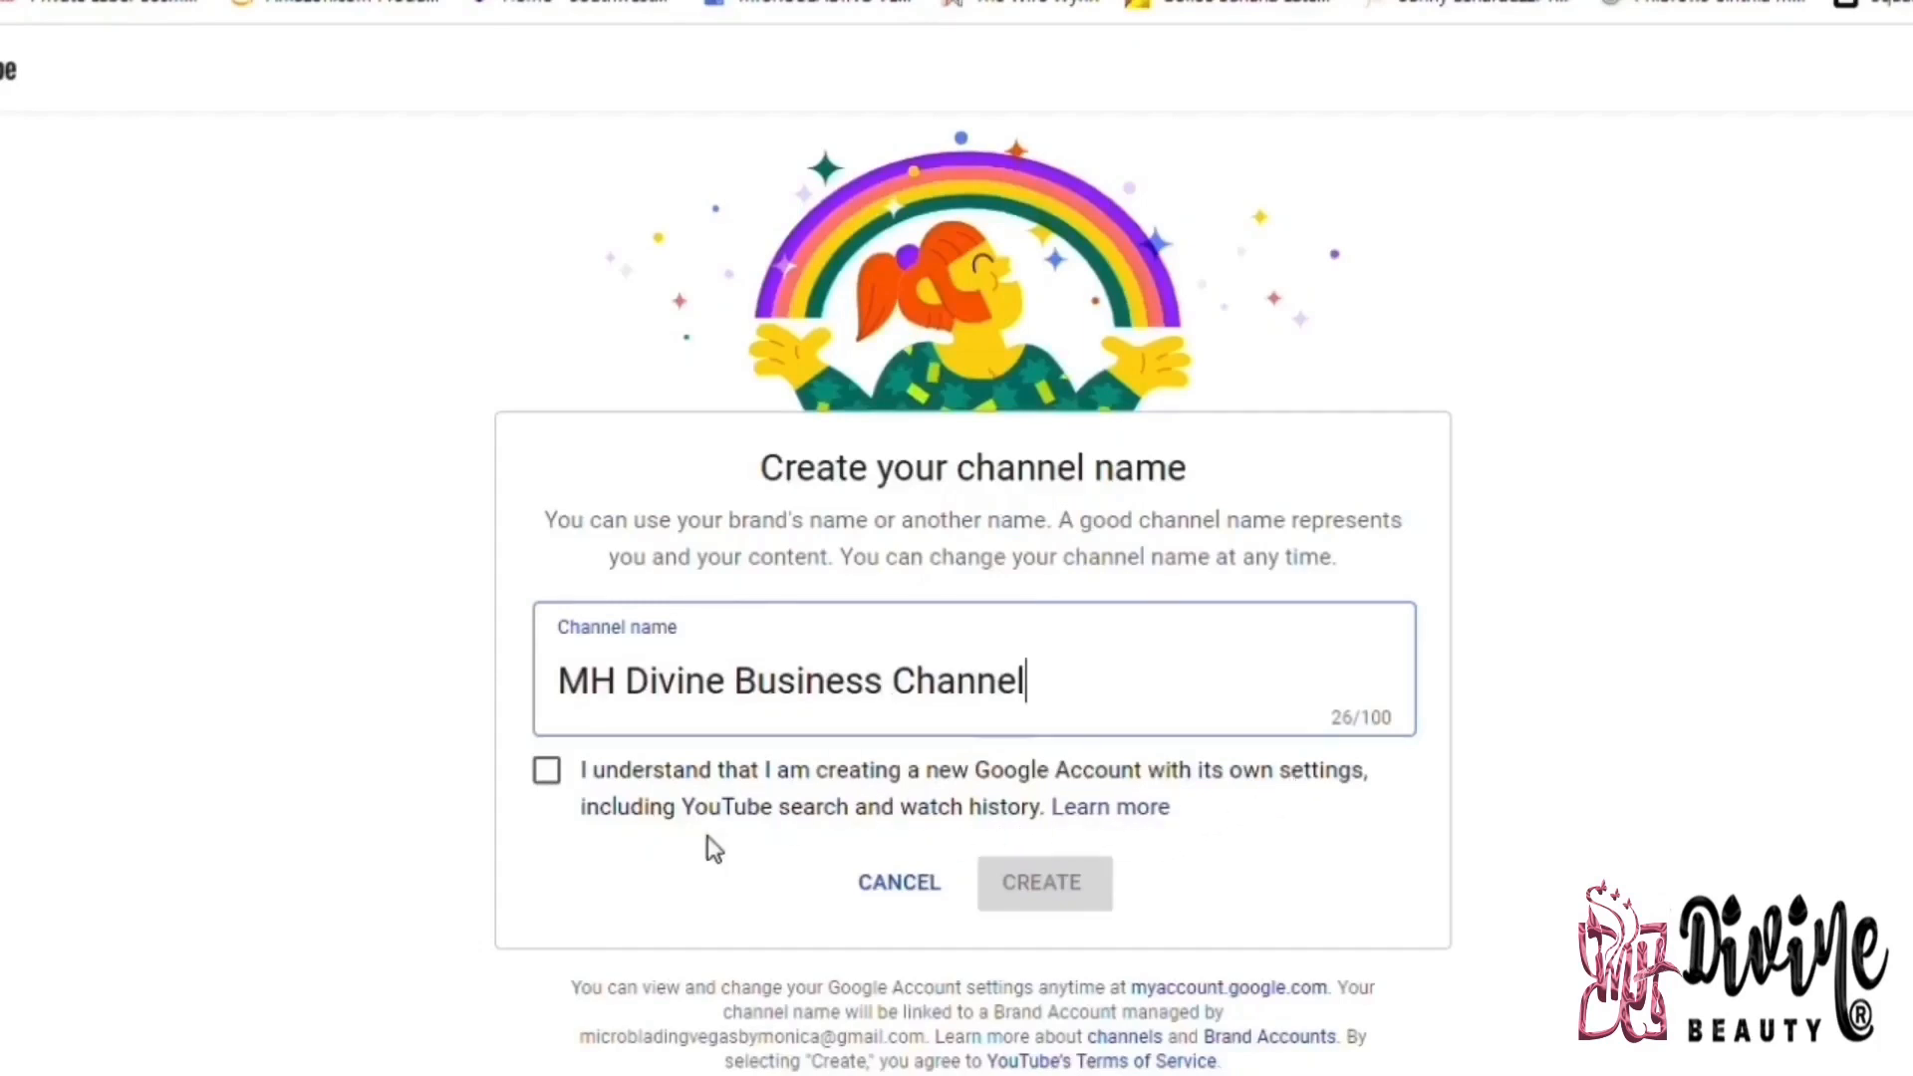
pyautogui.click(557, 783)
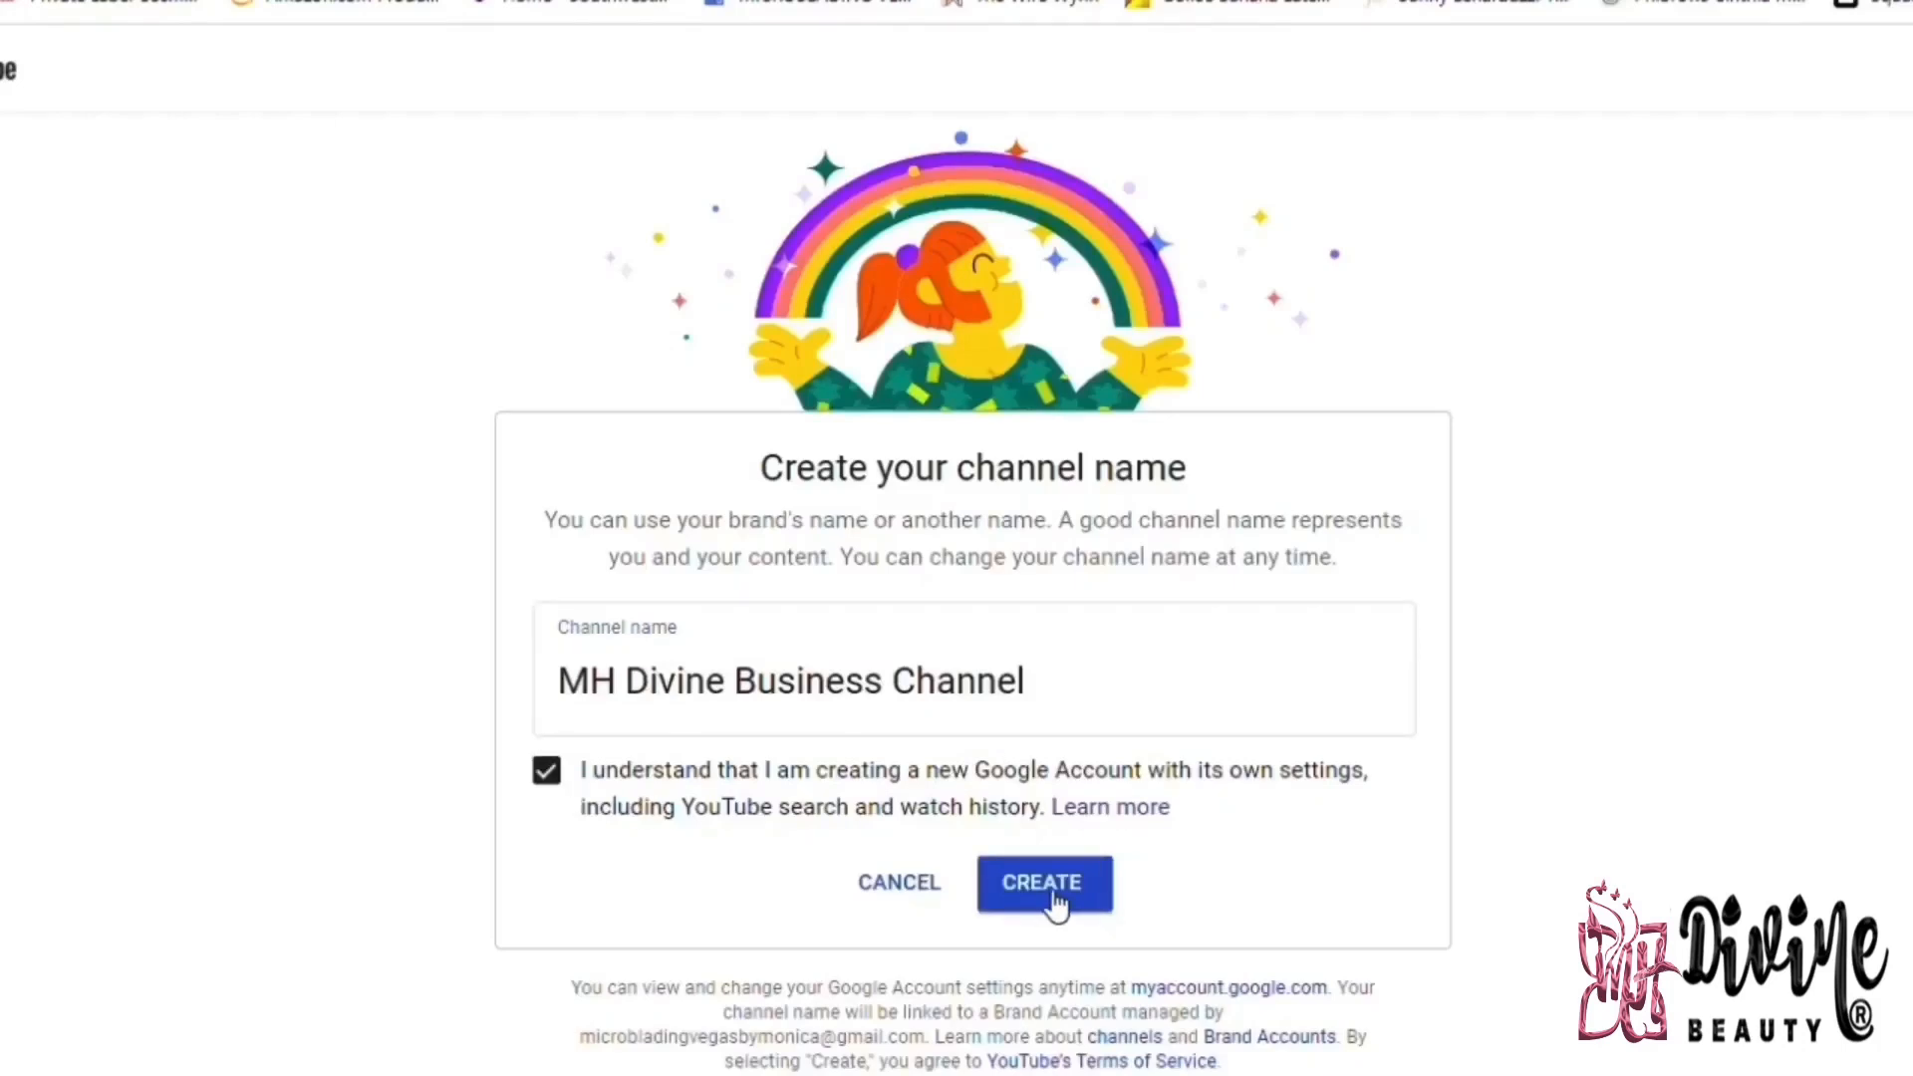
pyautogui.click(1054, 905)
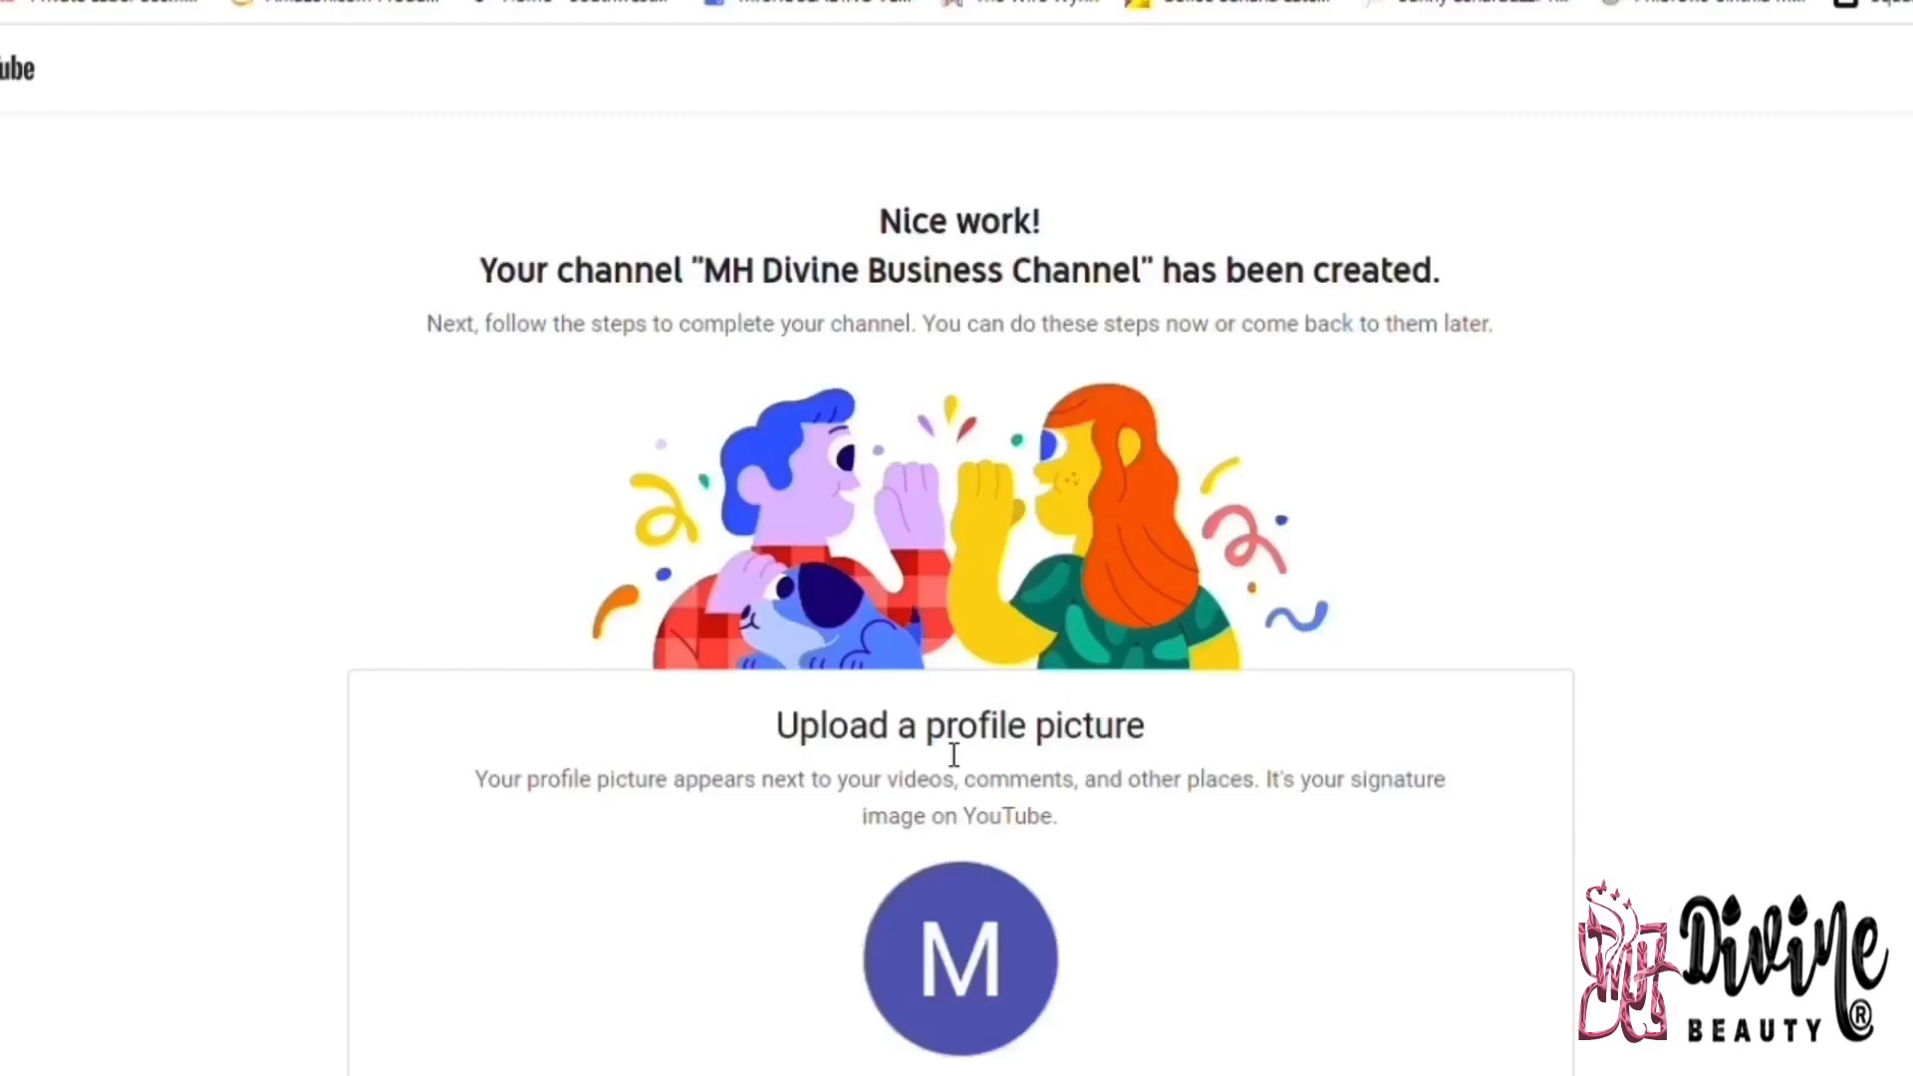
# - Skip the profile picture, description and links setup with Set Up Later
pyautogui.scroll(-2, 1218, 728)
pyautogui.scroll(-1, 1224, 731)
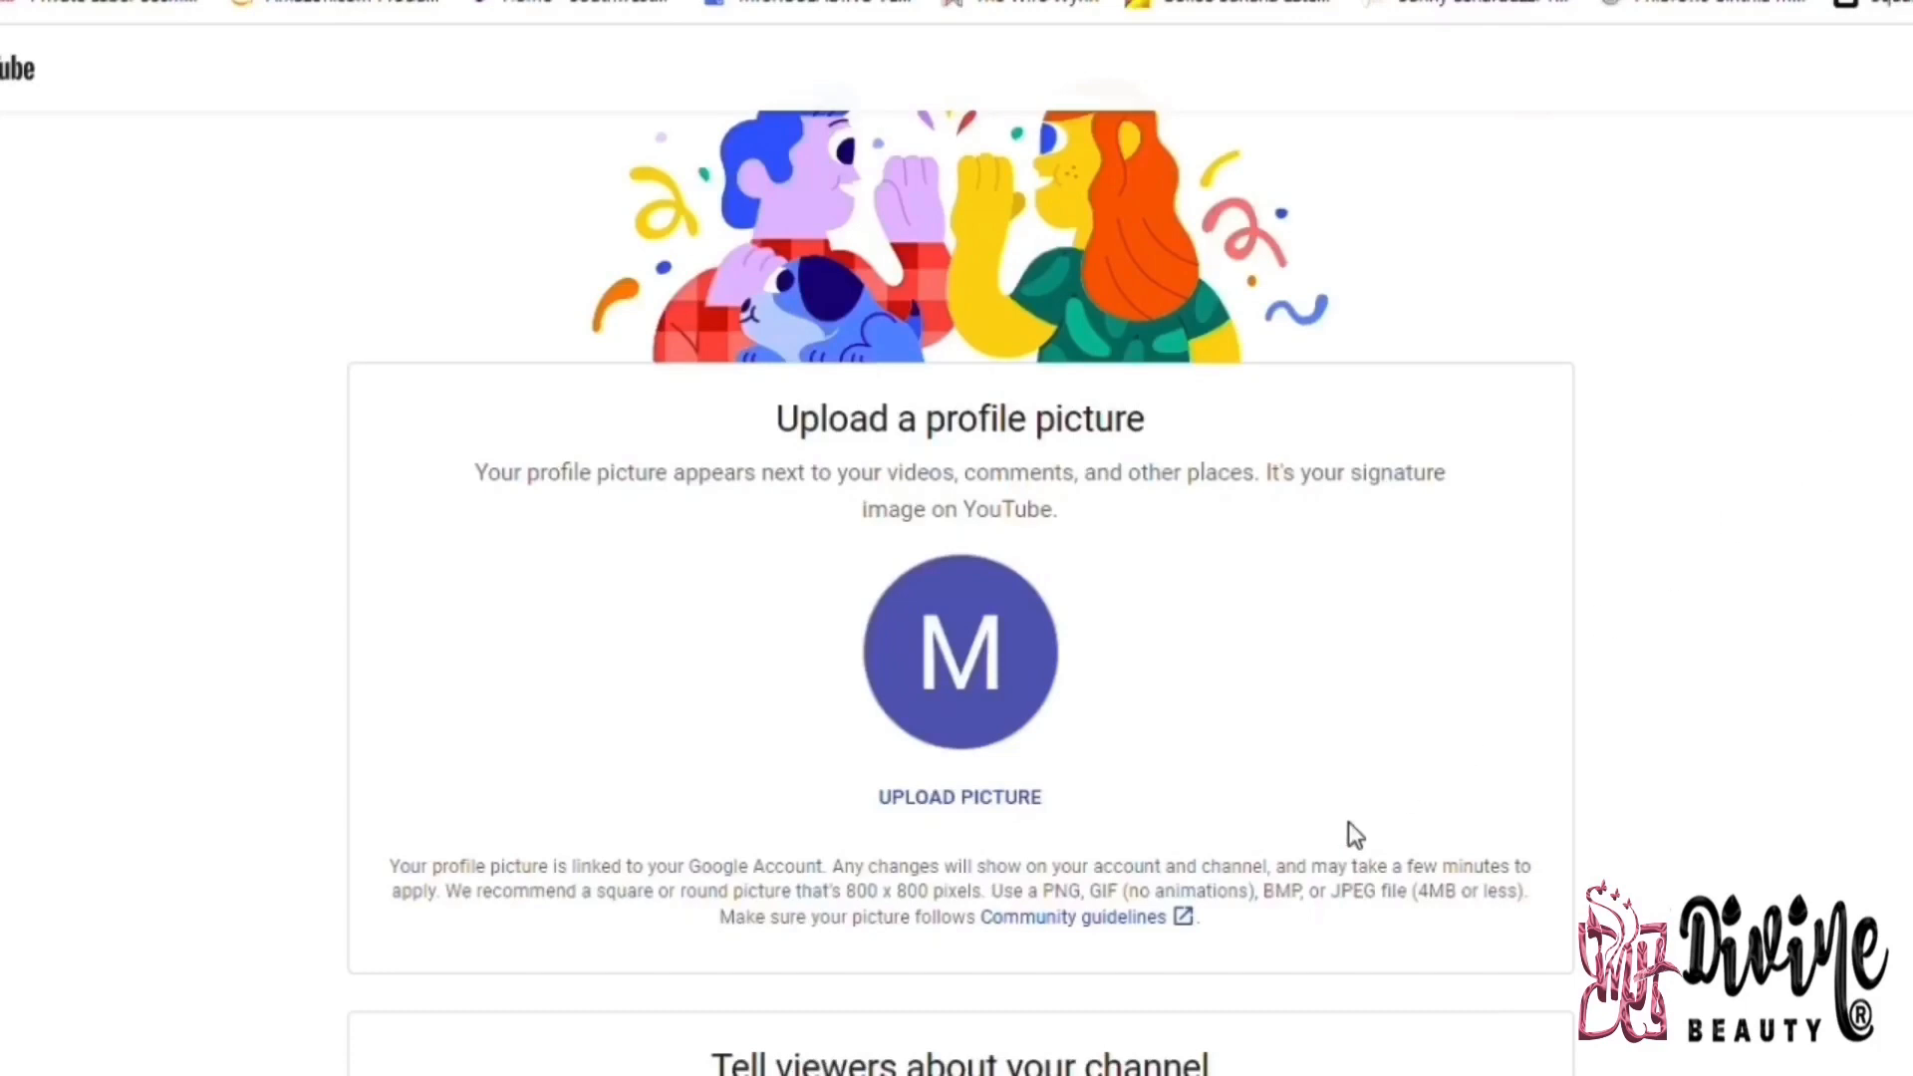
pyautogui.scroll(-4, 1349, 821)
pyautogui.scroll(-3, 1351, 825)
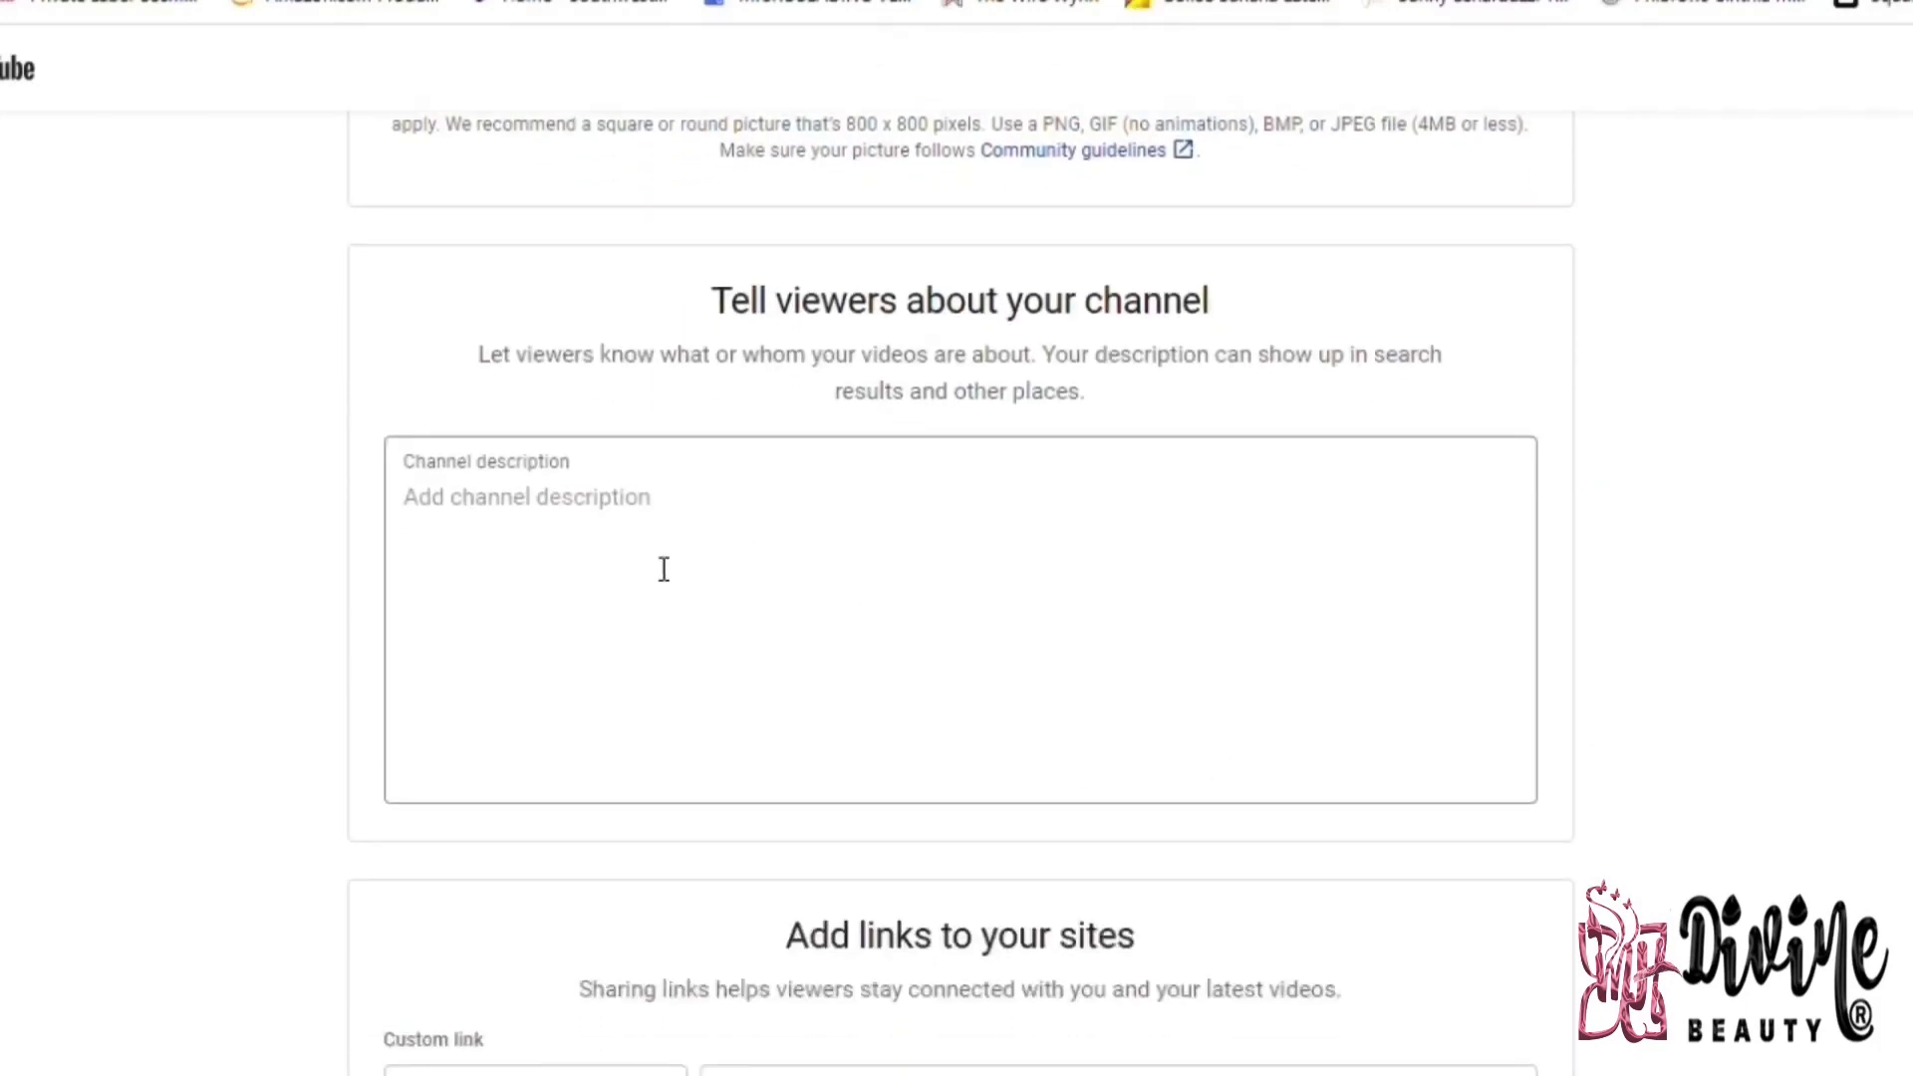
pyautogui.scroll(-4, 1216, 624)
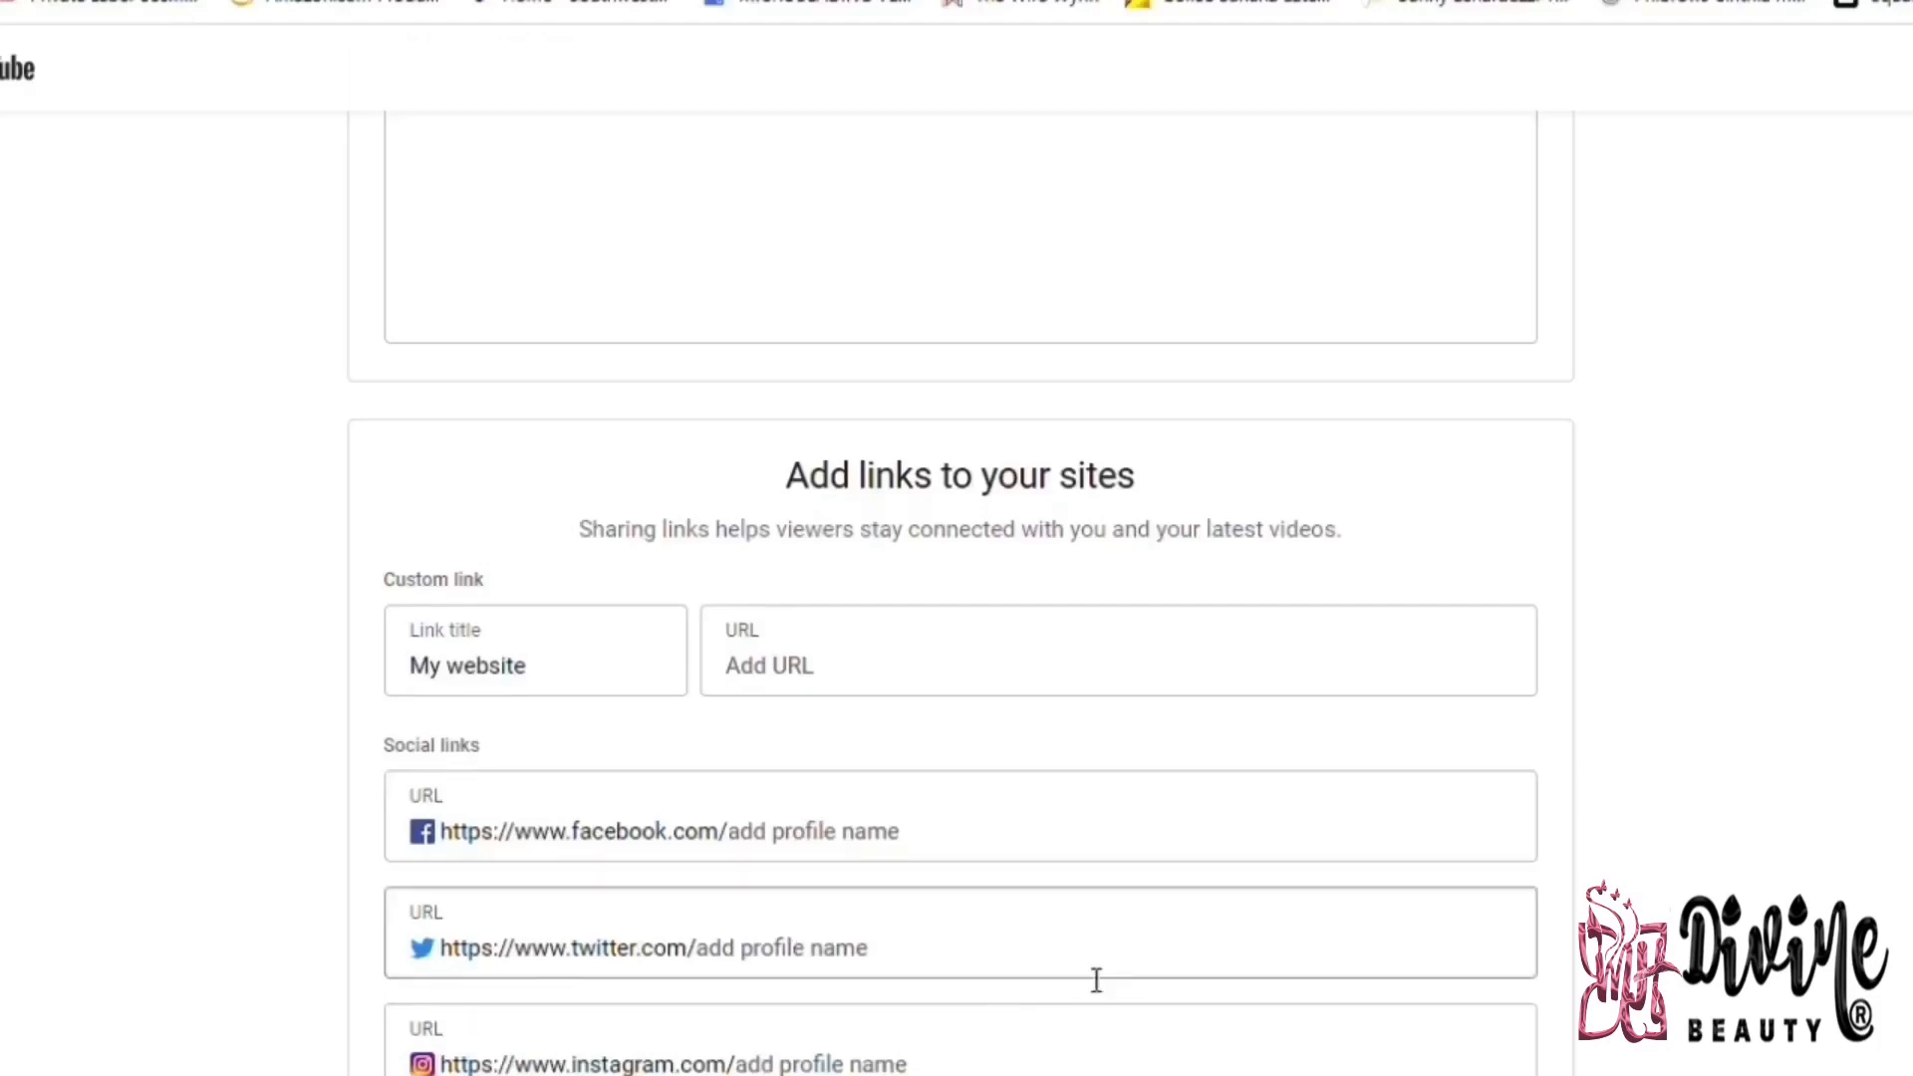
pyautogui.scroll(-2, 1248, 911)
pyautogui.scroll(-1, 1249, 911)
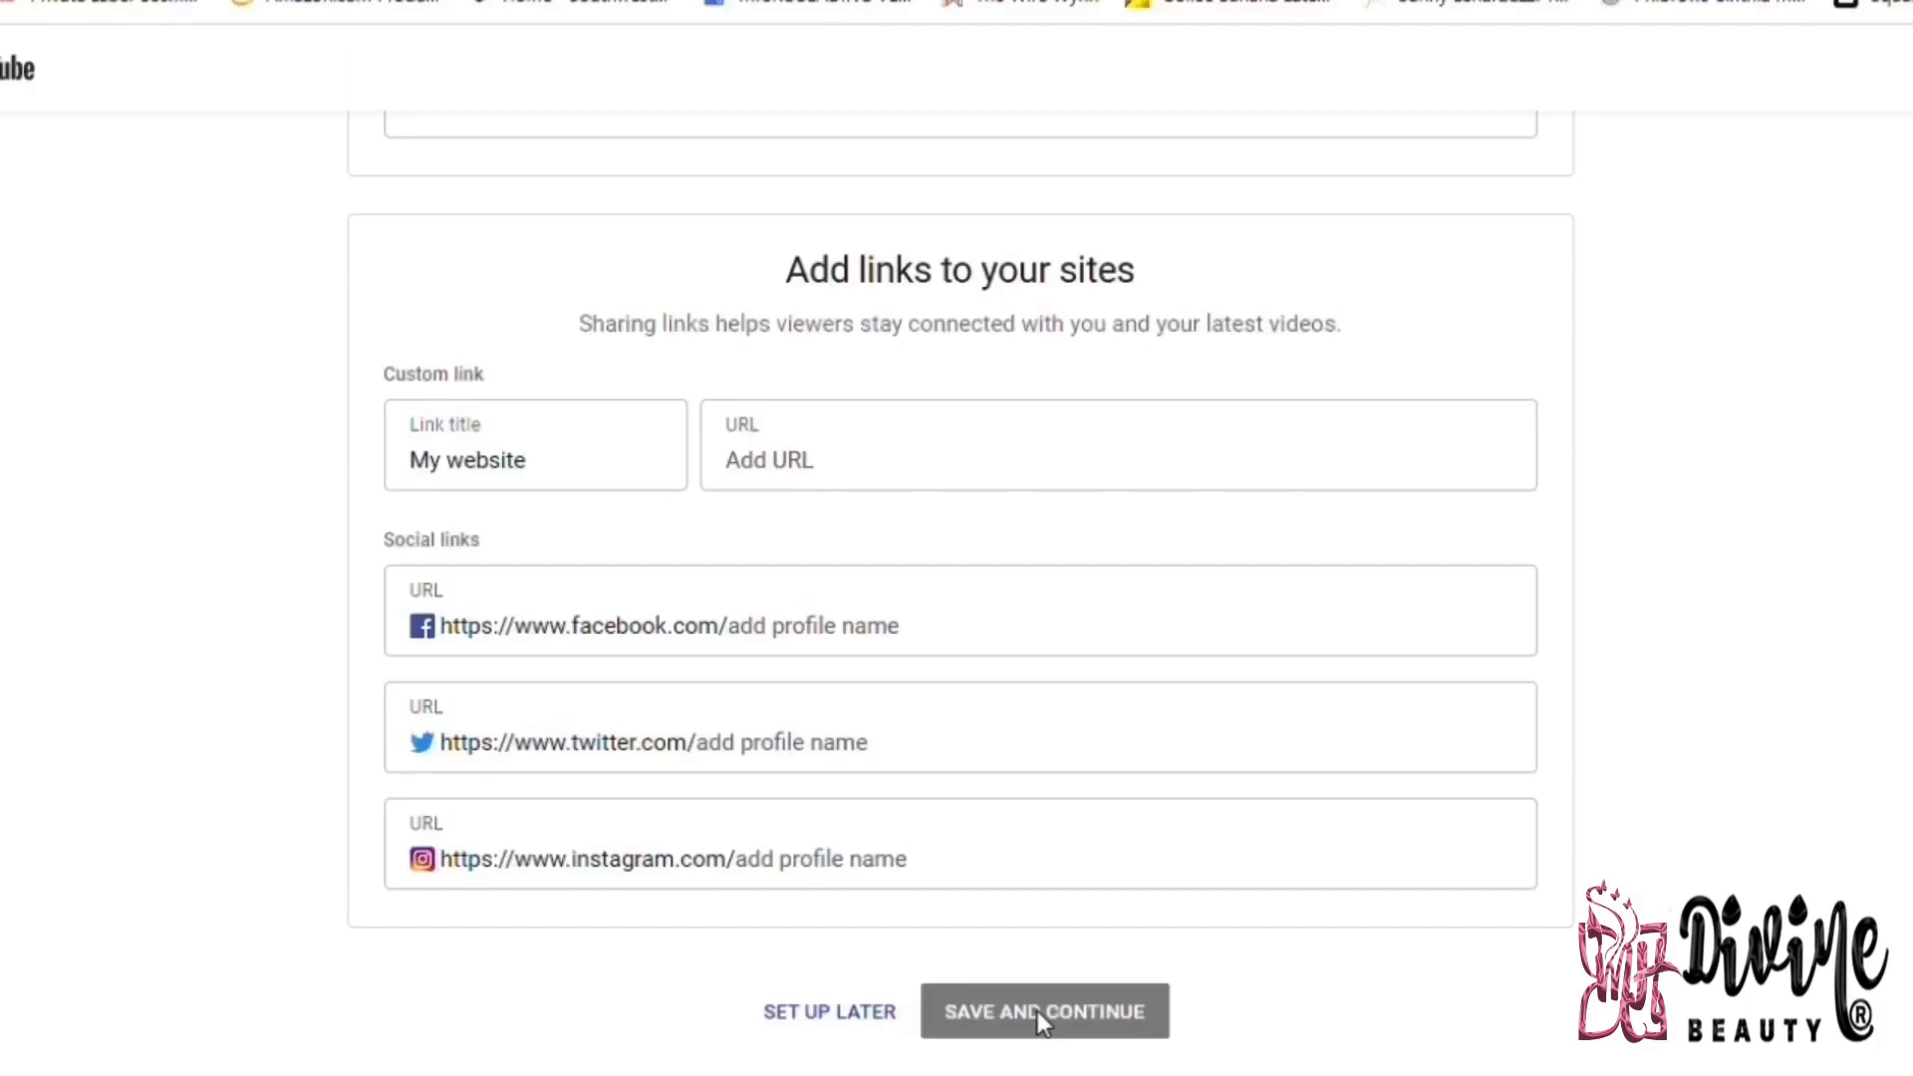
pyautogui.click(825, 1021)
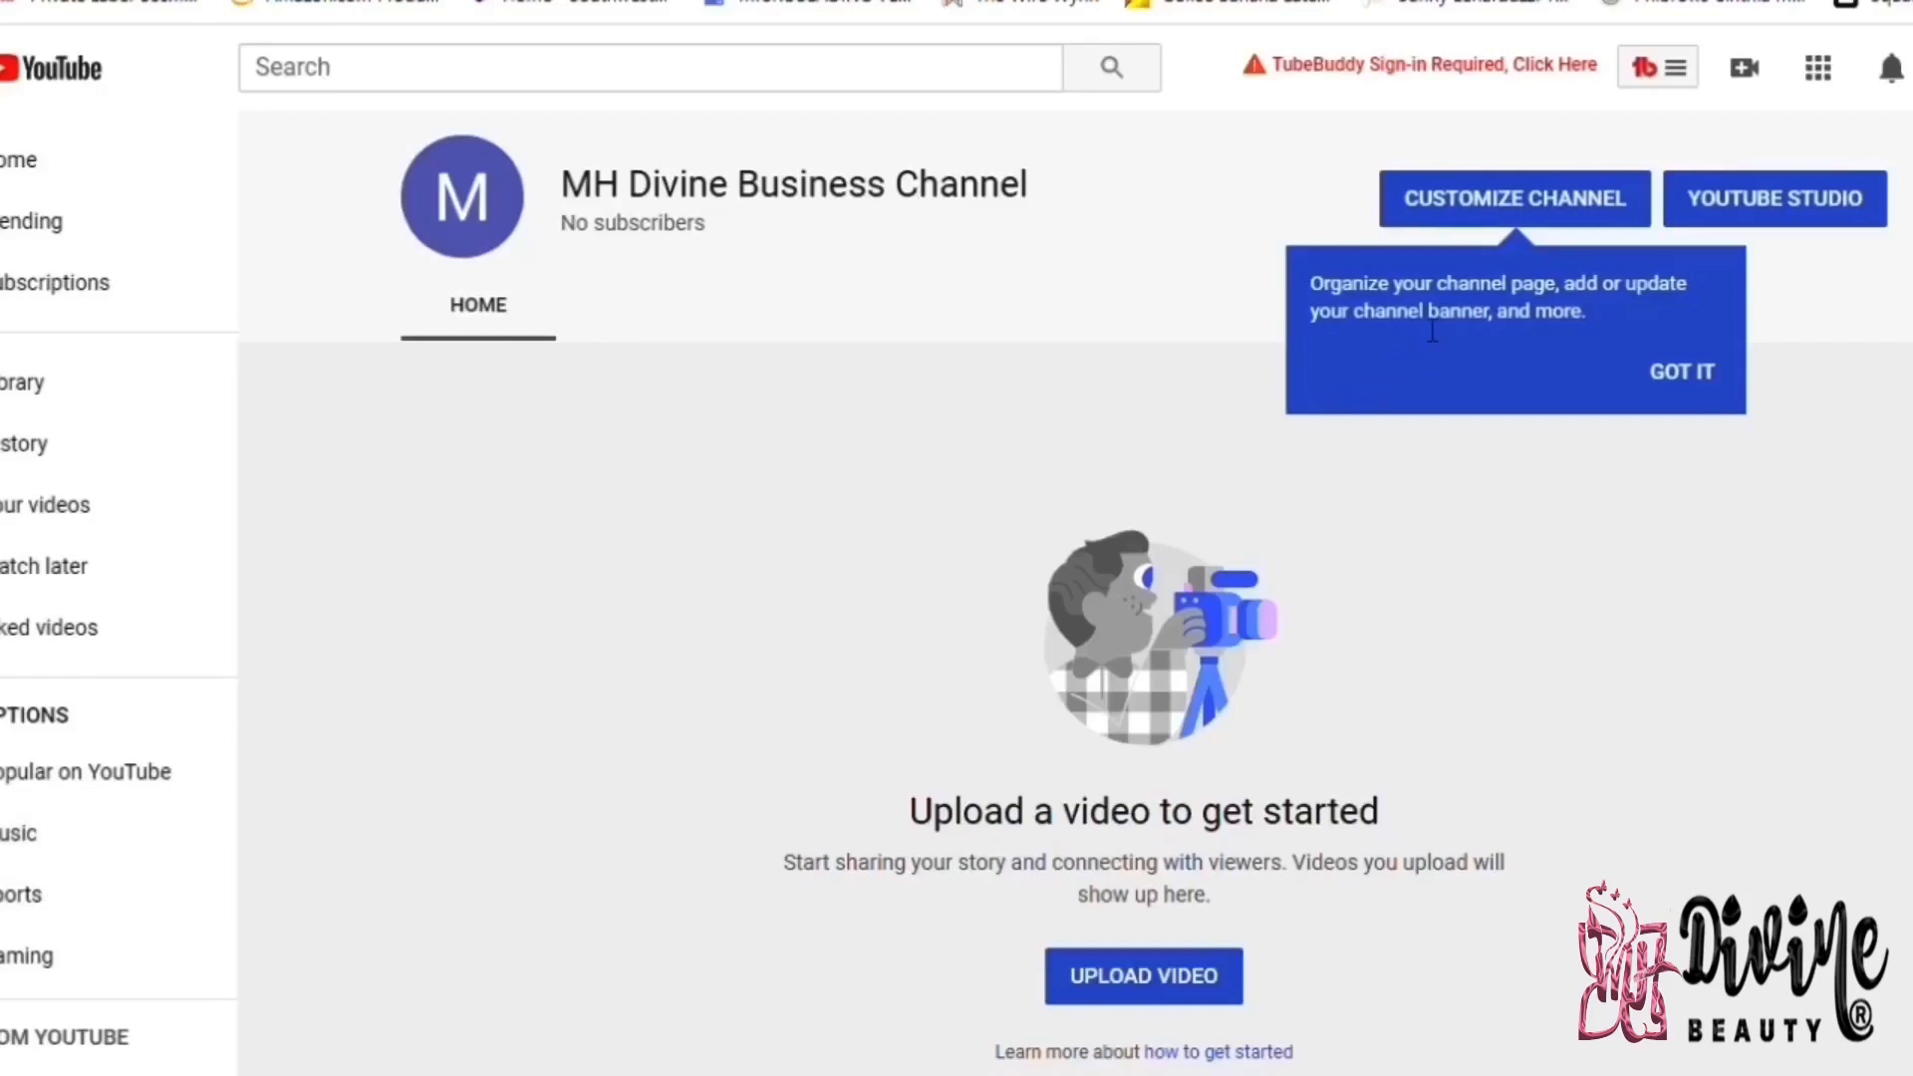
# - From Customize Channel, open the Edit channel art dialog for the banner
pyautogui.click(1510, 214)
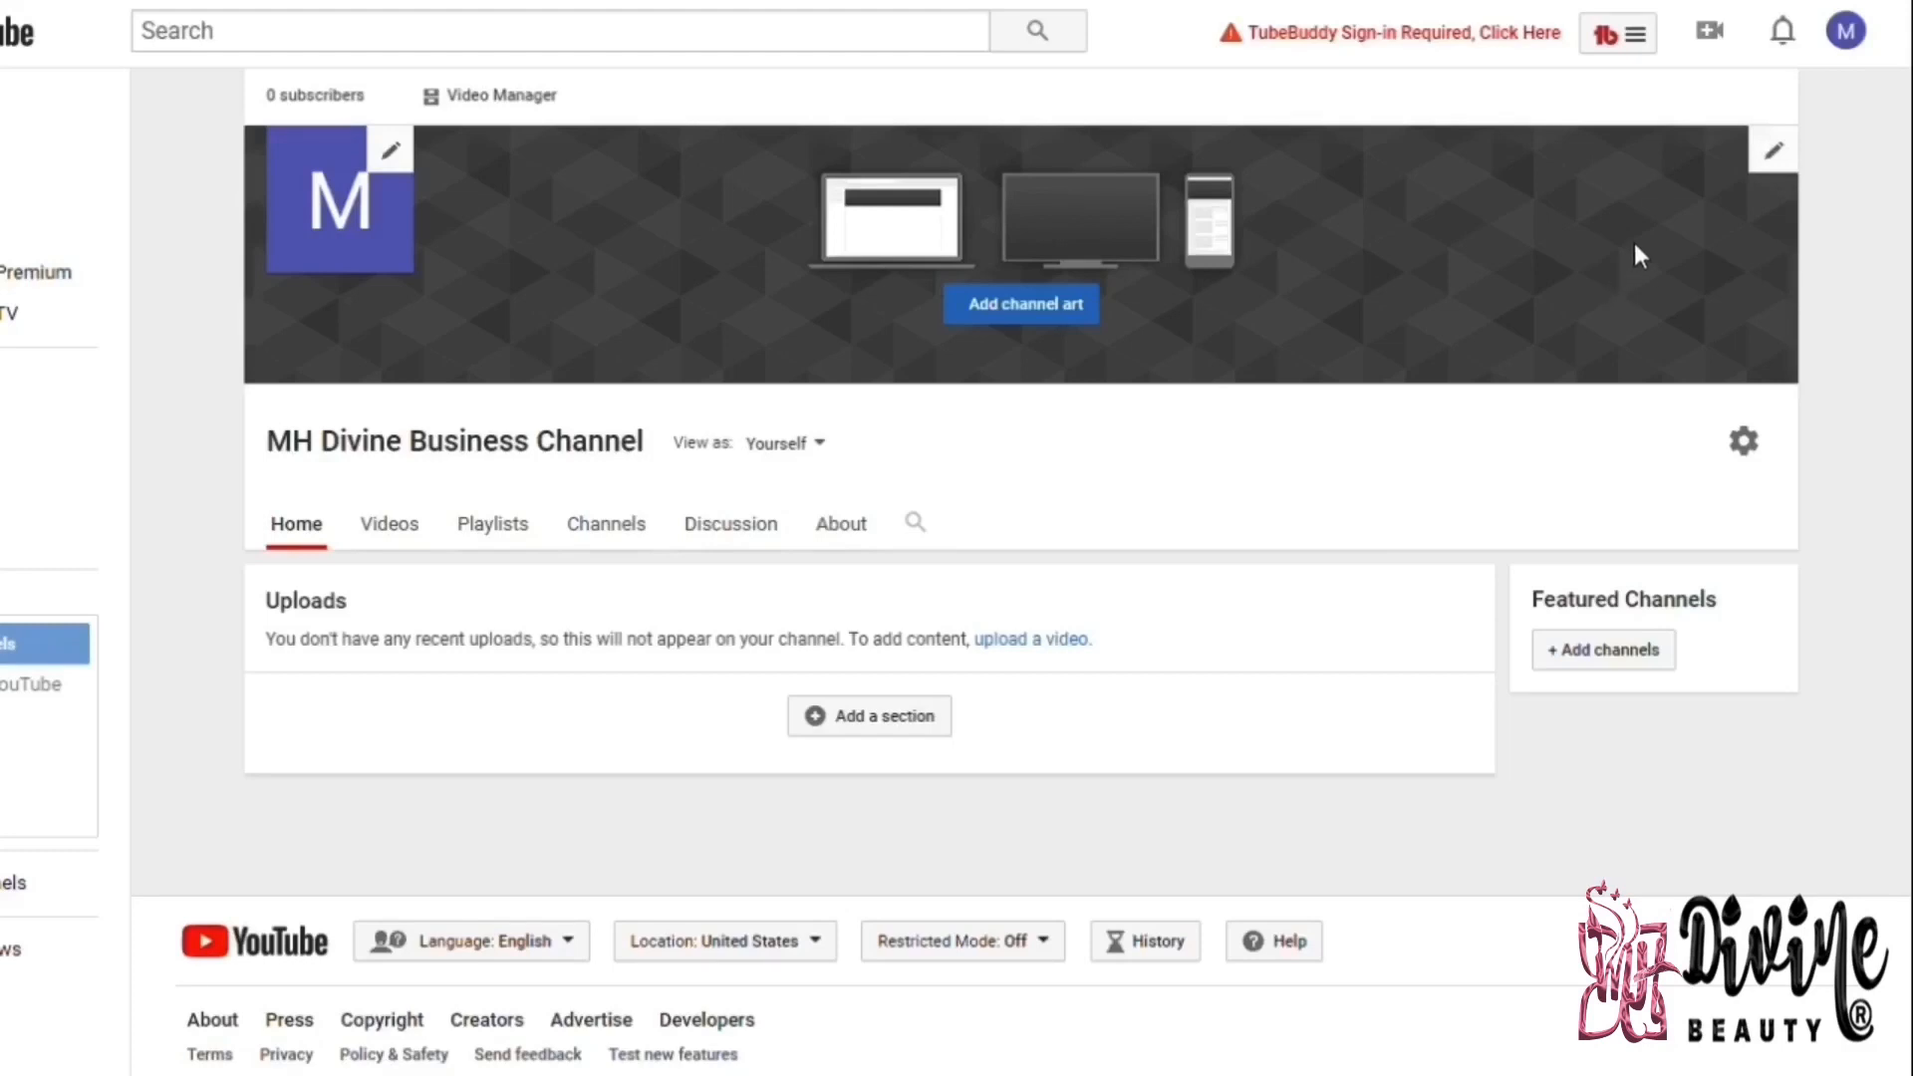
pyautogui.click(1775, 152)
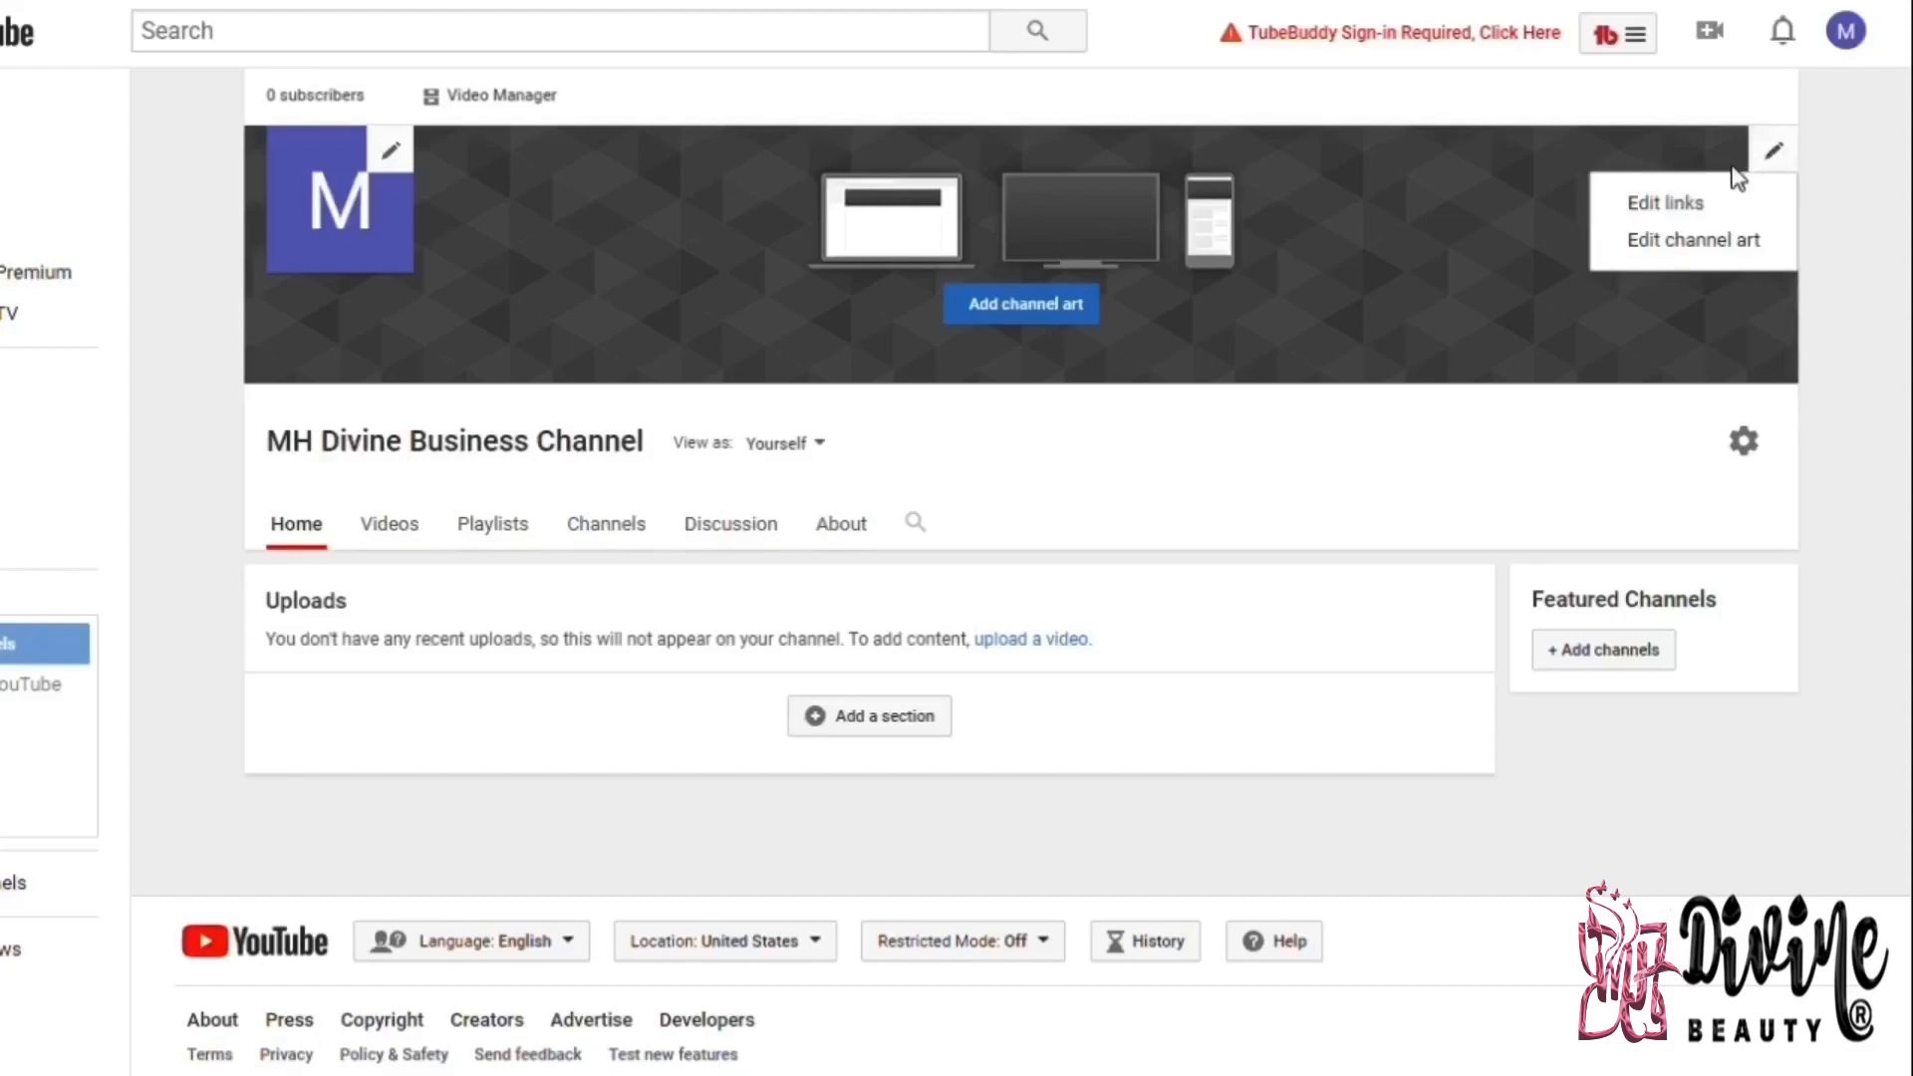
pyautogui.click(1684, 241)
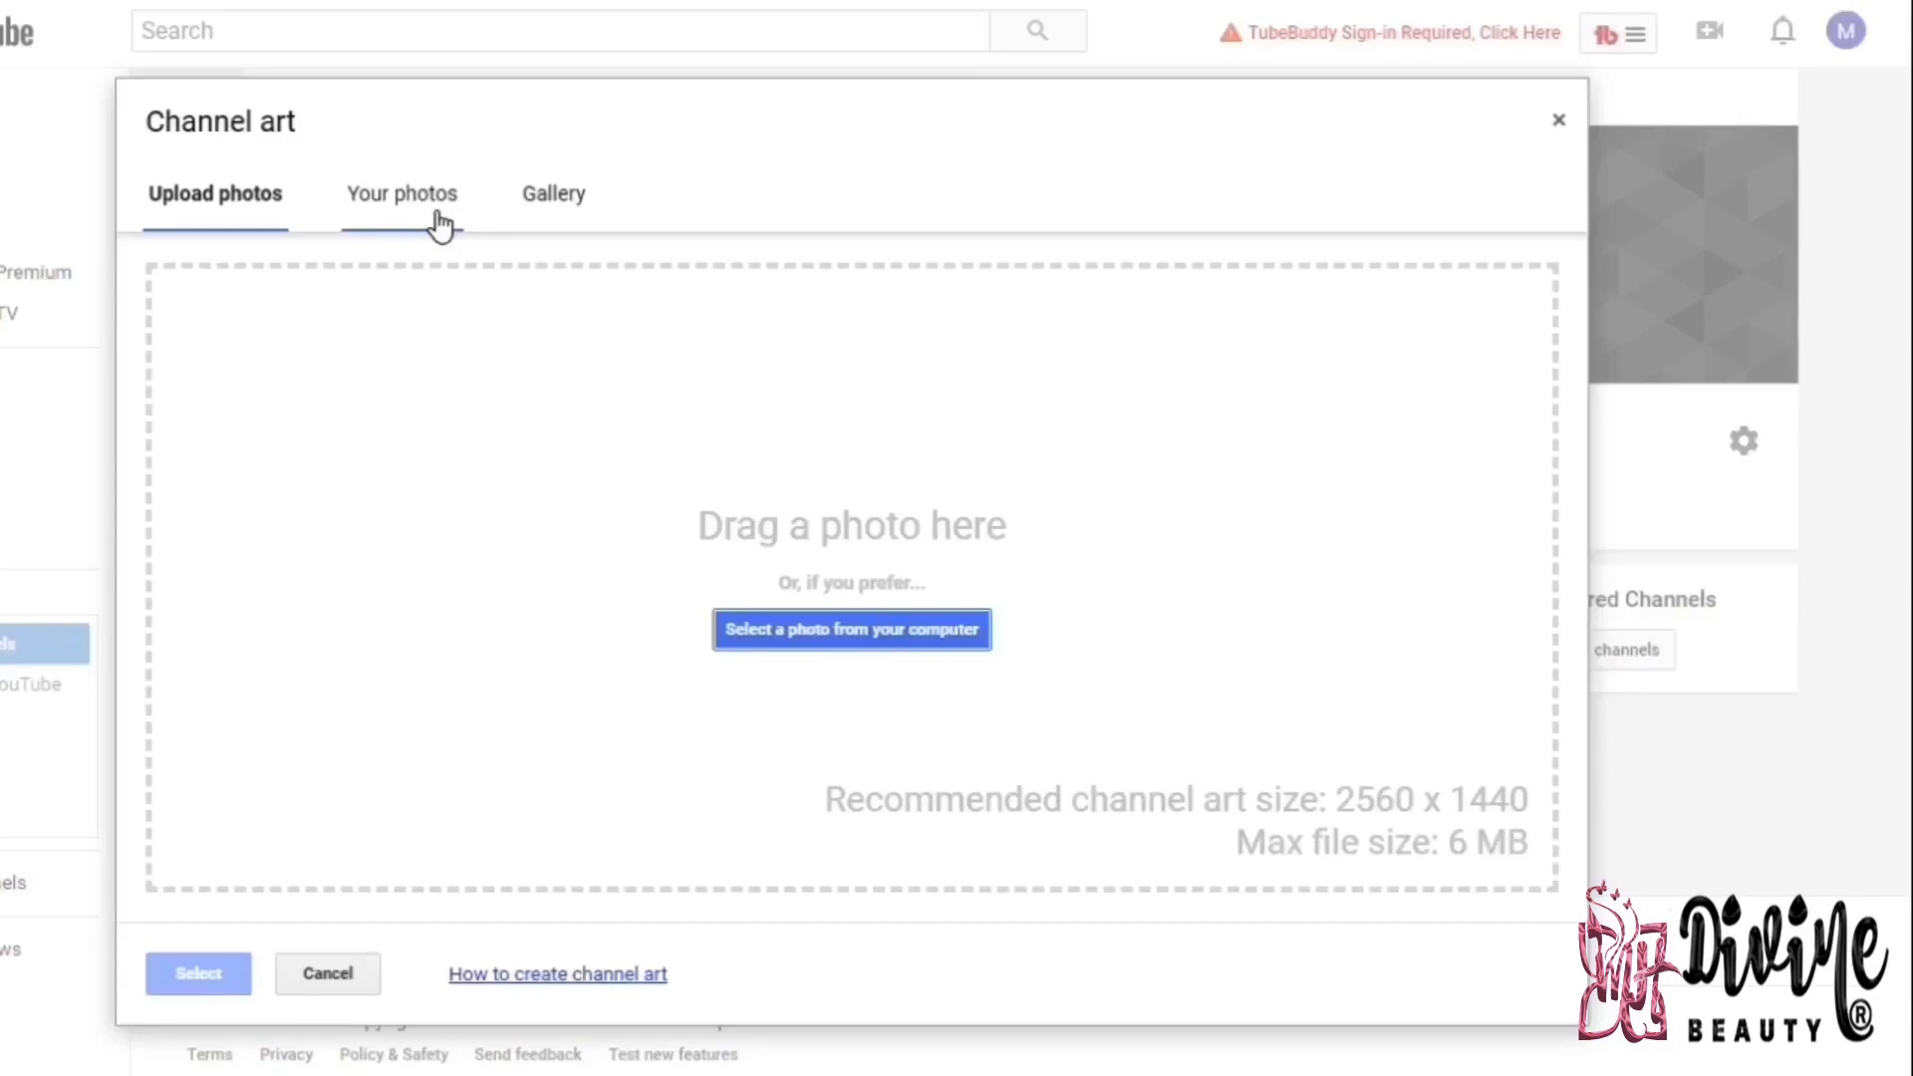
# - Set gallery photo IMG_3088.jpg (lake, yellow kayak) as banner, cropped toward the top
pyautogui.click(565, 213)
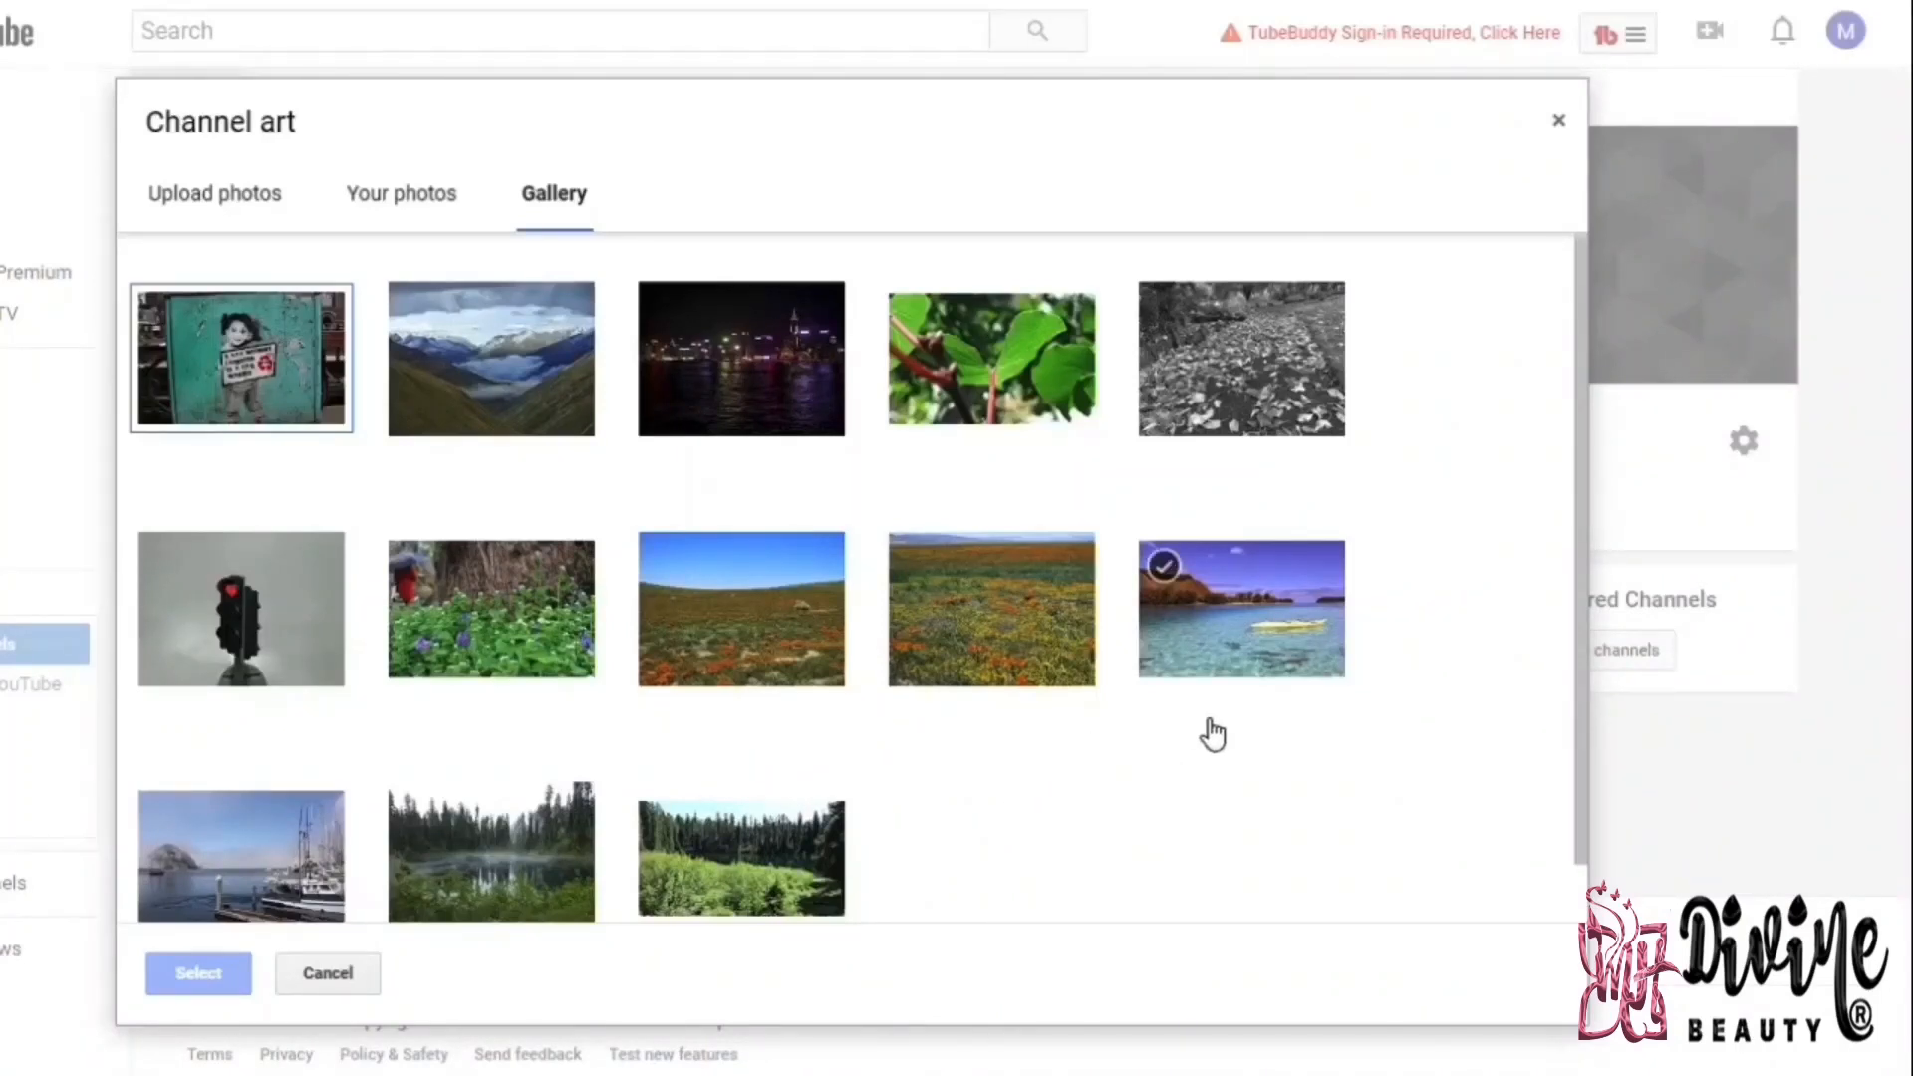
pyautogui.click(1249, 604)
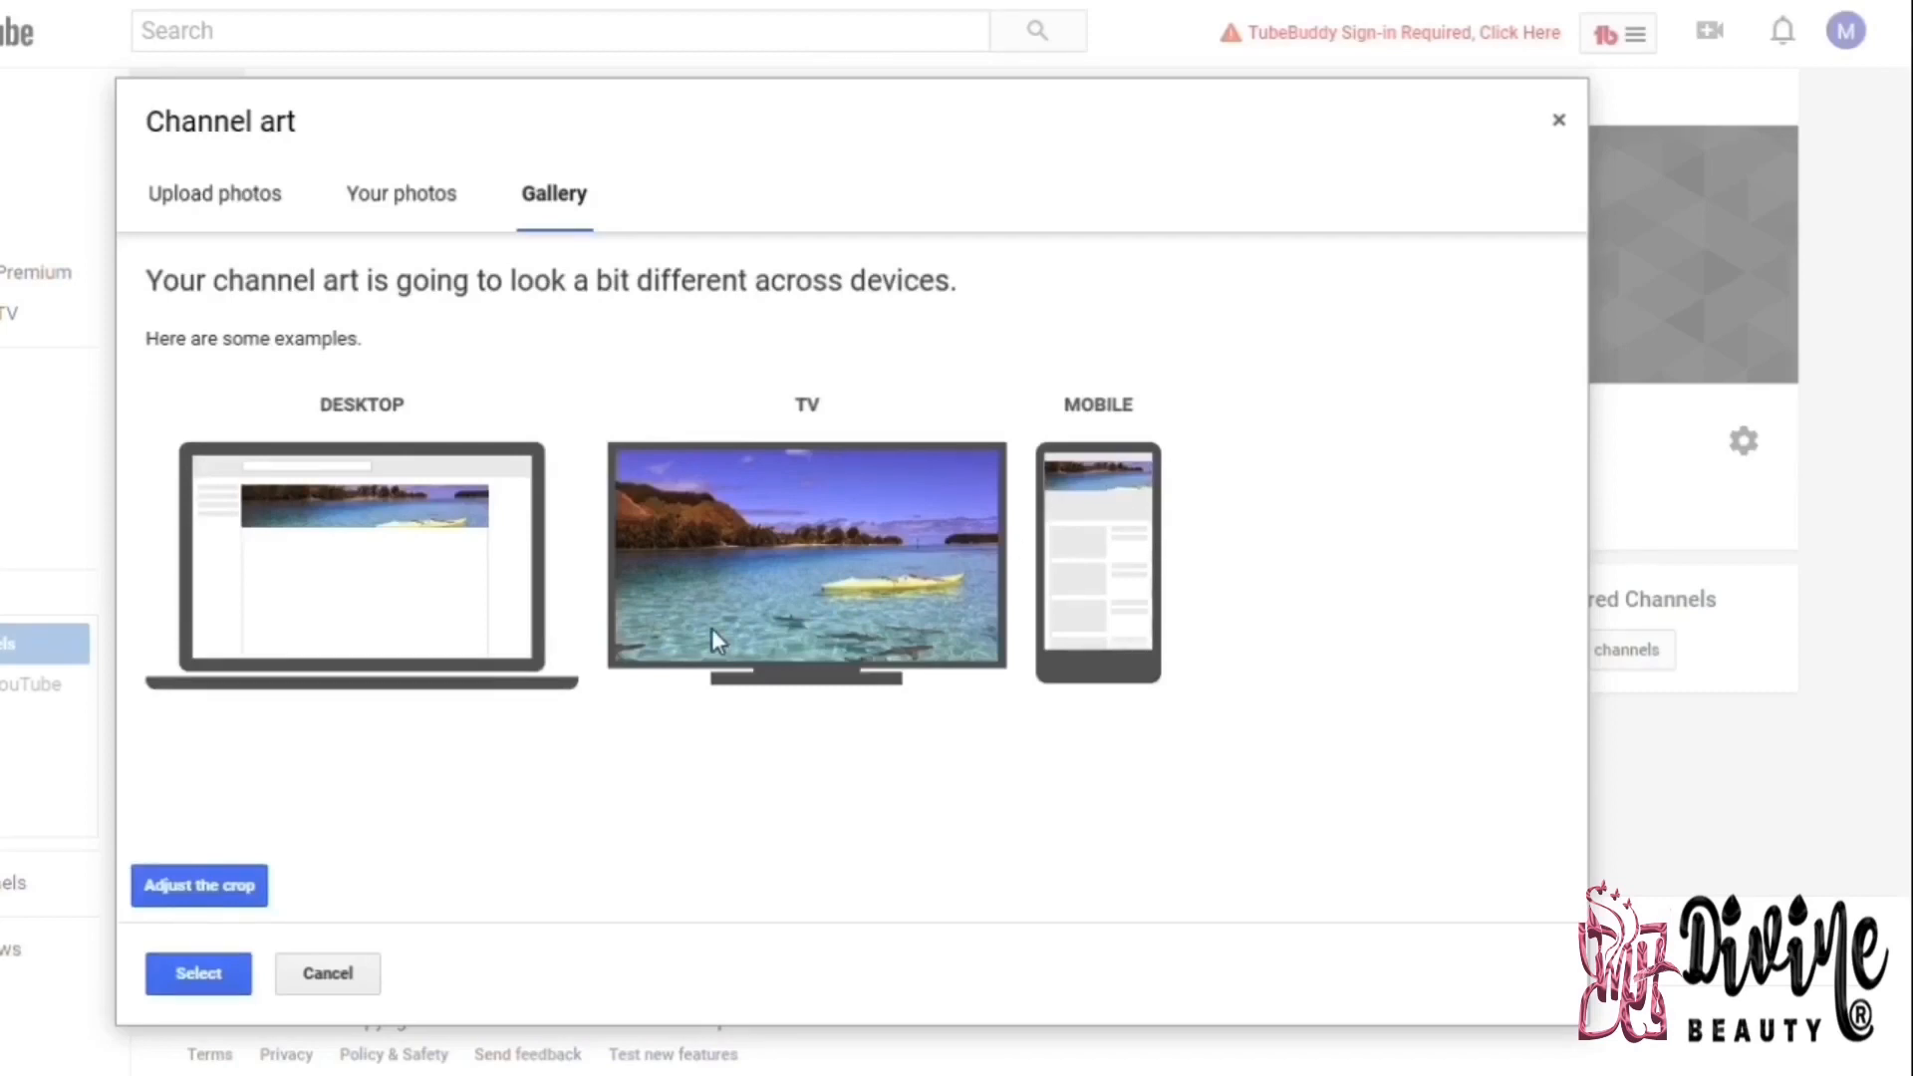
pyautogui.click(204, 893)
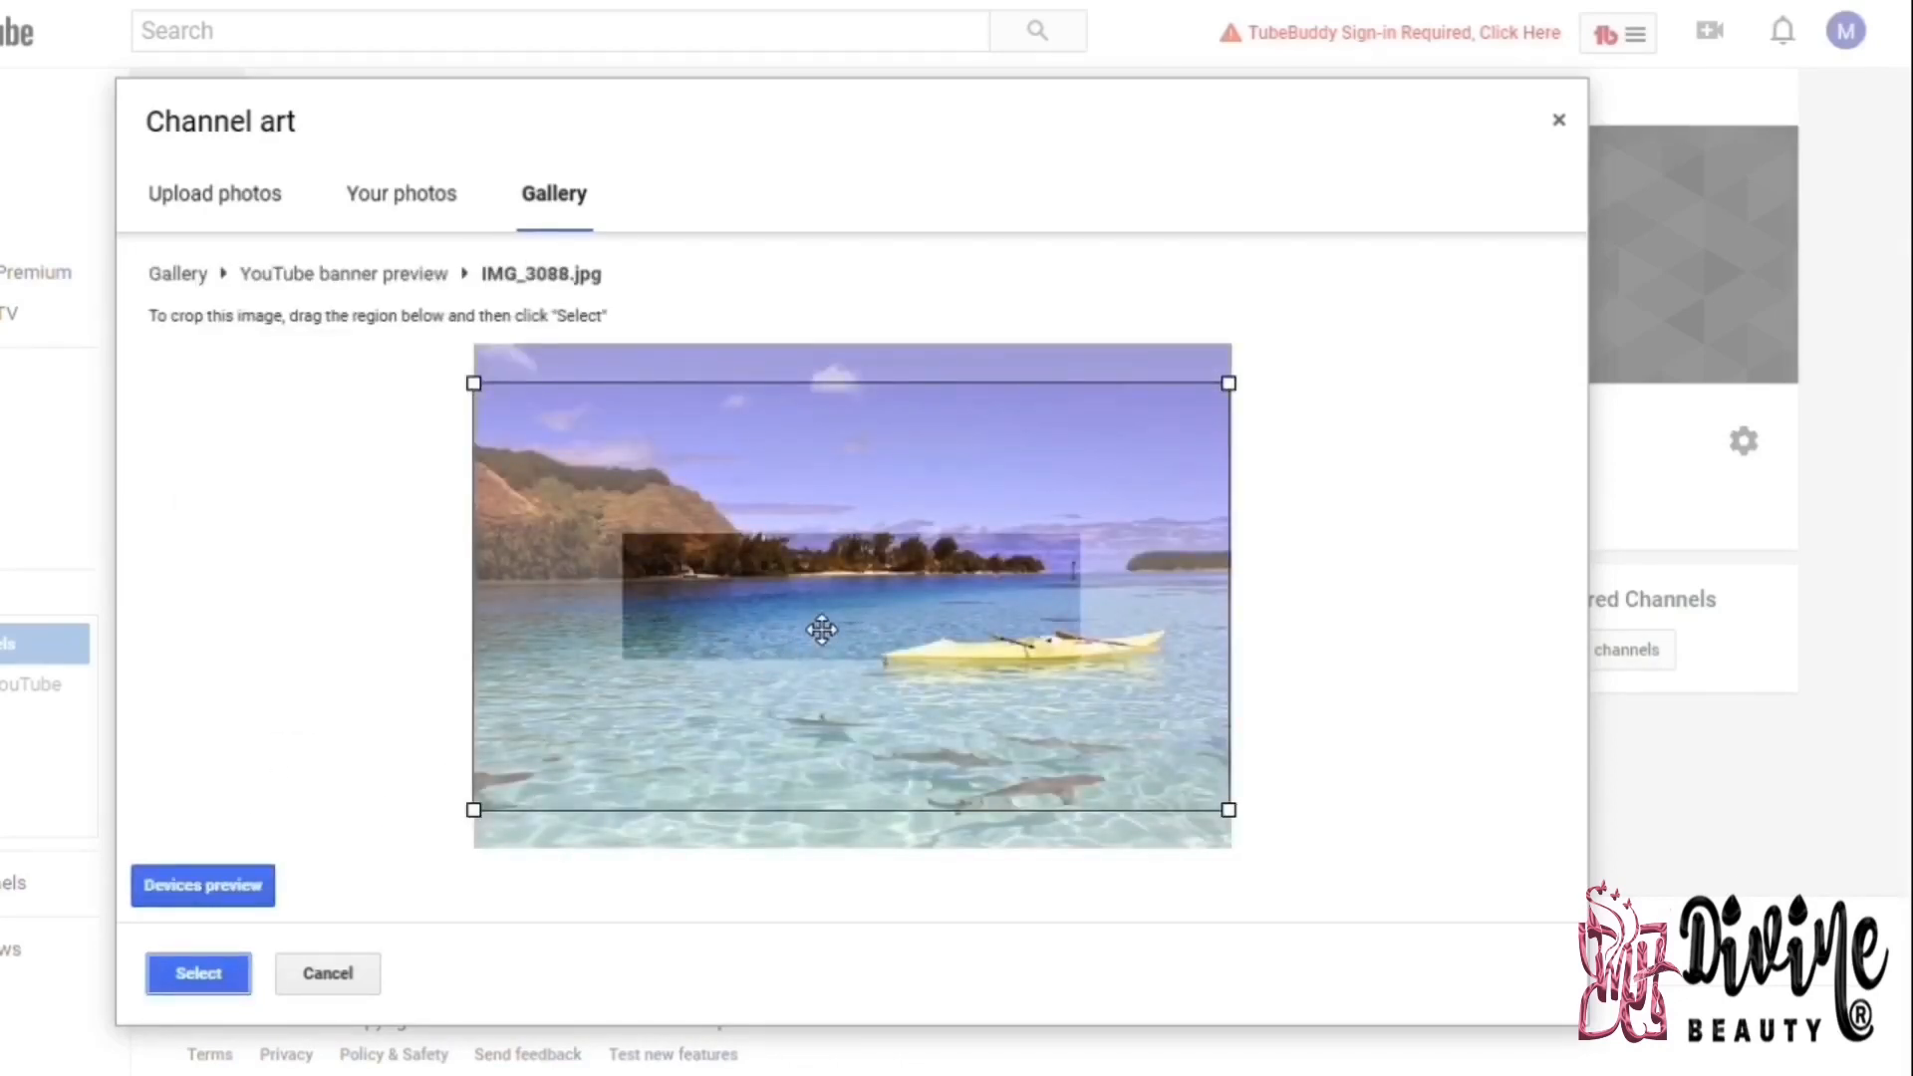
pyautogui.moveTo(822, 630); pyautogui.dragTo(830, 682)
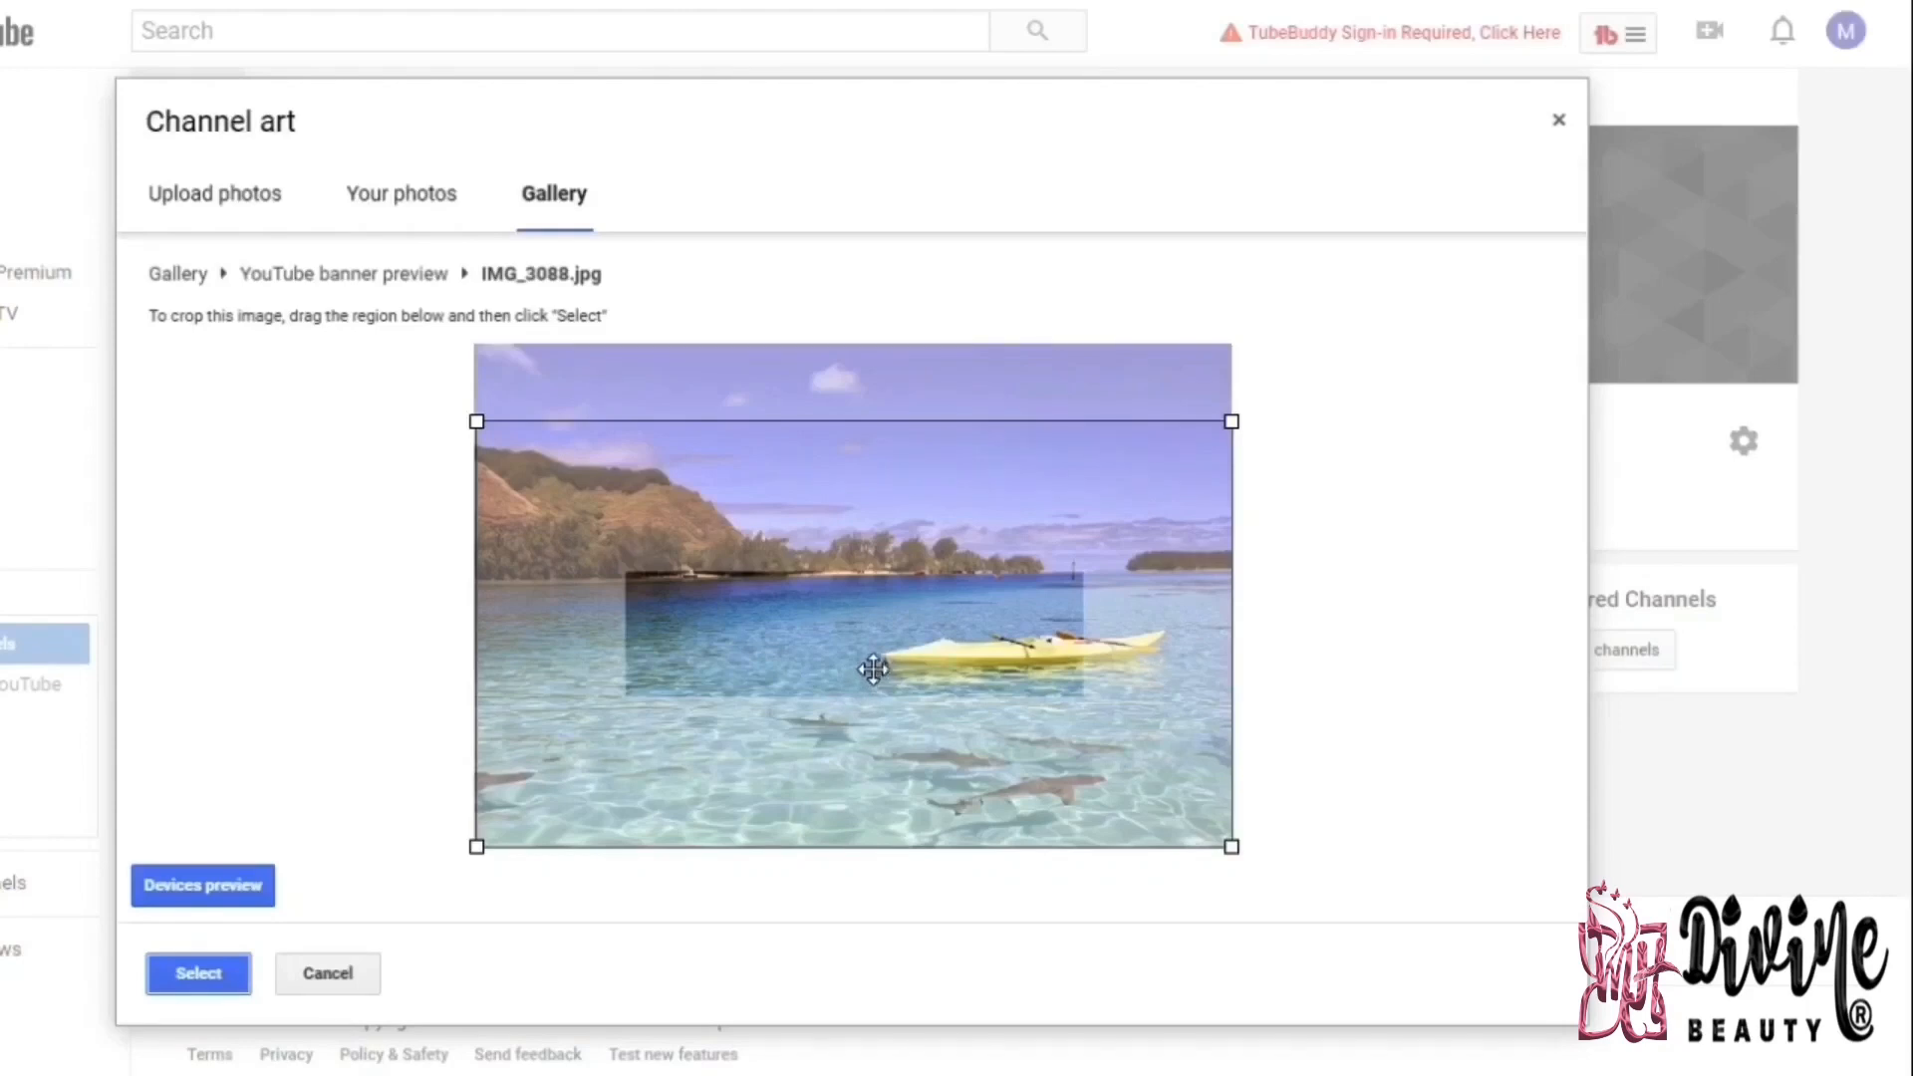
pyautogui.moveTo(874, 665)
pyautogui.mouseDown()
pyautogui.moveTo(873, 642)
pyautogui.moveTo(868, 668)
pyautogui.mouseUp()
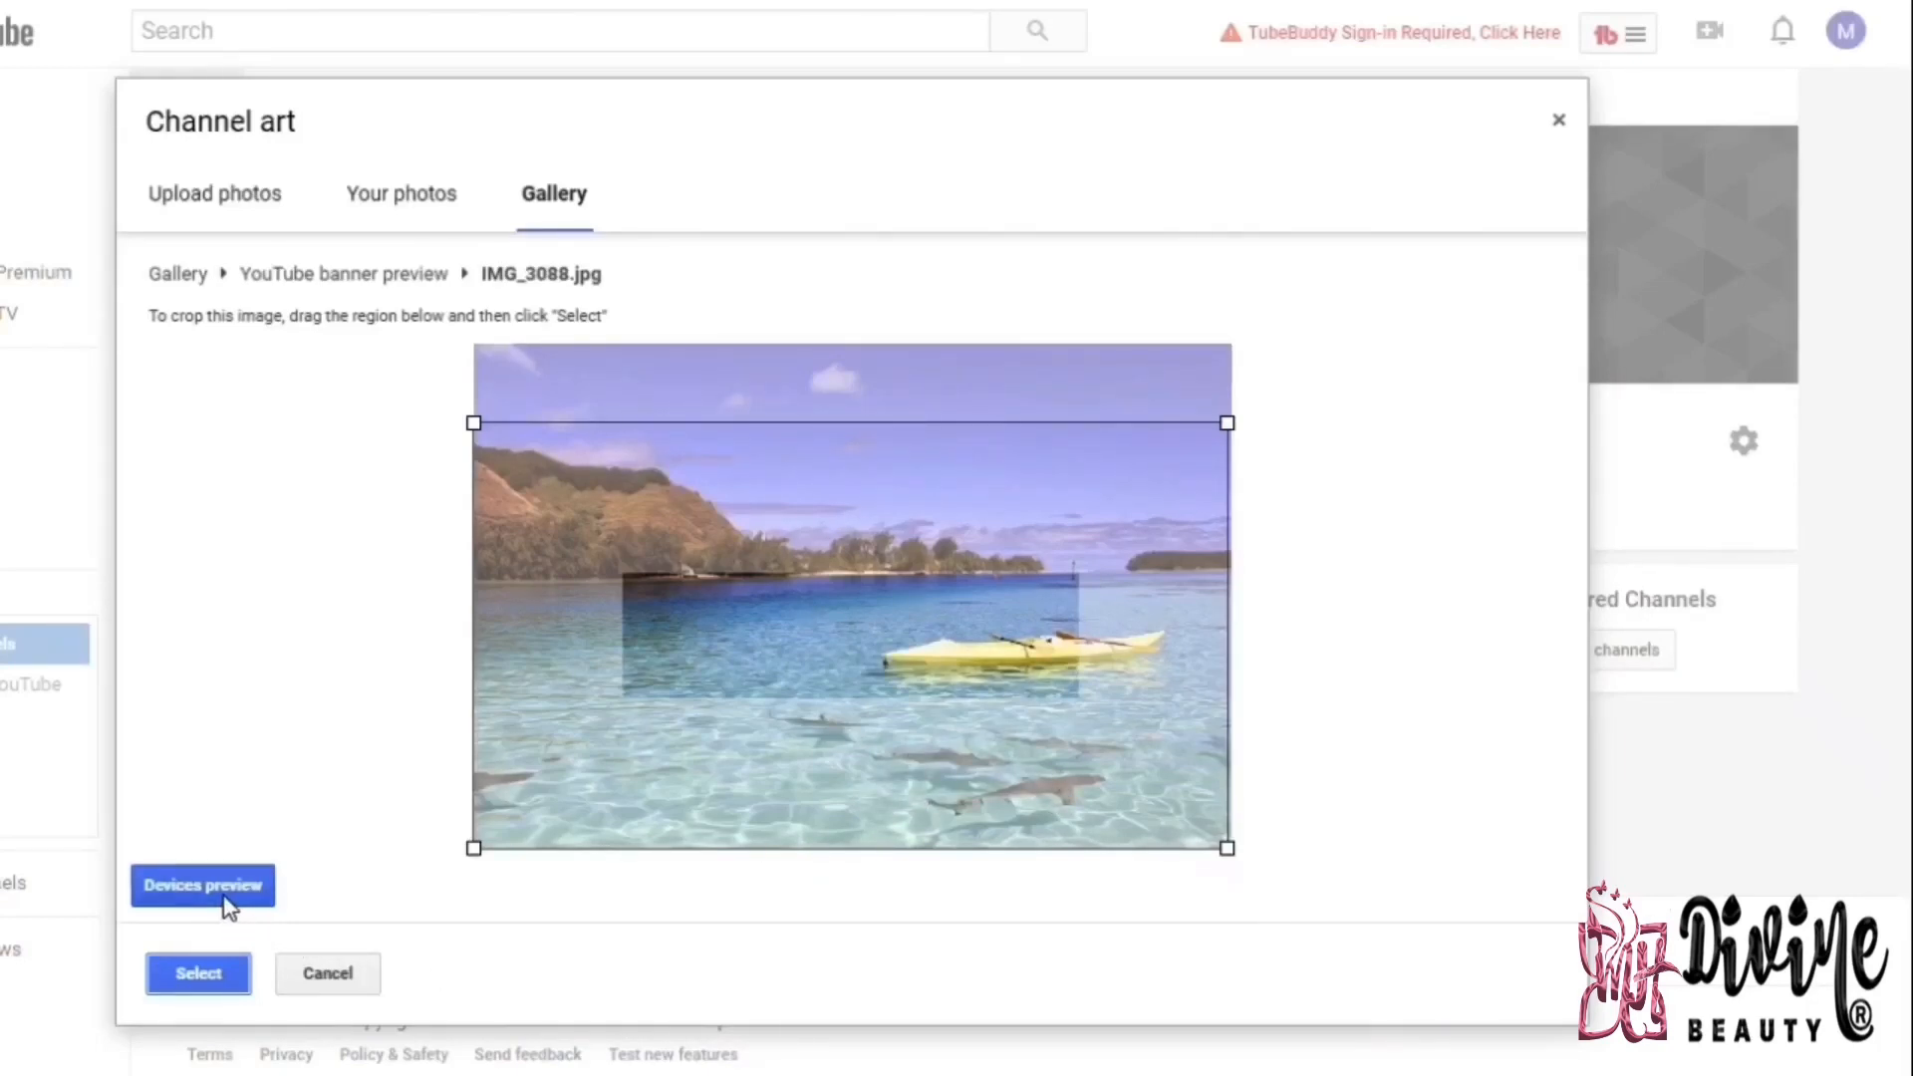
pyautogui.click(199, 974)
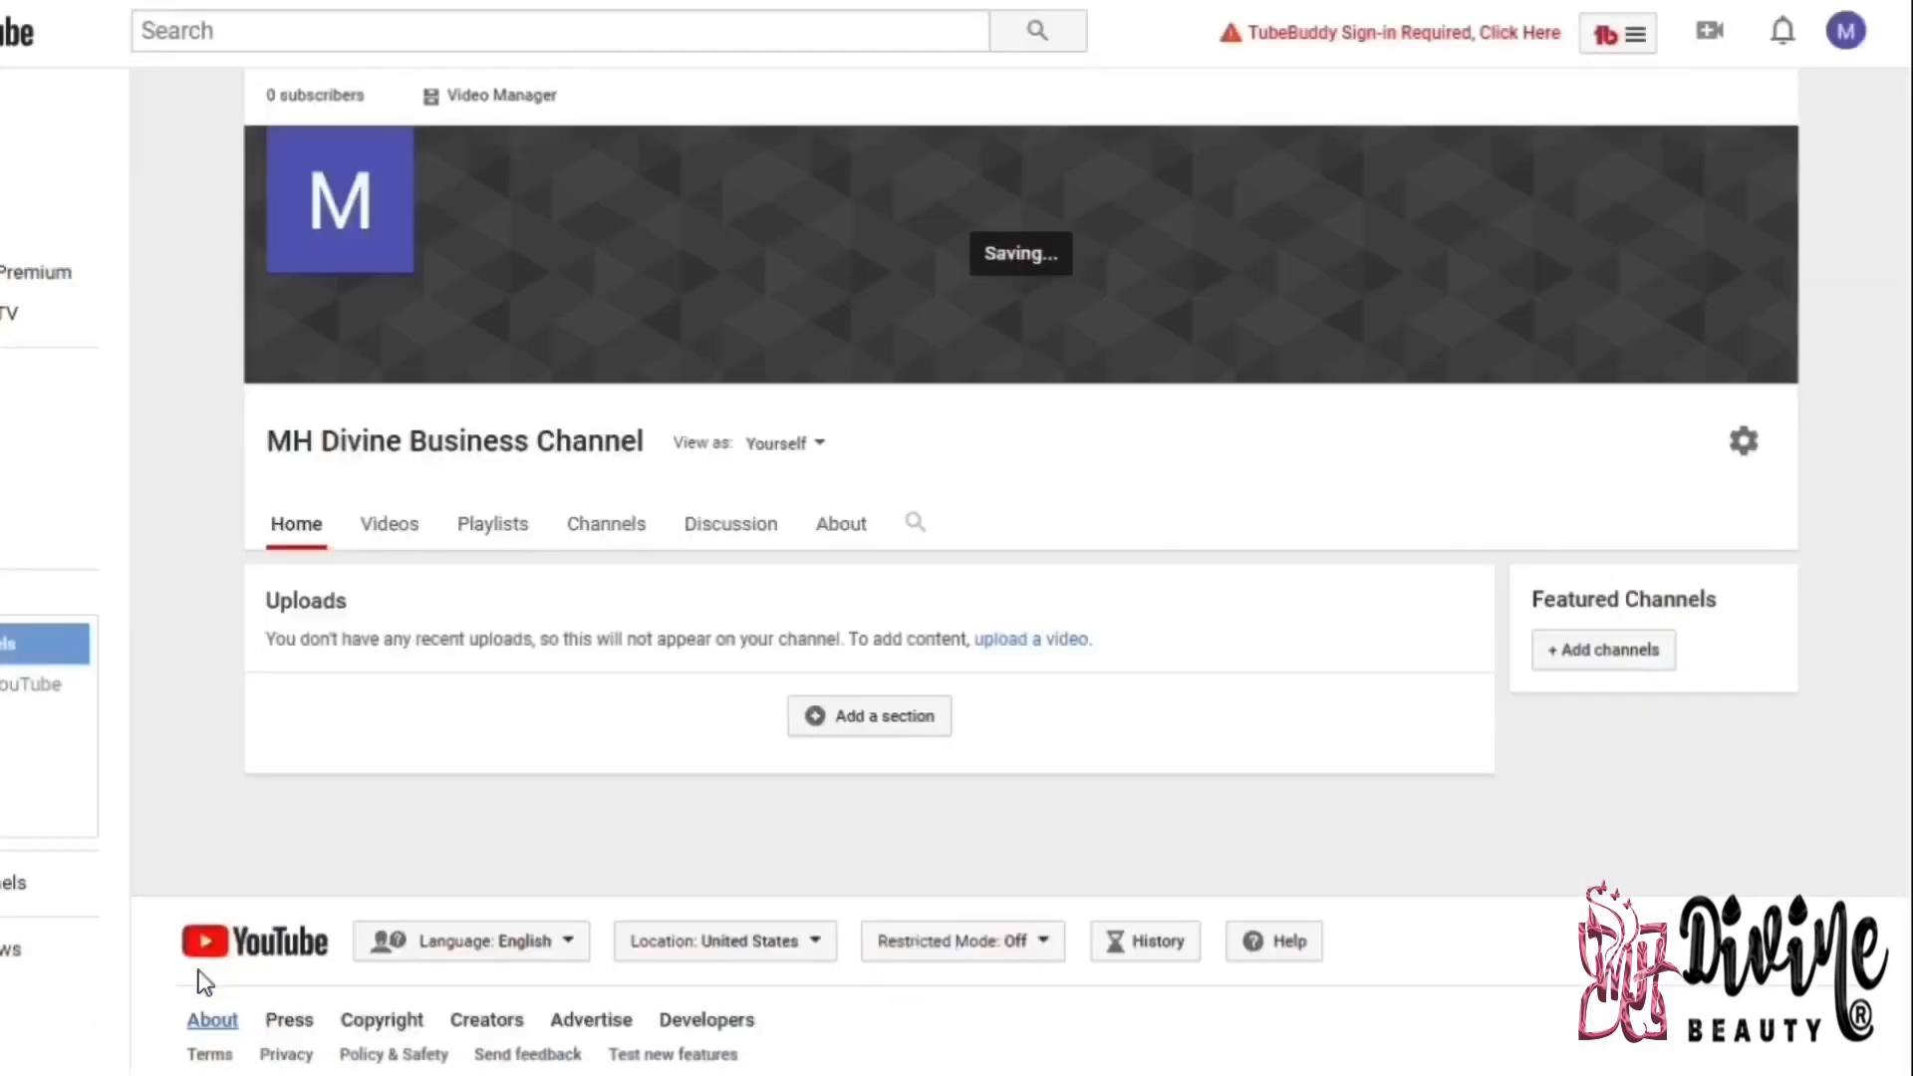
# - Wait for the lake-and-kayak banner to finish saving on the channel page
pyautogui.moveTo(1210, 361)
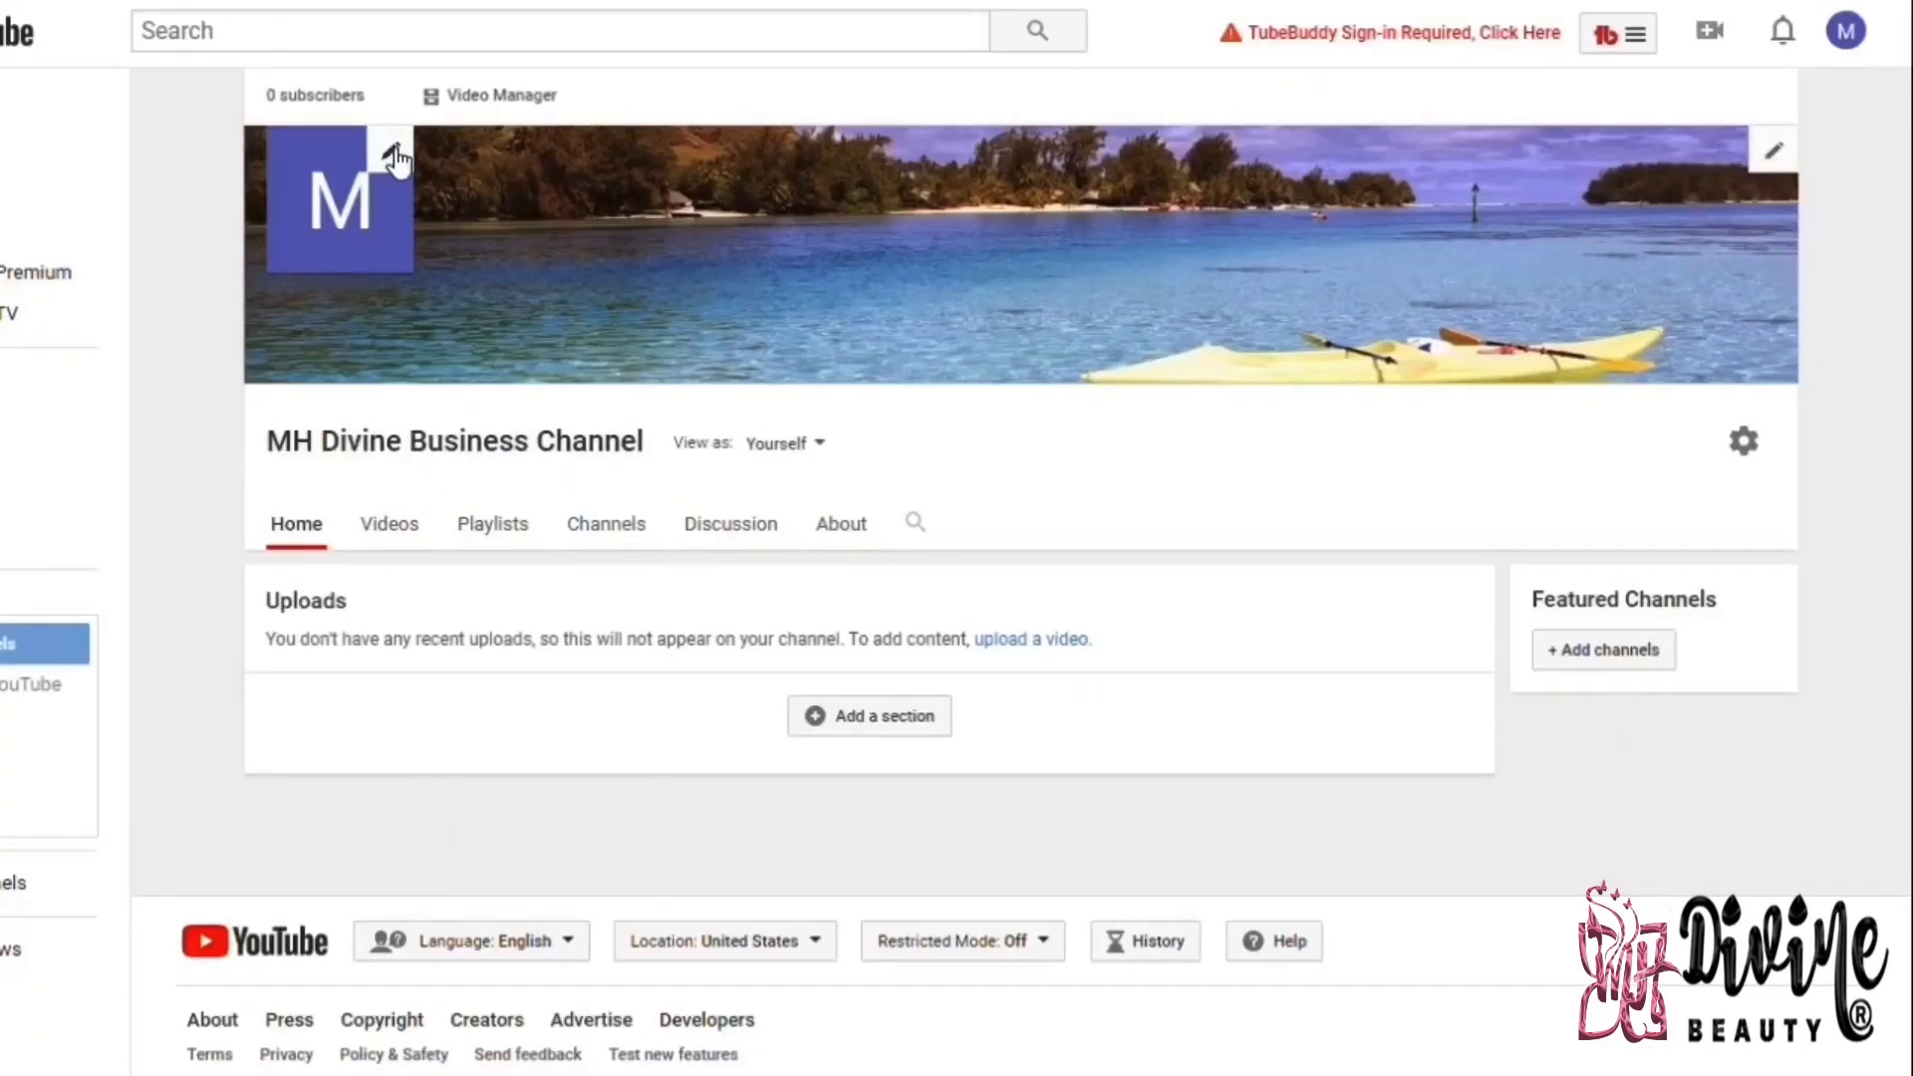
# - Edit the channel icon, continuing to the Google Account profile picture page
pyautogui.click(393, 155)
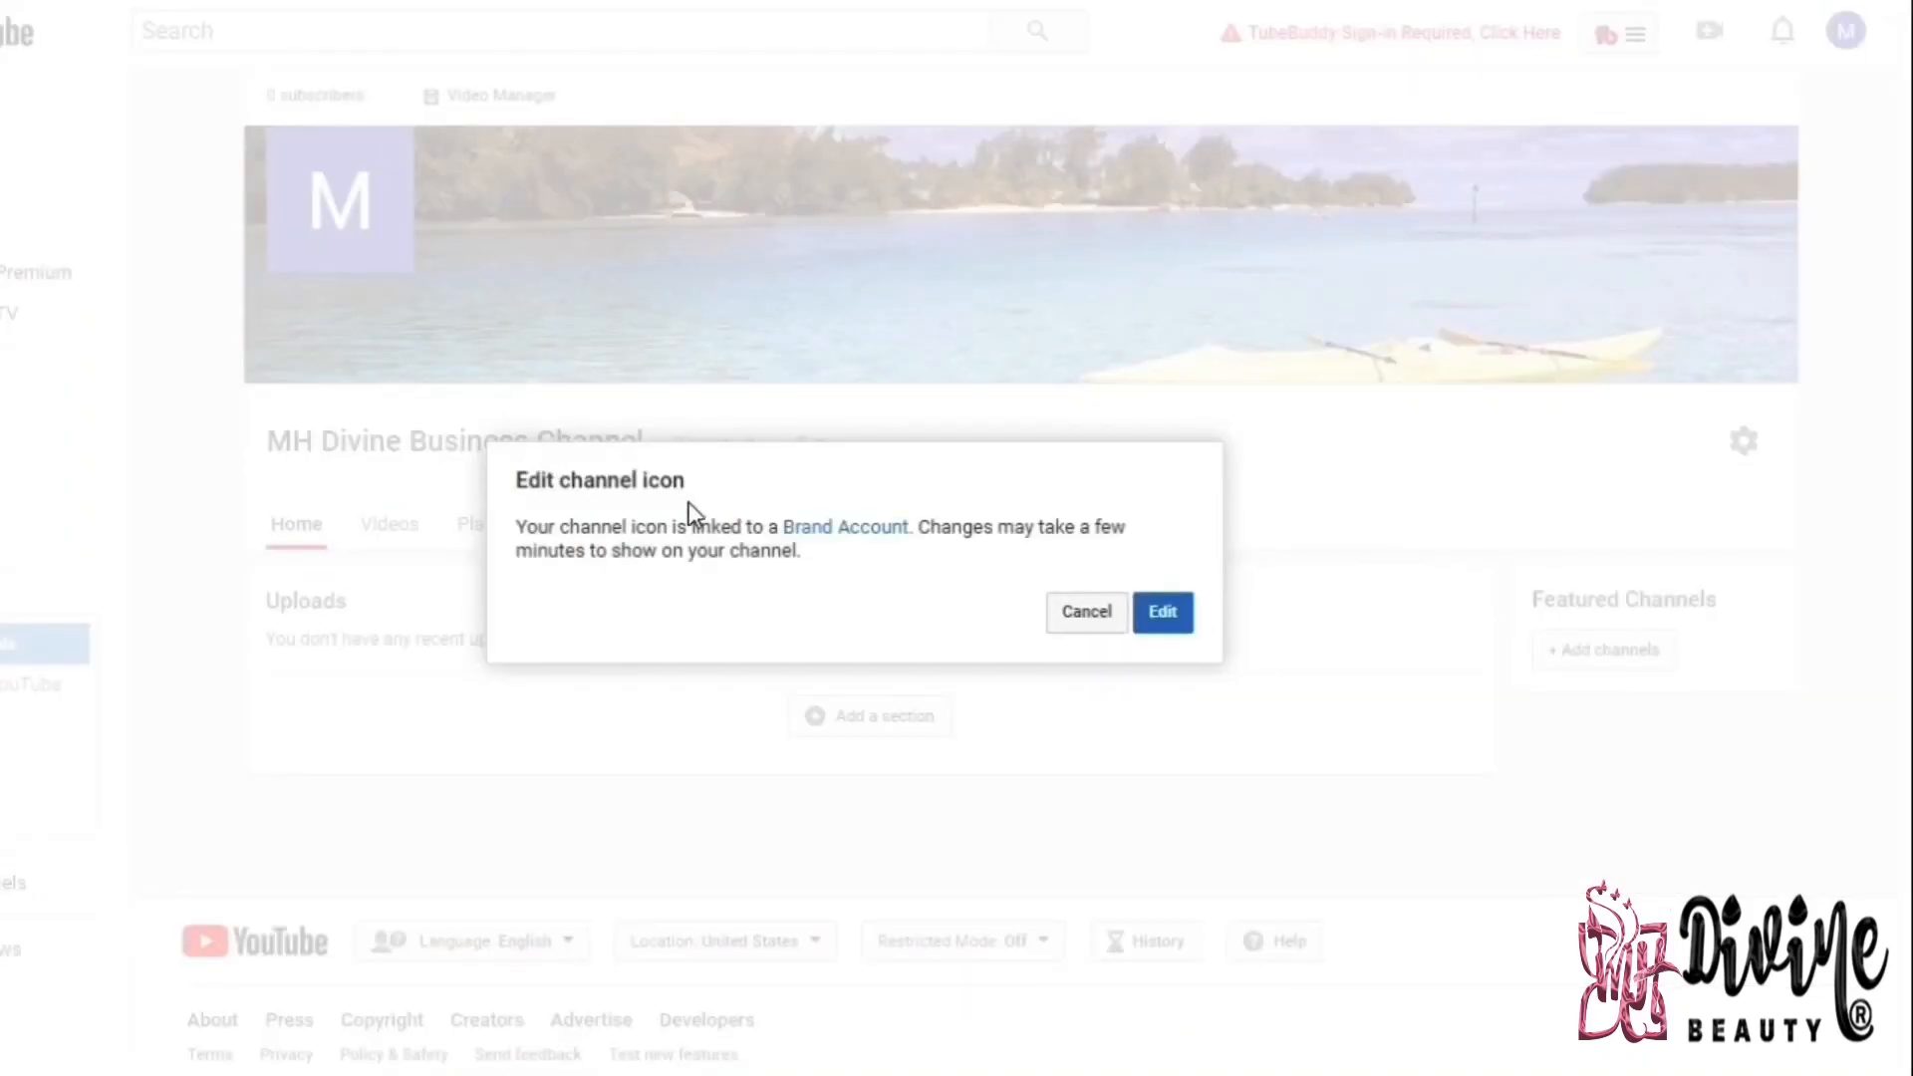
pyautogui.click(1164, 612)
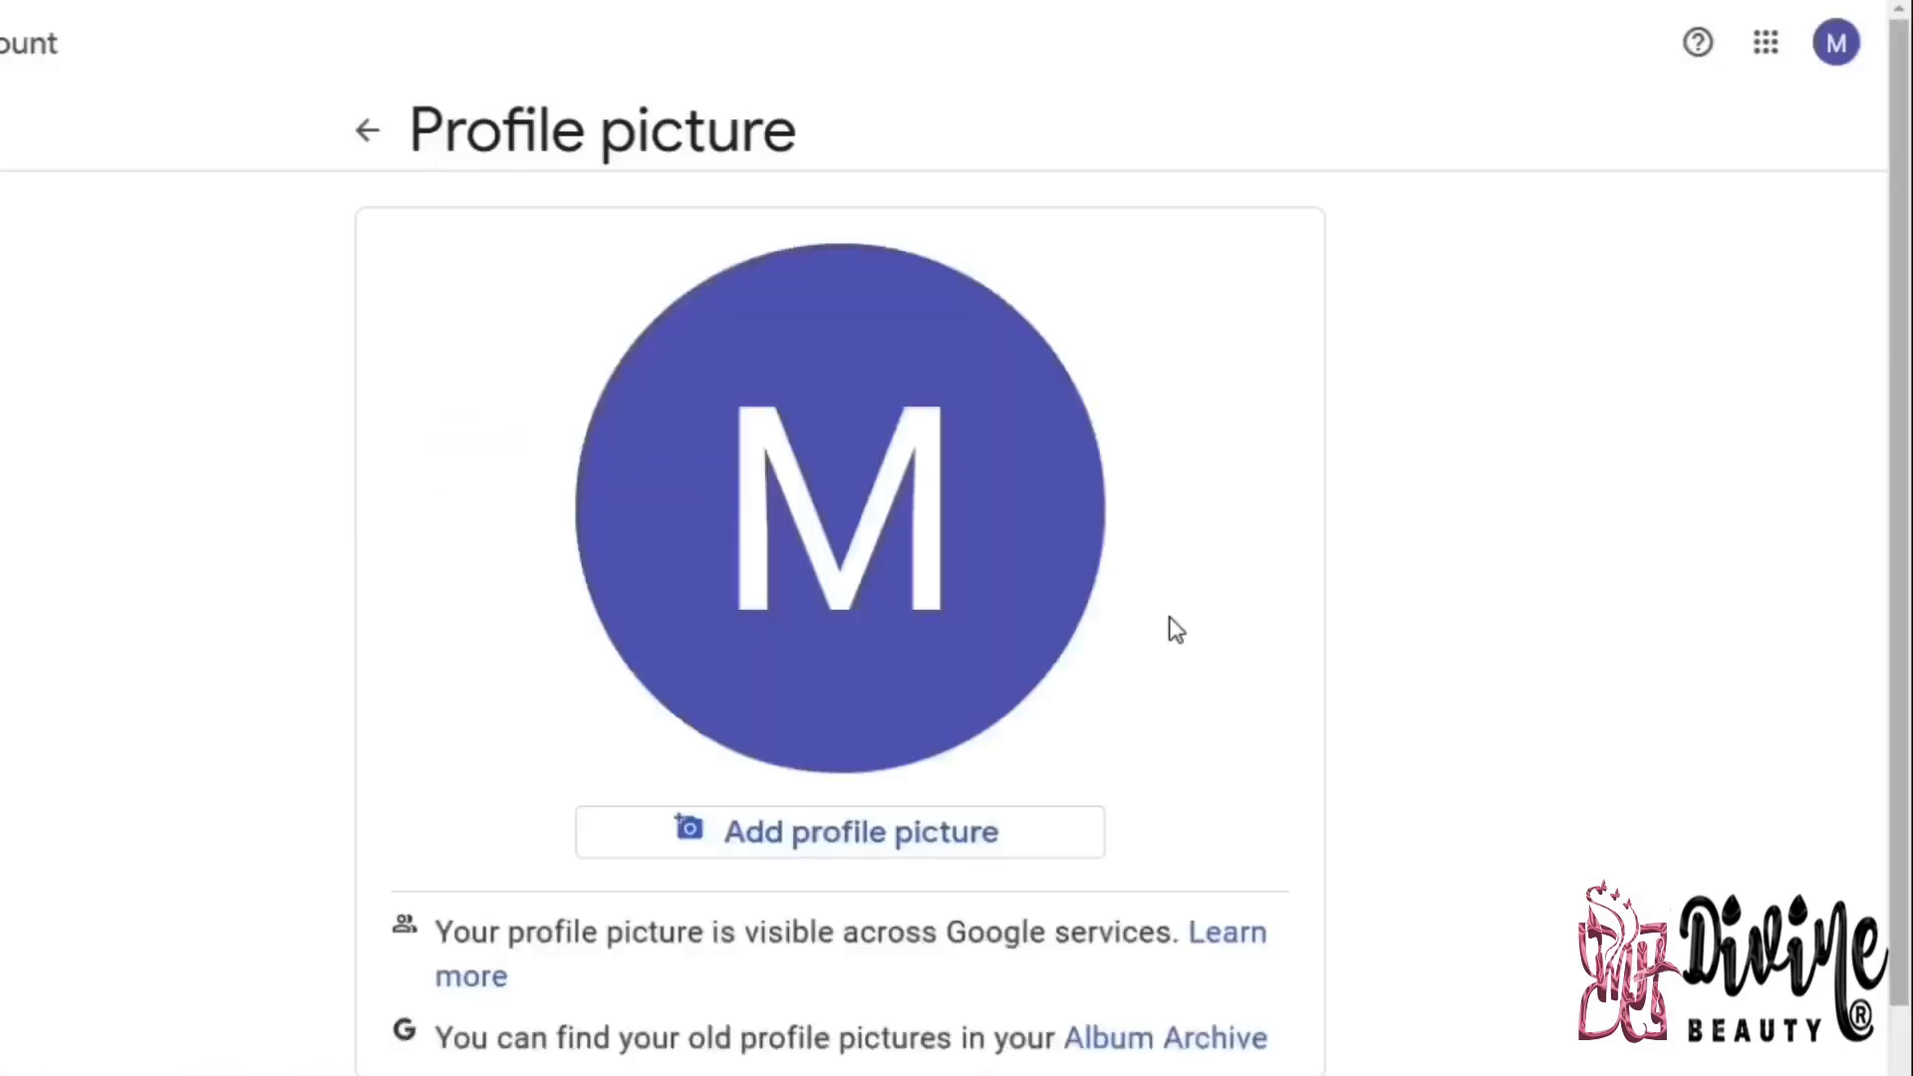
# - Open the Select profile photo dialog via Add profile picture
pyautogui.click(809, 849)
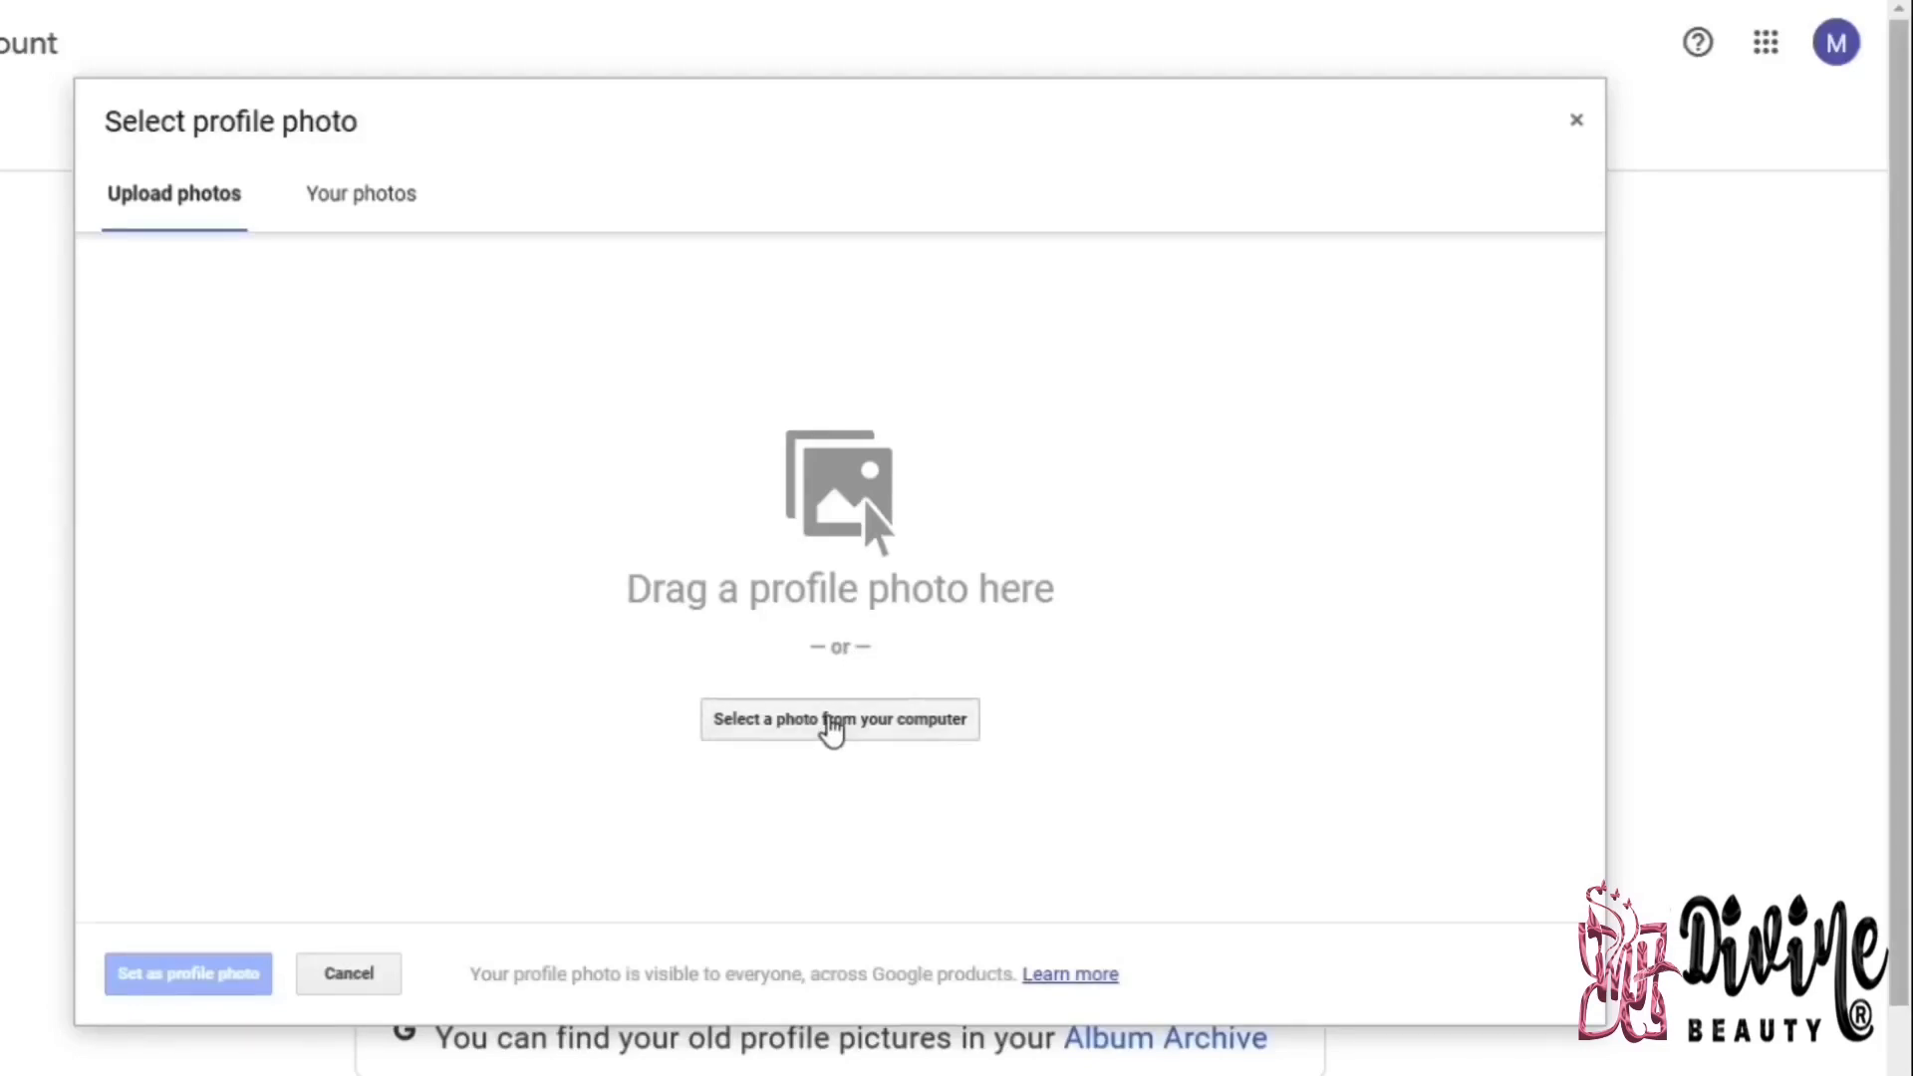
# - Upload the Divine Beauty logo, crop it to a square around the logo, and make it the profile photo
pyautogui.click(823, 722)
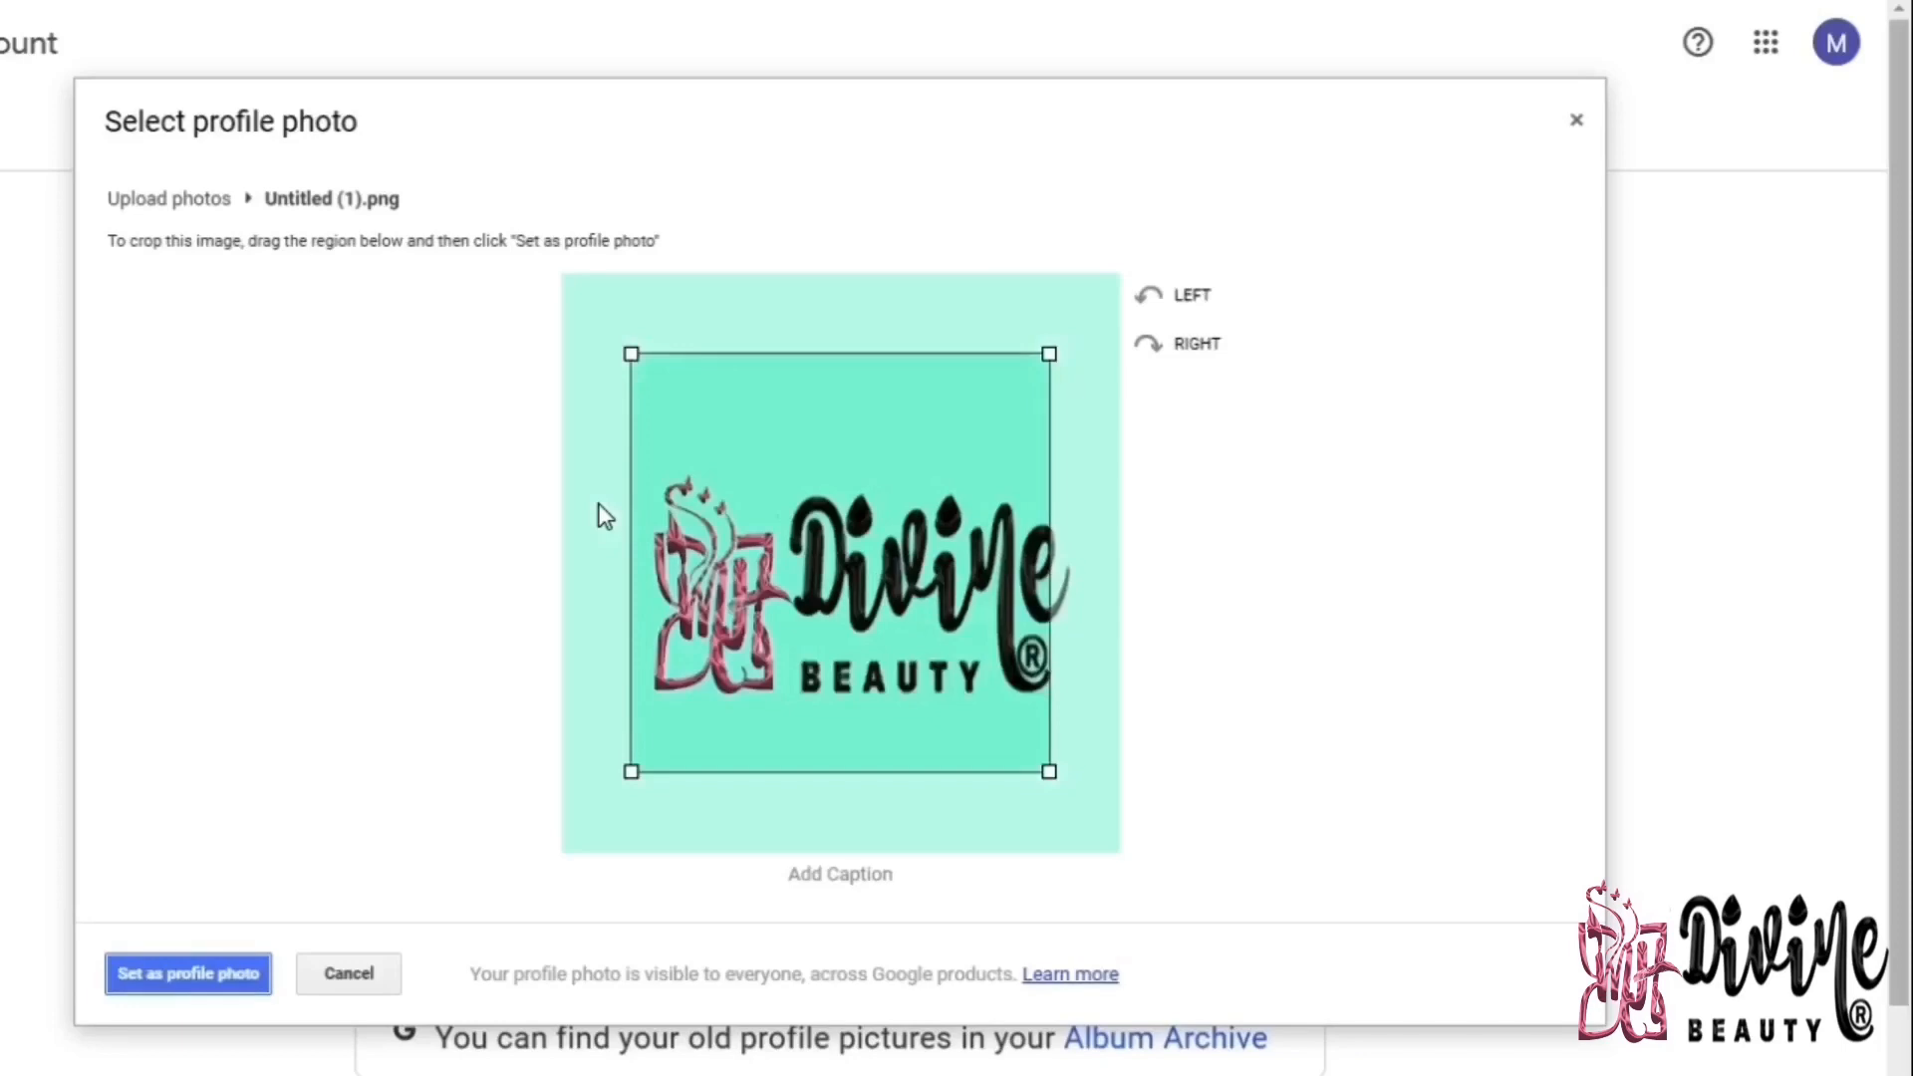
pyautogui.moveTo(808, 533); pyautogui.dragTo(828, 544)
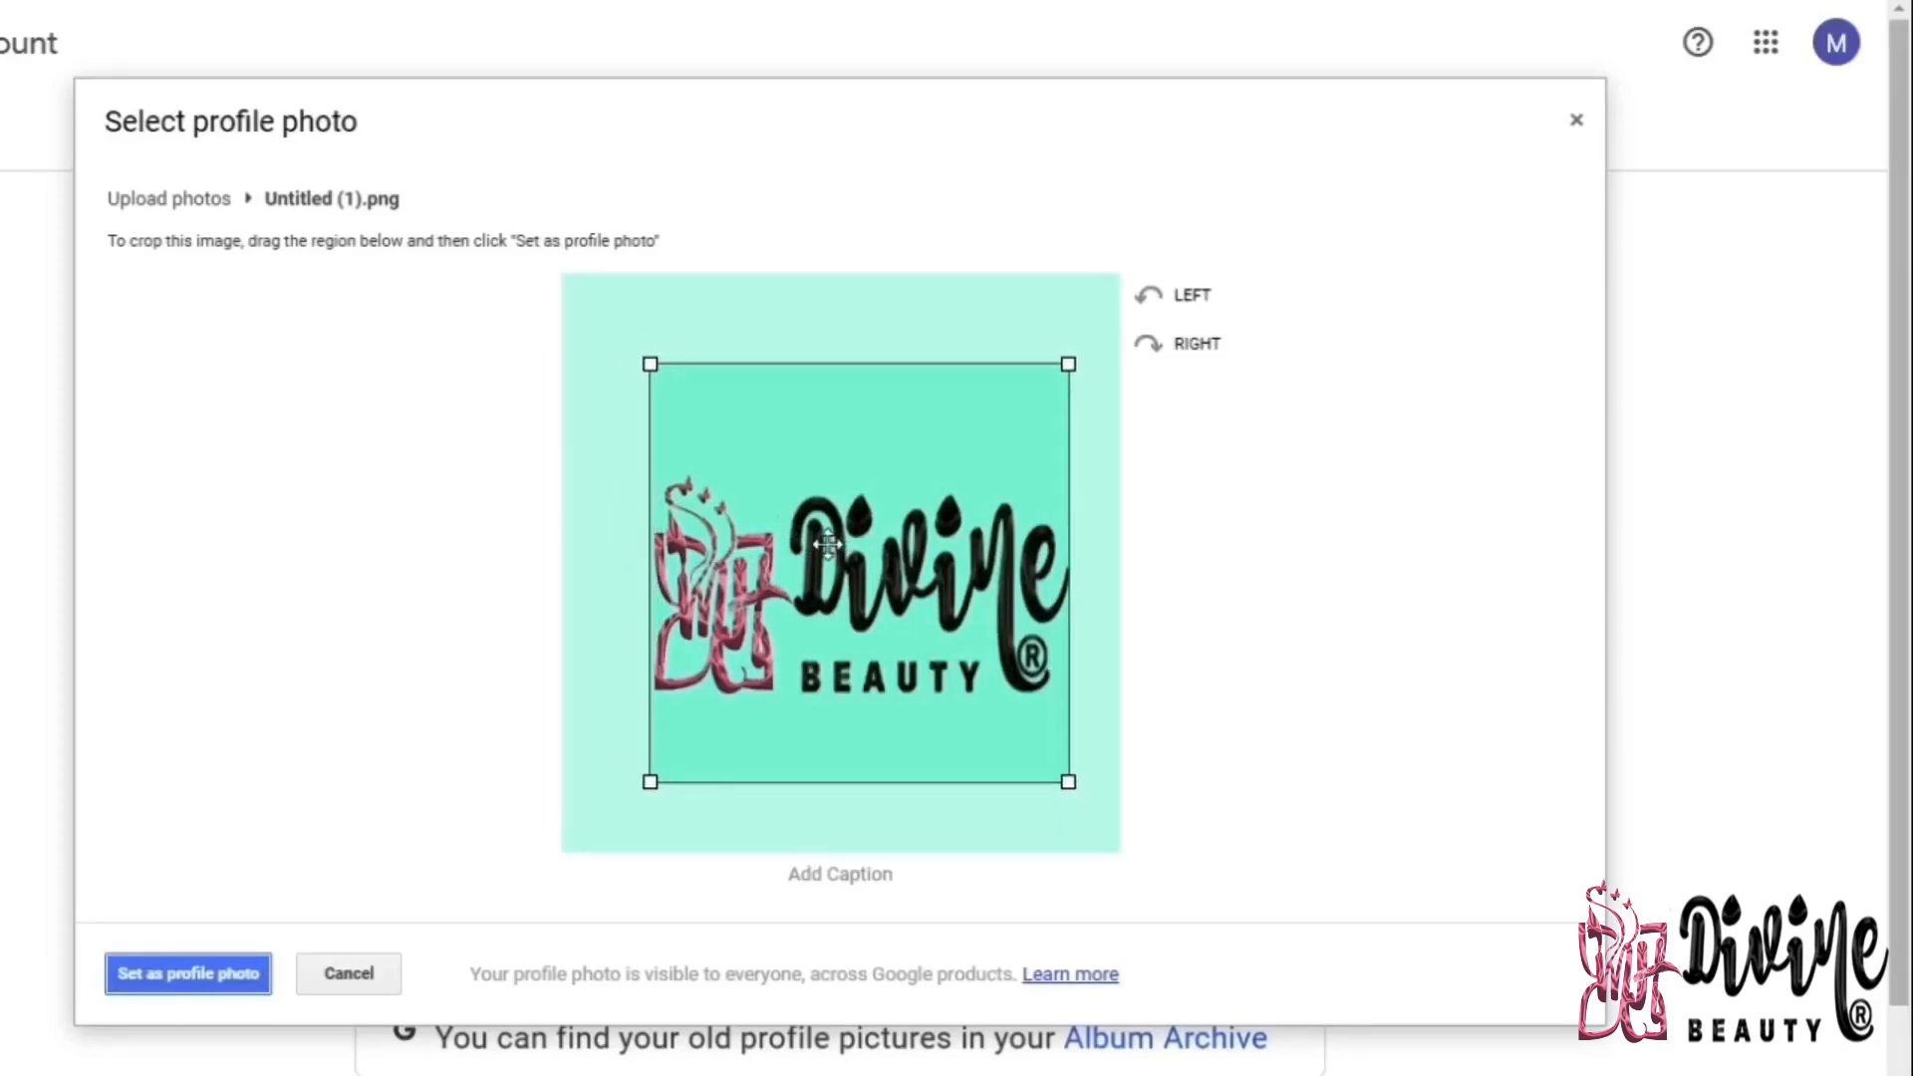
pyautogui.moveTo(1078, 792); pyautogui.dragTo(1091, 816)
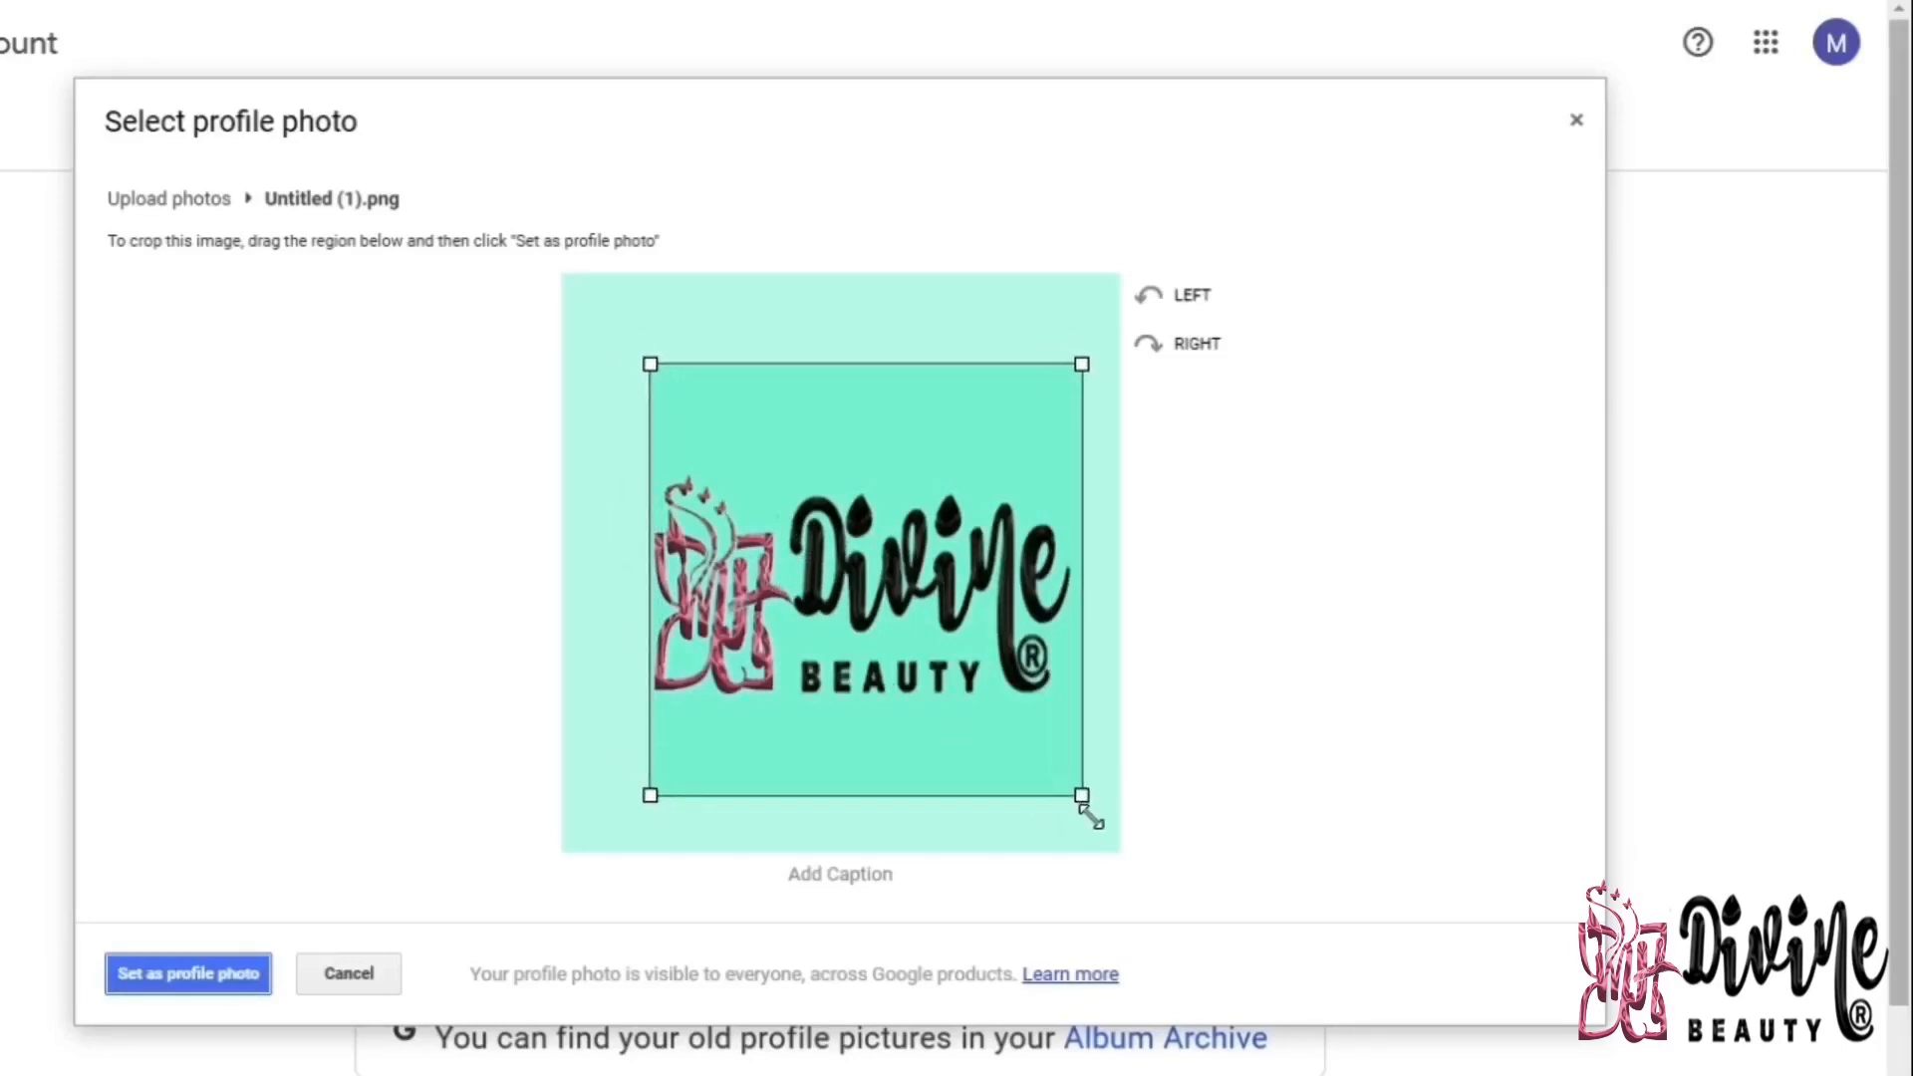
pyautogui.moveTo(924, 721)
pyautogui.mouseDown()
pyautogui.moveTo(901, 701)
pyautogui.moveTo(904, 725)
pyautogui.mouseUp()
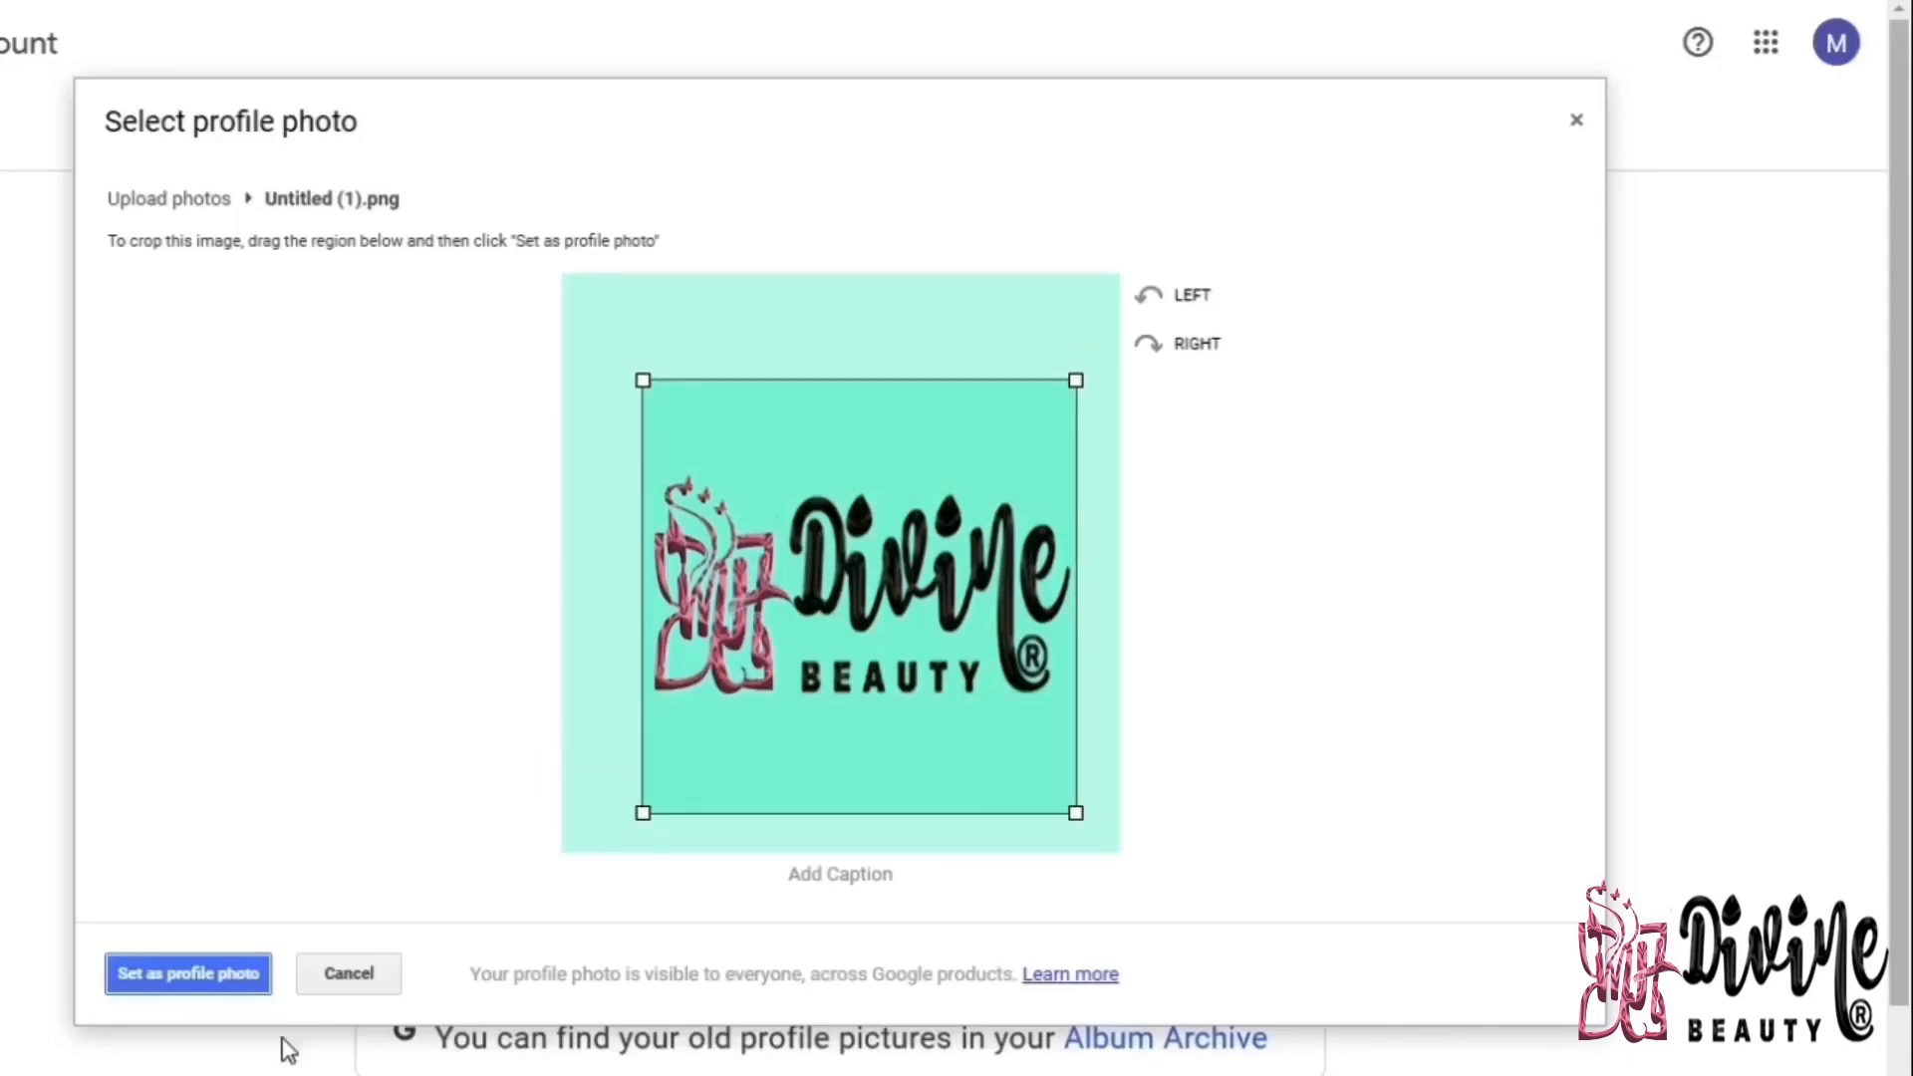
pyautogui.click(204, 985)
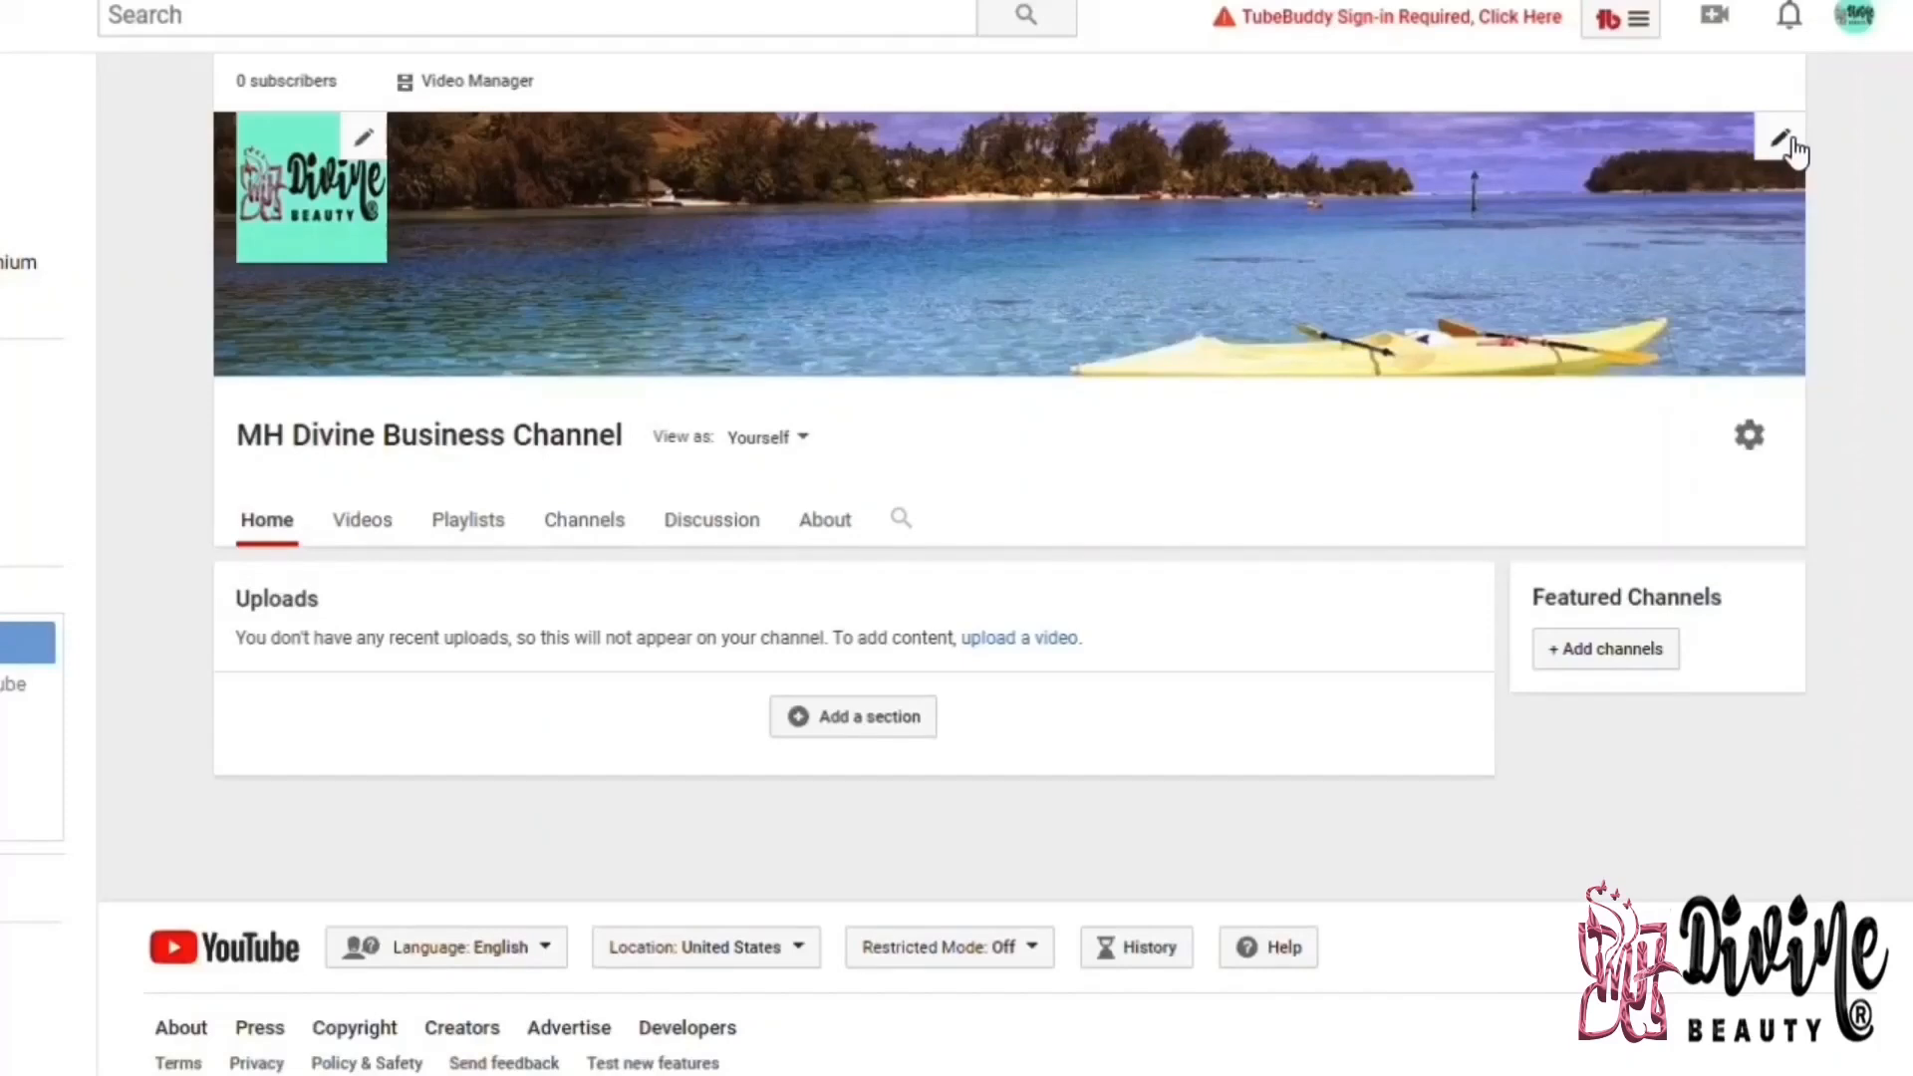
# - Browse Your photos > Profile photos for channel art, then cancel, keeping the kayak banner unchanged
pyautogui.click(1792, 146)
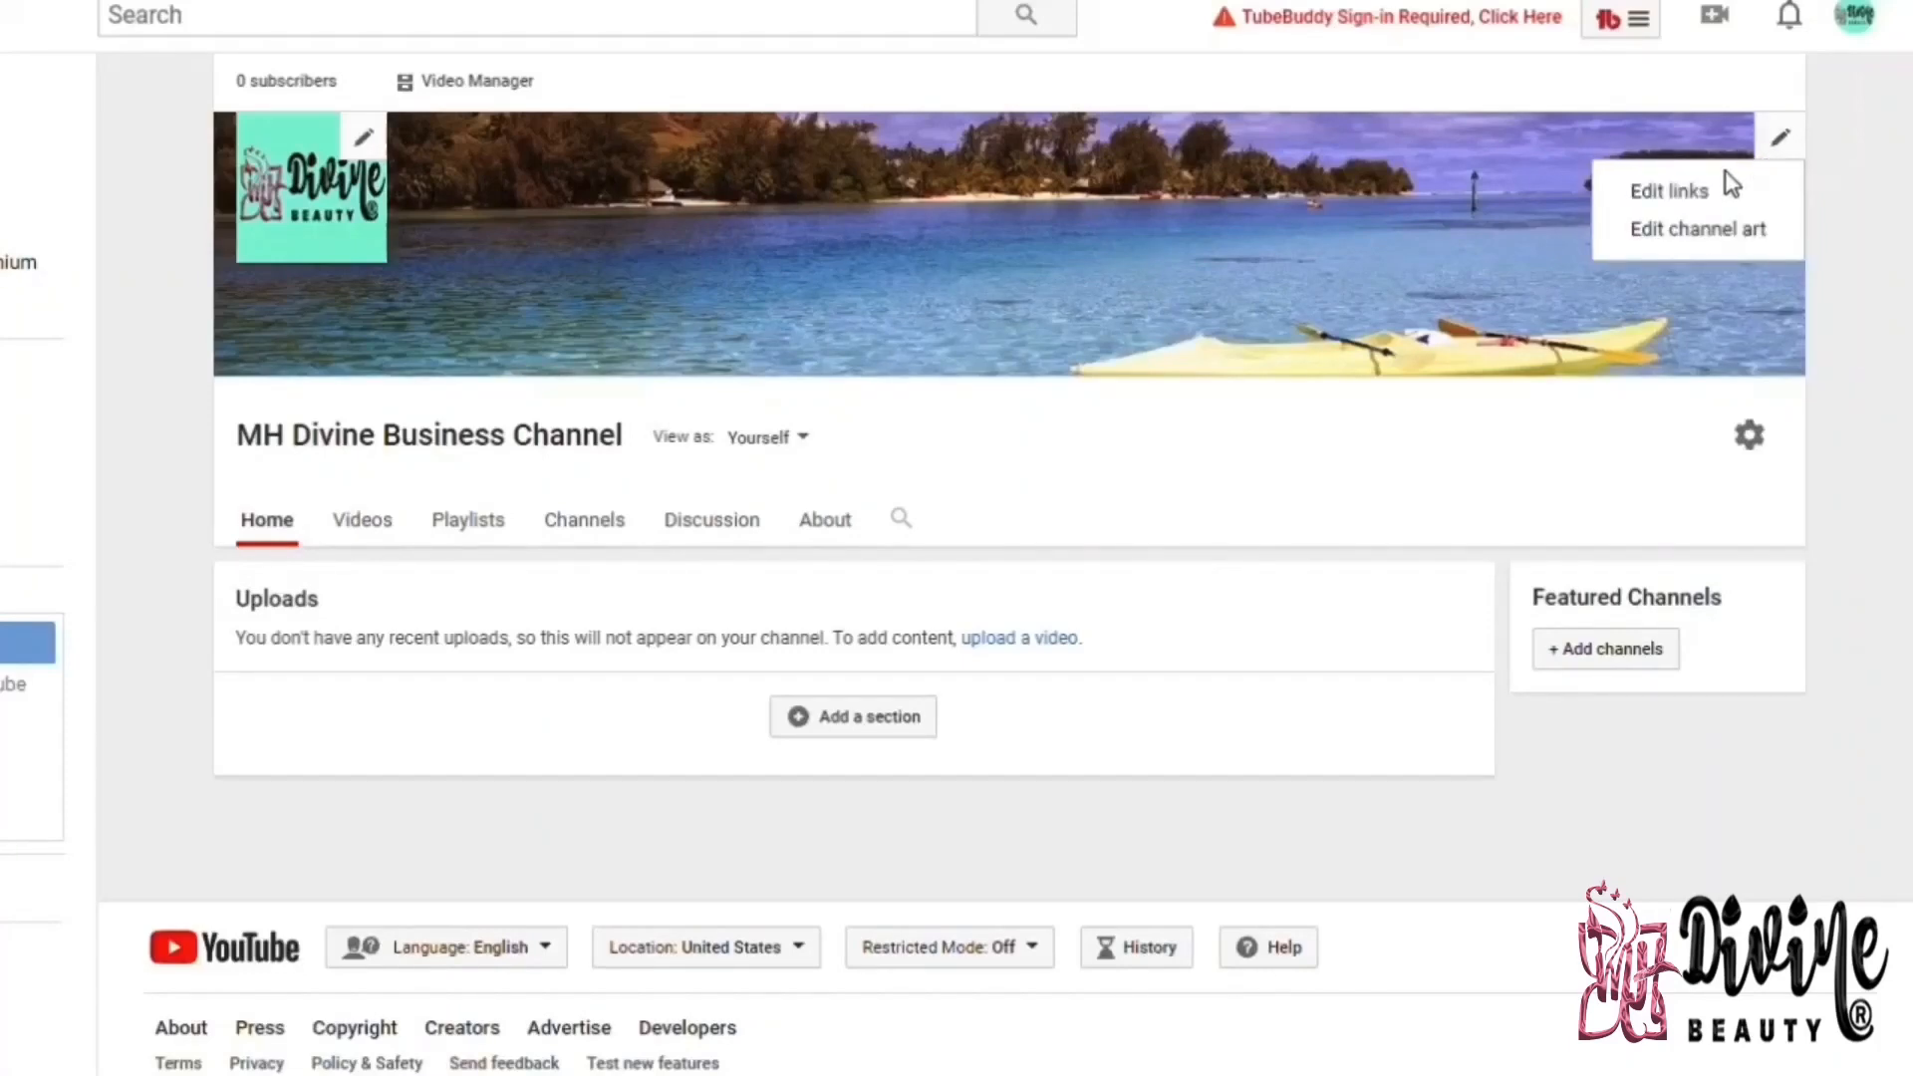
pyautogui.click(1689, 253)
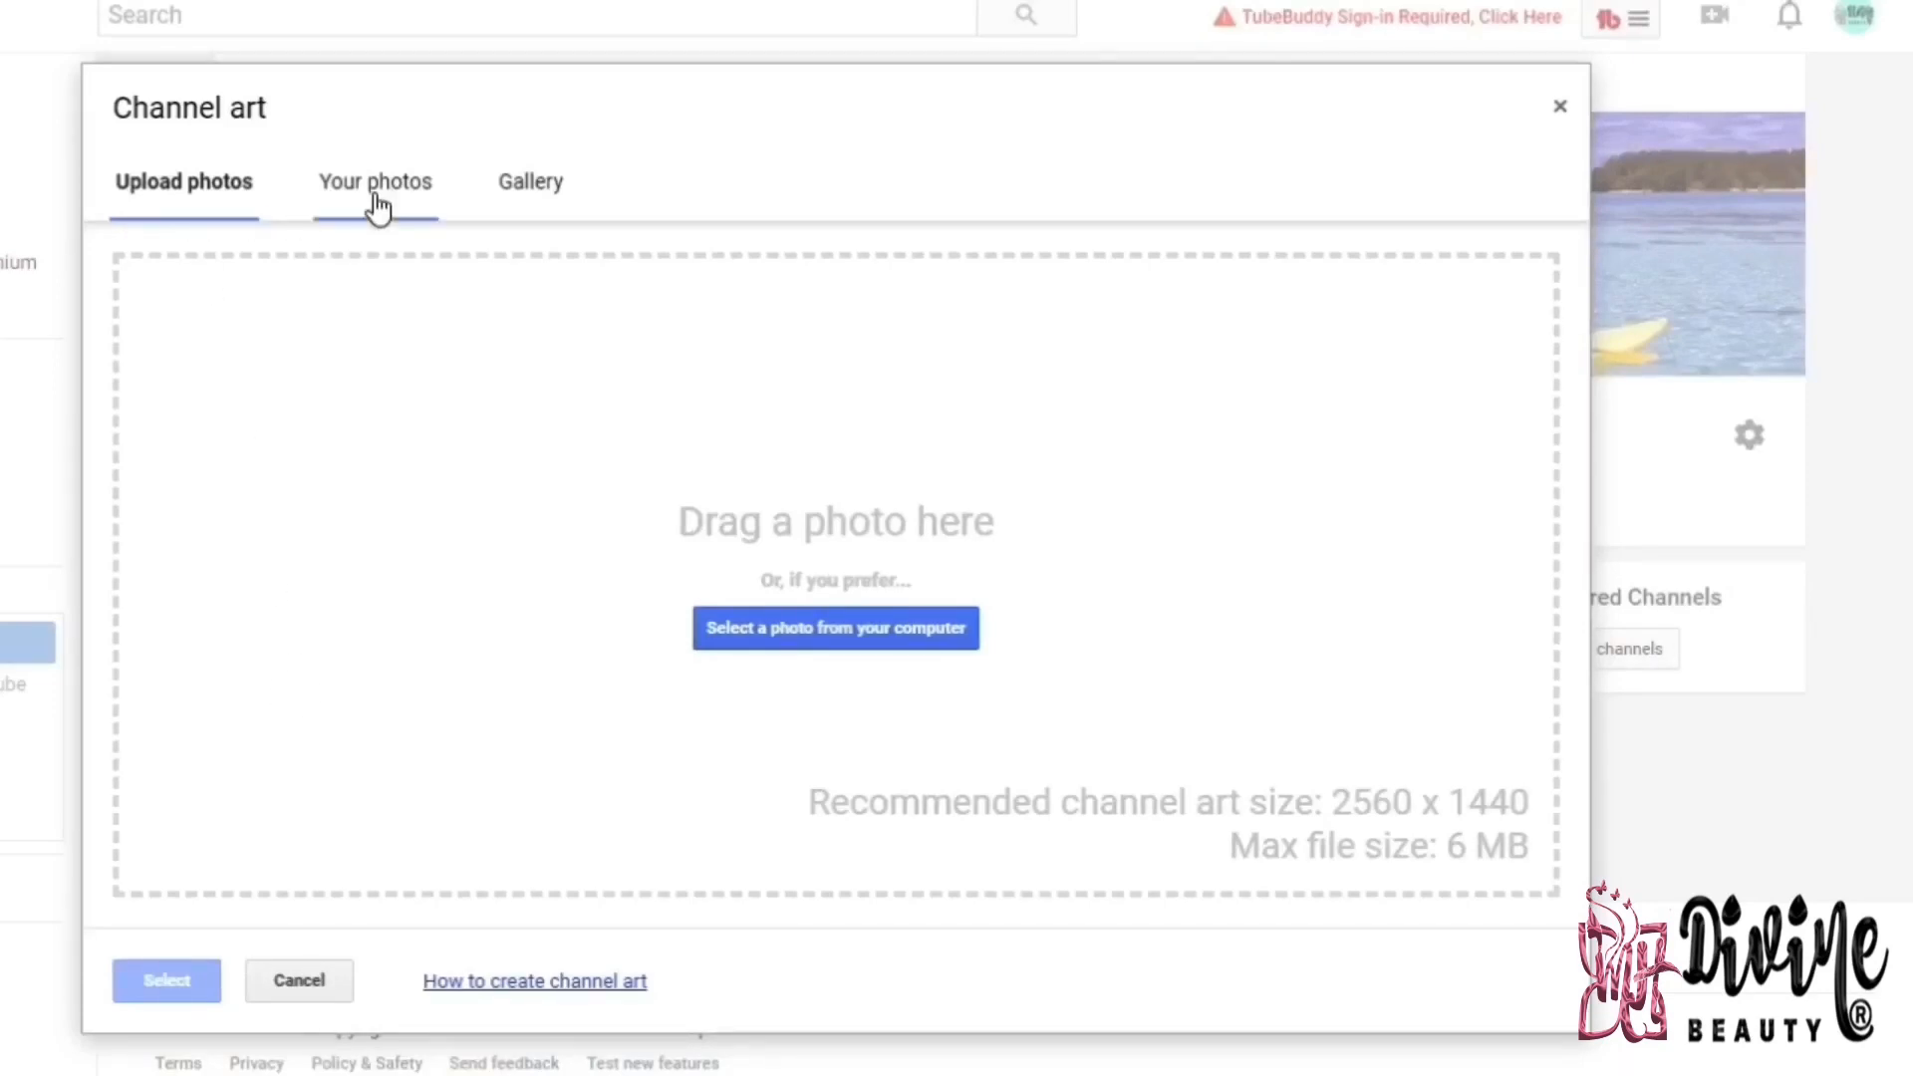
pyautogui.click(378, 198)
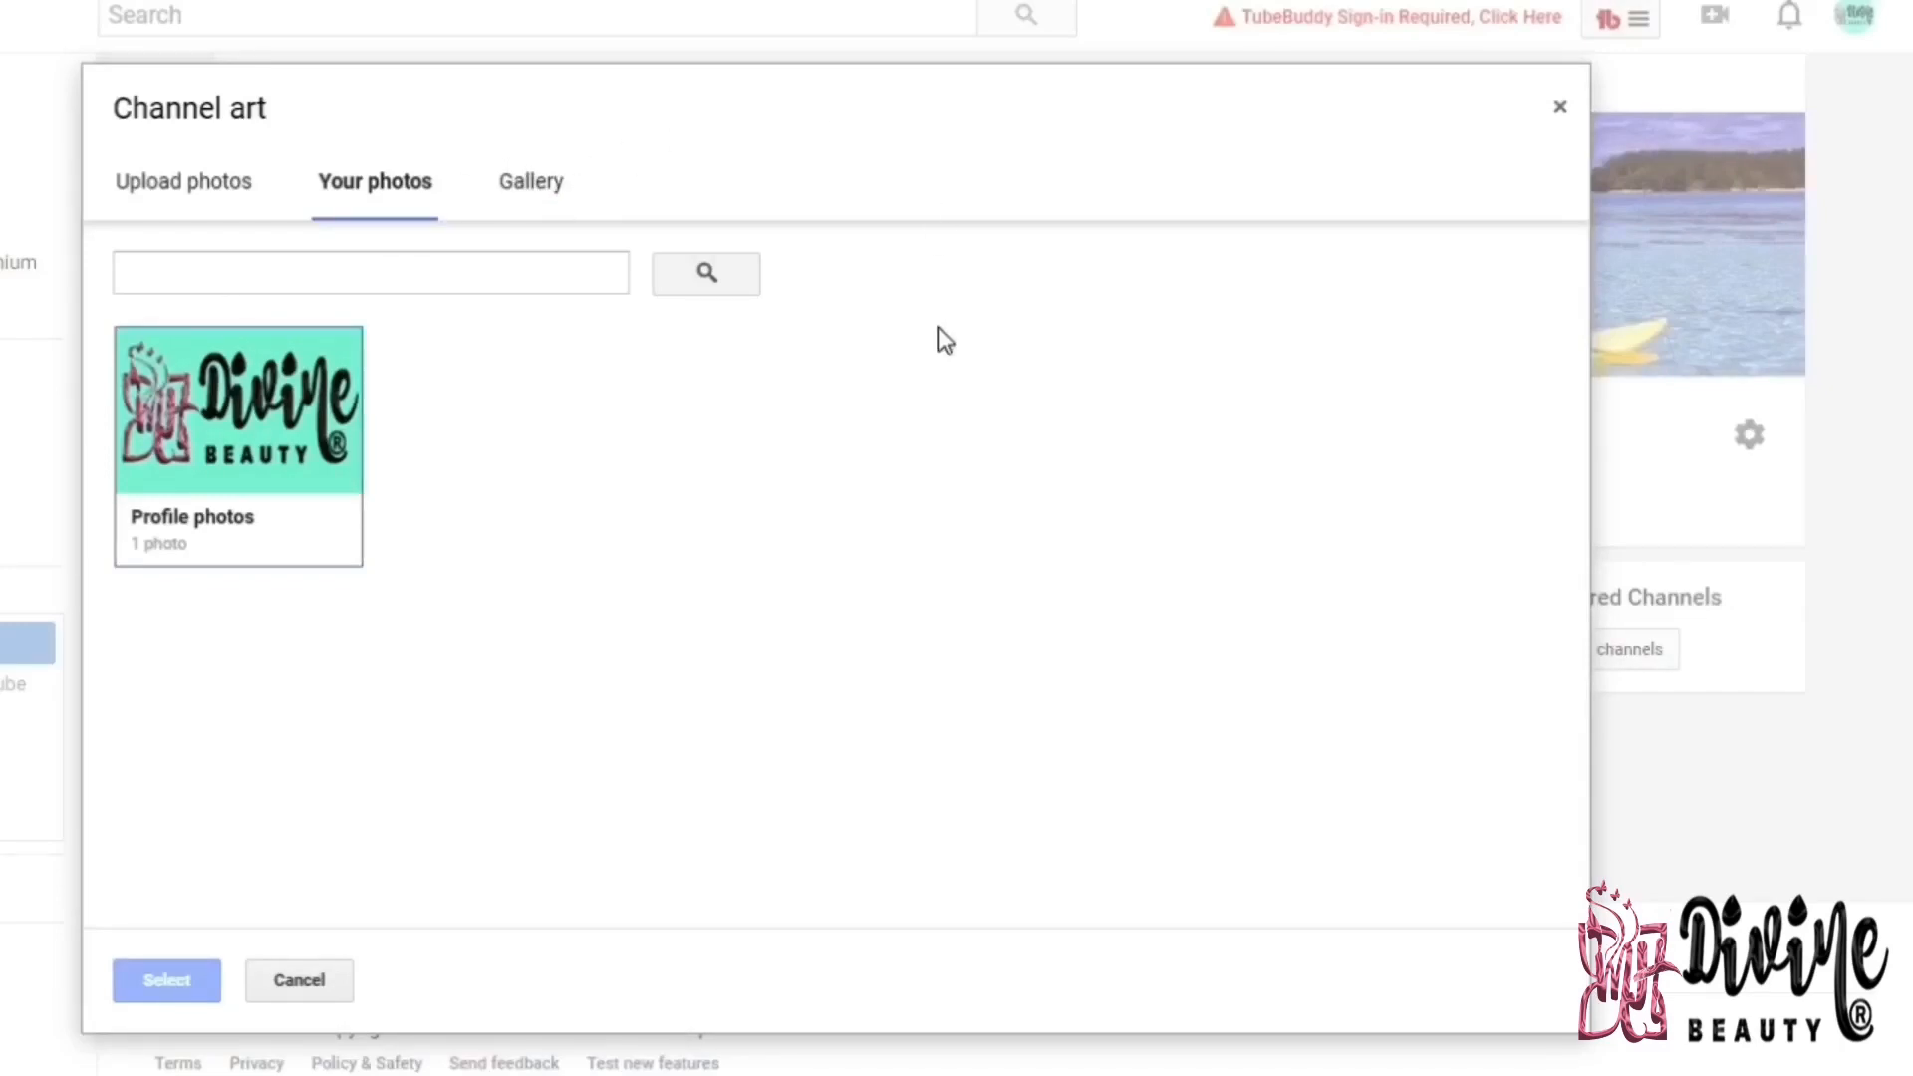
pyautogui.click(276, 423)
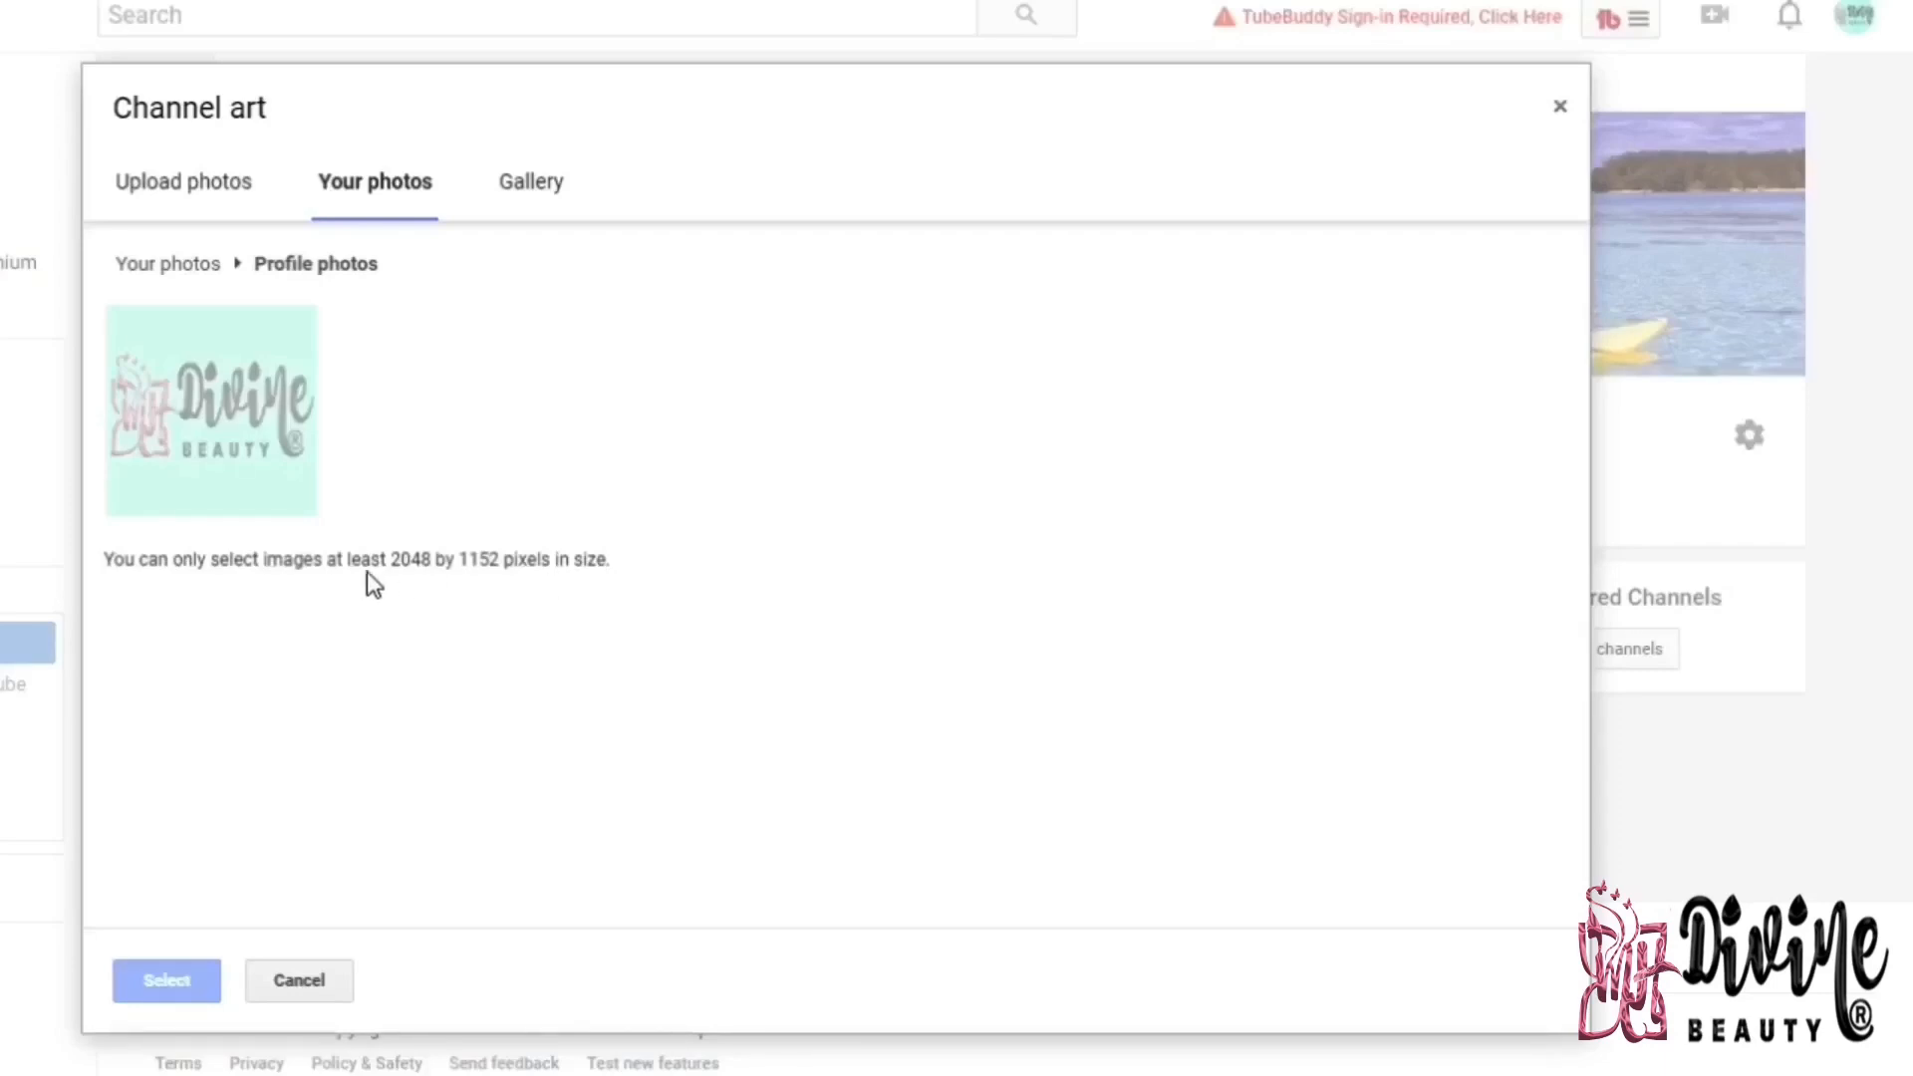
pyautogui.click(299, 987)
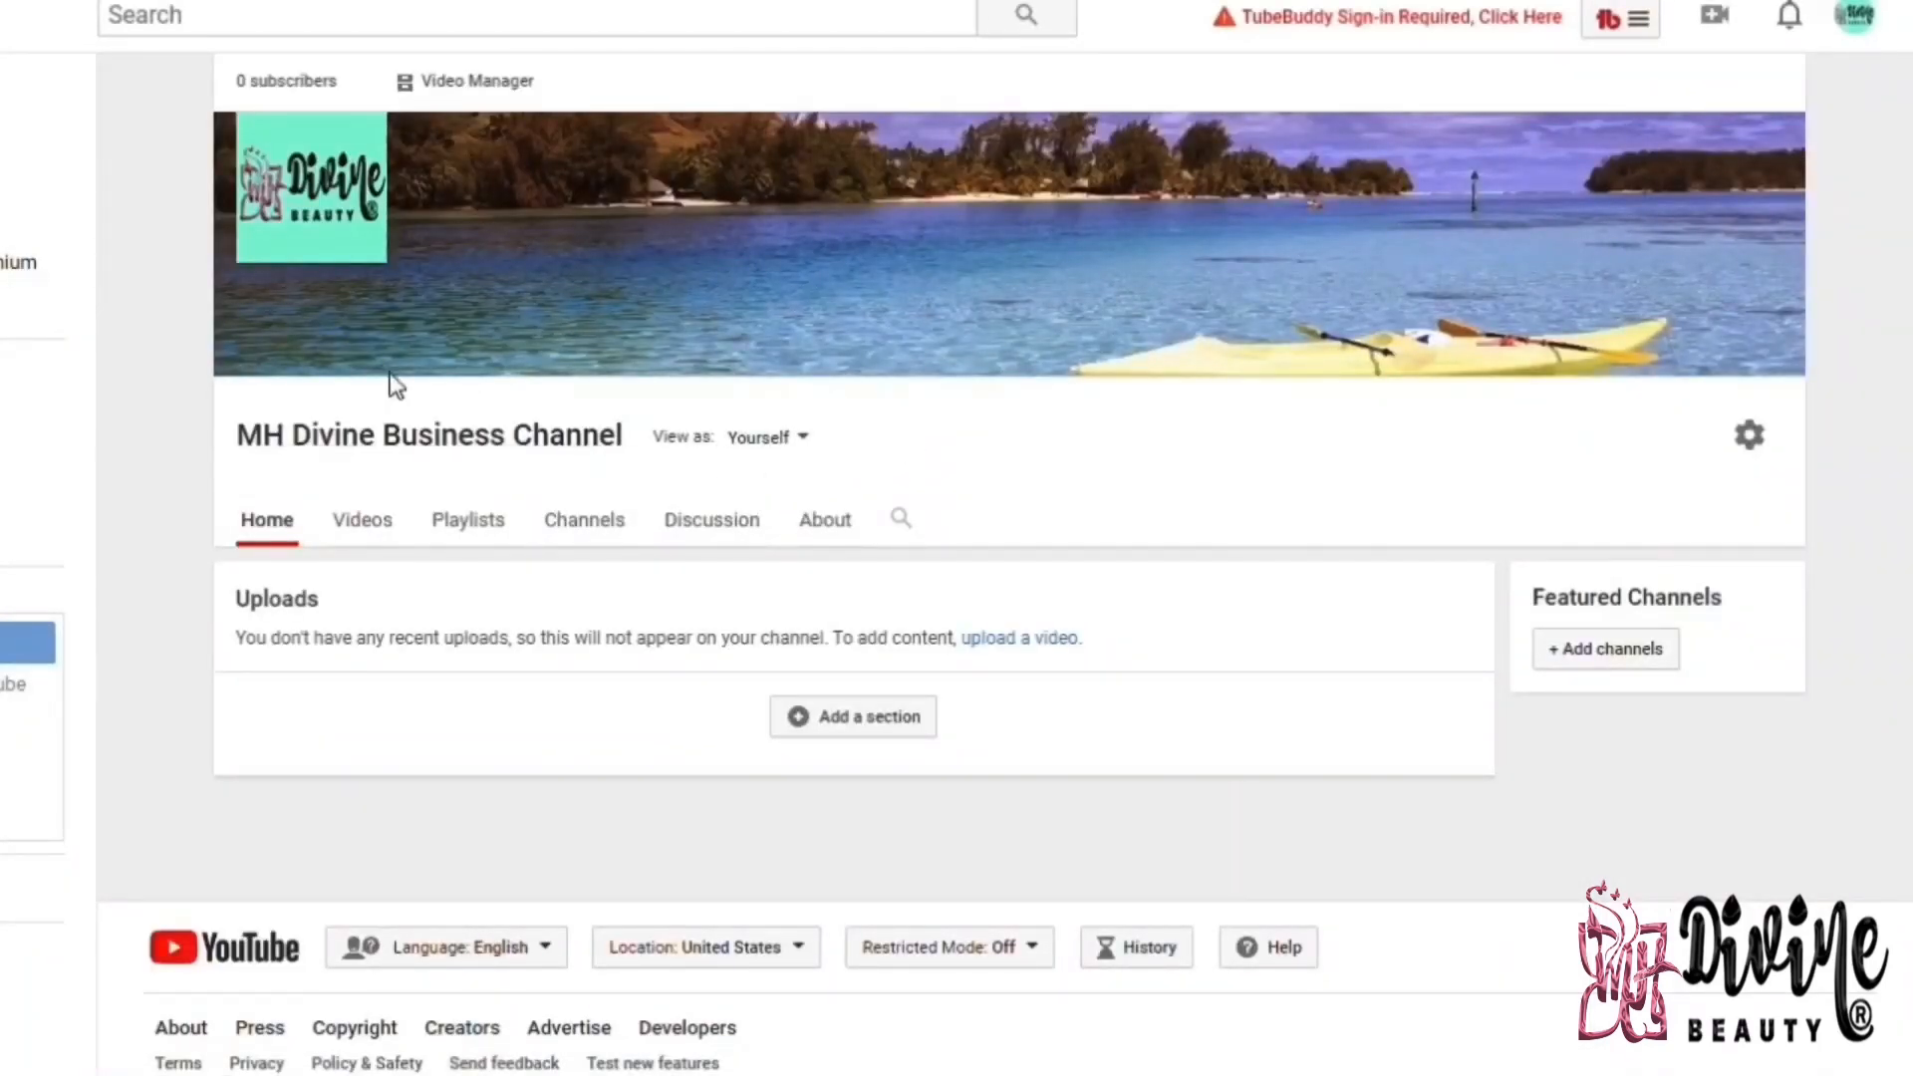
# - Check that the Divine Beauty logo is the account's profile picture from the channel icon's edit page
pyautogui.moveTo(333, 227)
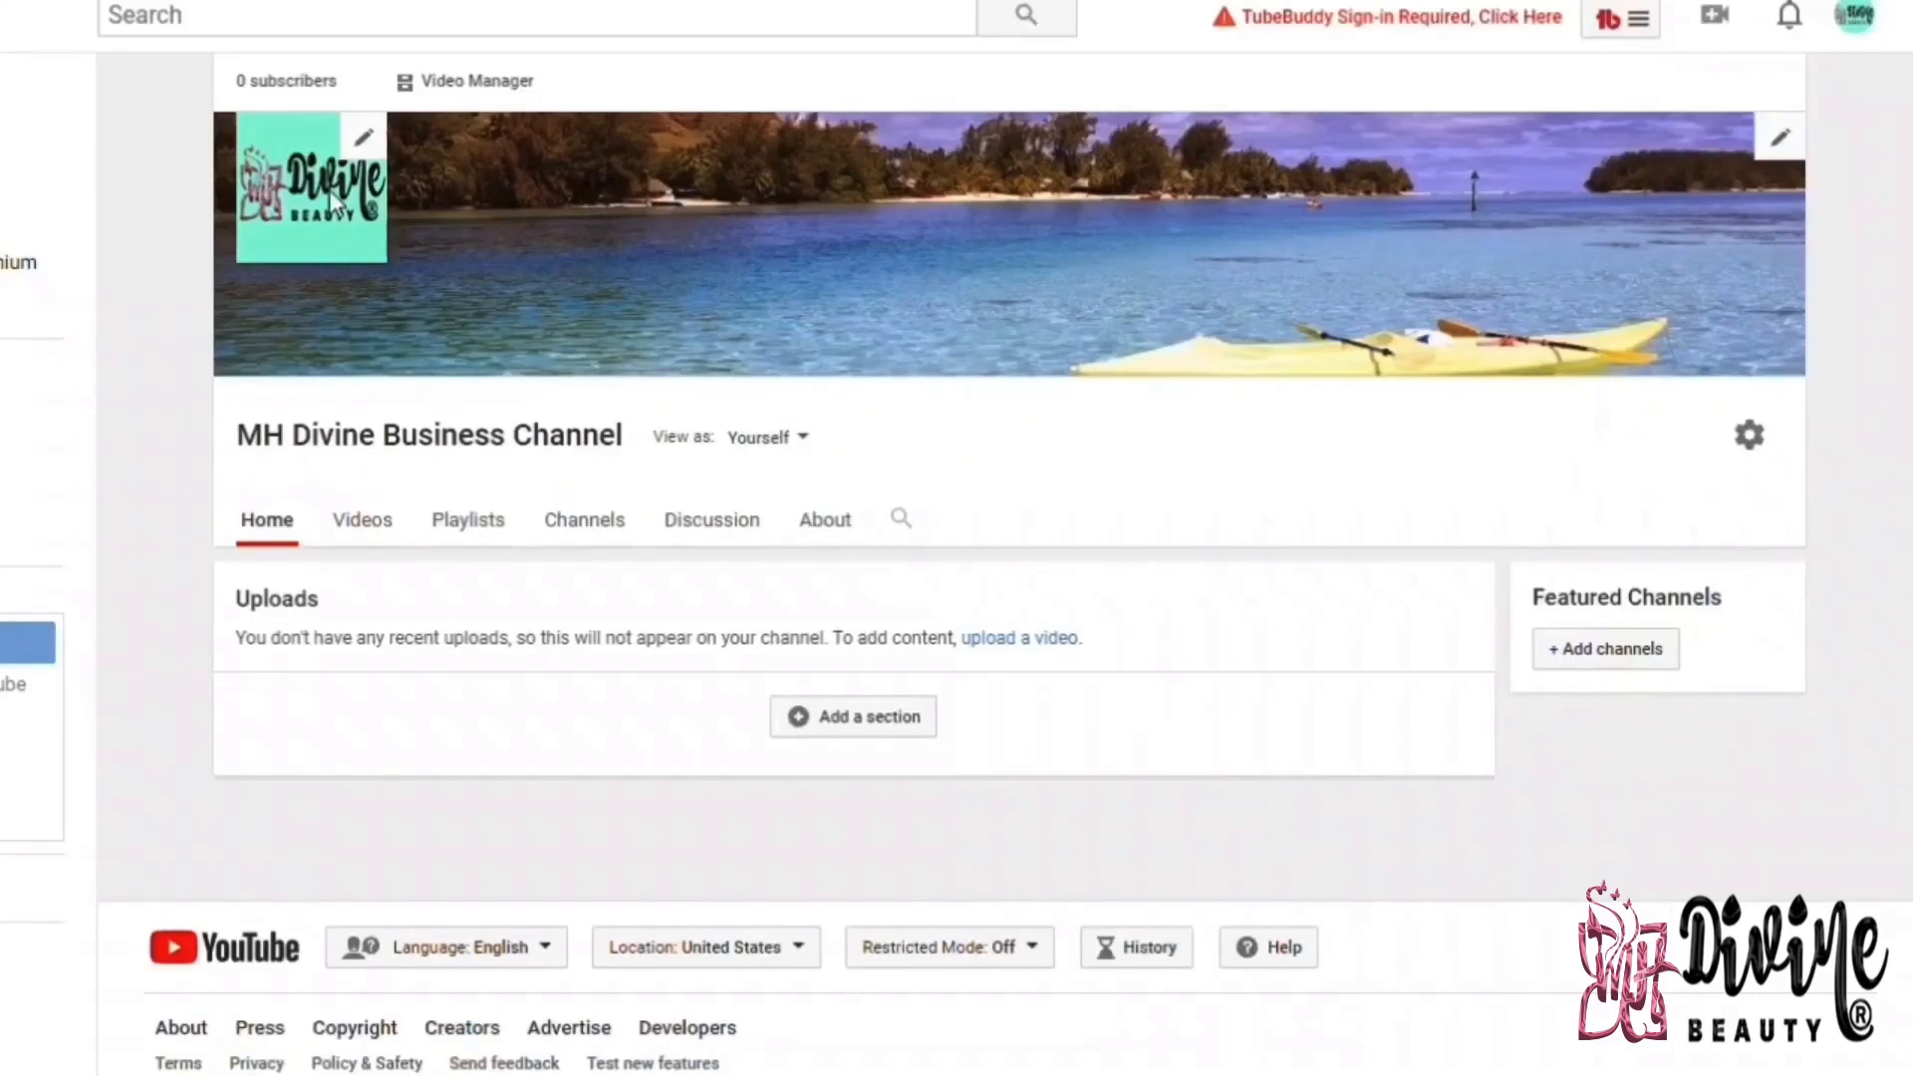
pyautogui.click(364, 138)
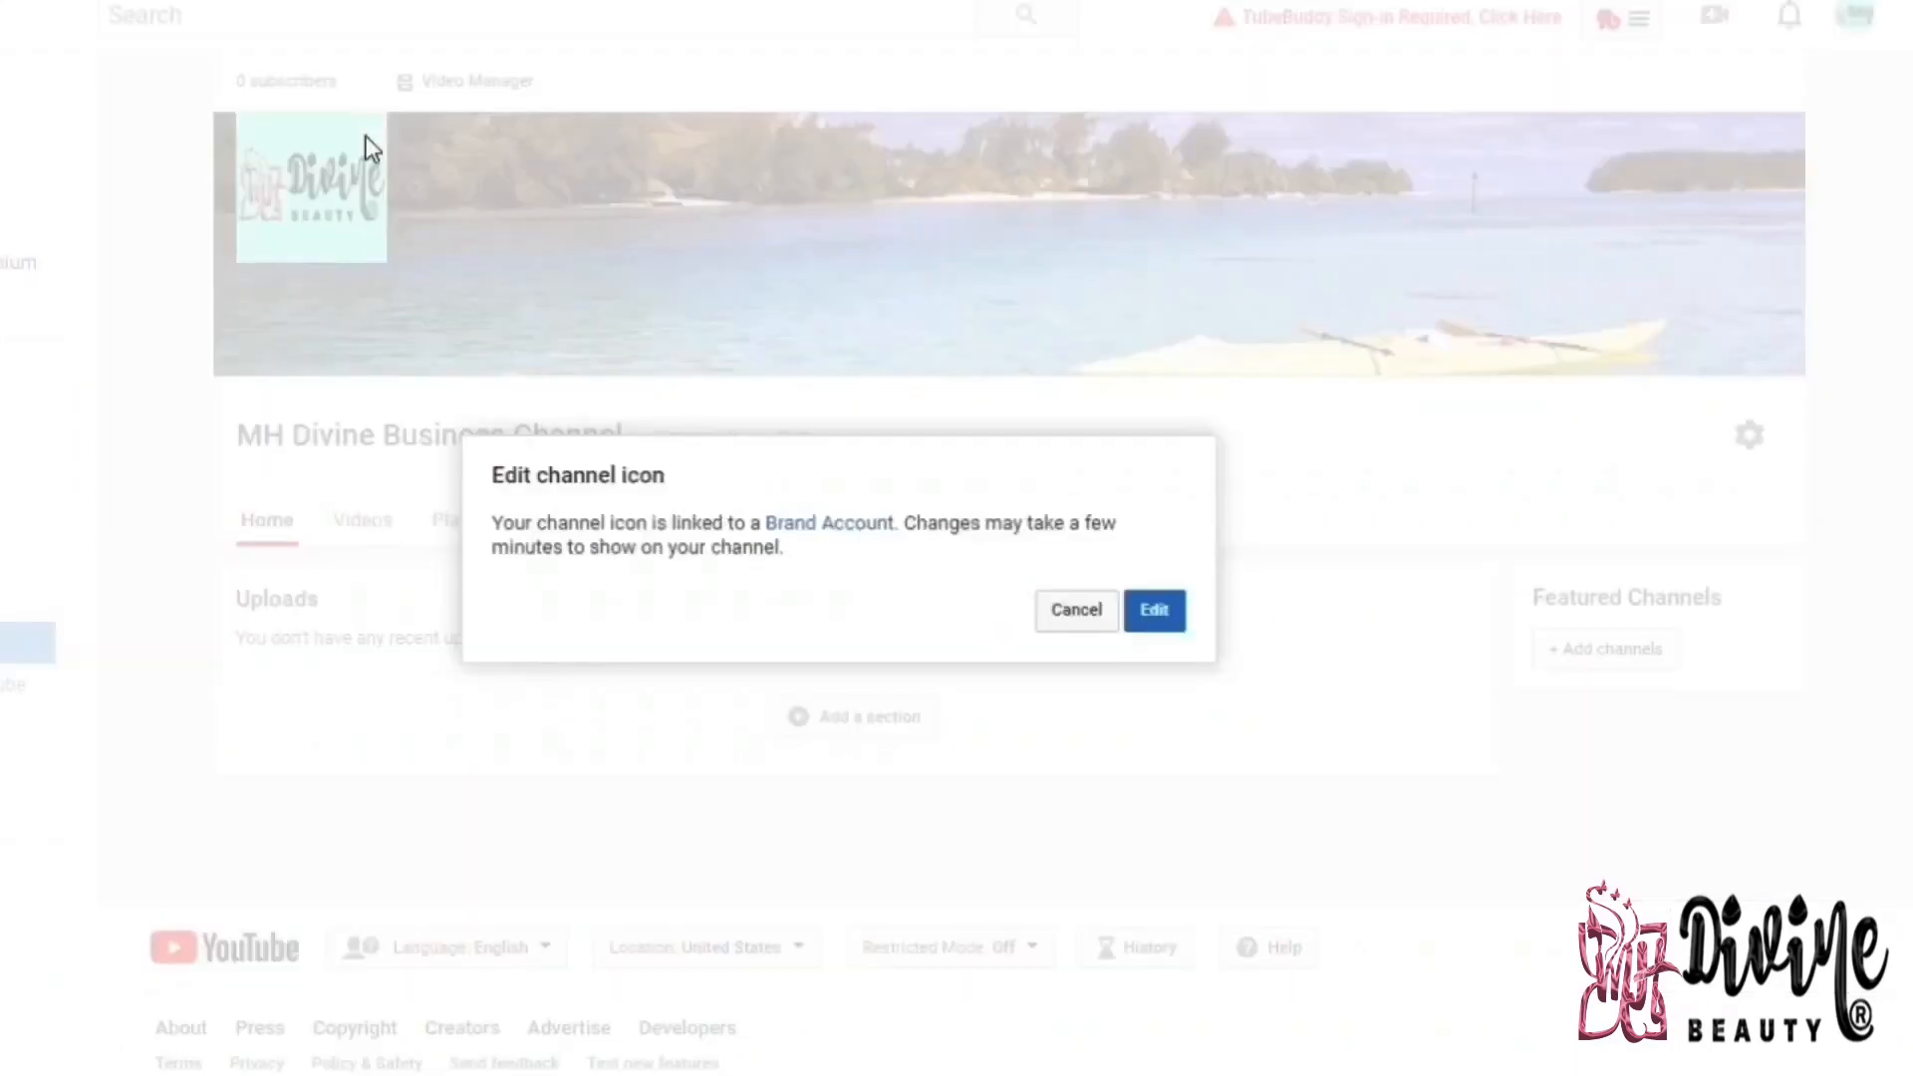
pyautogui.click(1166, 610)
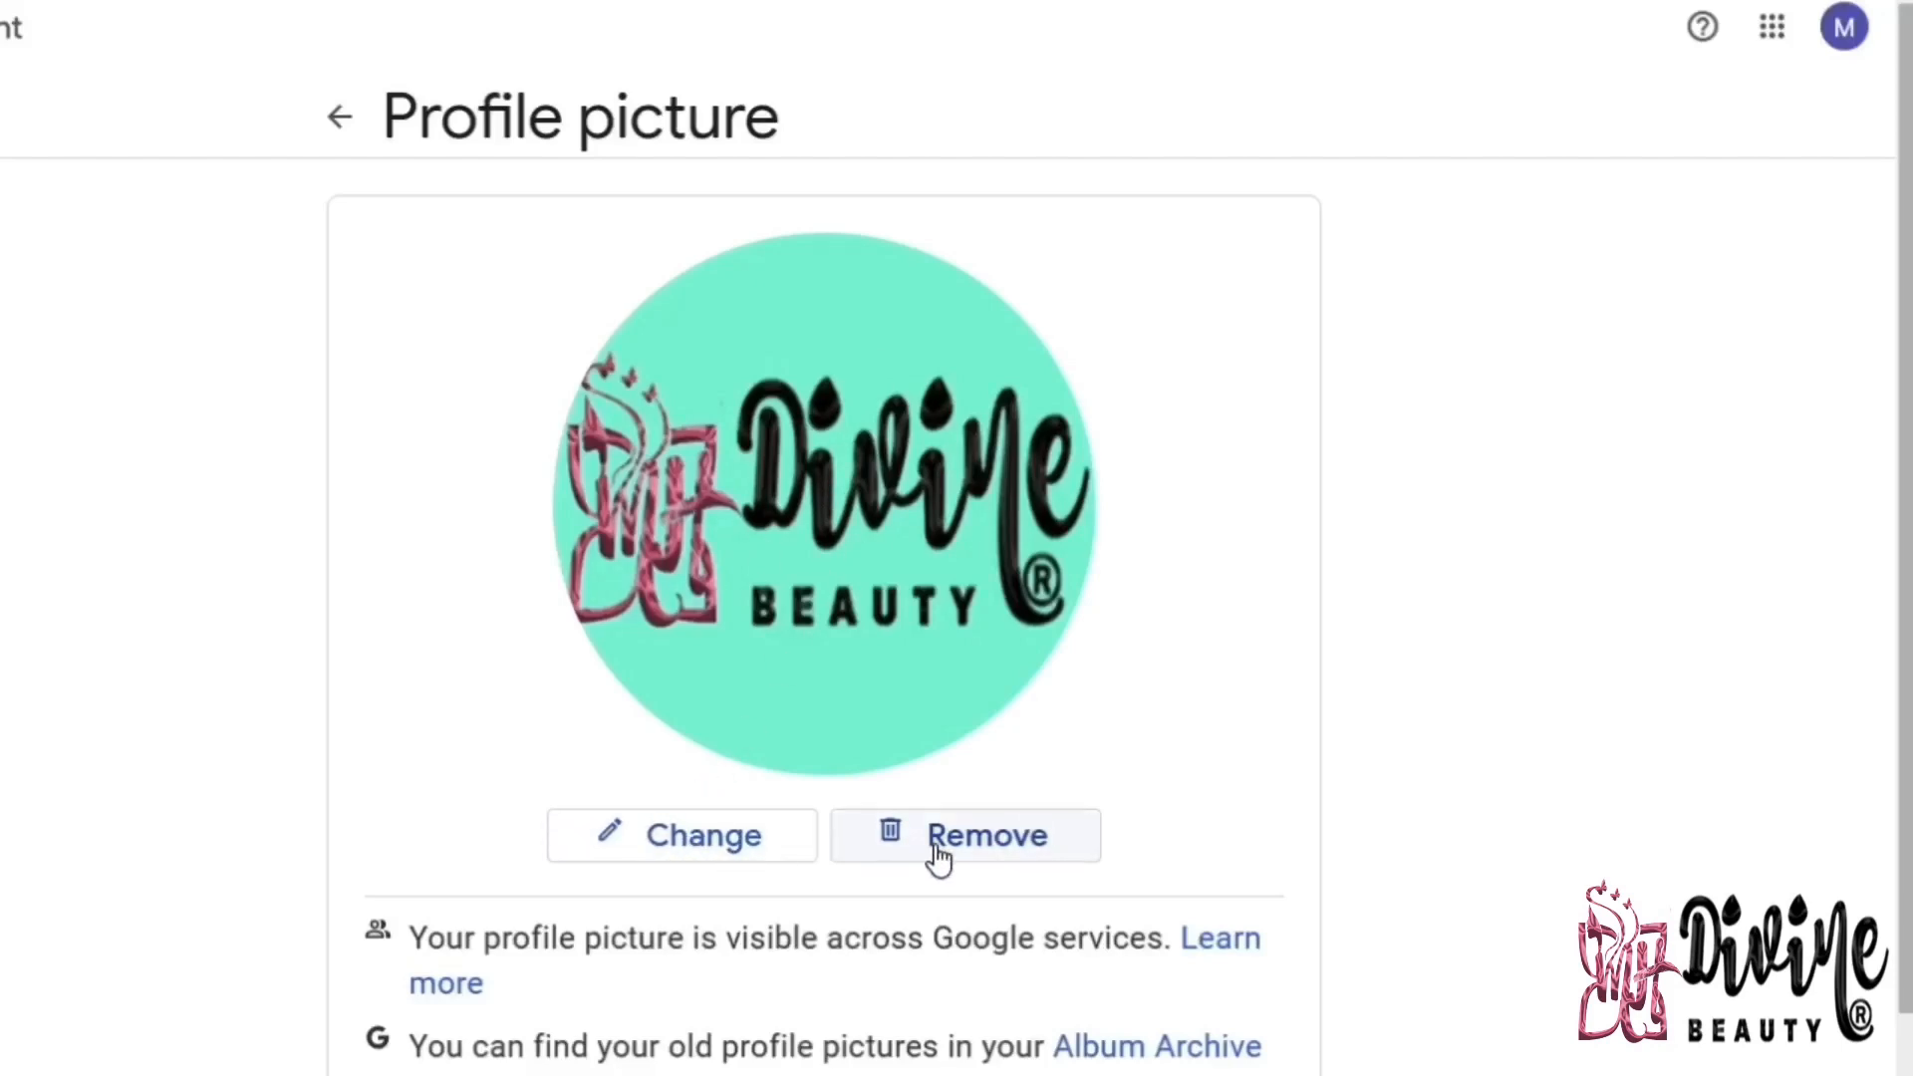
pyautogui.click(722, 847)
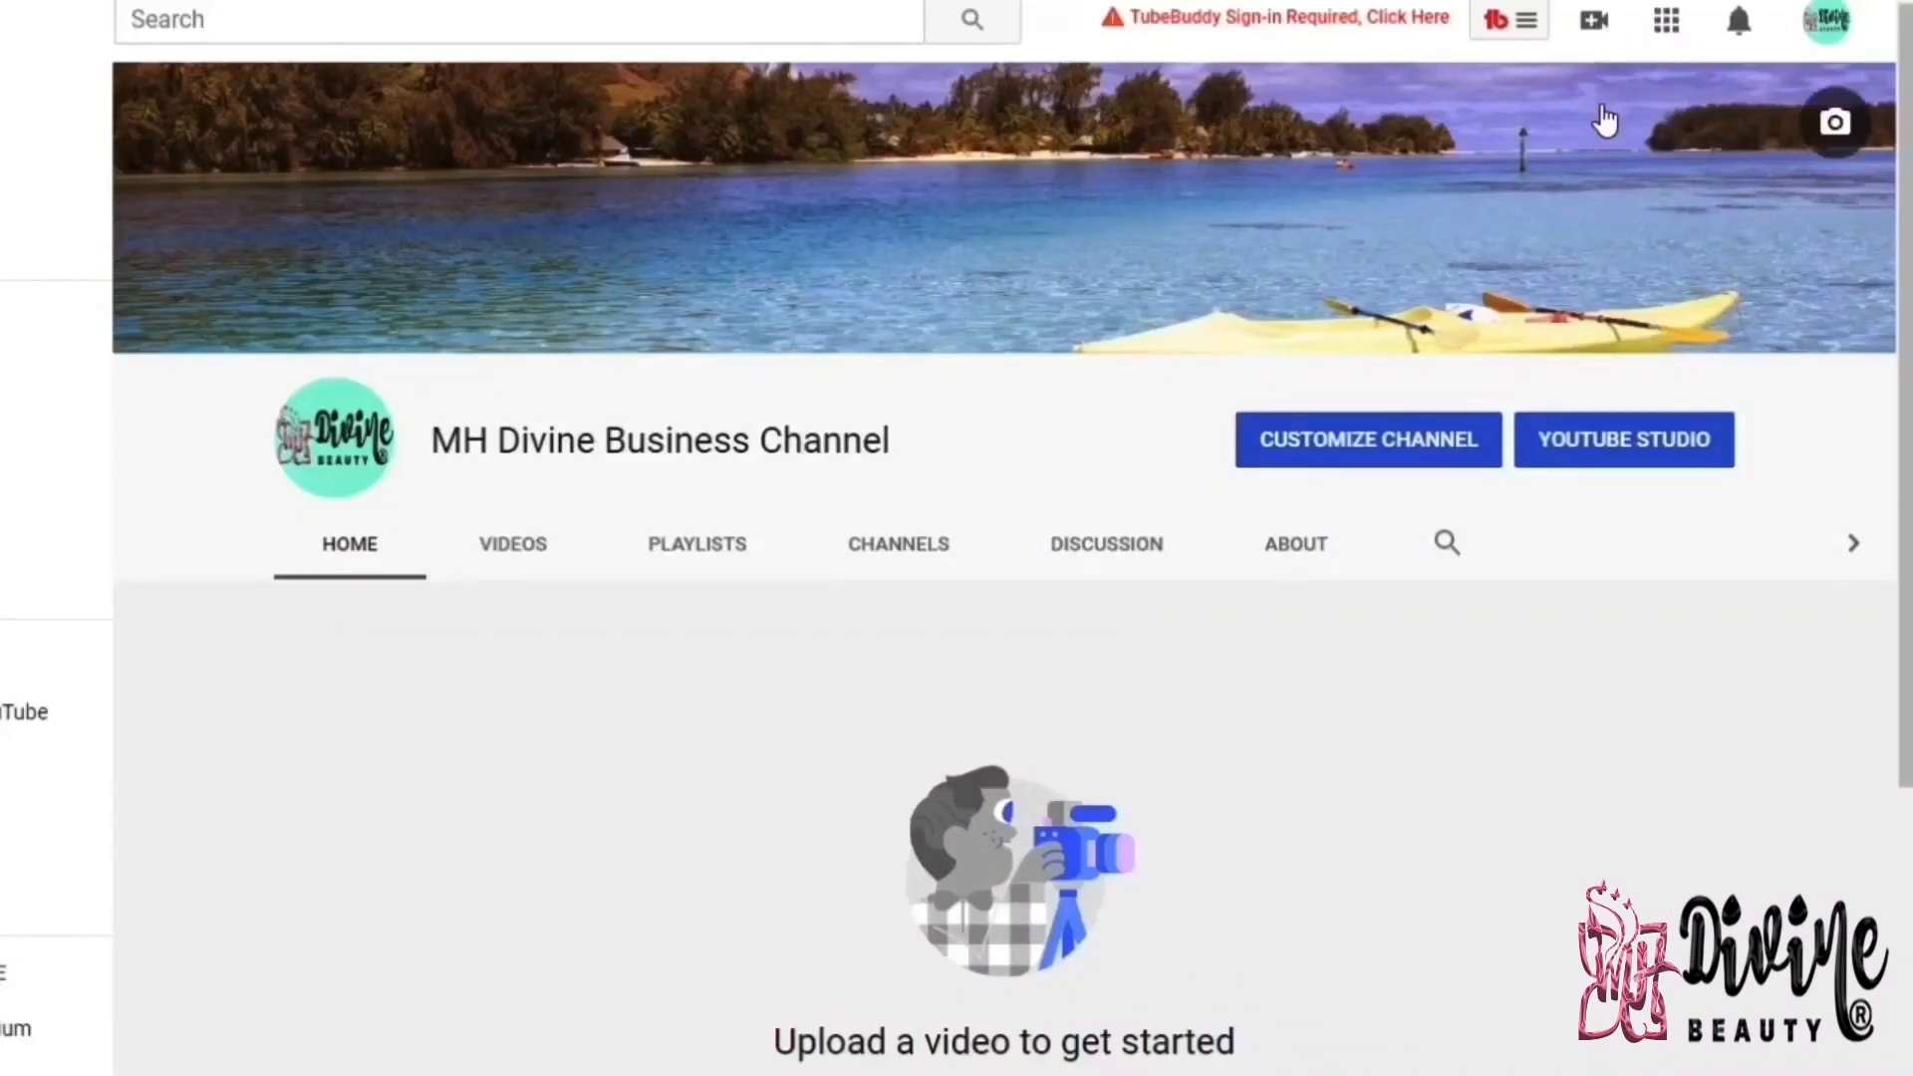
# - Start a new video upload from the Create menu and dismiss the multi-file uploads tip
pyautogui.click(1599, 24)
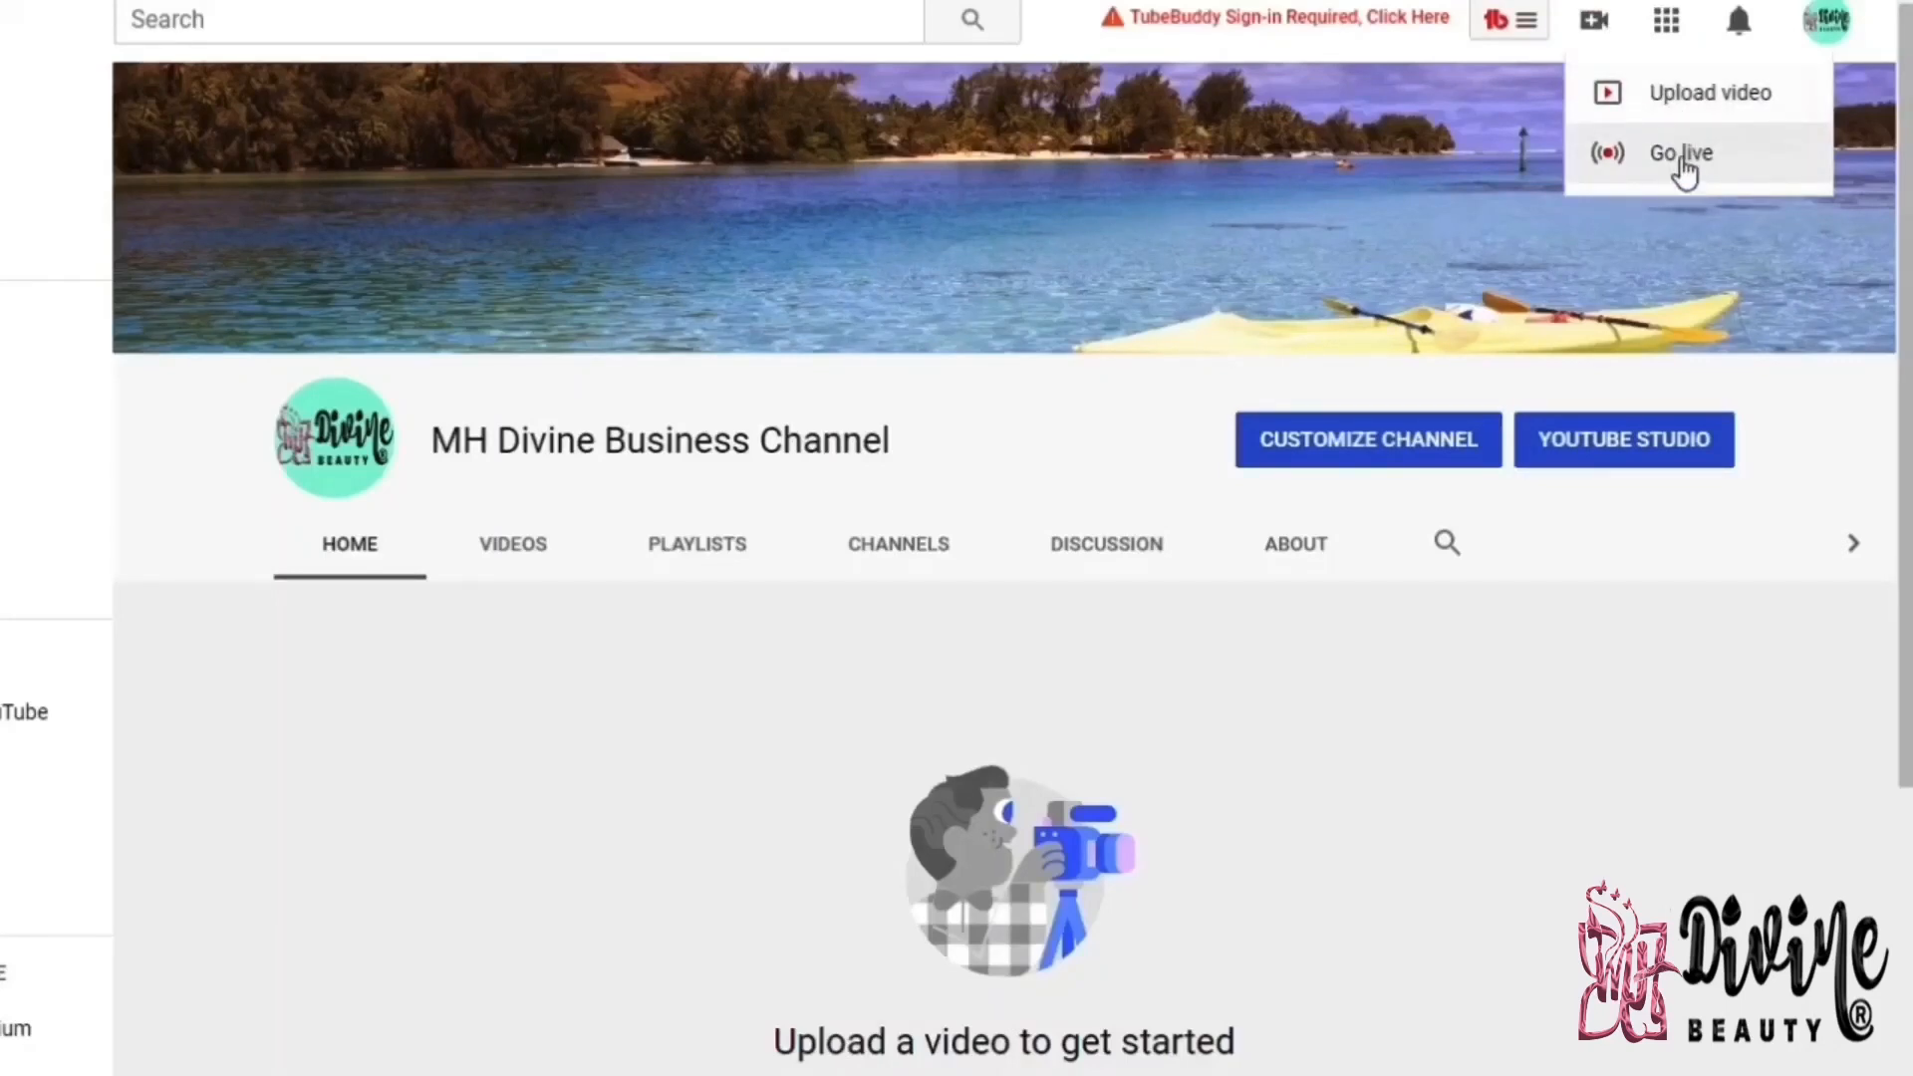
pyautogui.click(1680, 99)
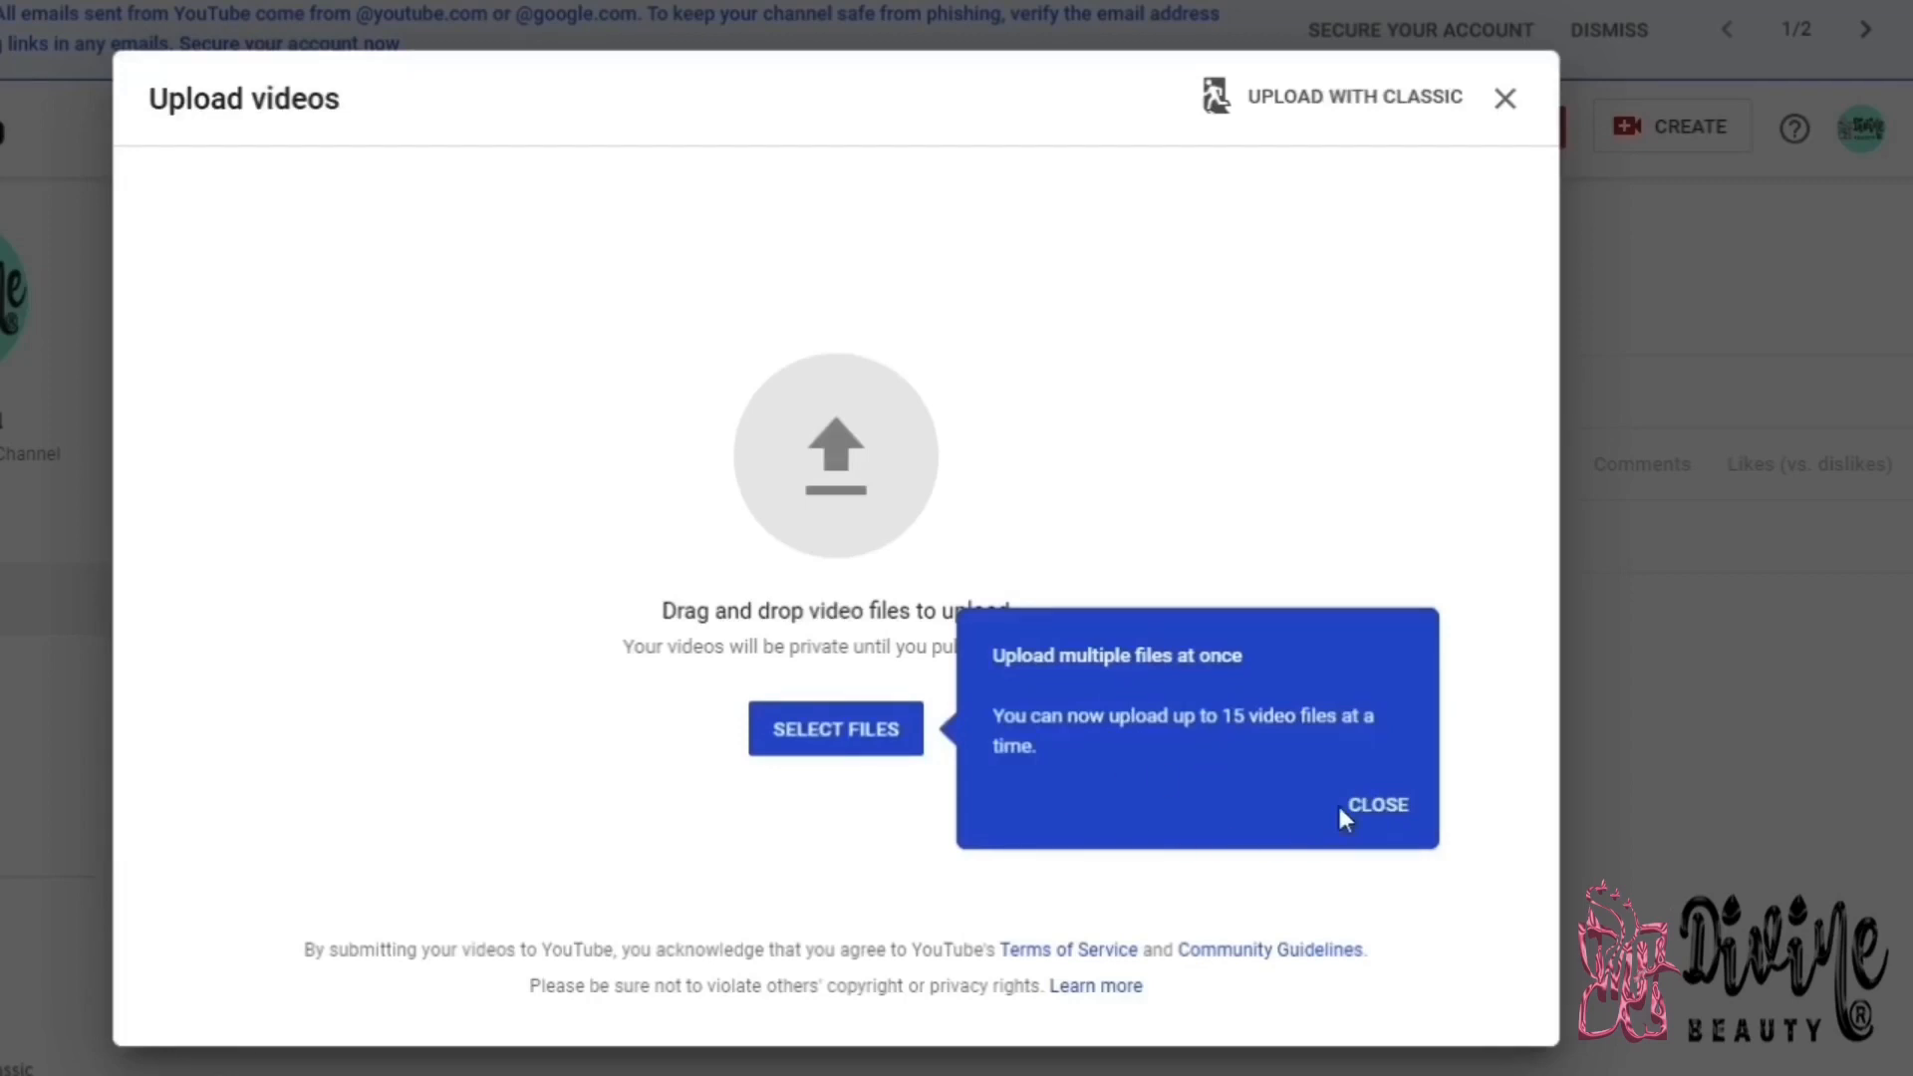
pyautogui.click(1391, 811)
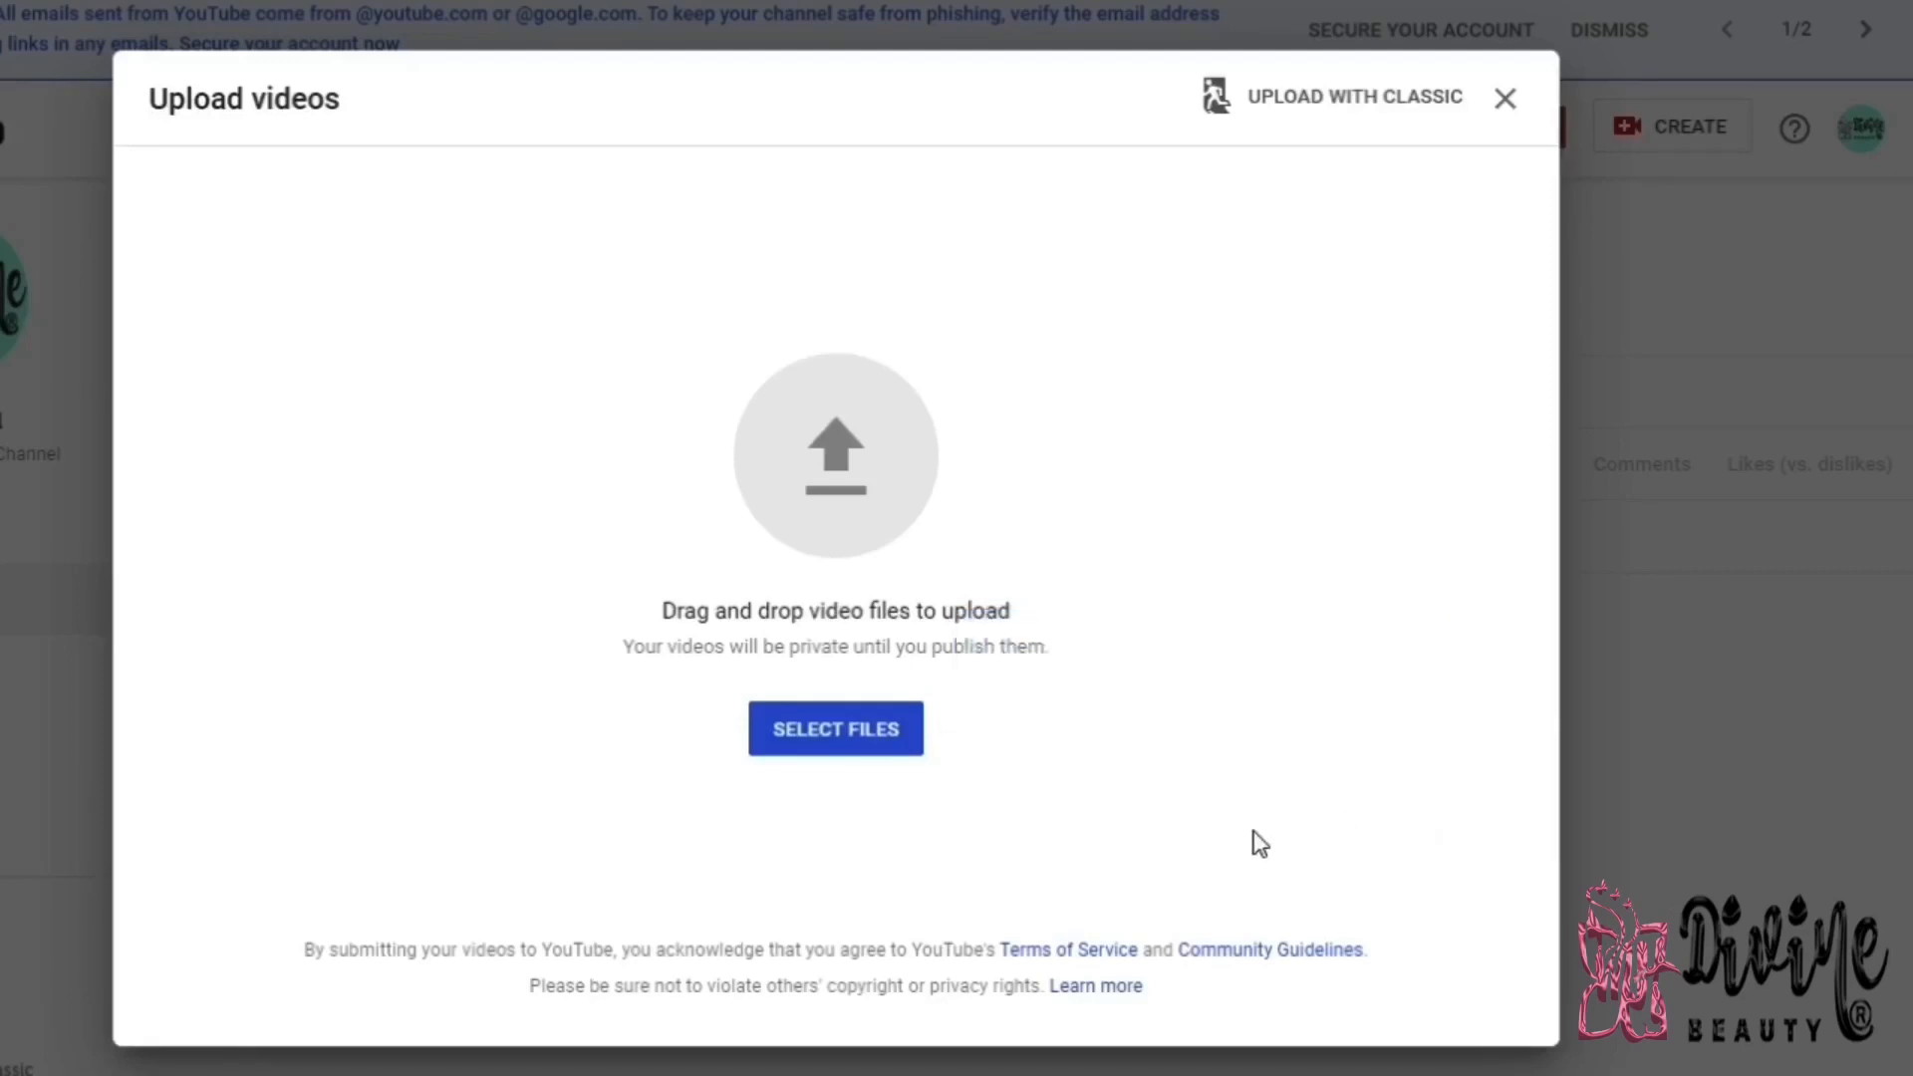
# - Upload the '7 TIPS TO CREATE YOUR YOUTUBE CHANNEL' video file and place the cursor in Description
pyautogui.click(837, 742)
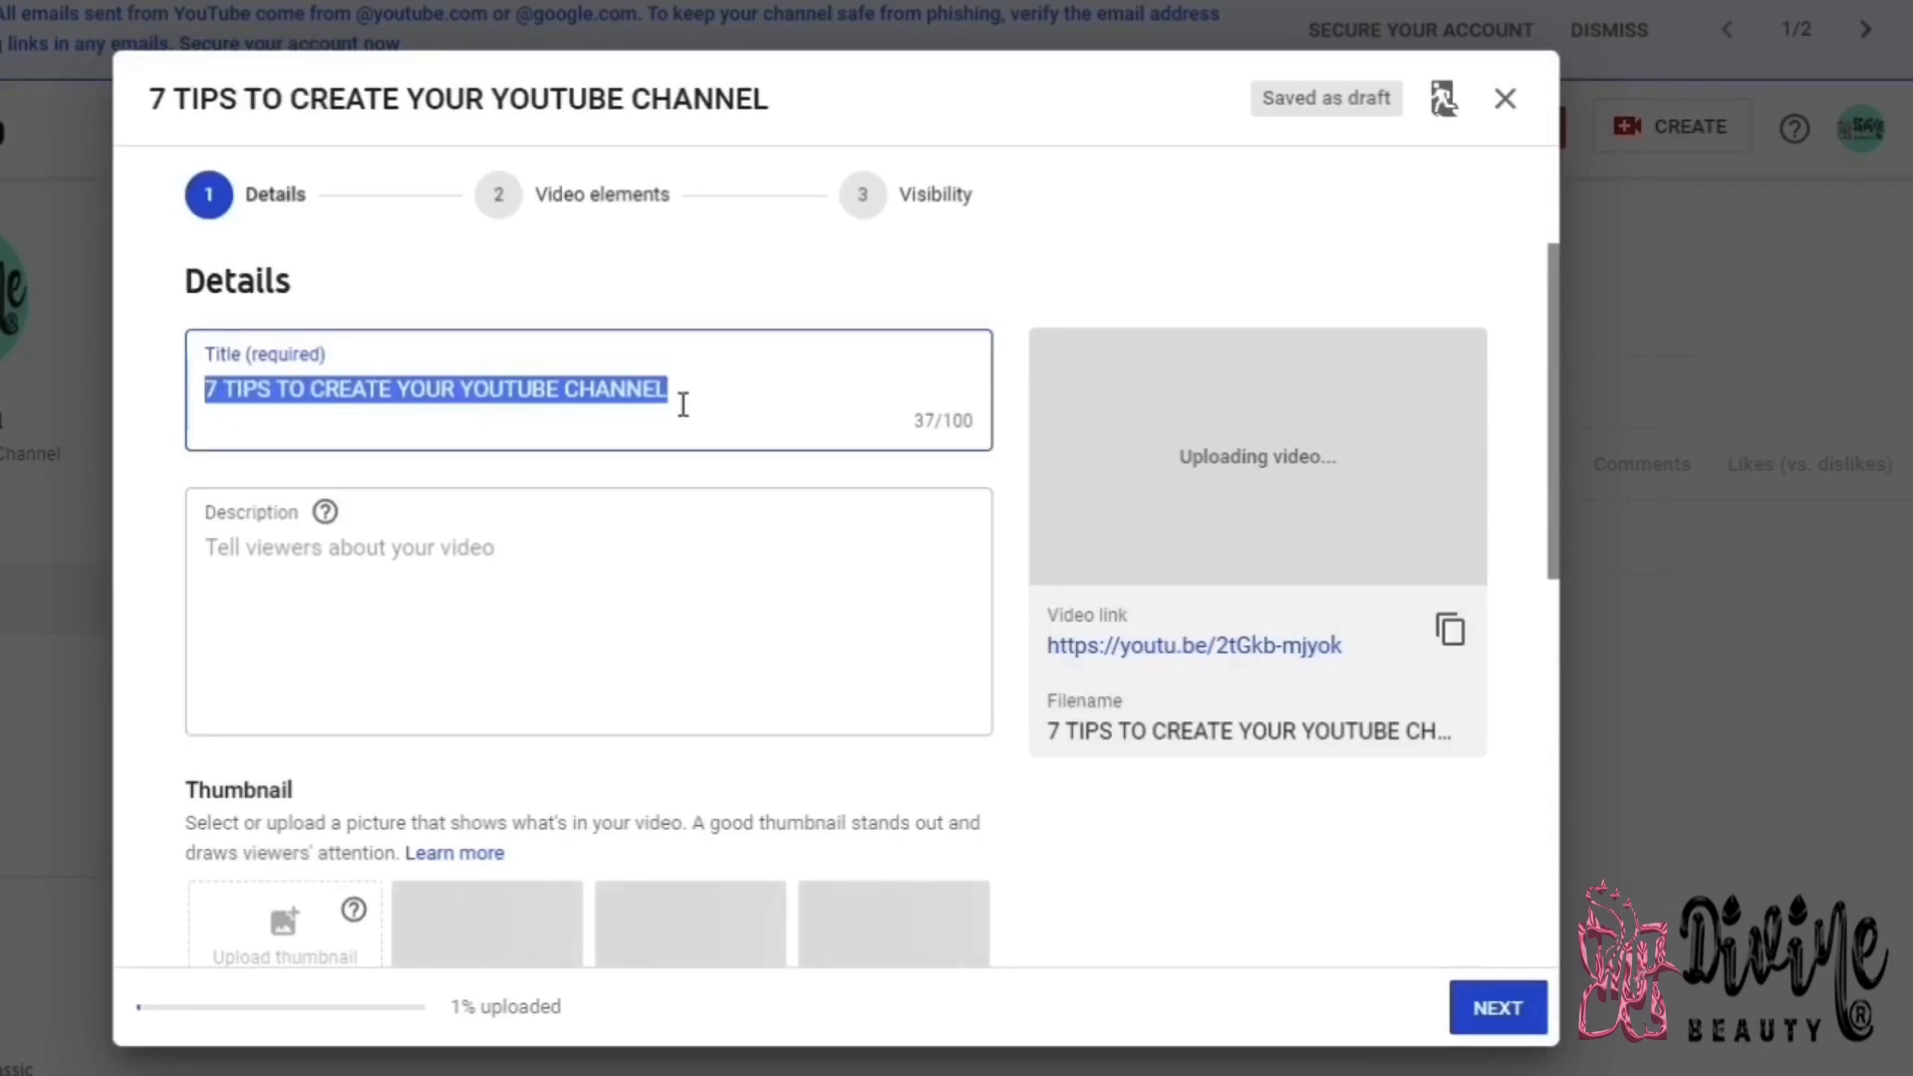
pyautogui.click(250, 568)
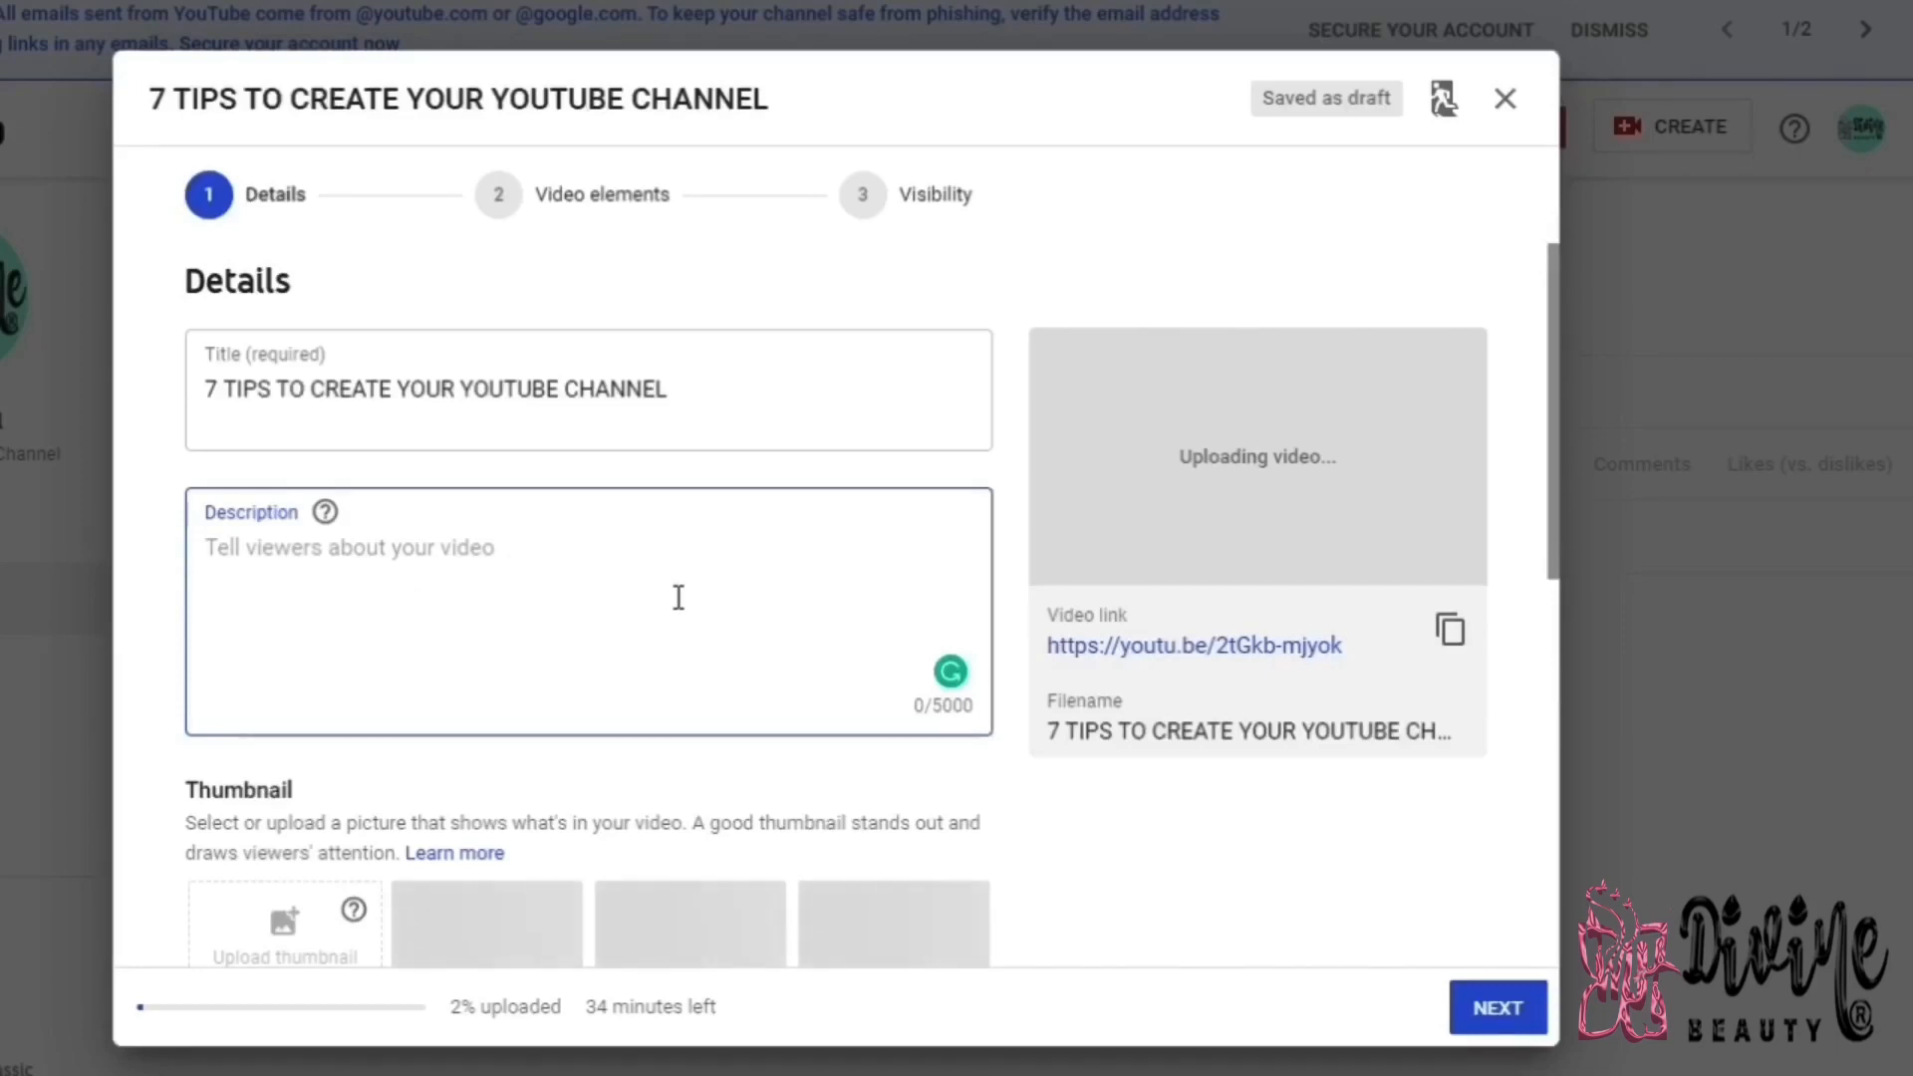
pyautogui.scroll(-2, 690, 626)
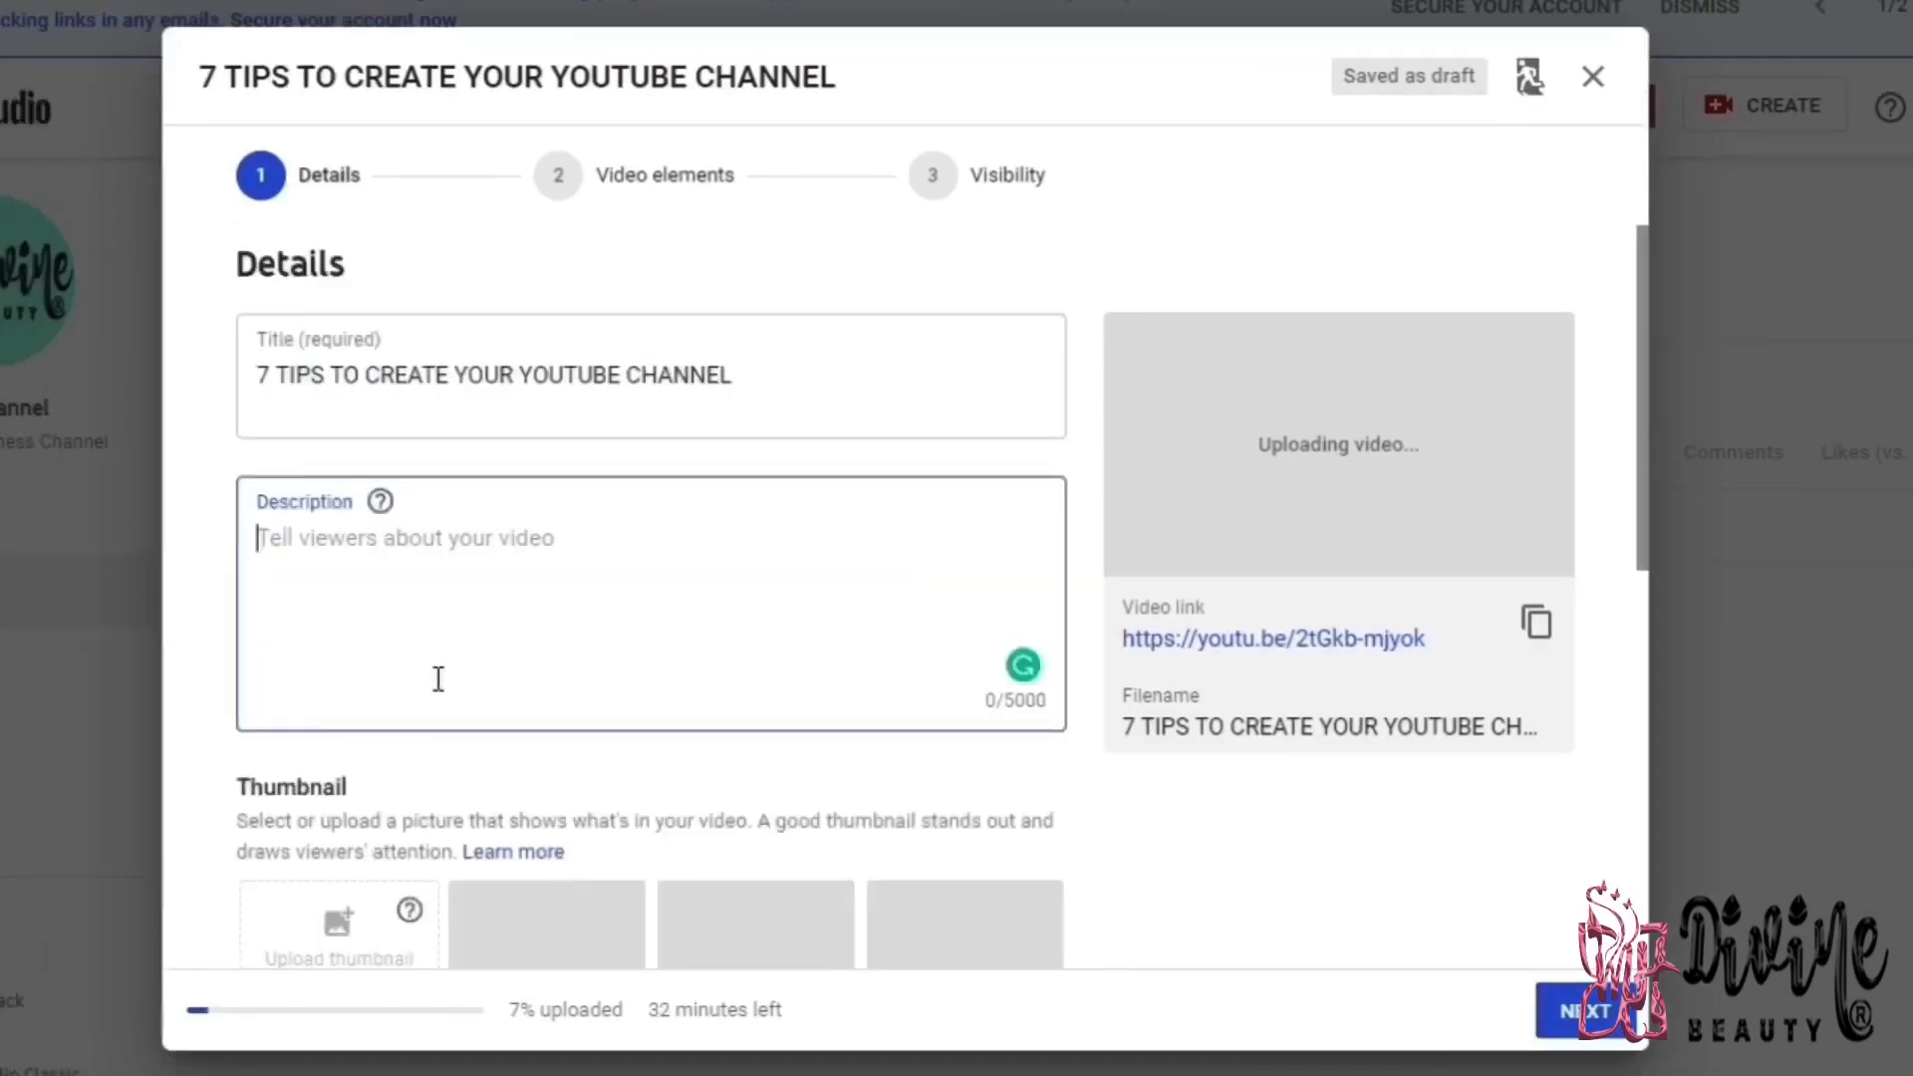
# - Mark the video as not made for kids
pyautogui.scroll(-2, 446, 690)
pyautogui.scroll(-3, 447, 691)
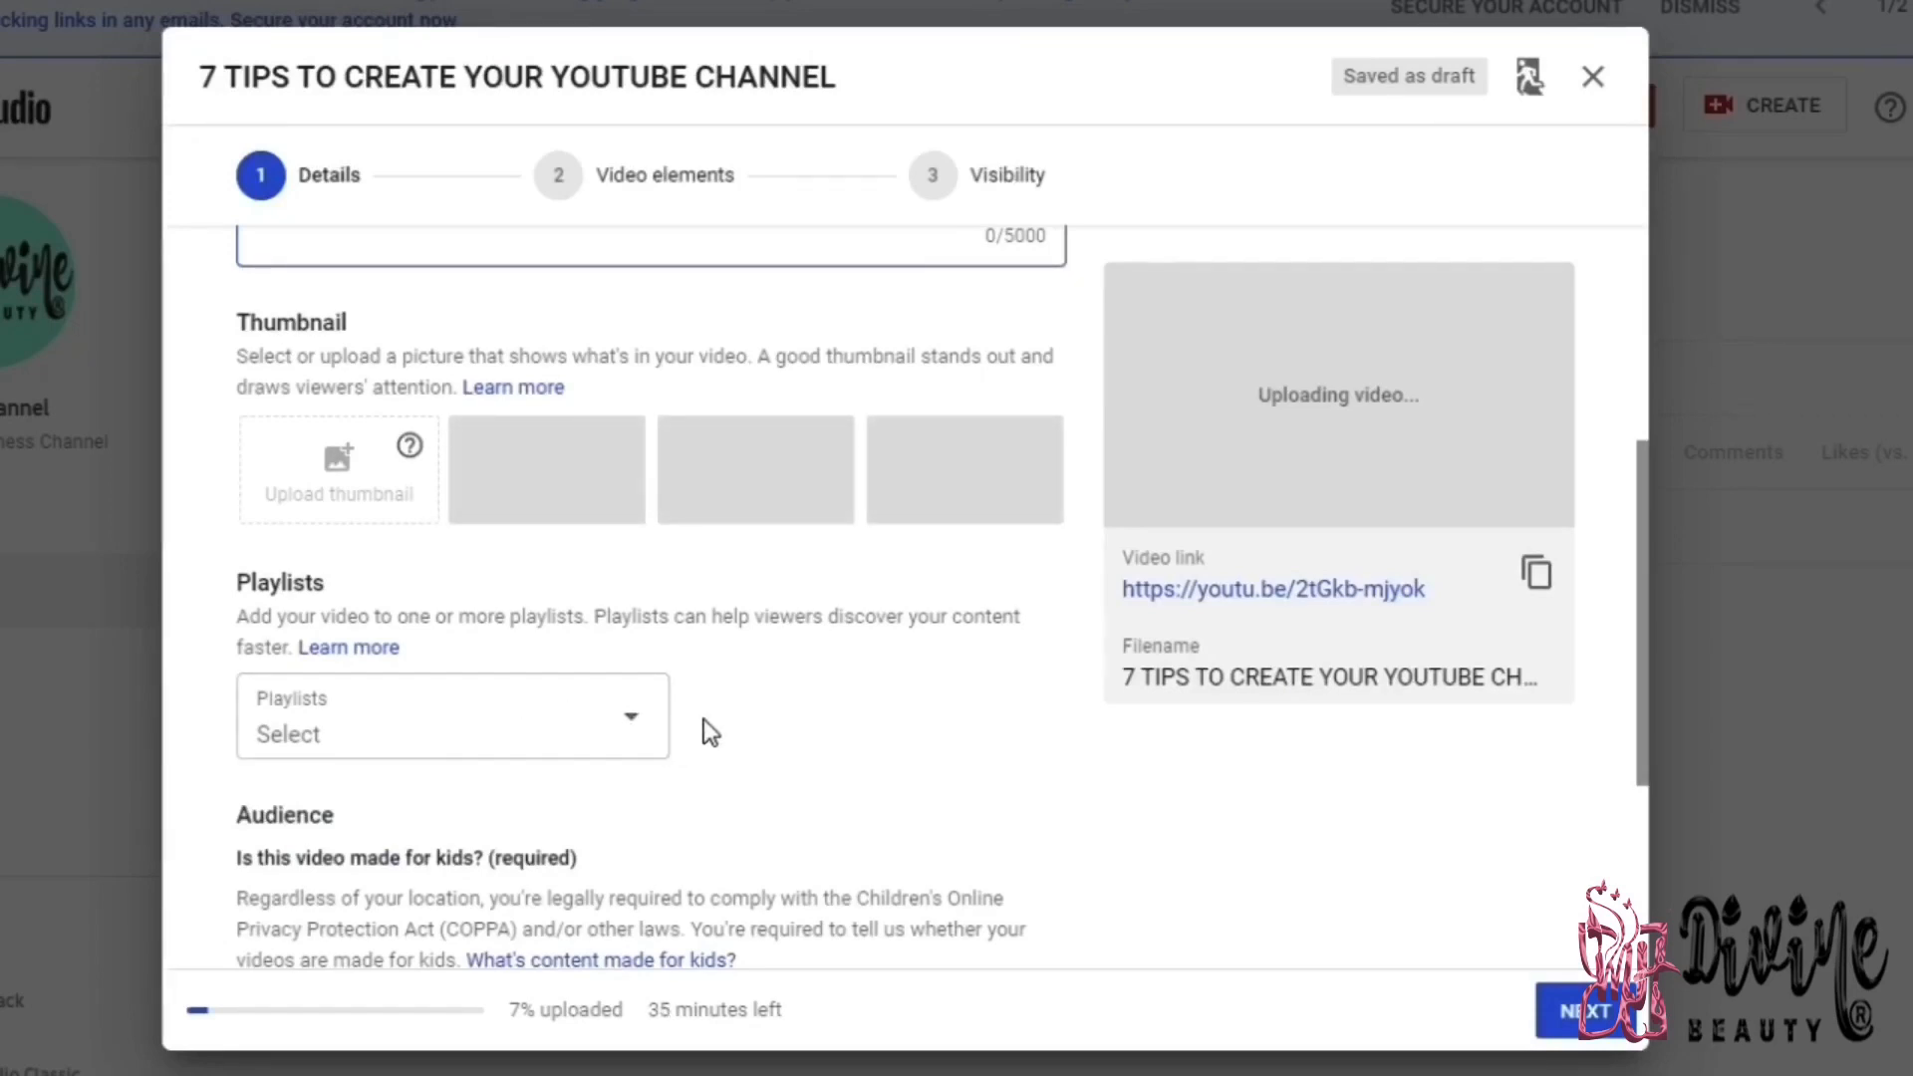
pyautogui.scroll(-3, 703, 719)
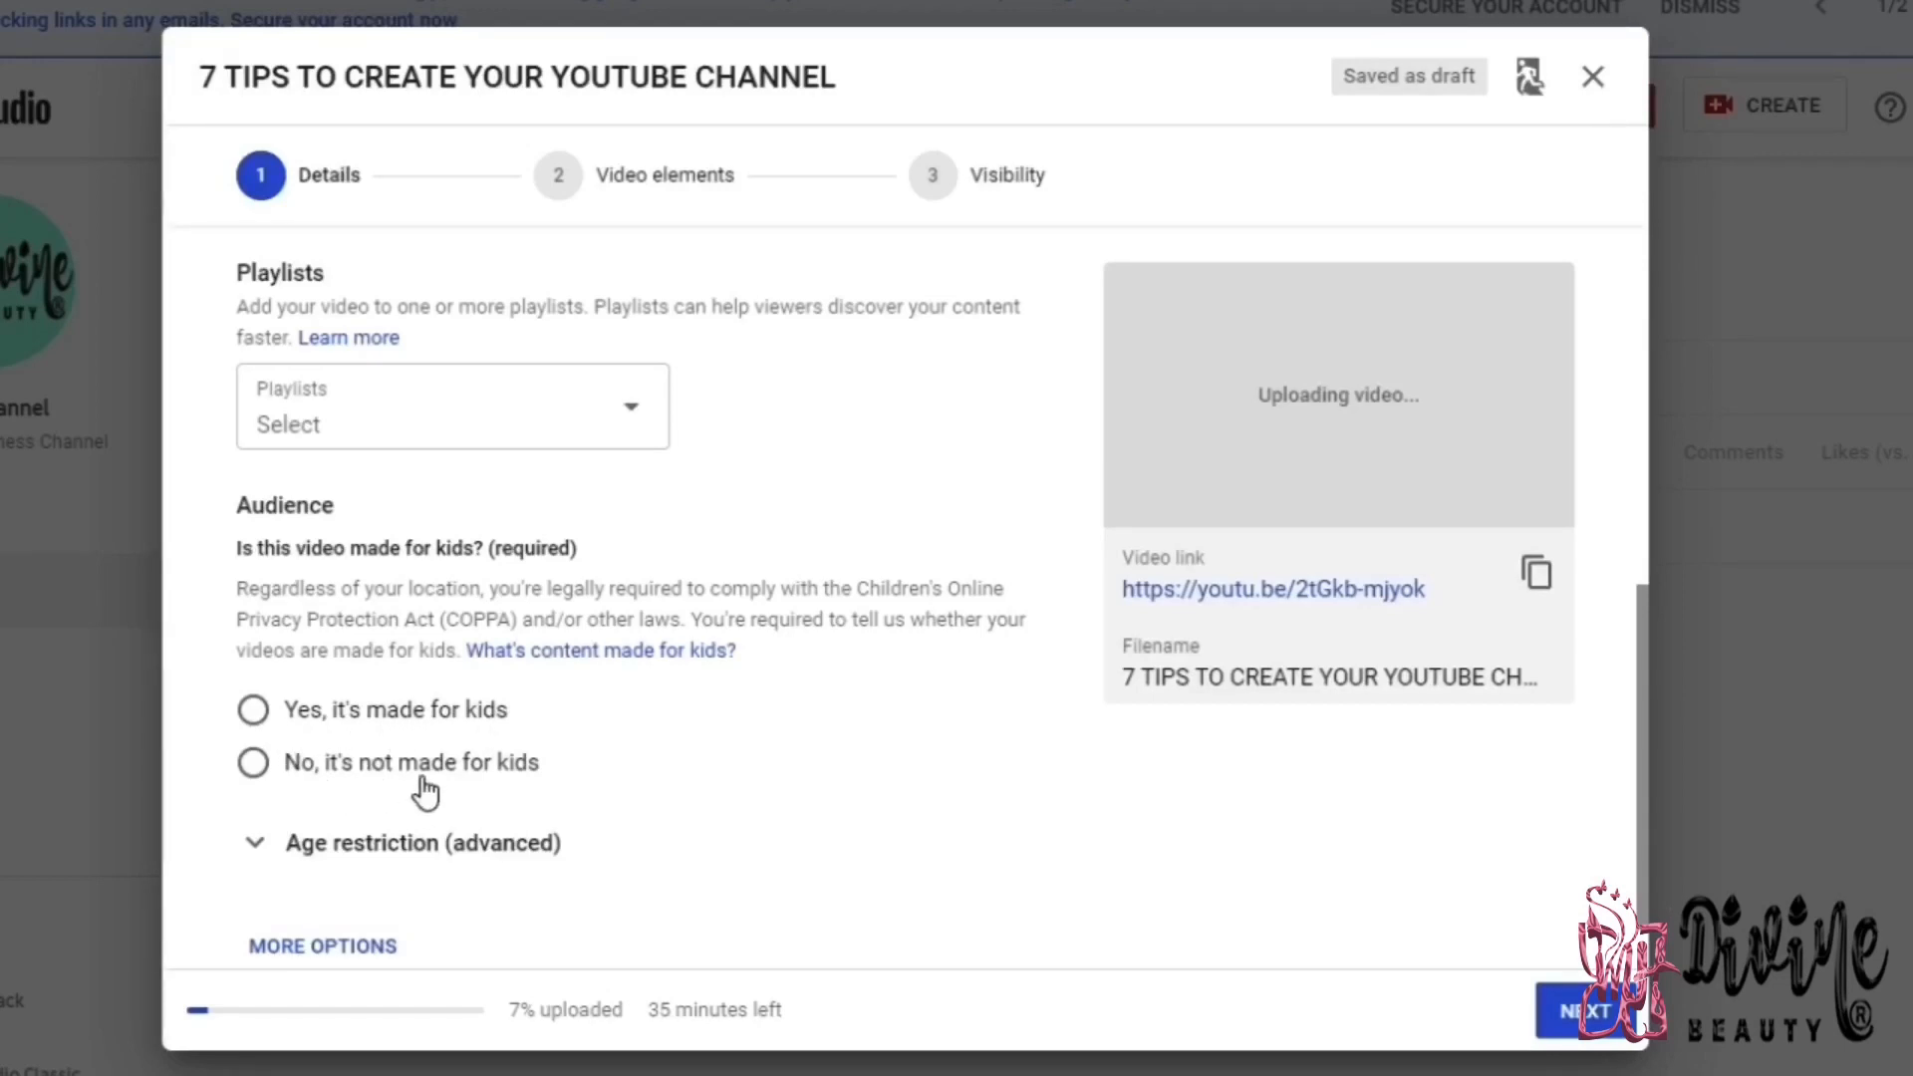
pyautogui.click(257, 767)
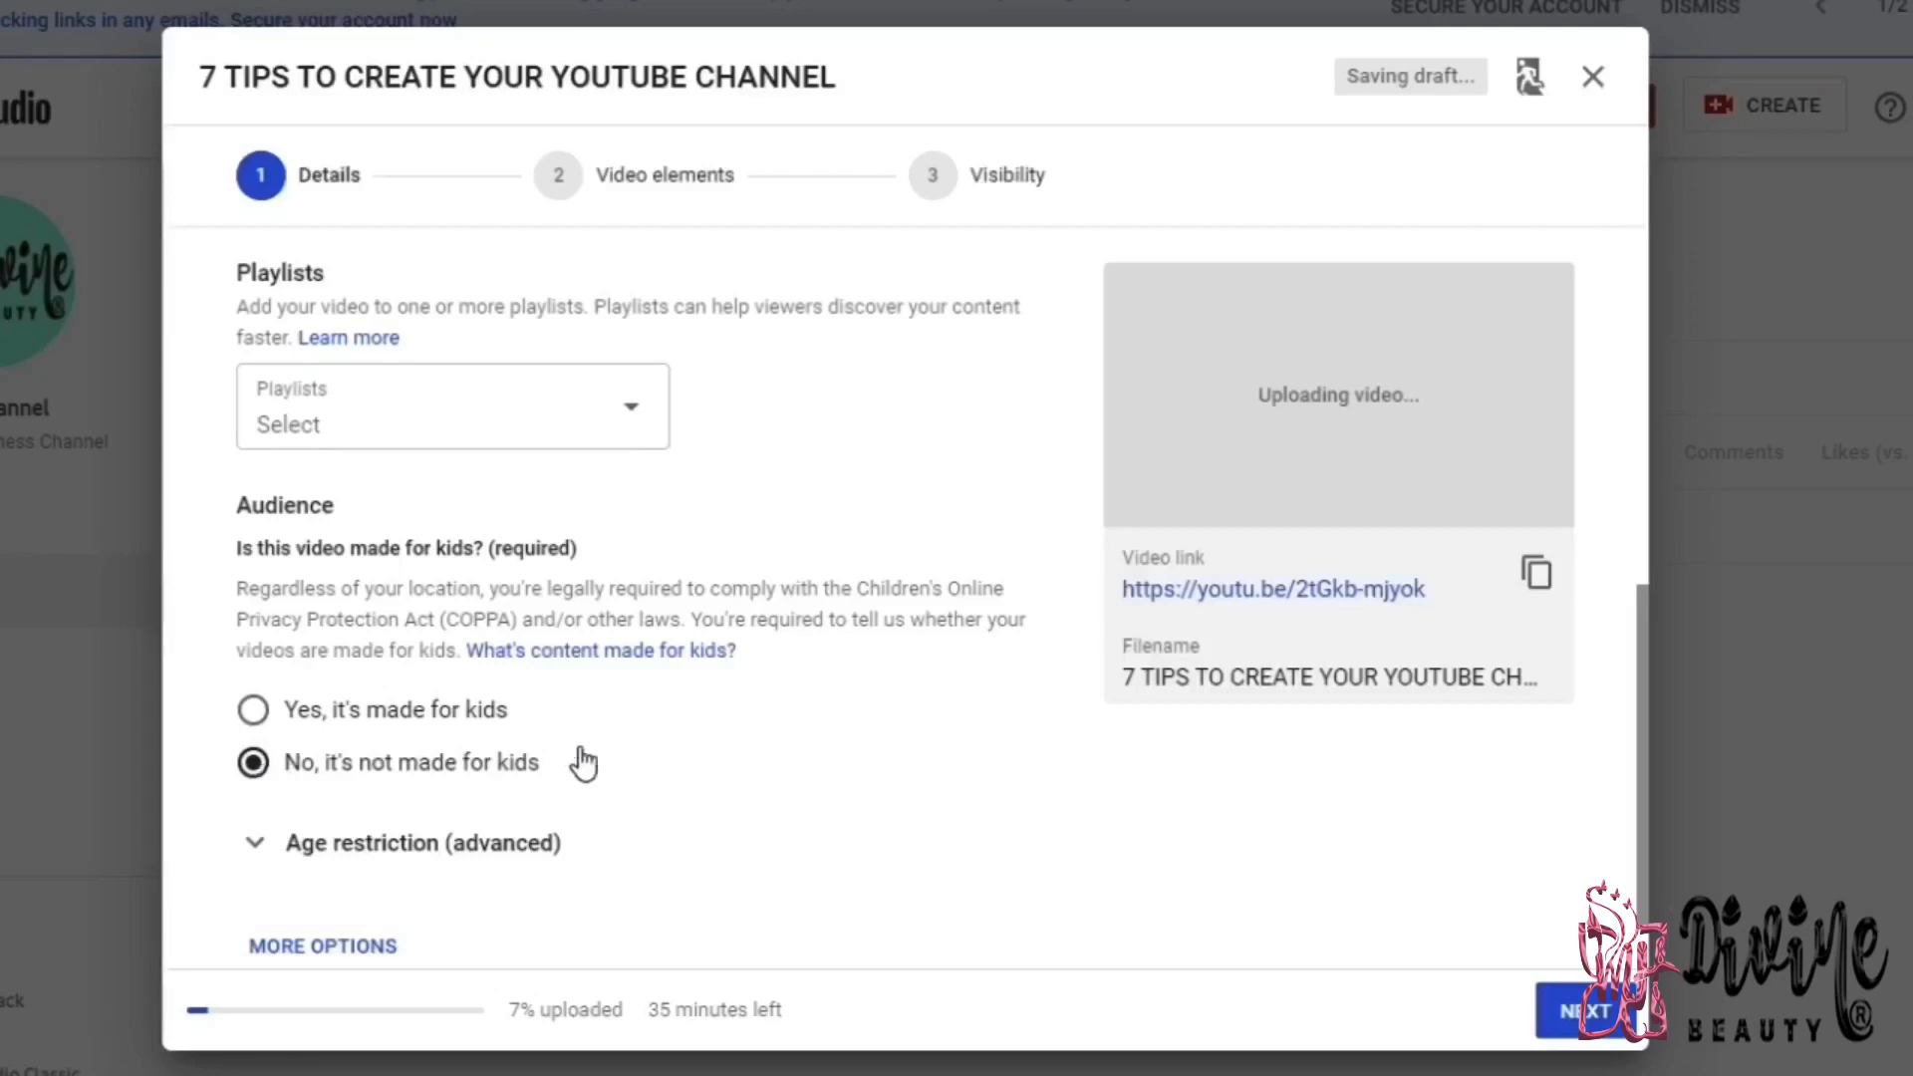
# - Expand MORE OPTIONS to show paid promotion, tags and other settings
pyautogui.scroll(-1, 654, 755)
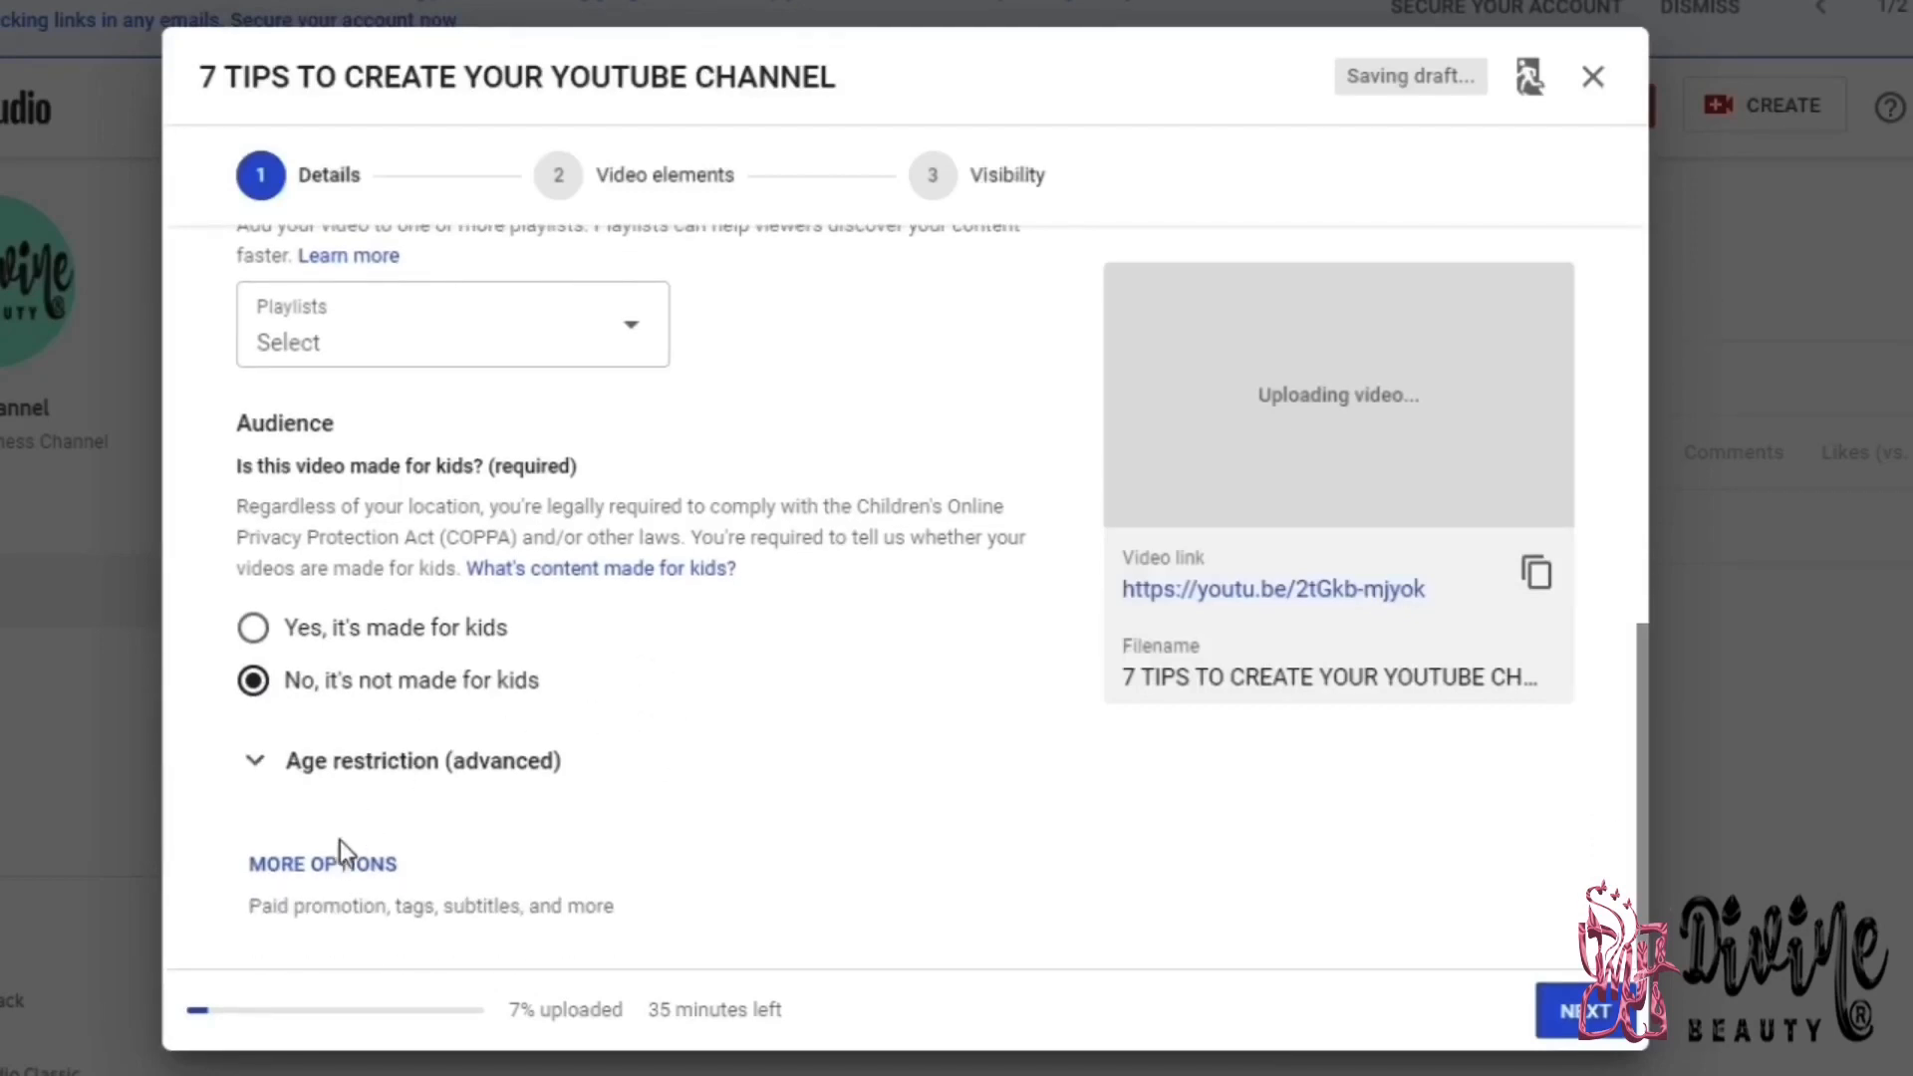
pyautogui.click(297, 875)
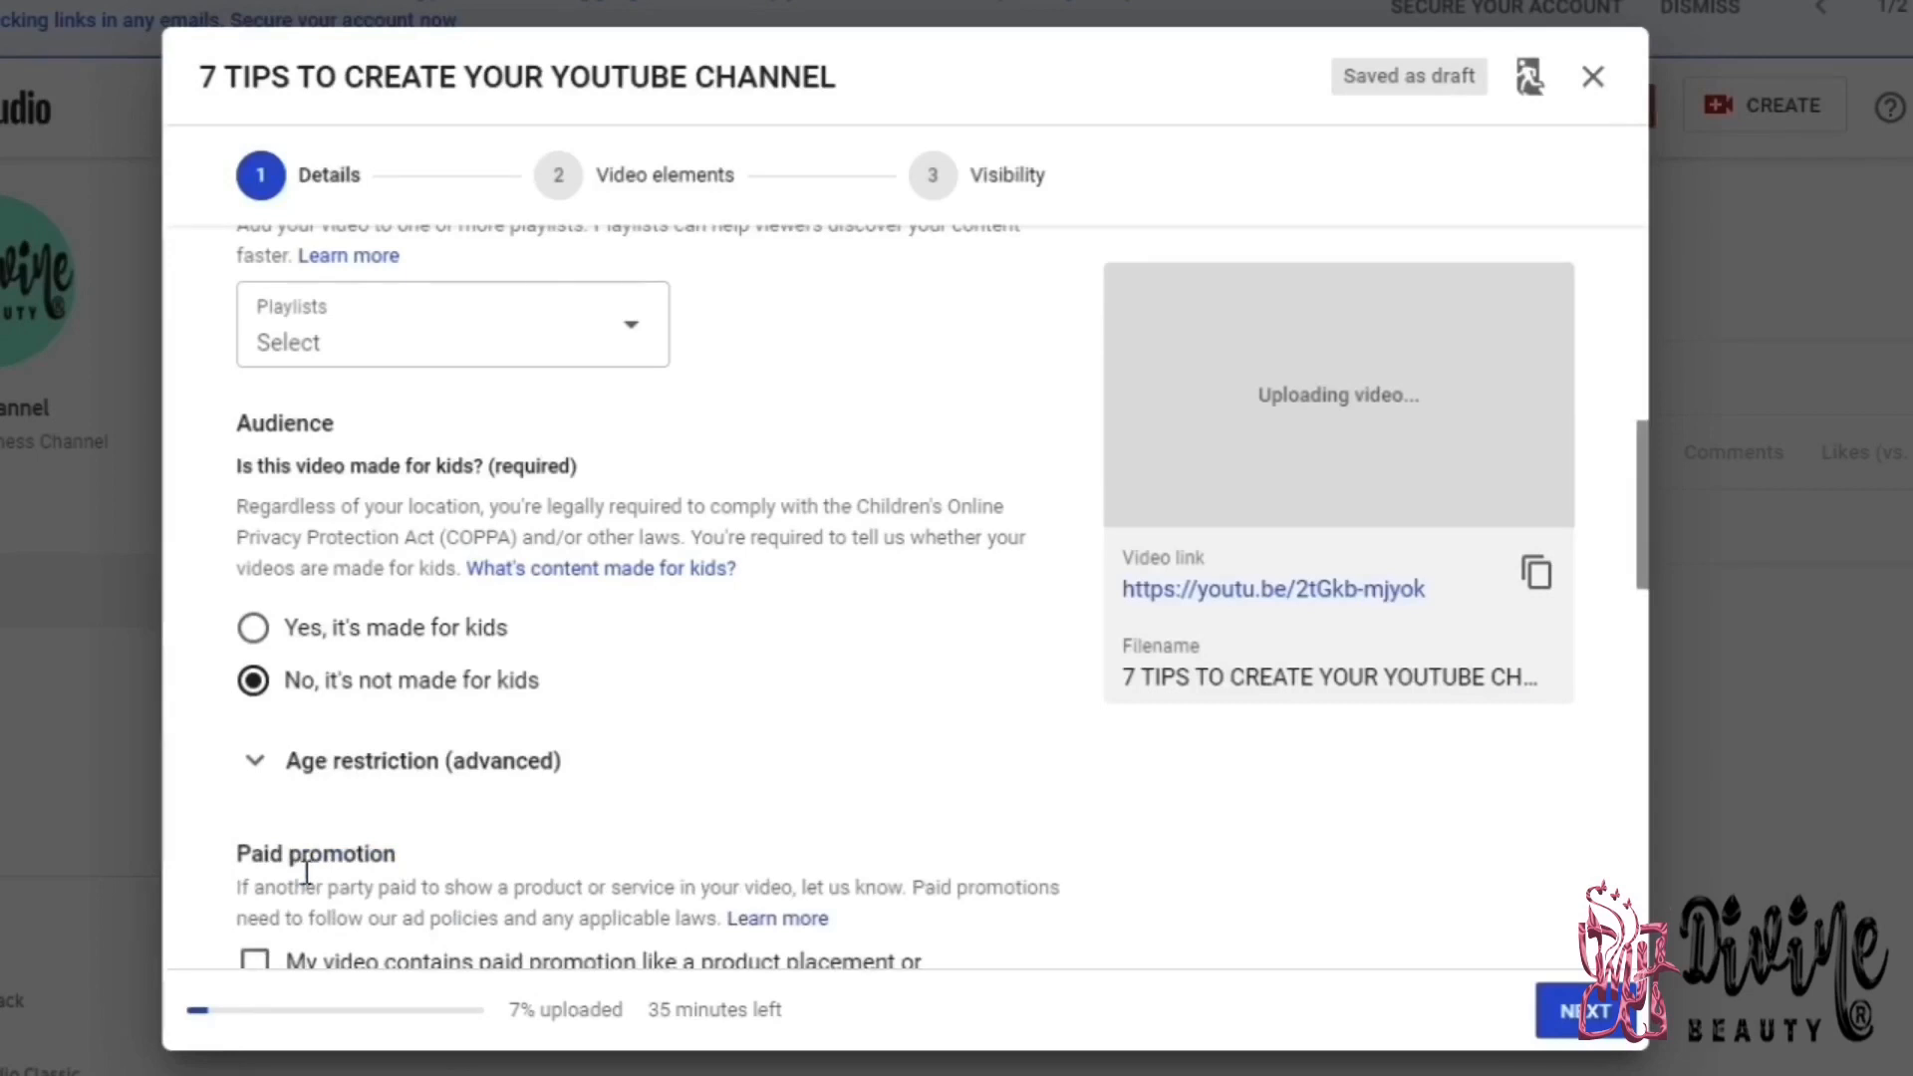
pyautogui.scroll(-3, 630, 738)
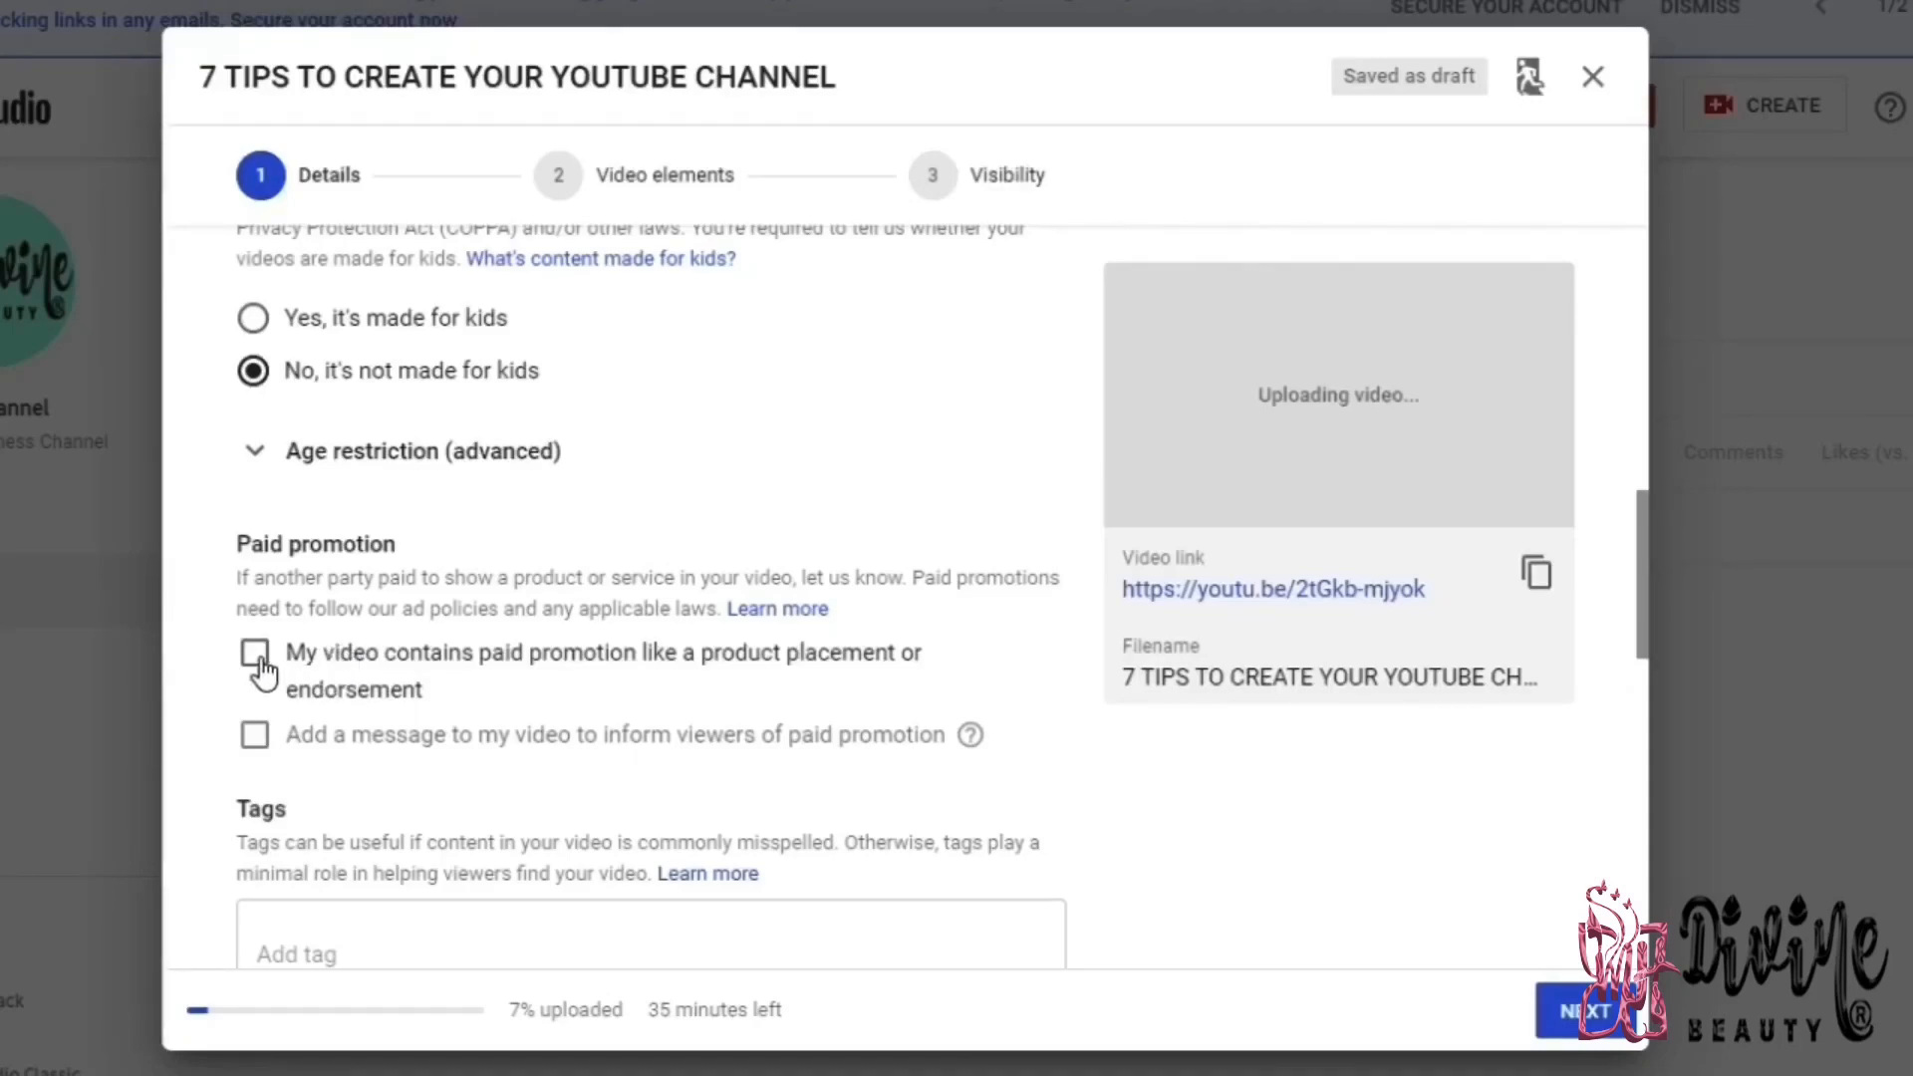
pyautogui.scroll(-2, 349, 775)
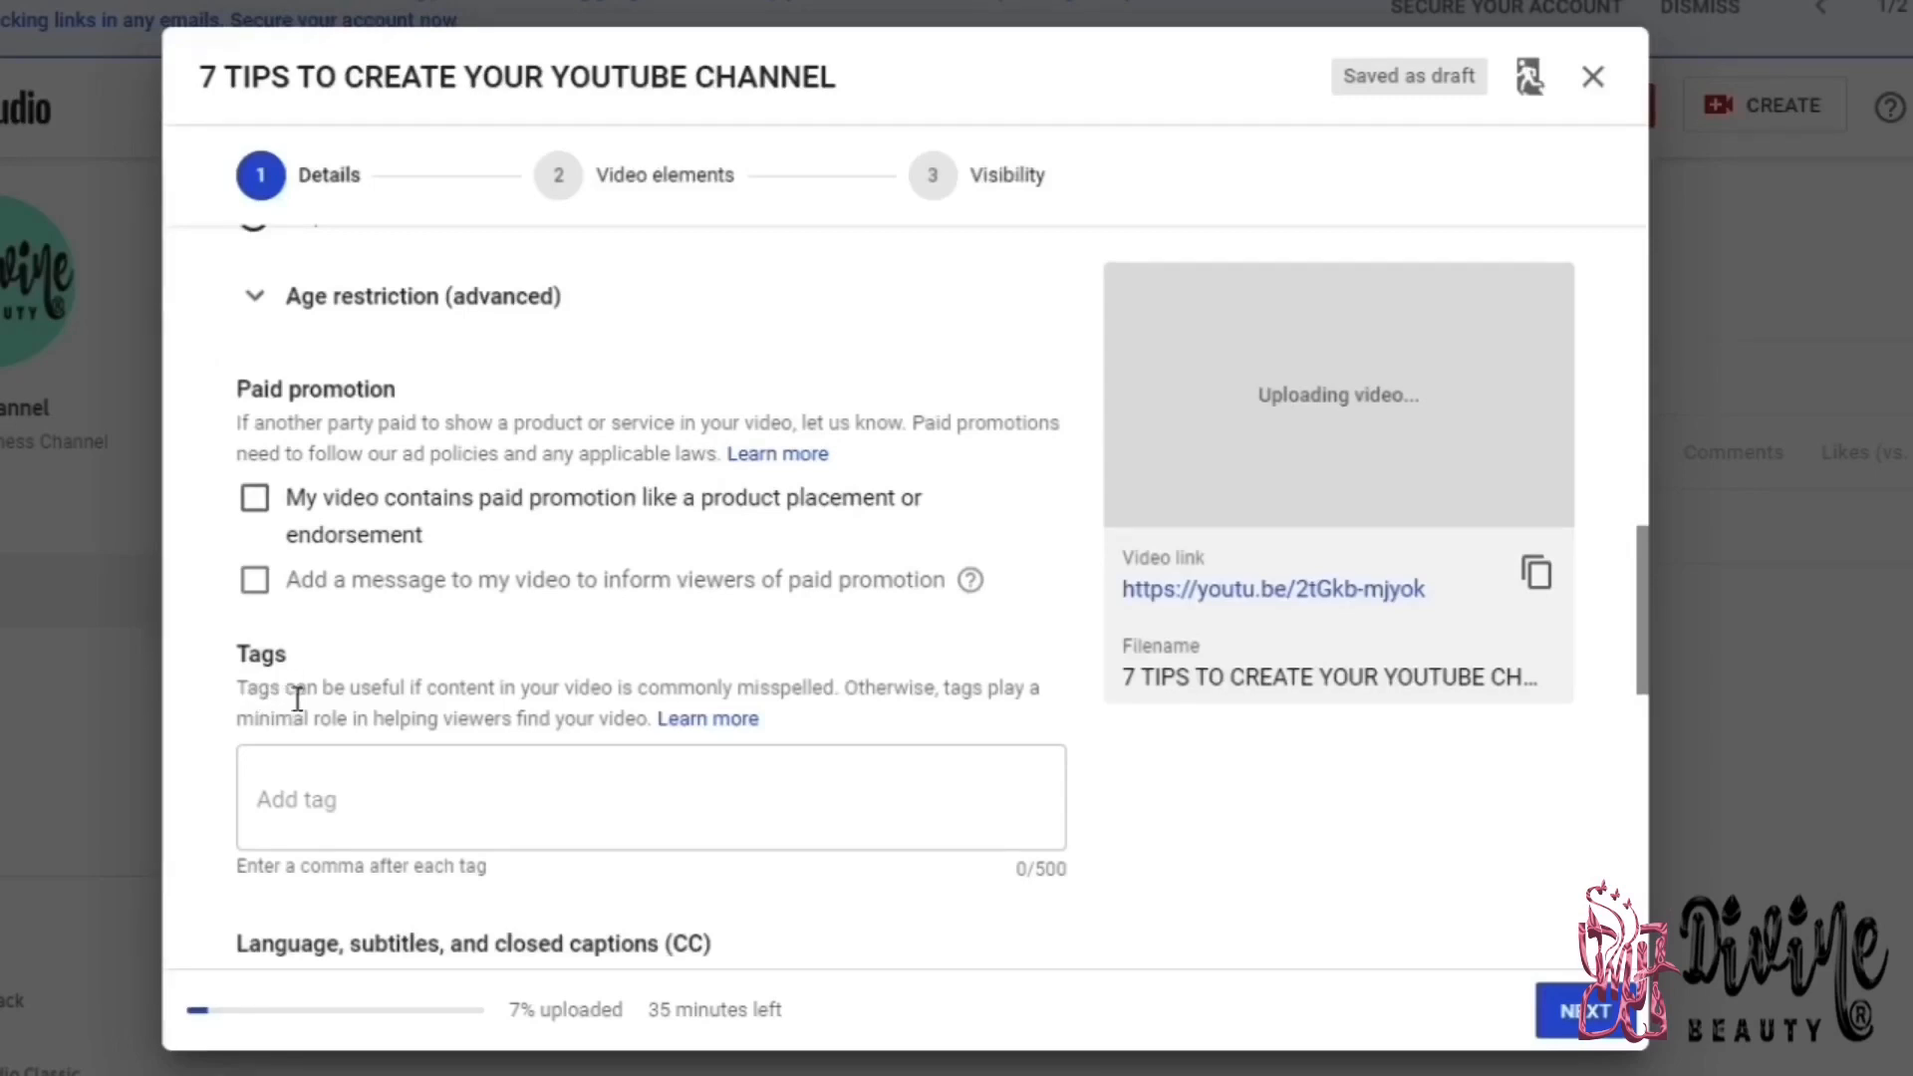
# - Add the tags 'HOW TO CREATE A YOUTUBE CHANNEL' and 'TIPS FOR YOUTUBE CHANNEL', fixing a typo
pyautogui.click(272, 805)
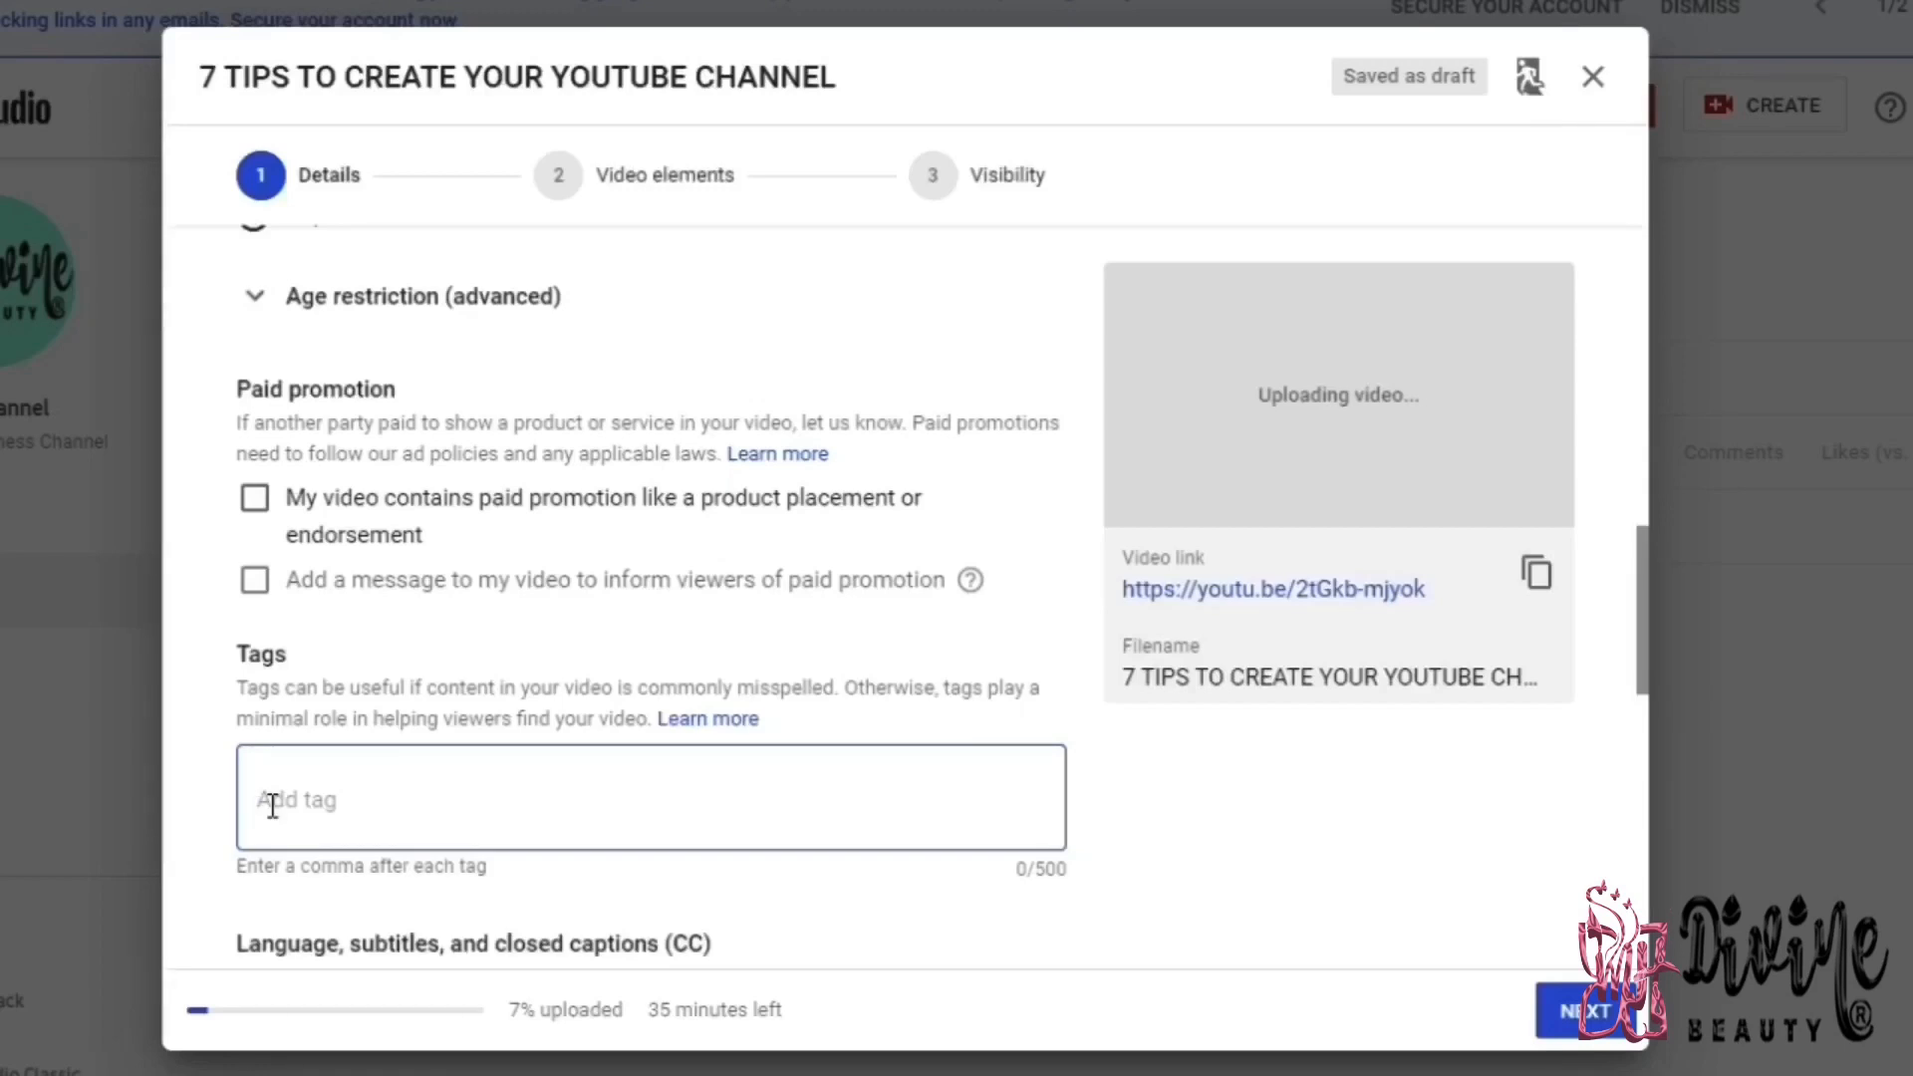
pyautogui.write('HOW TO CREATE A C')
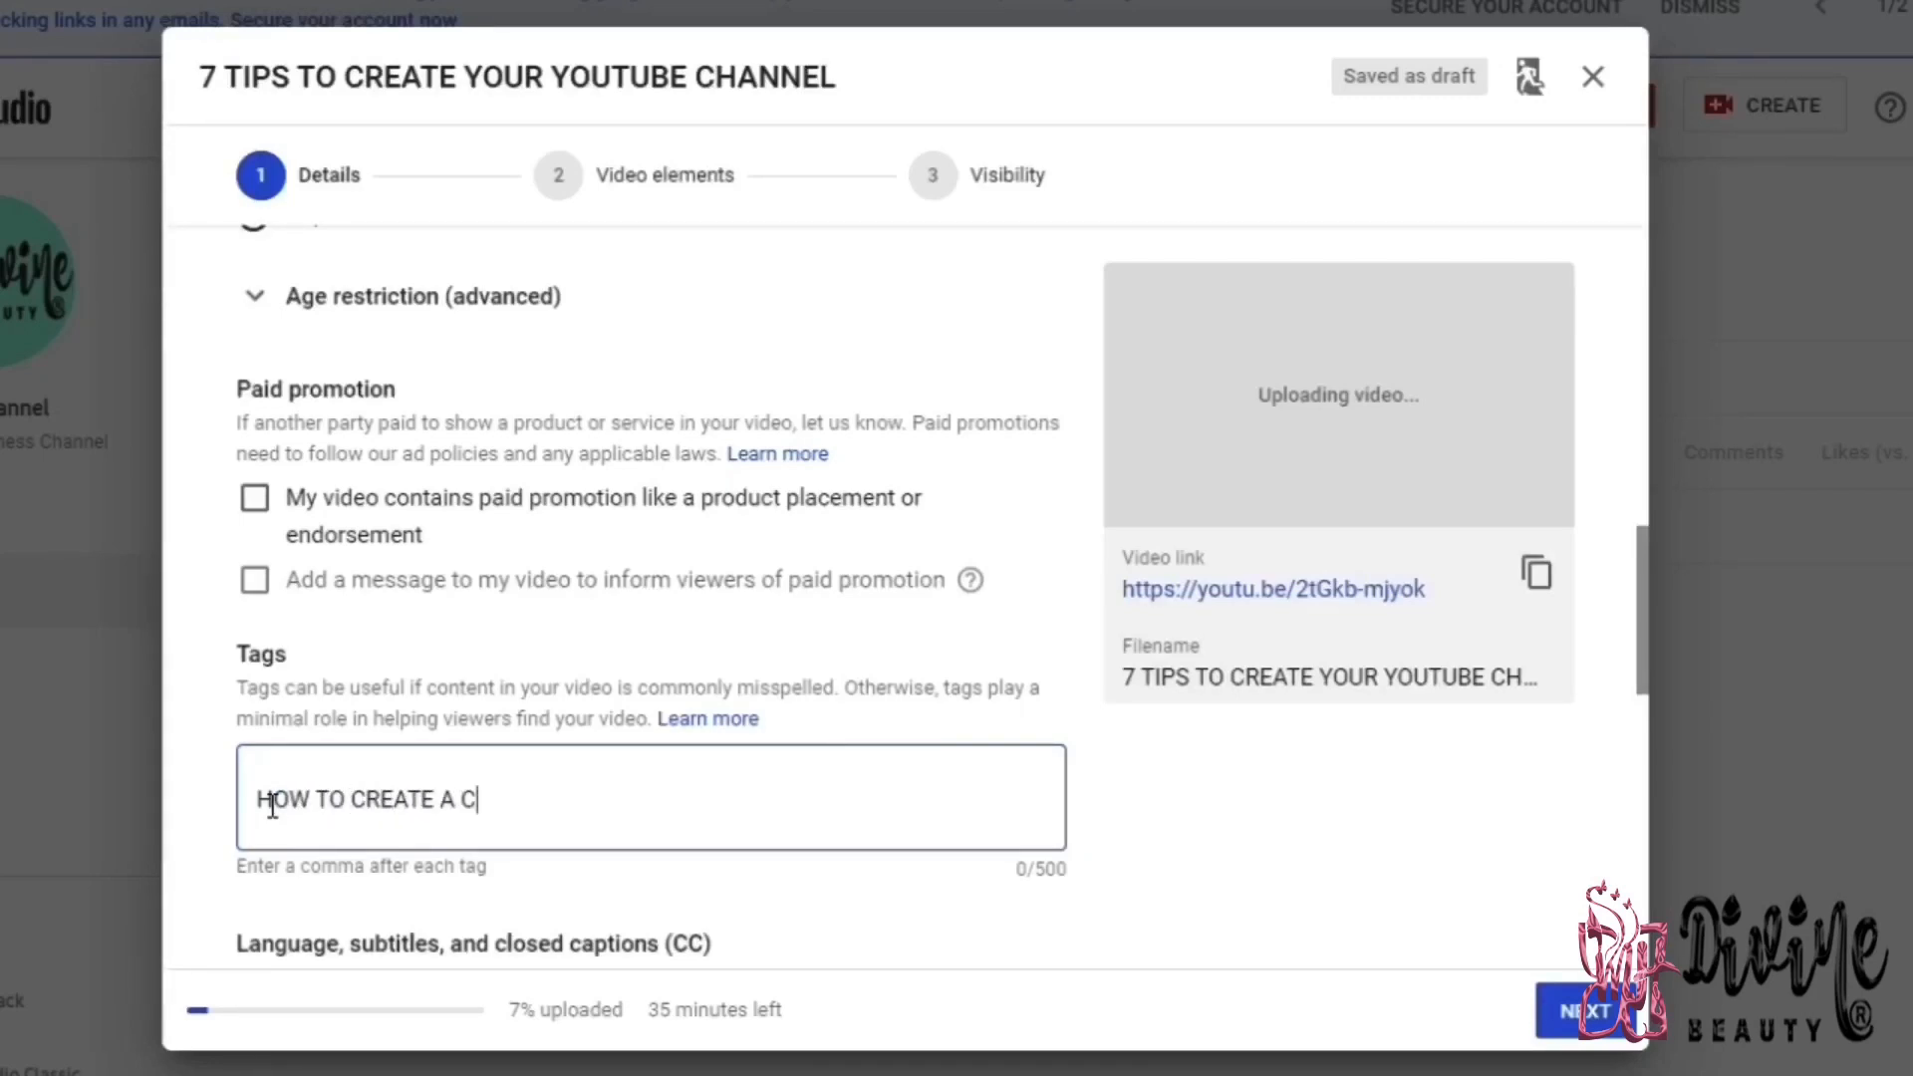
pyautogui.press('BackSpace')
pyautogui.write('YOUTUBE CHANNEL')
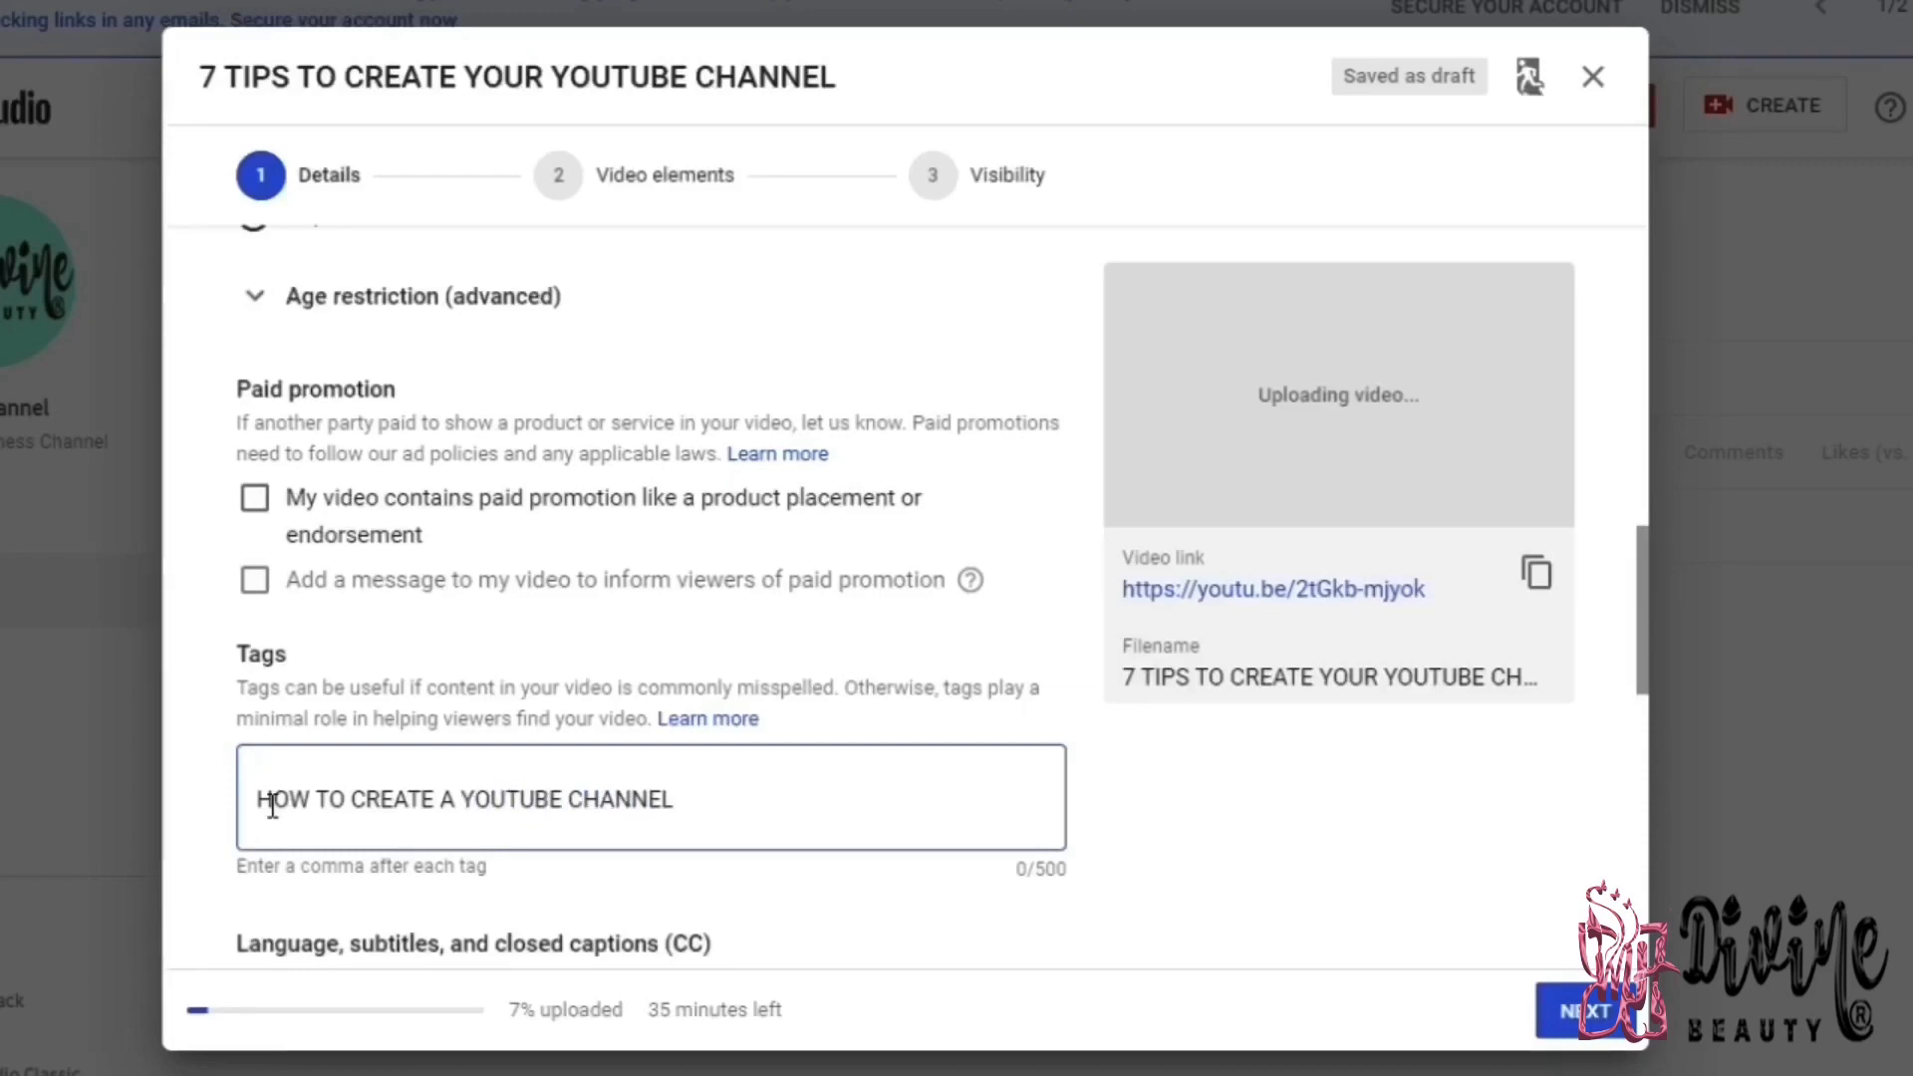
pyautogui.press(',')
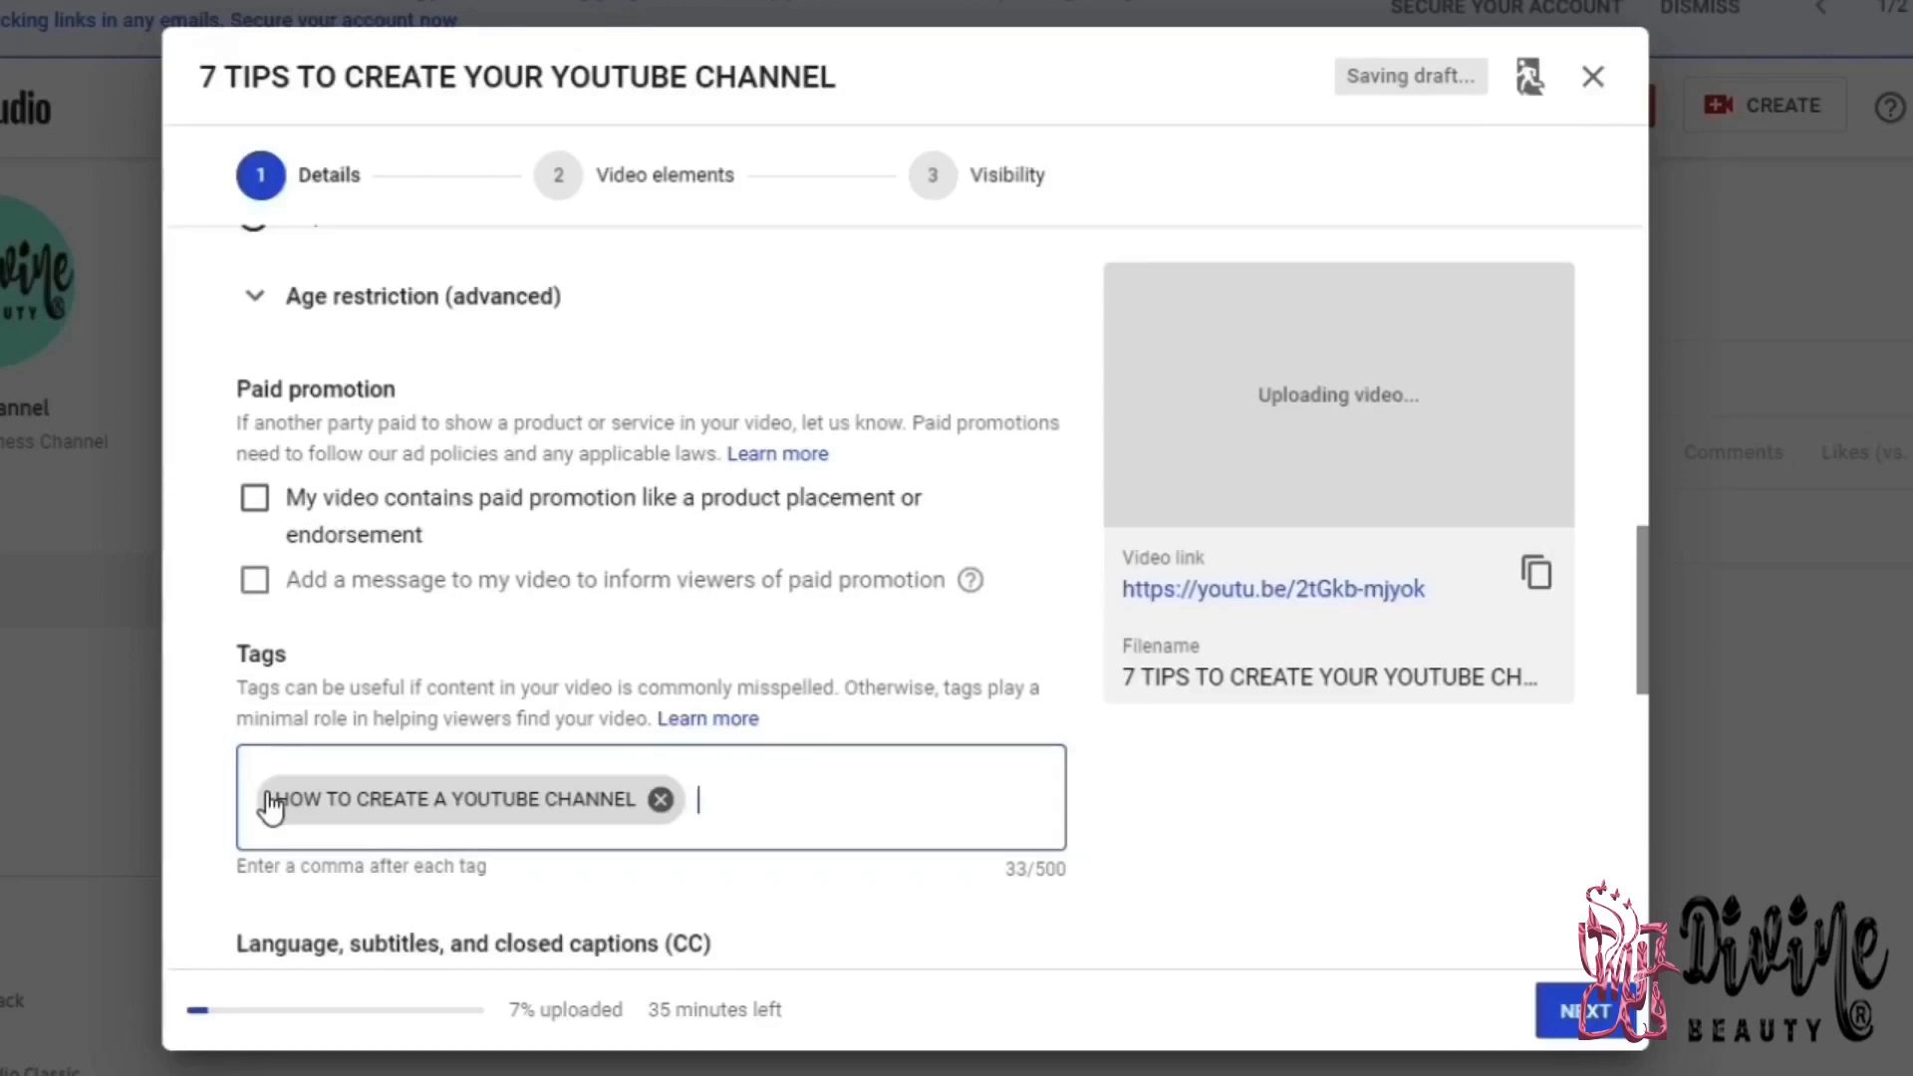
pyautogui.write('TIPS FOR ')
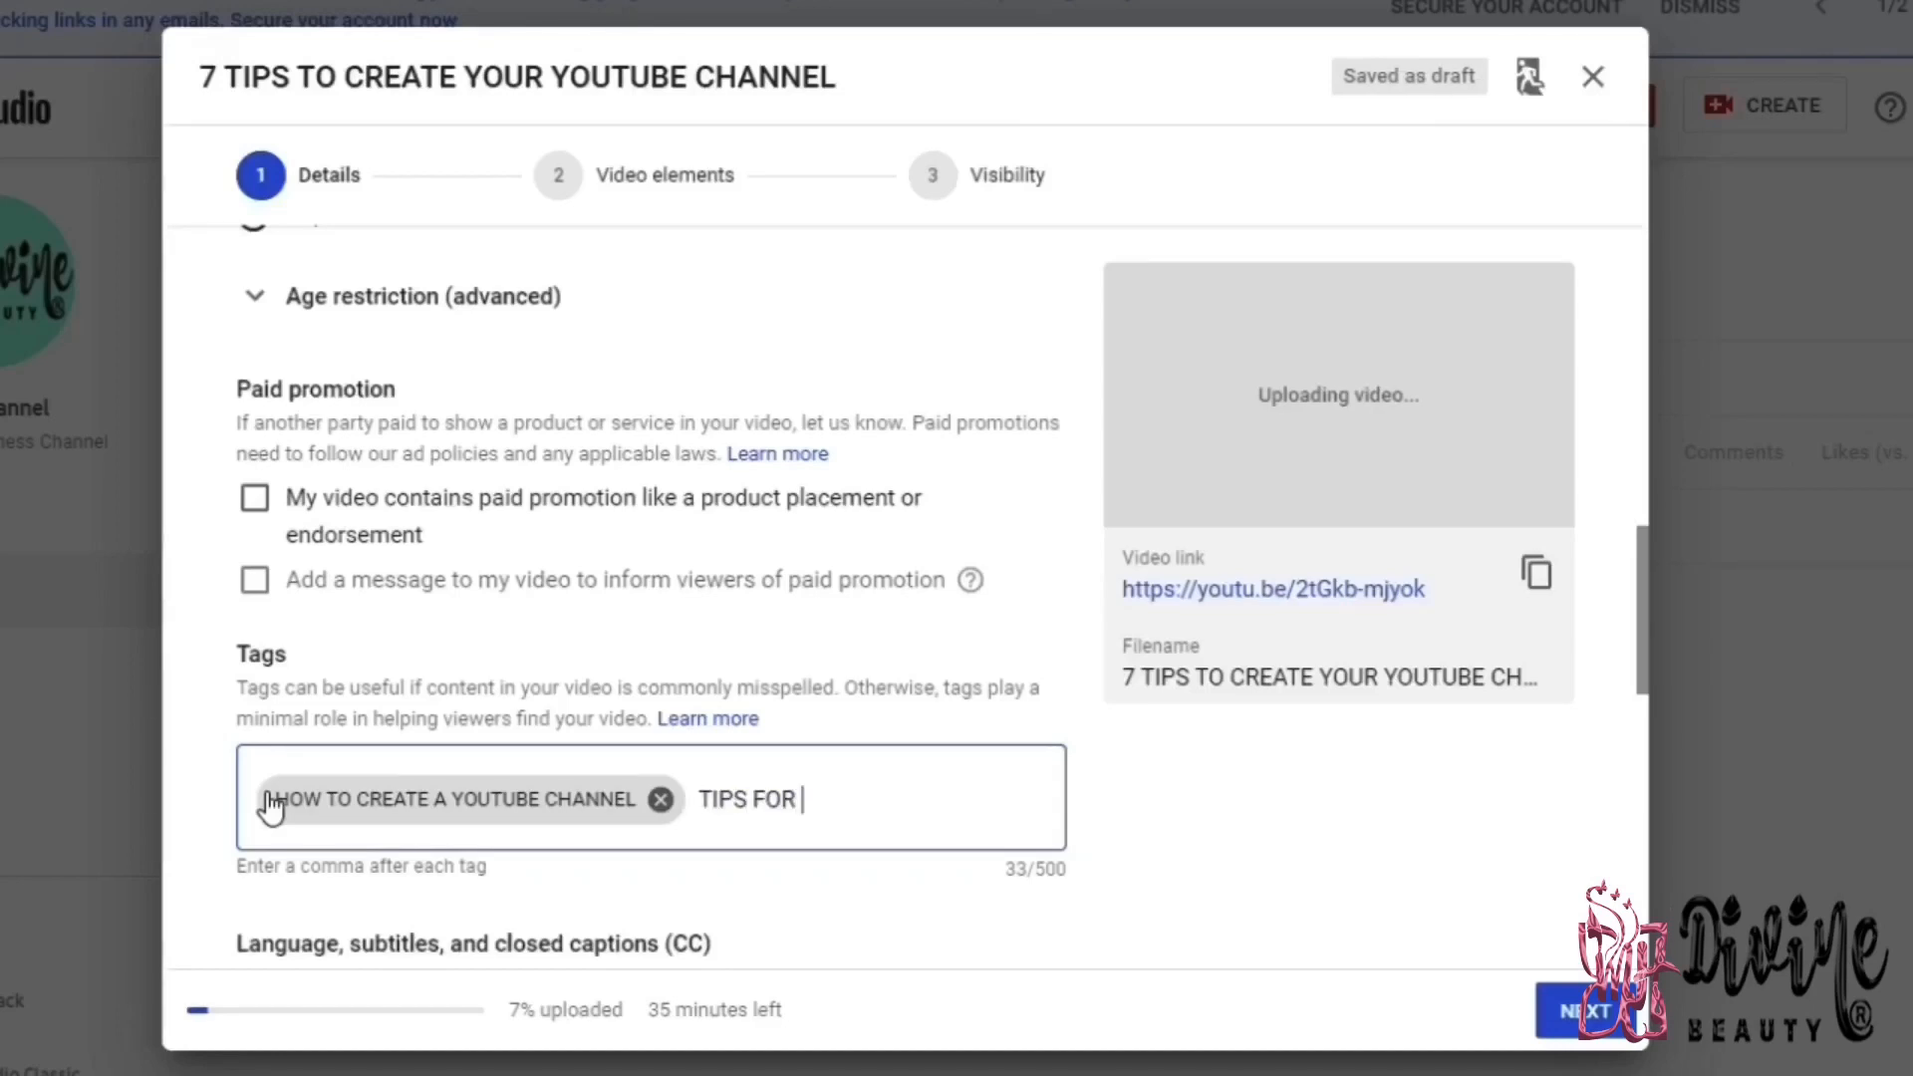
pyautogui.write('YOUTUBE CHANNEL')
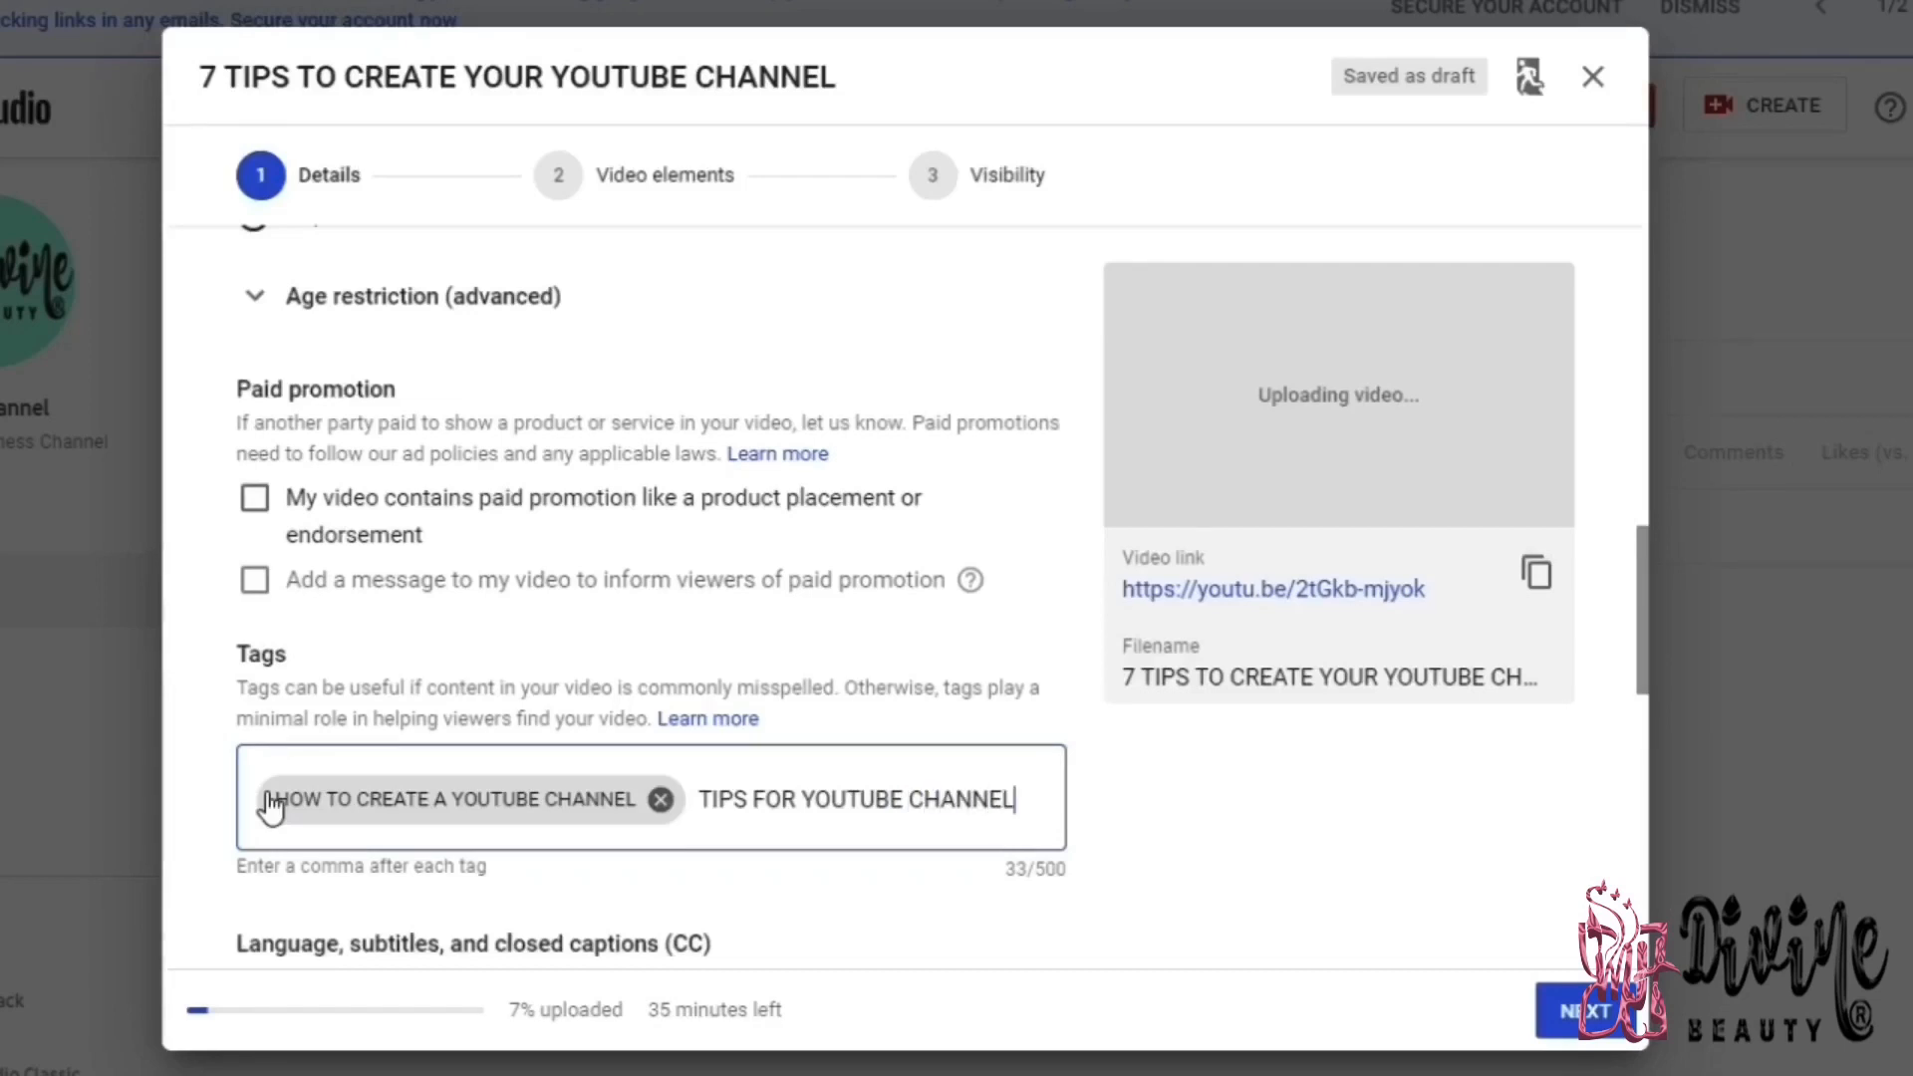
pyautogui.write(',')
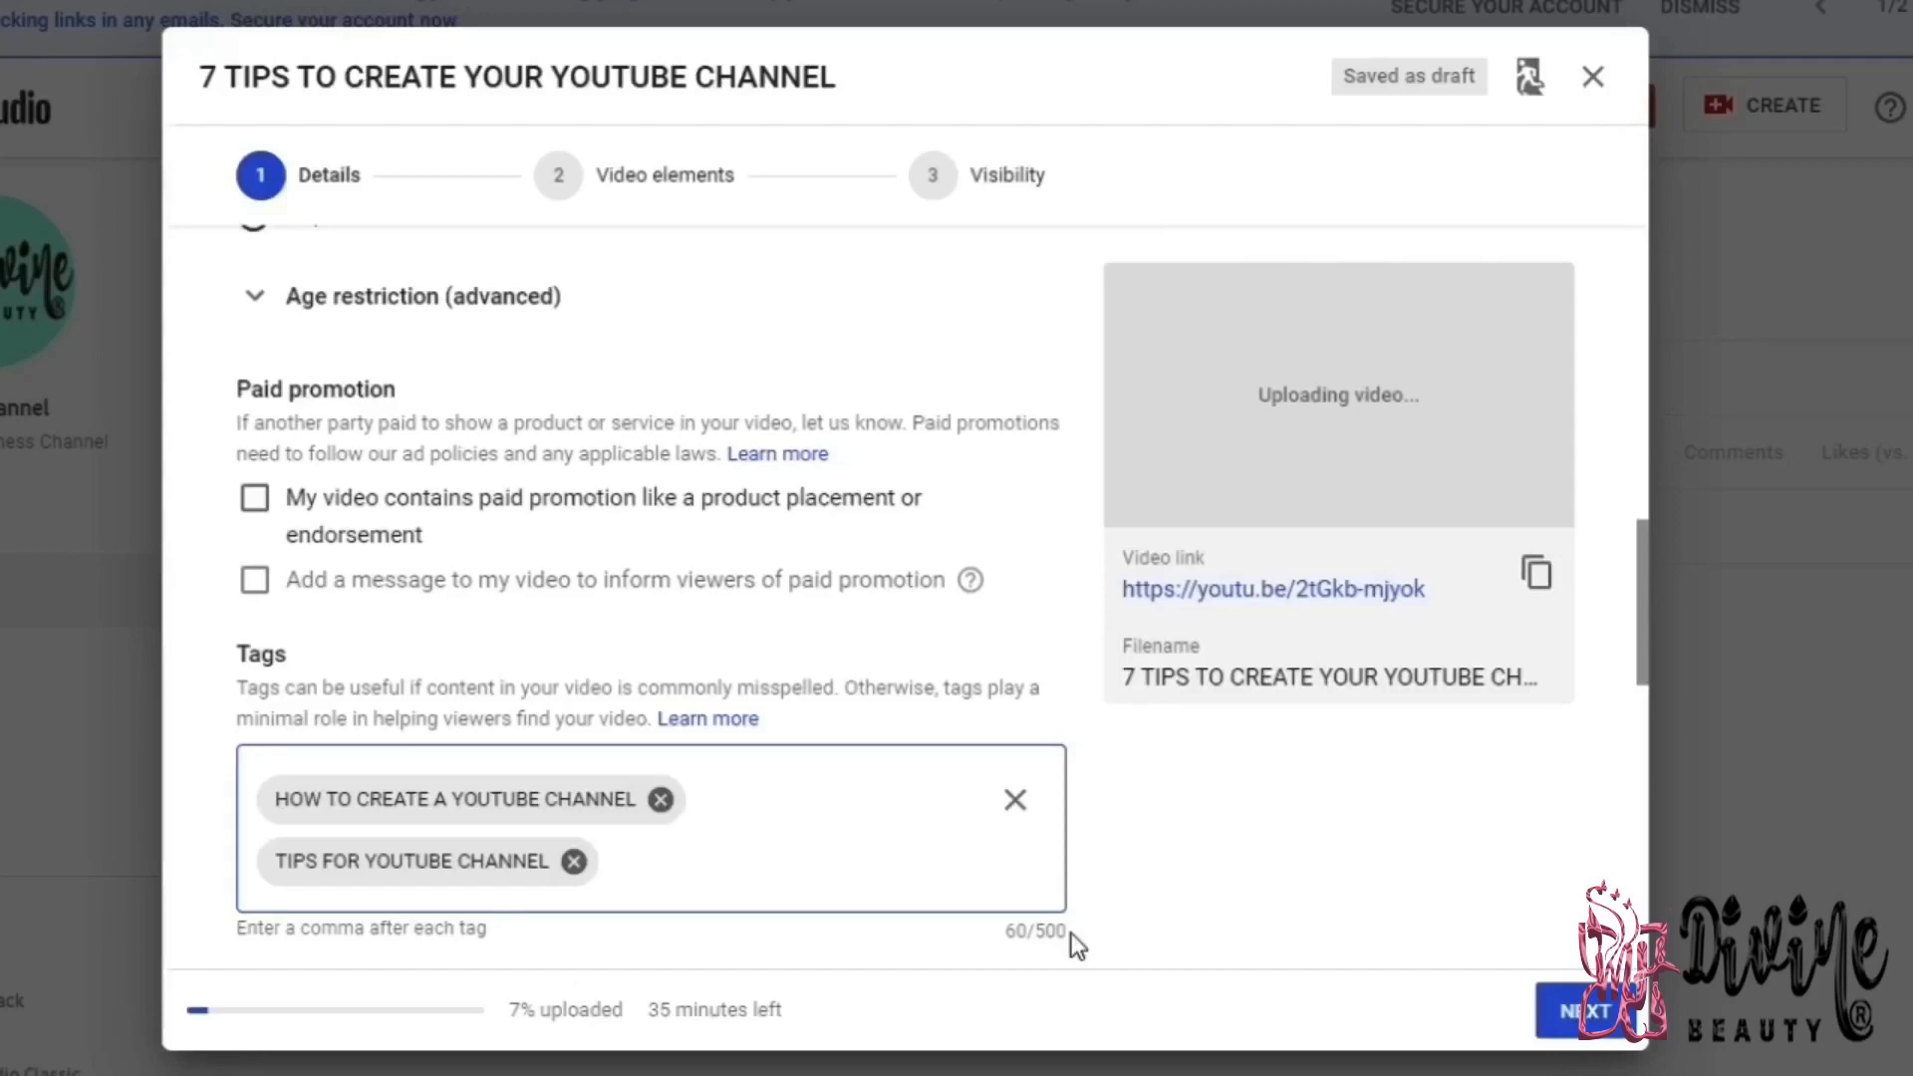
pyautogui.scroll(-2, 808, 884)
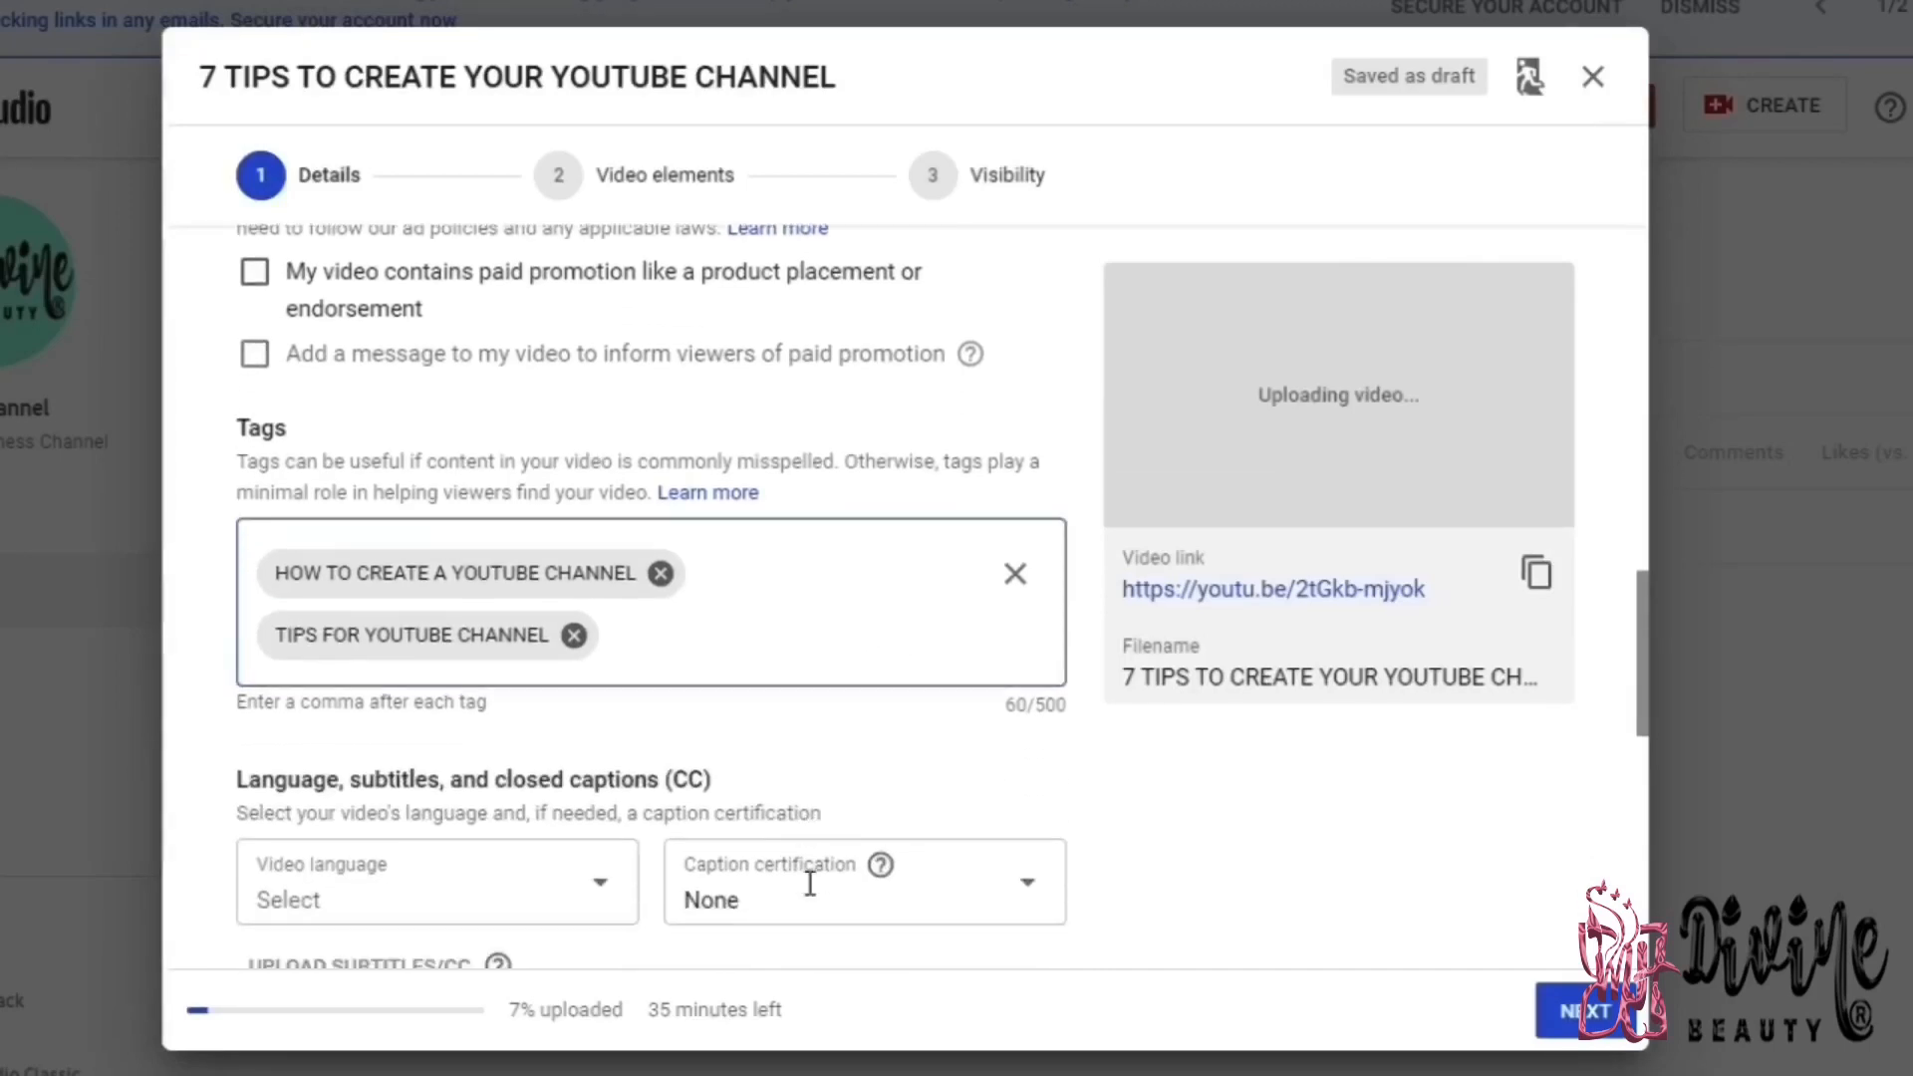
pyautogui.scroll(-1, 810, 884)
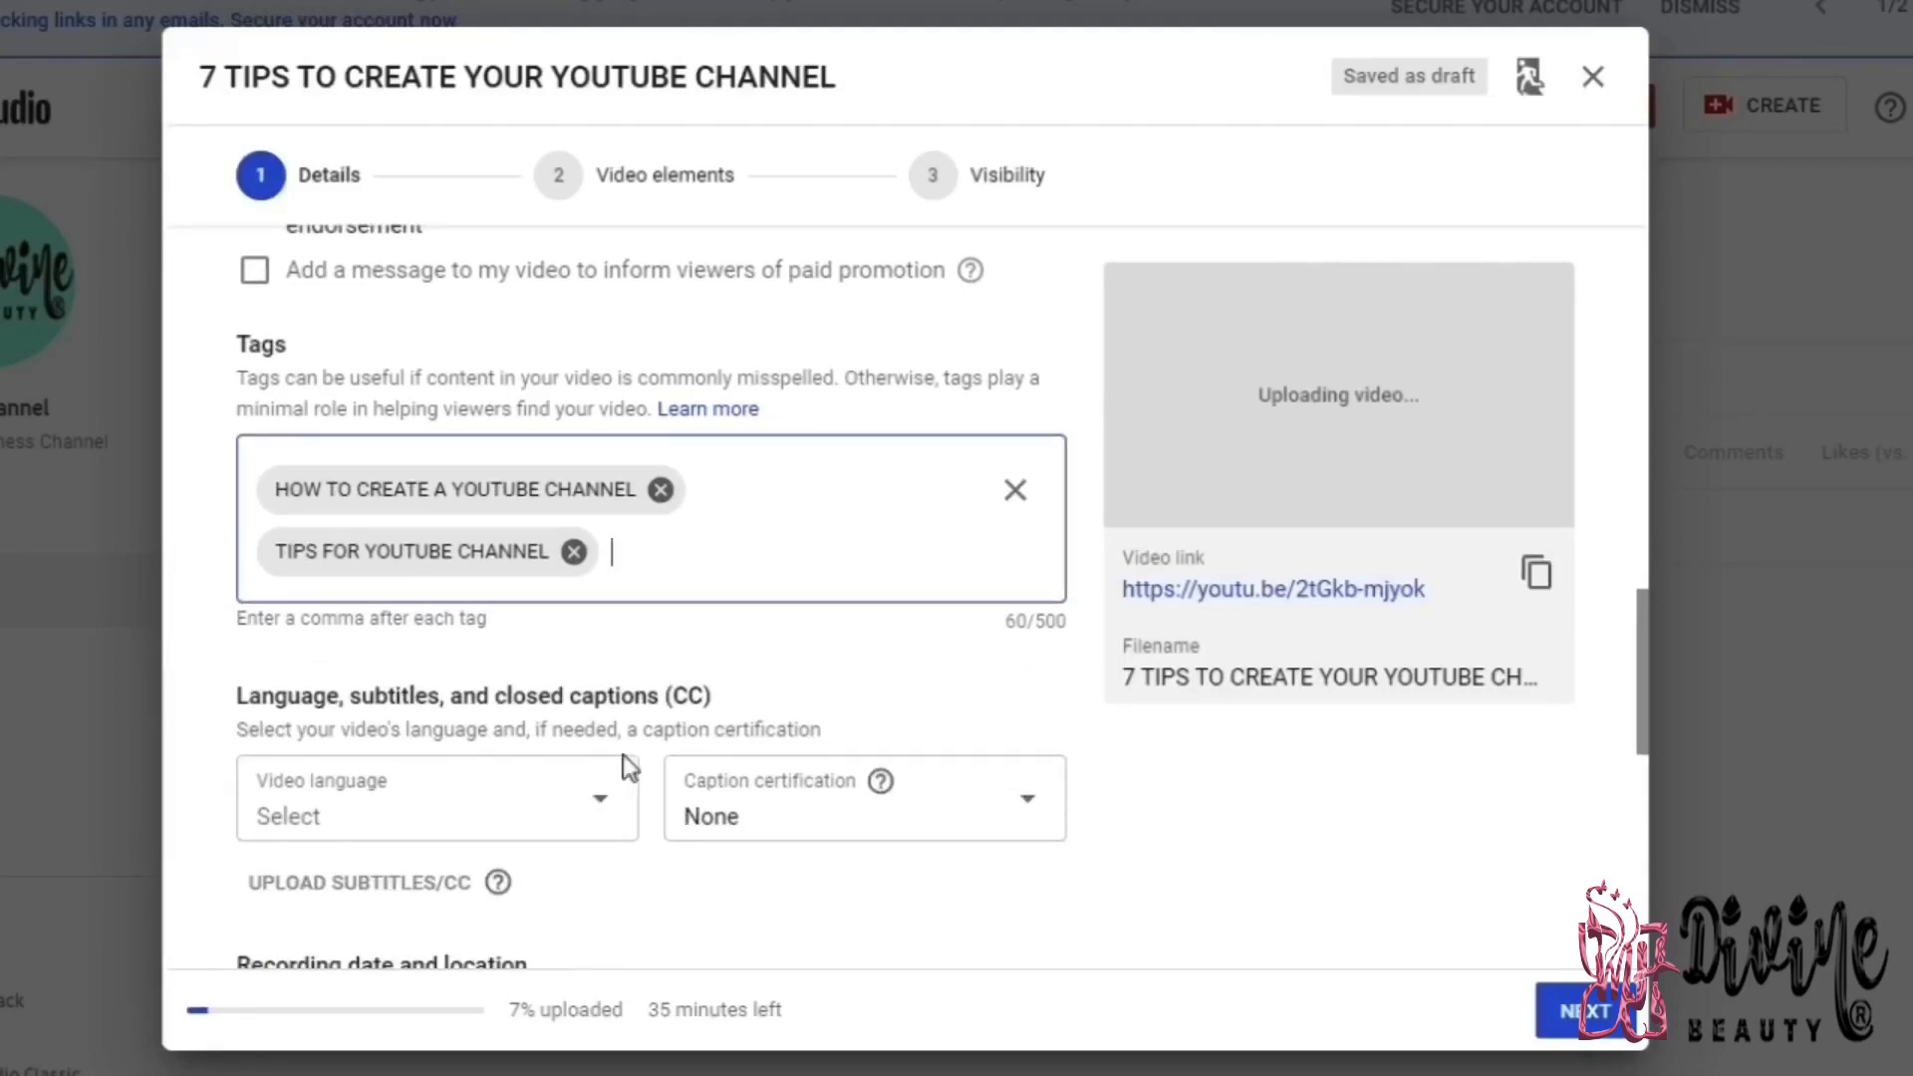
pyautogui.click(606, 815)
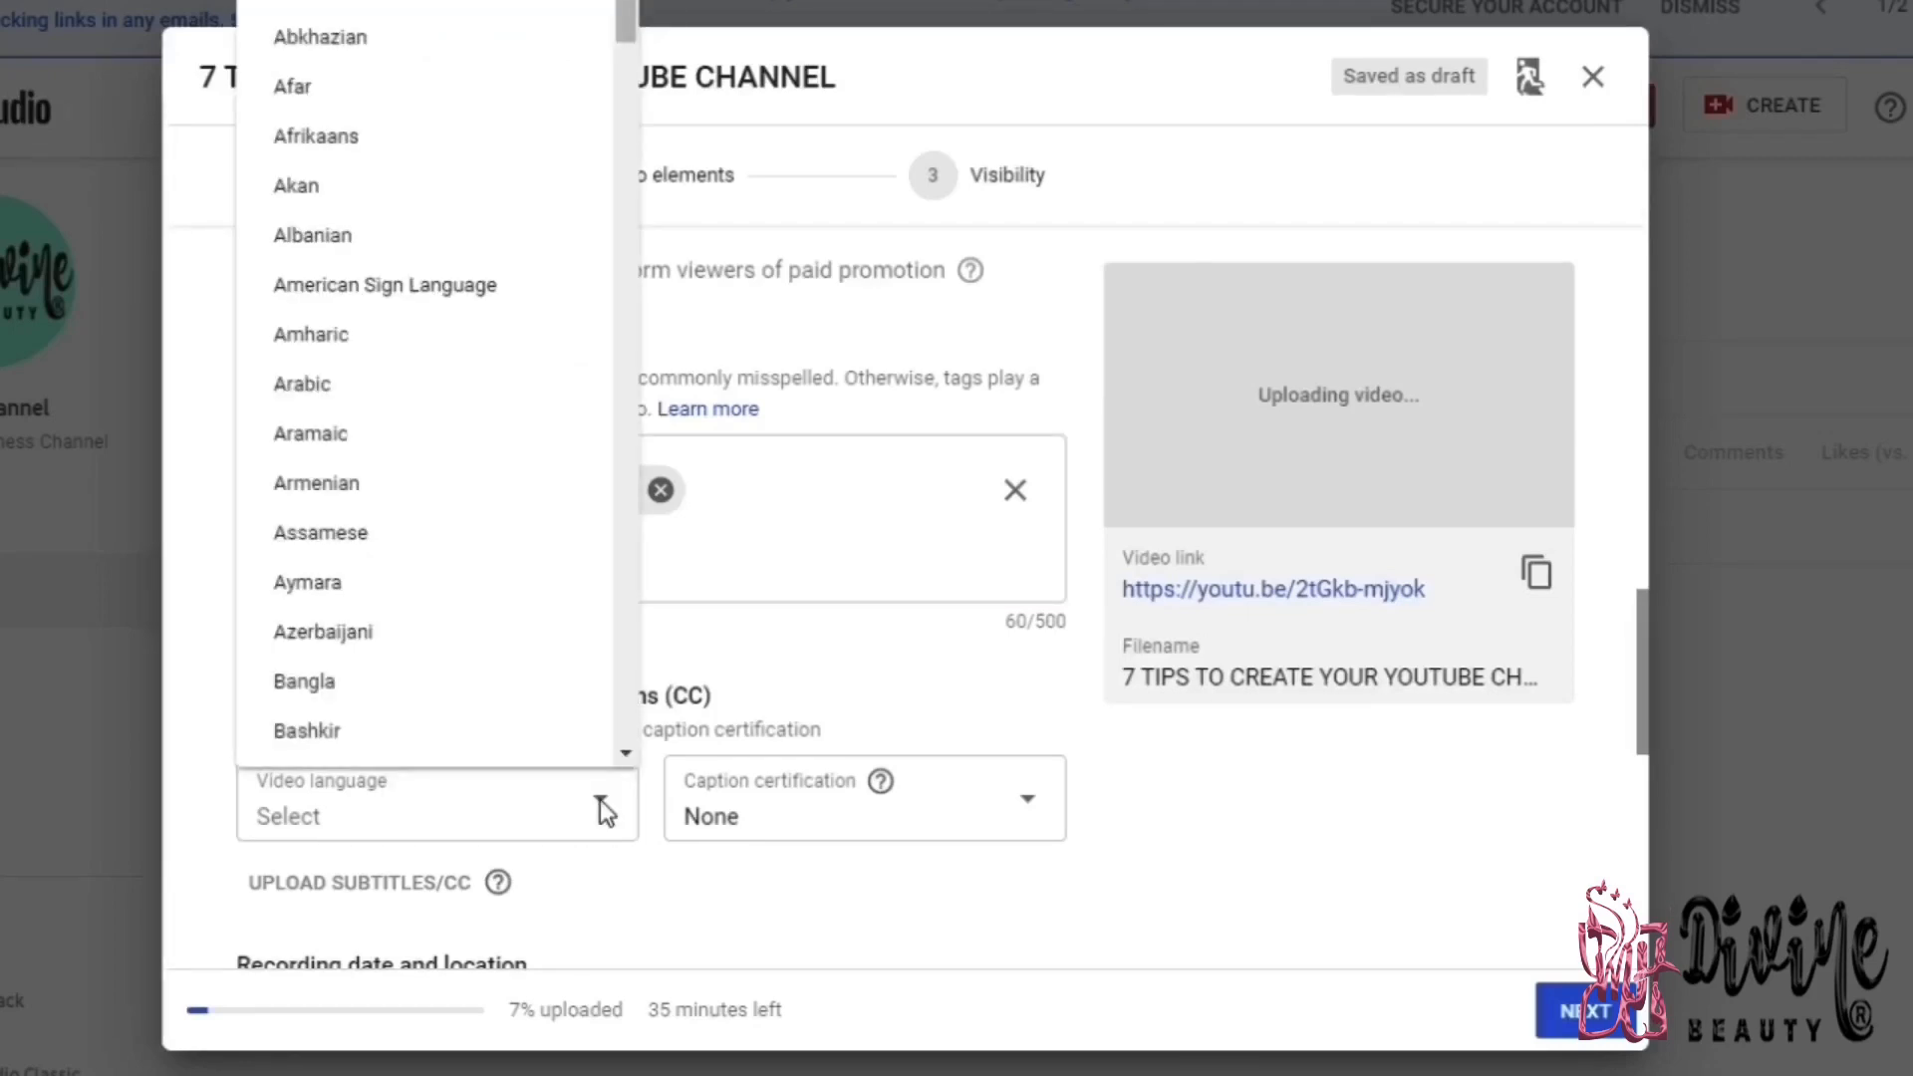
pyautogui.click(696, 869)
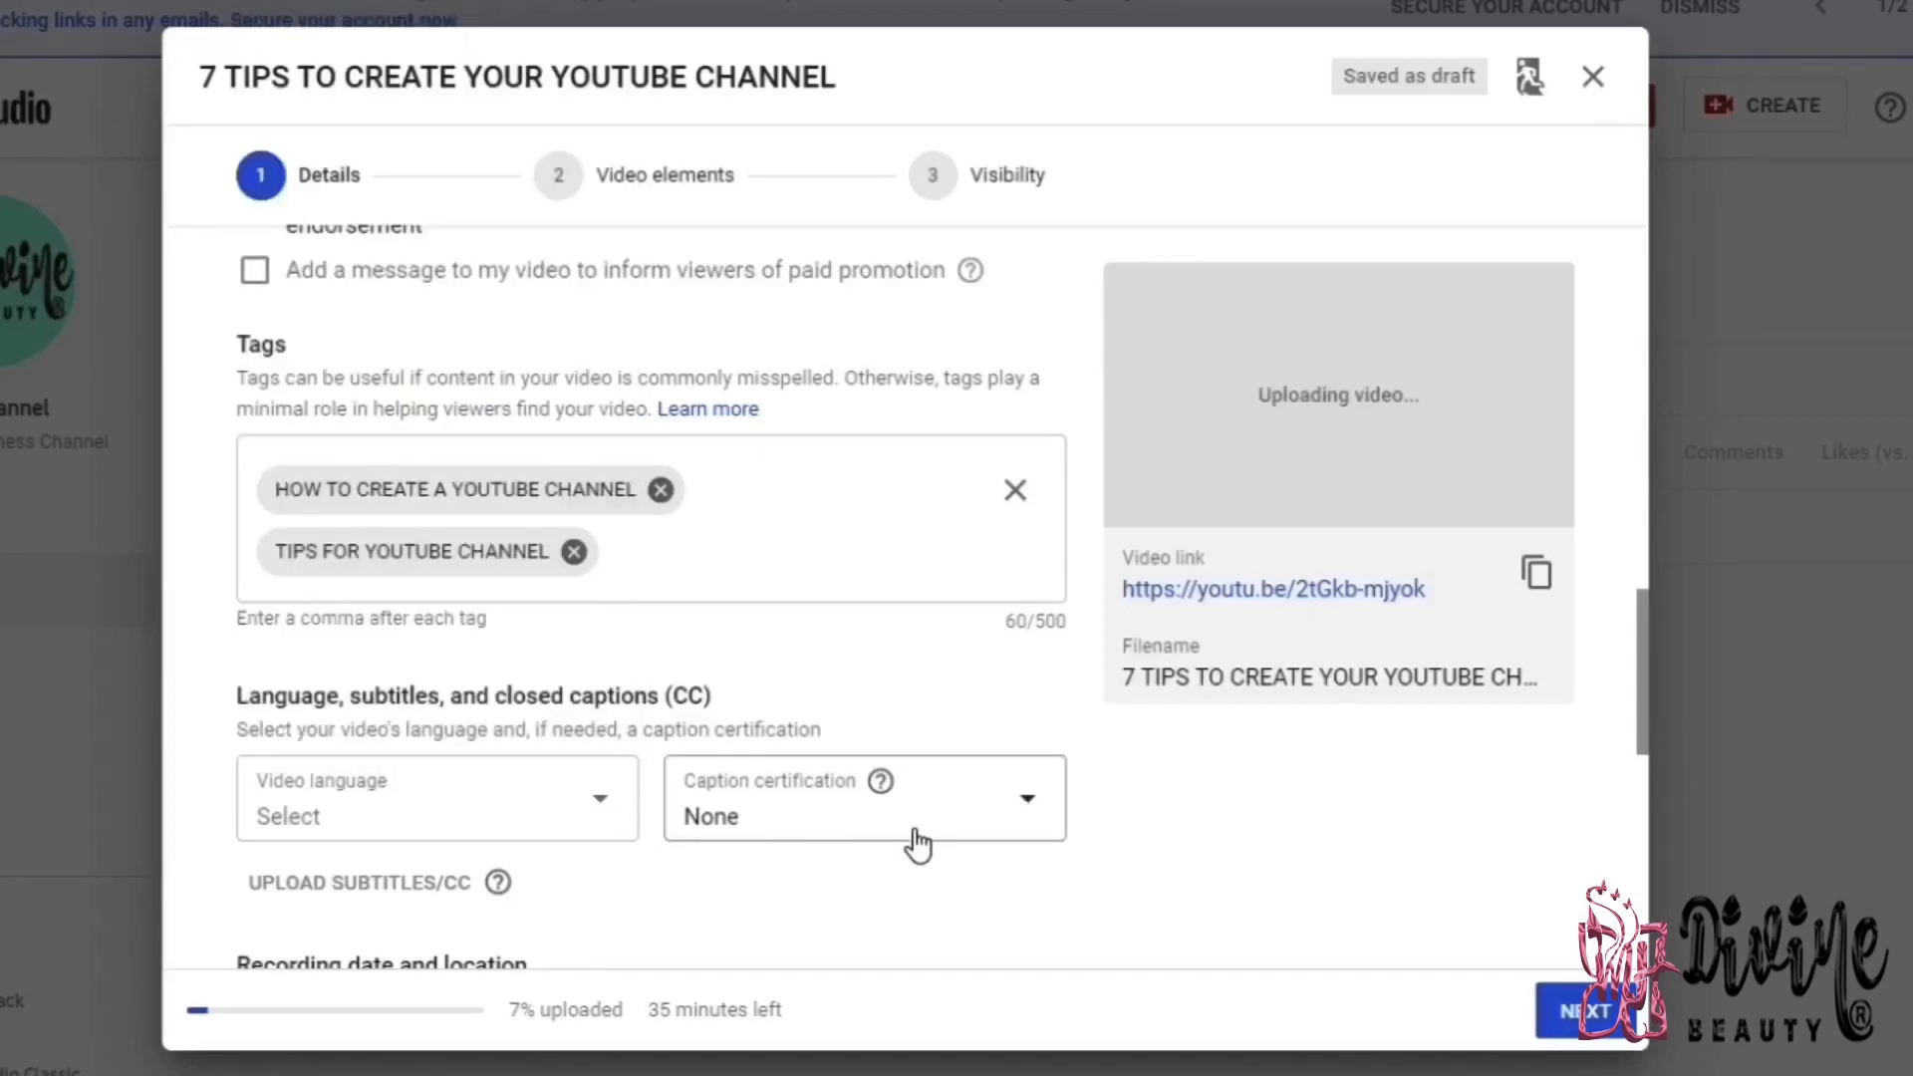
pyautogui.scroll(-2, 915, 842)
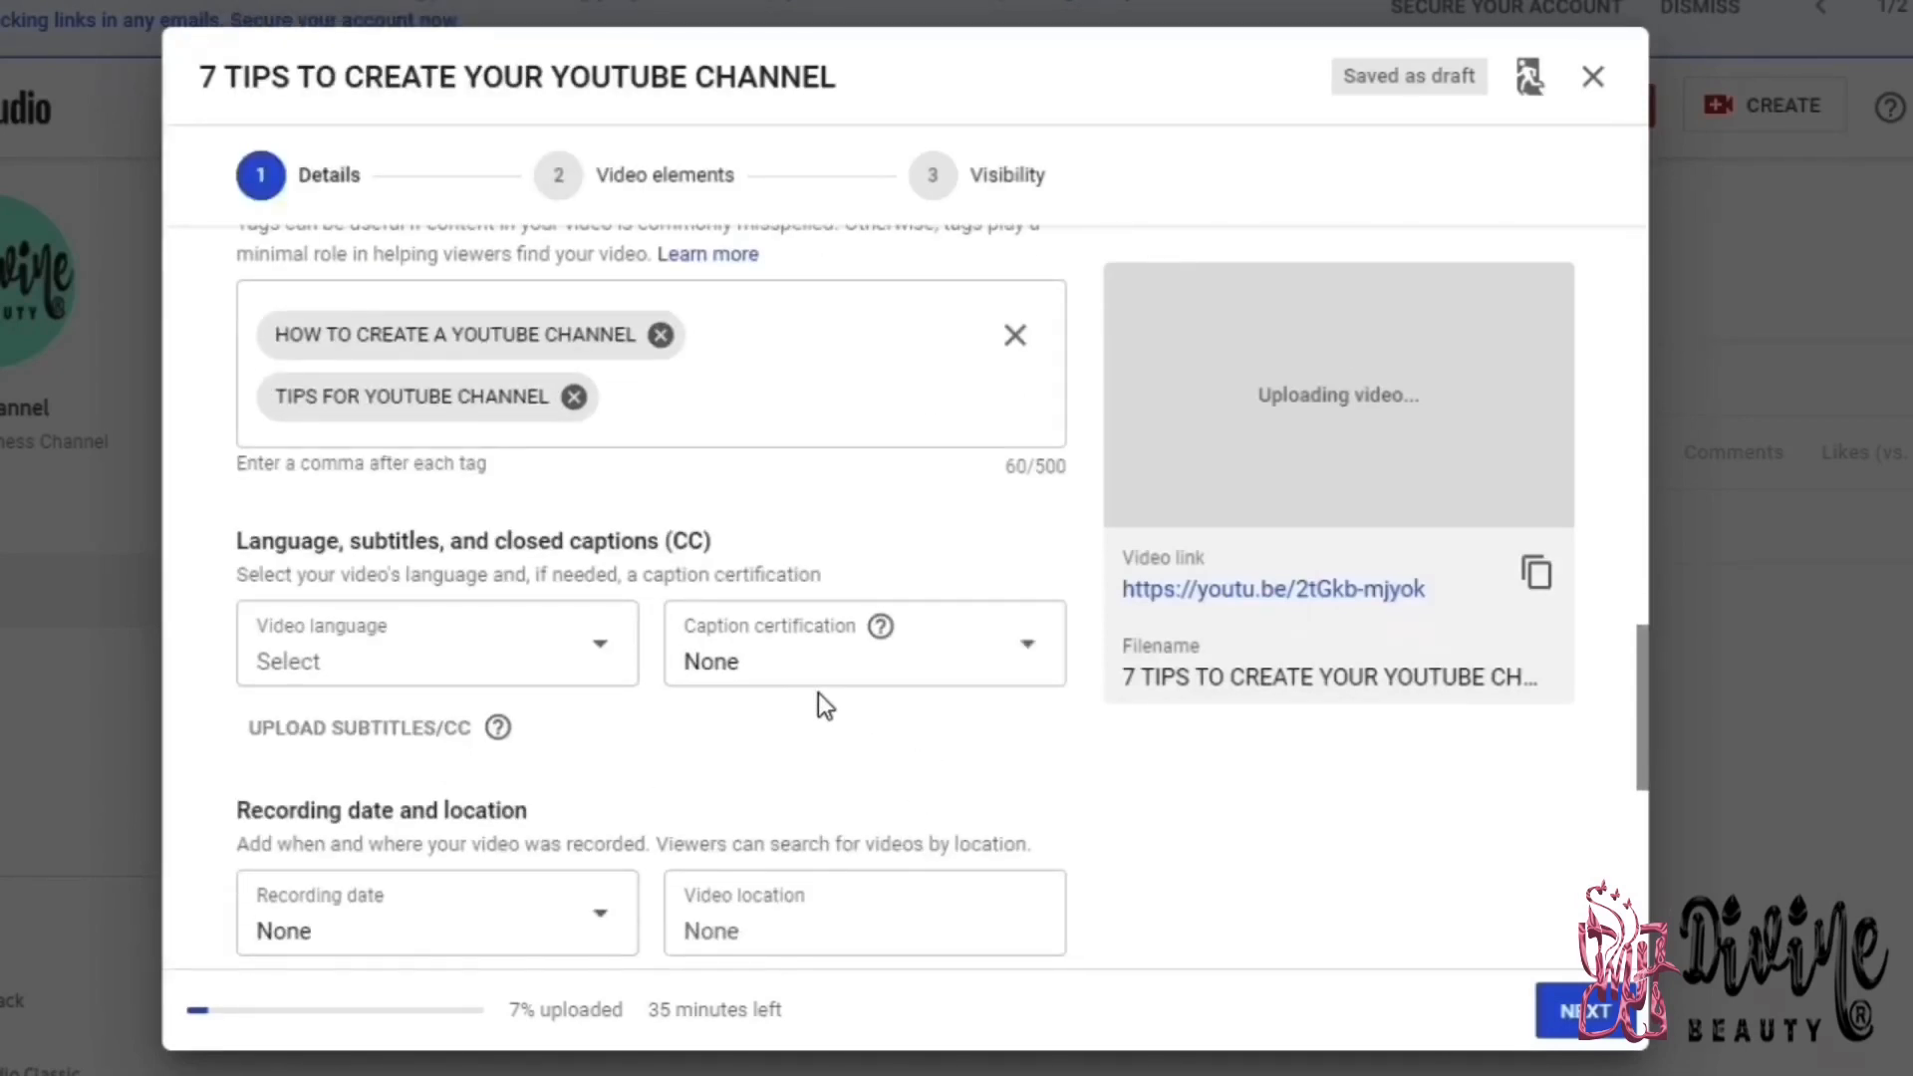
pyautogui.scroll(-2, 818, 692)
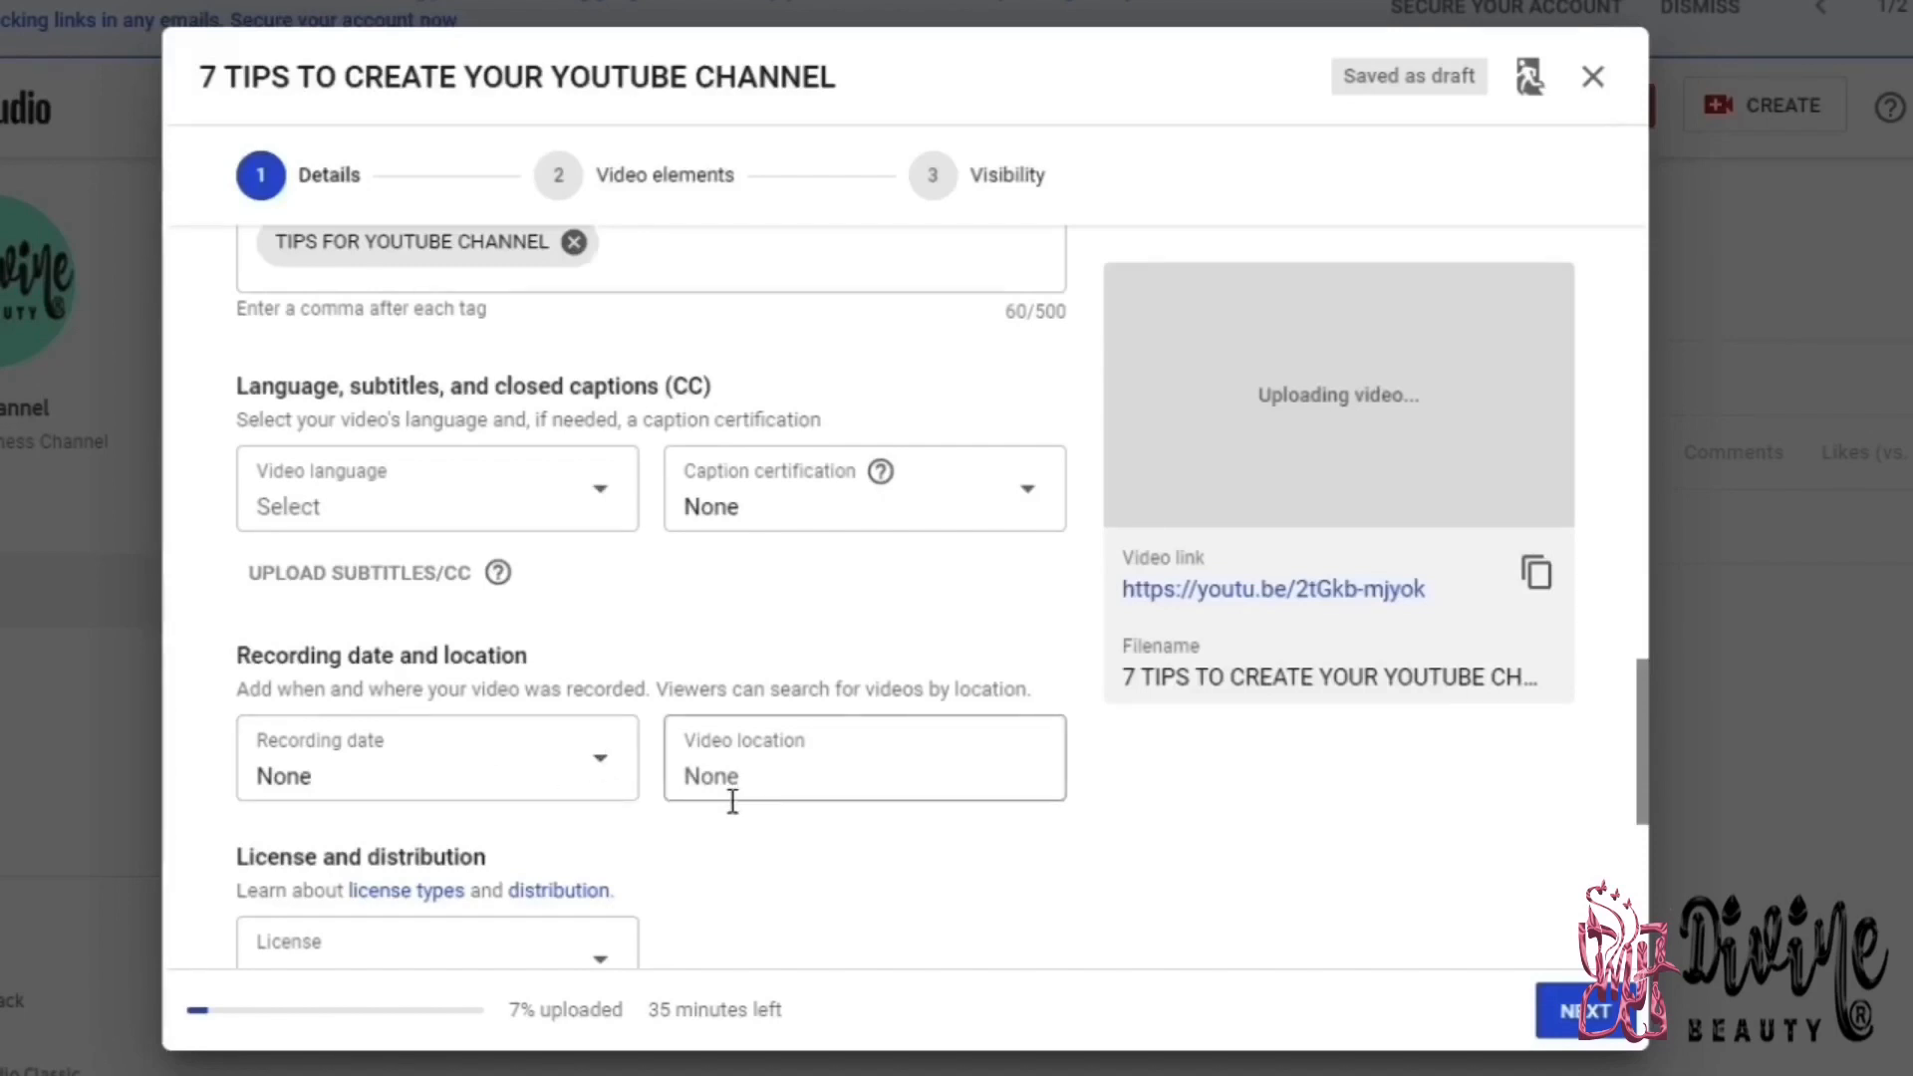
pyautogui.scroll(-3, 727, 807)
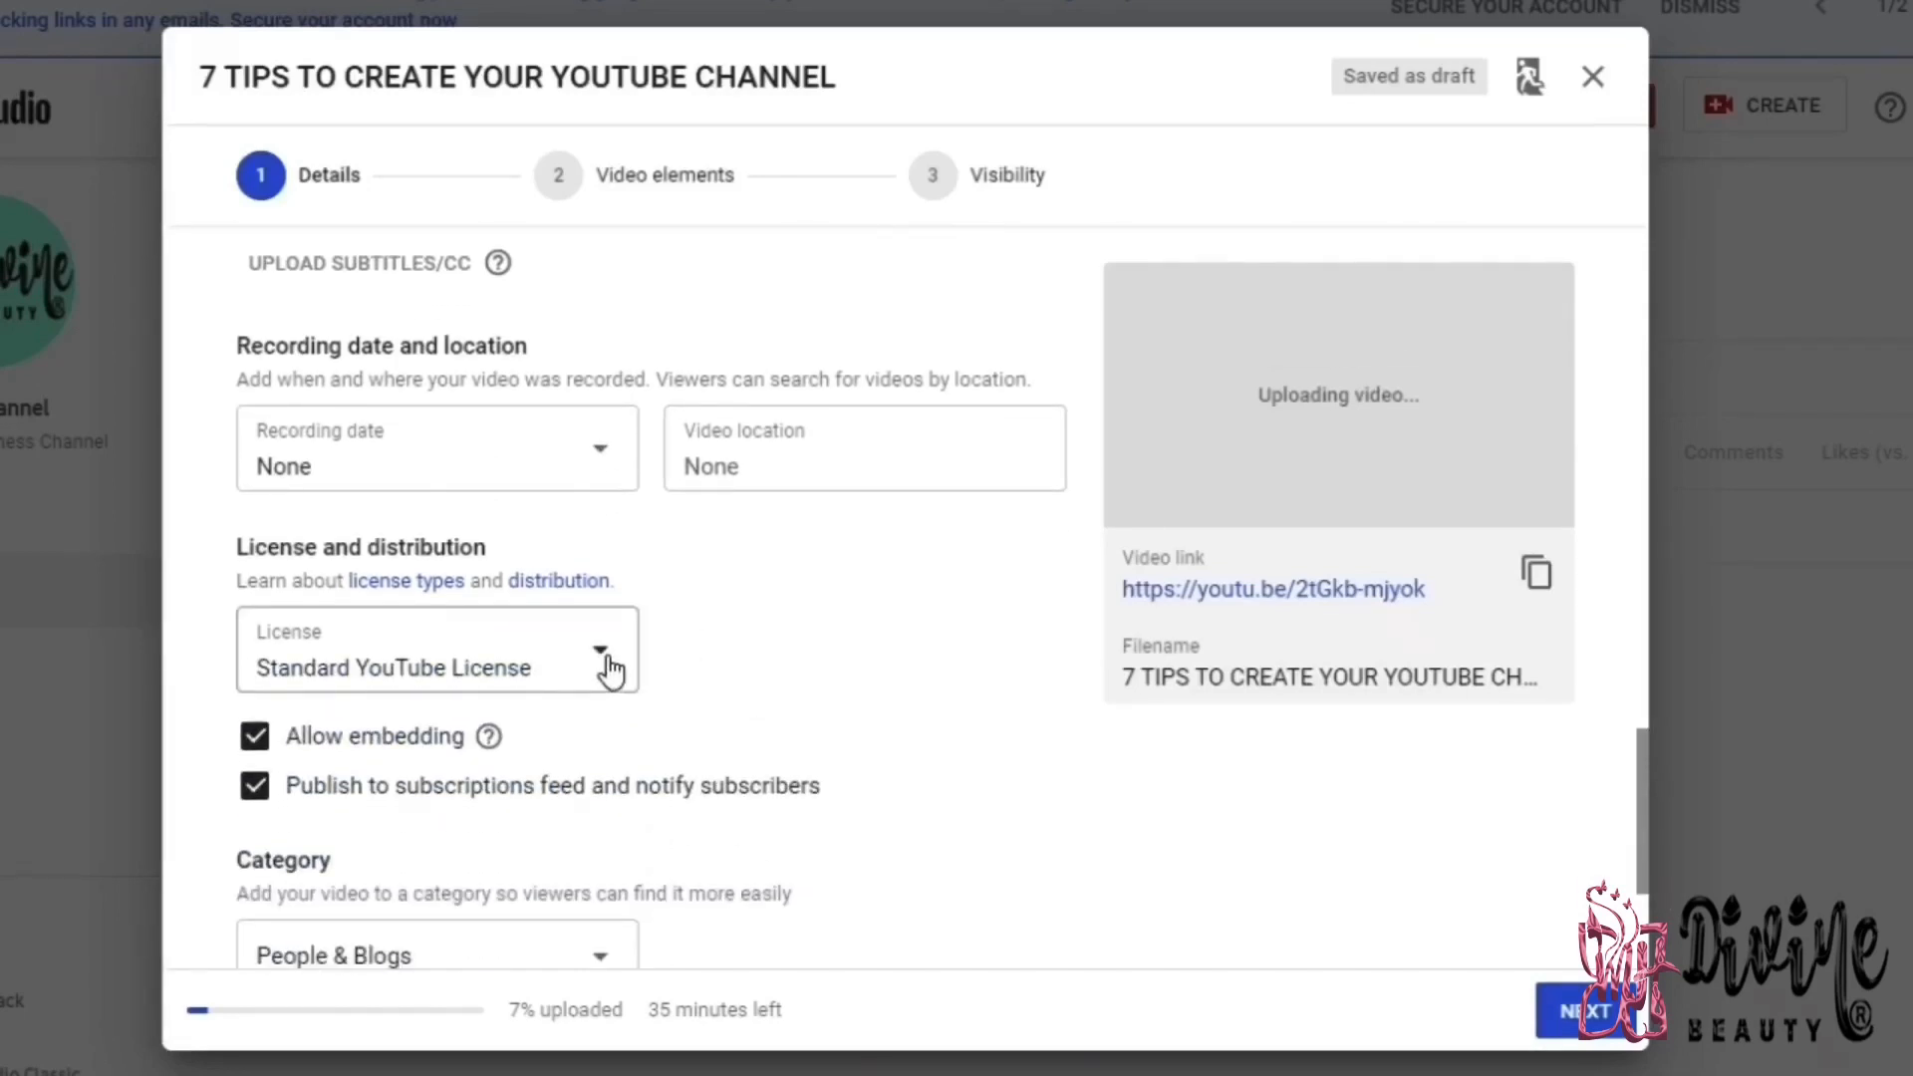
pyautogui.scroll(-3, 778, 647)
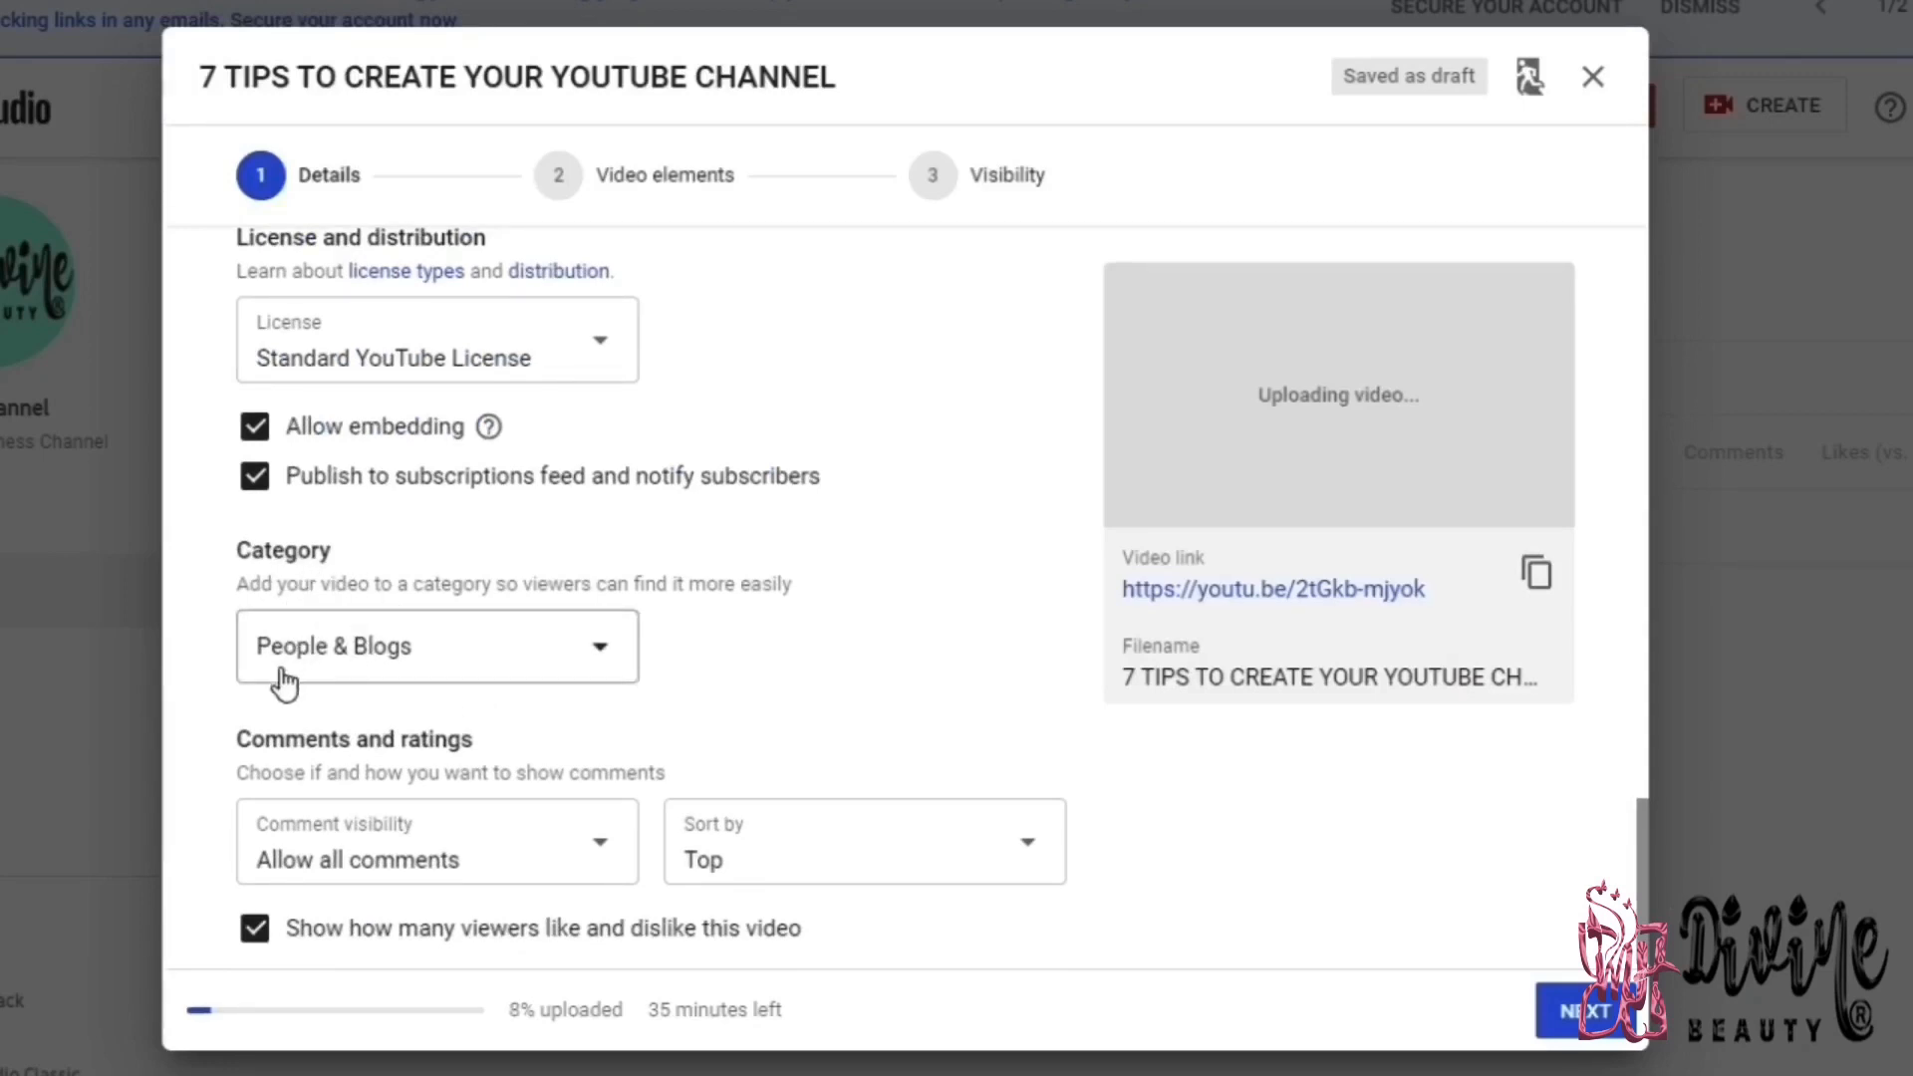
# - Set the video category to Howto & Style
pyautogui.click(603, 652)
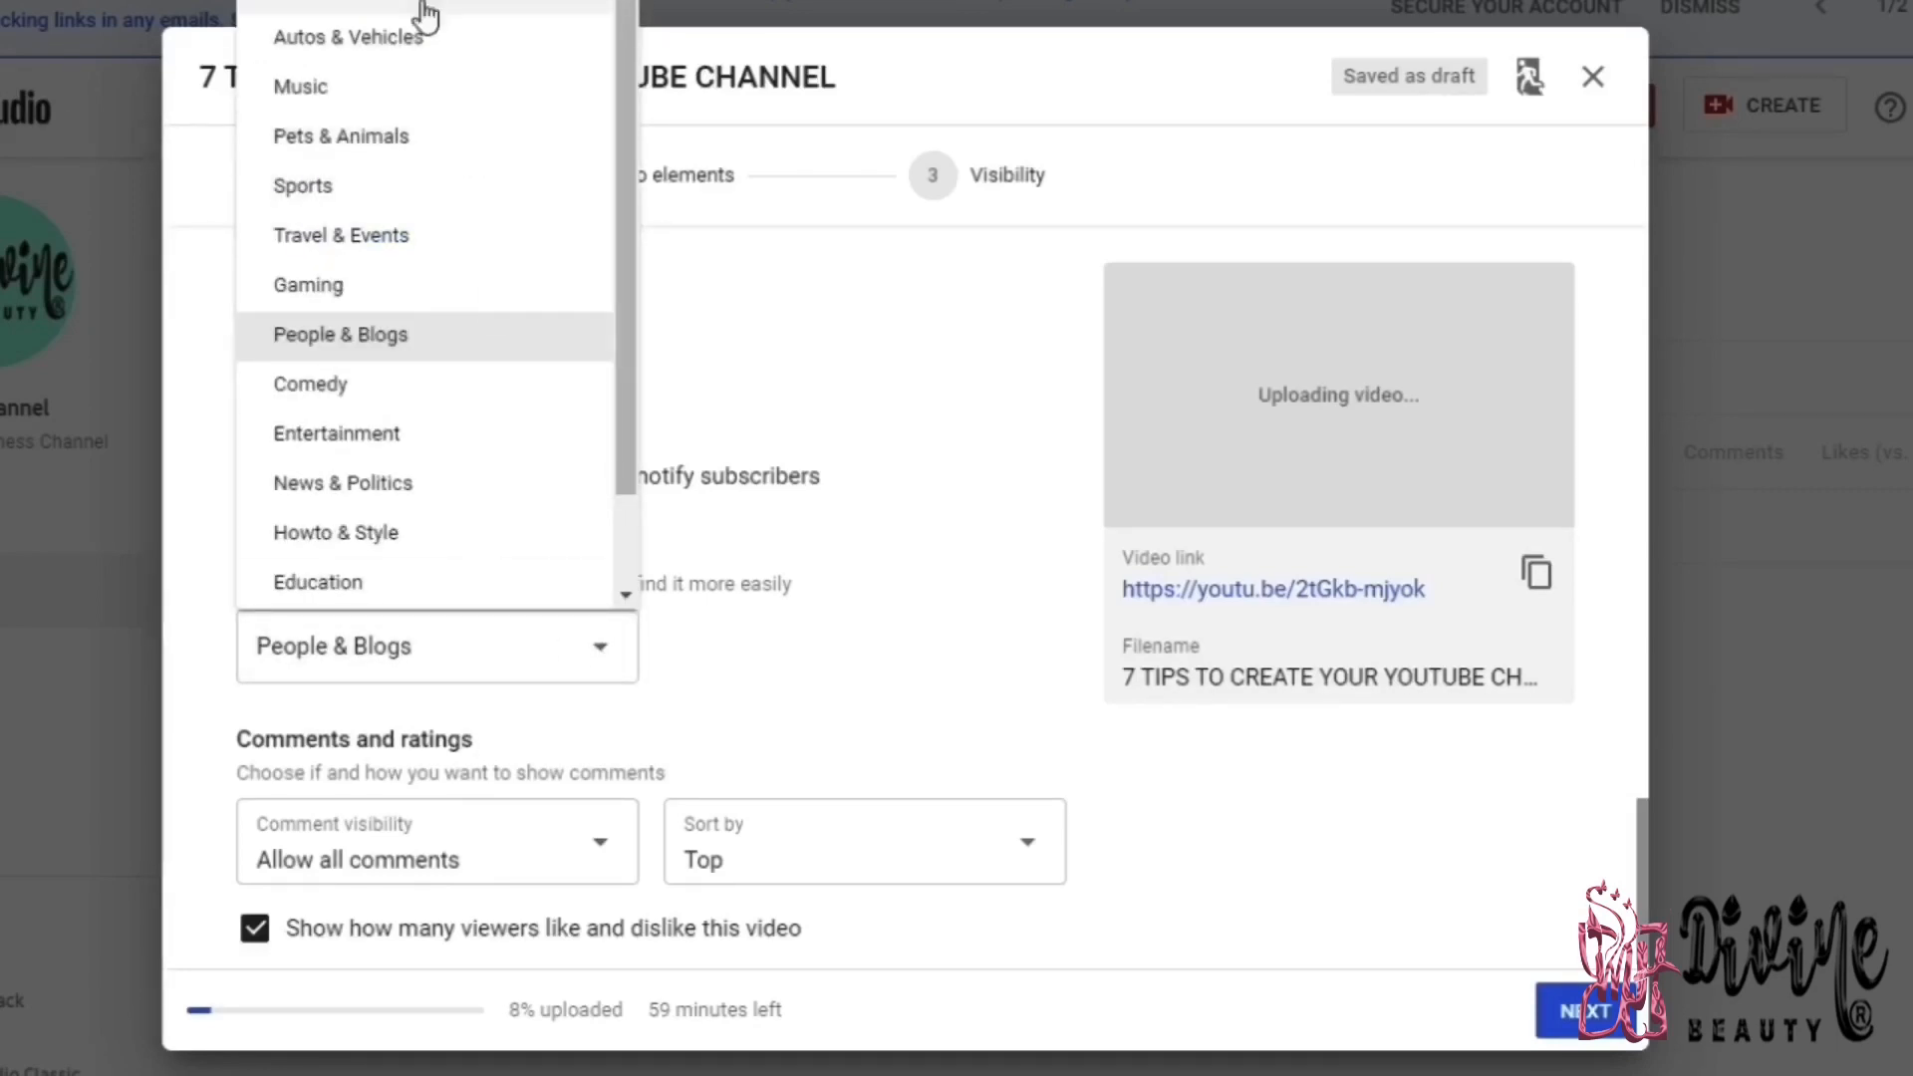
pyautogui.click(343, 538)
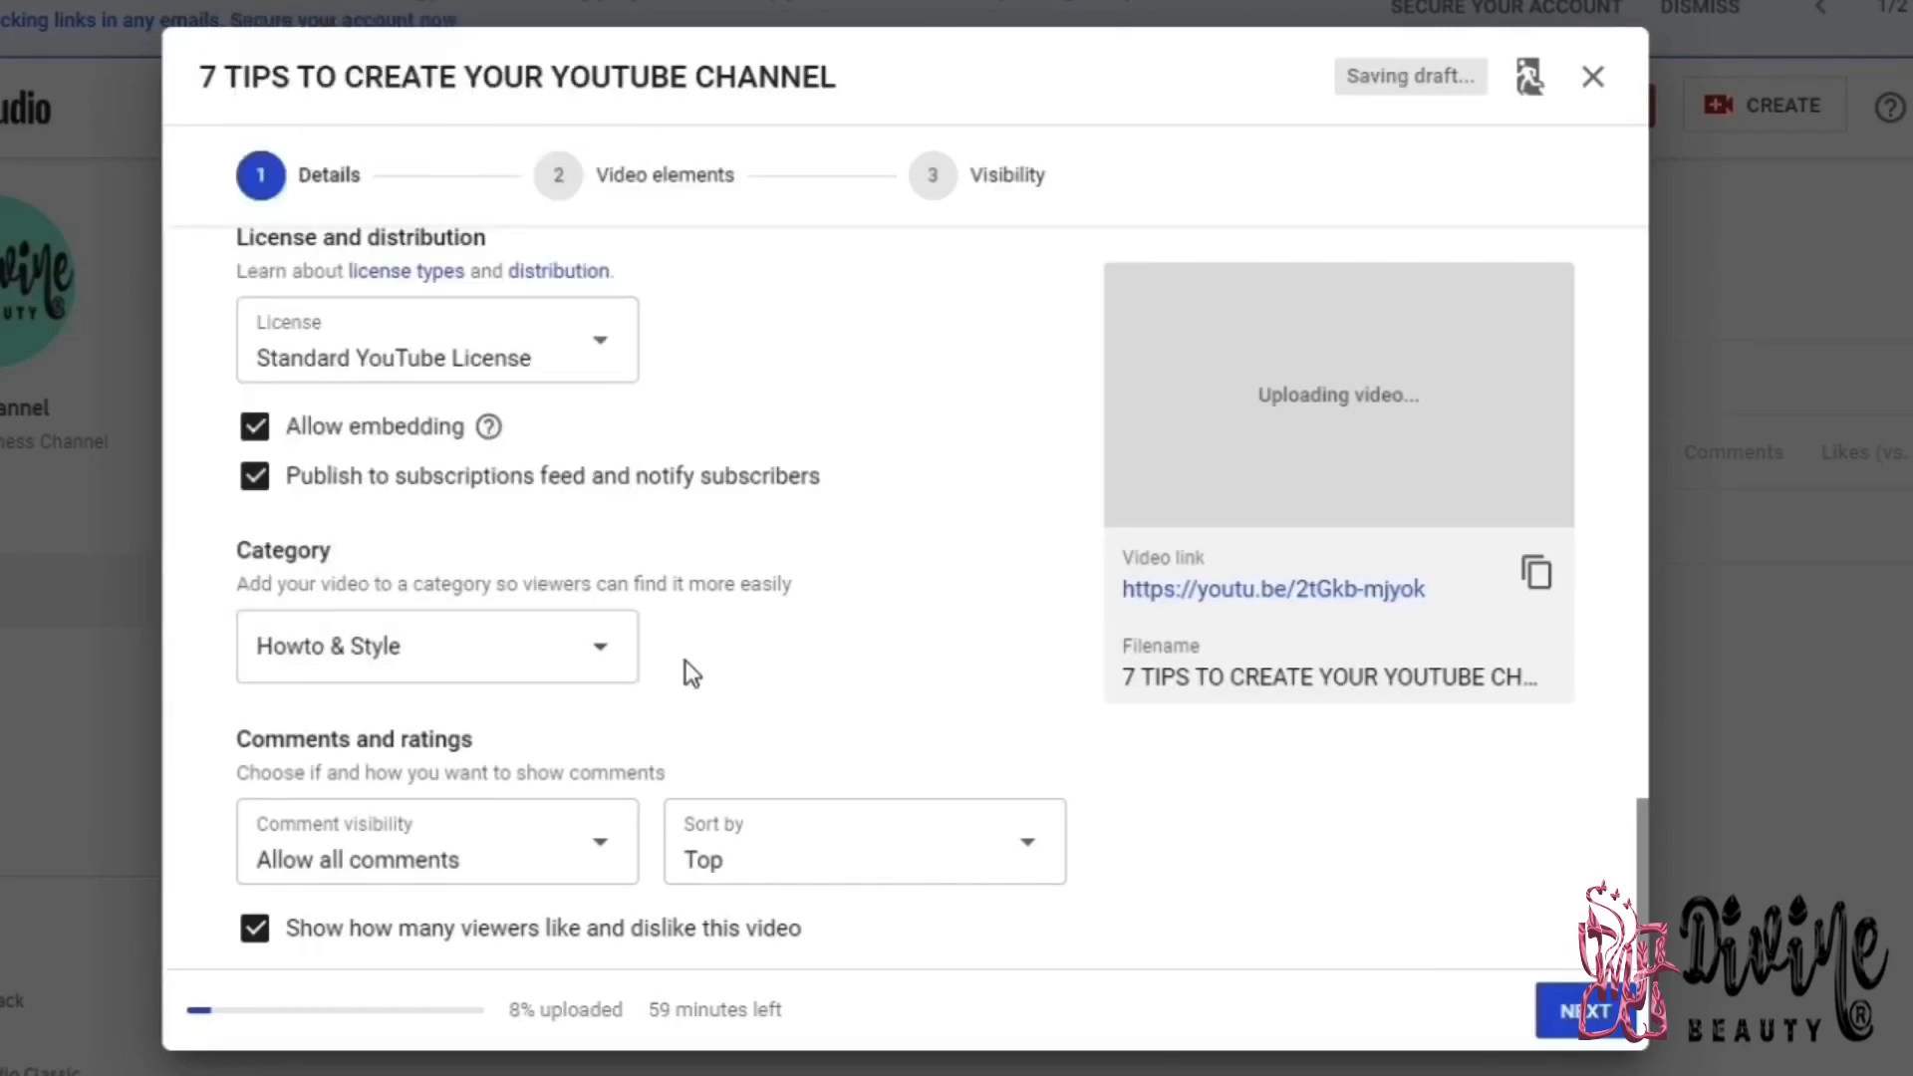
pyautogui.scroll(-1, 718, 643)
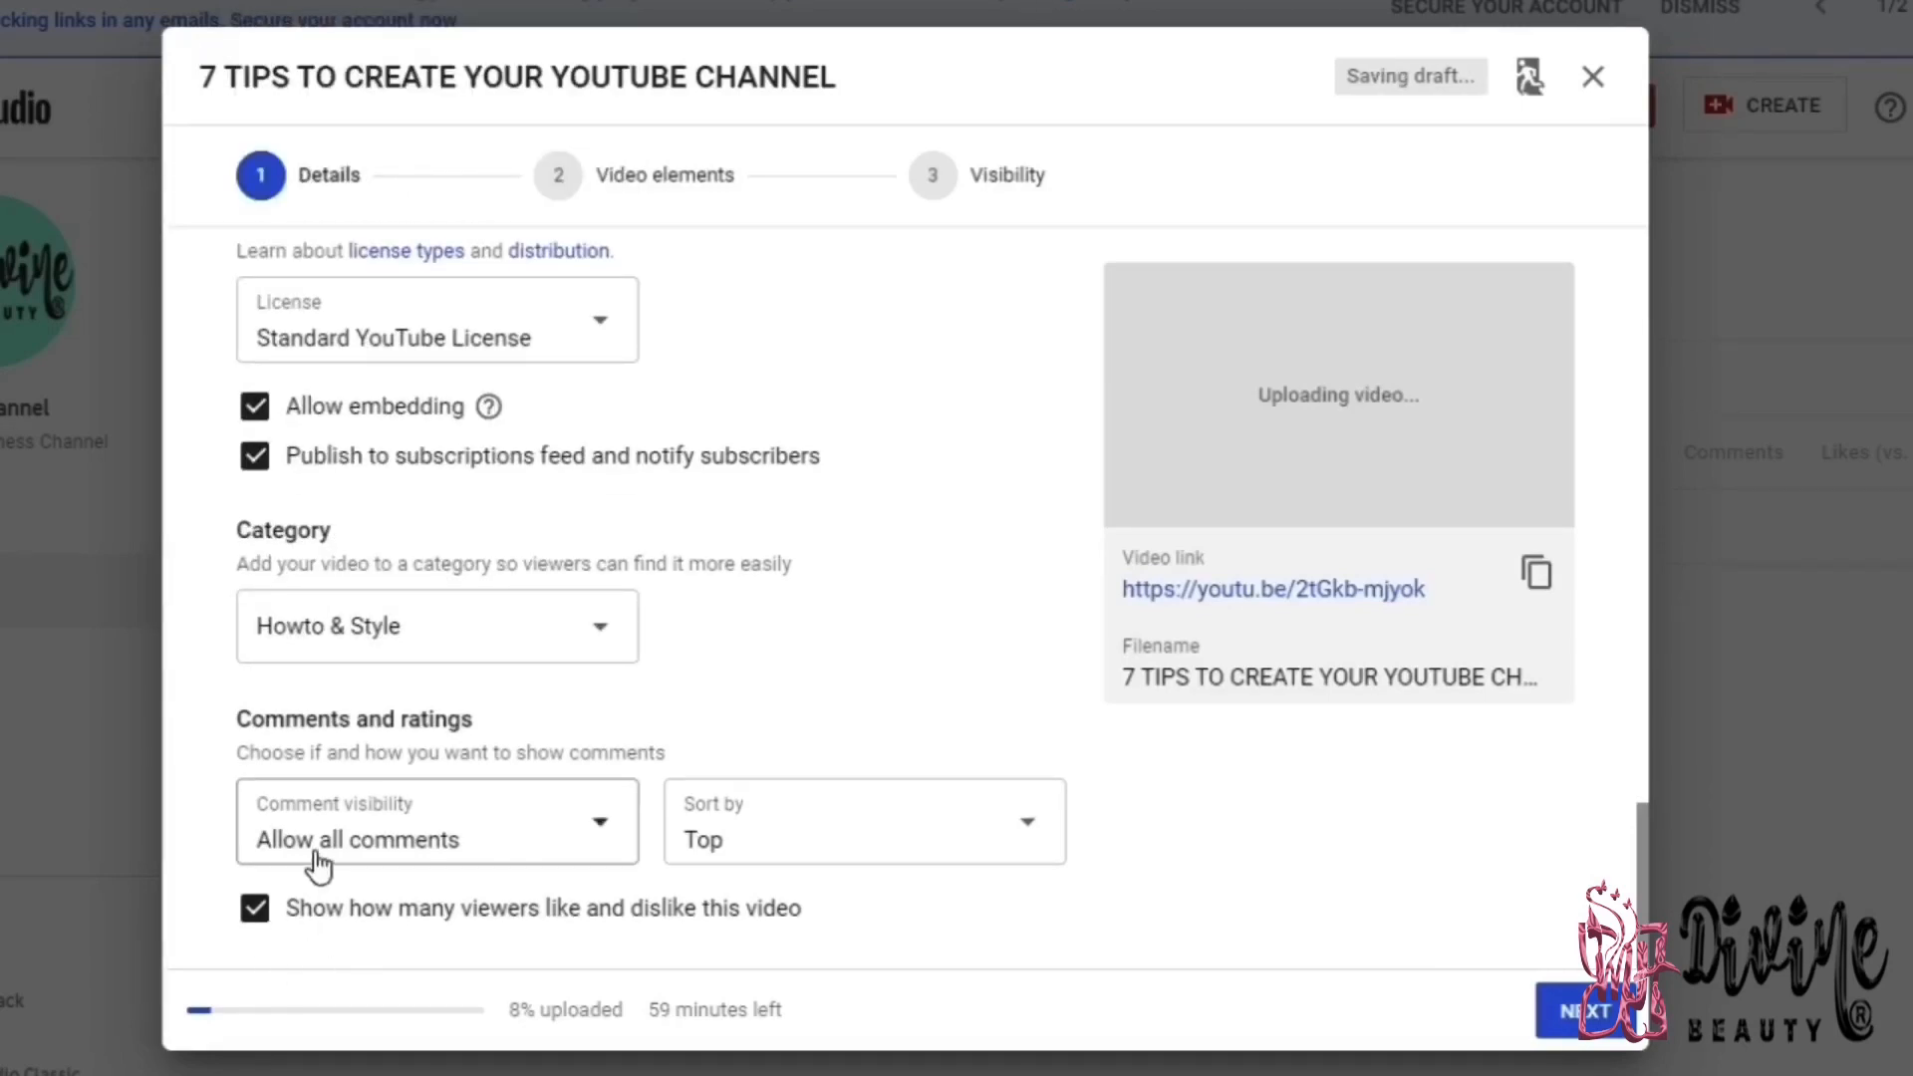
# - Keep comments on Allow all comments and sort them by Newest
pyautogui.click(610, 833)
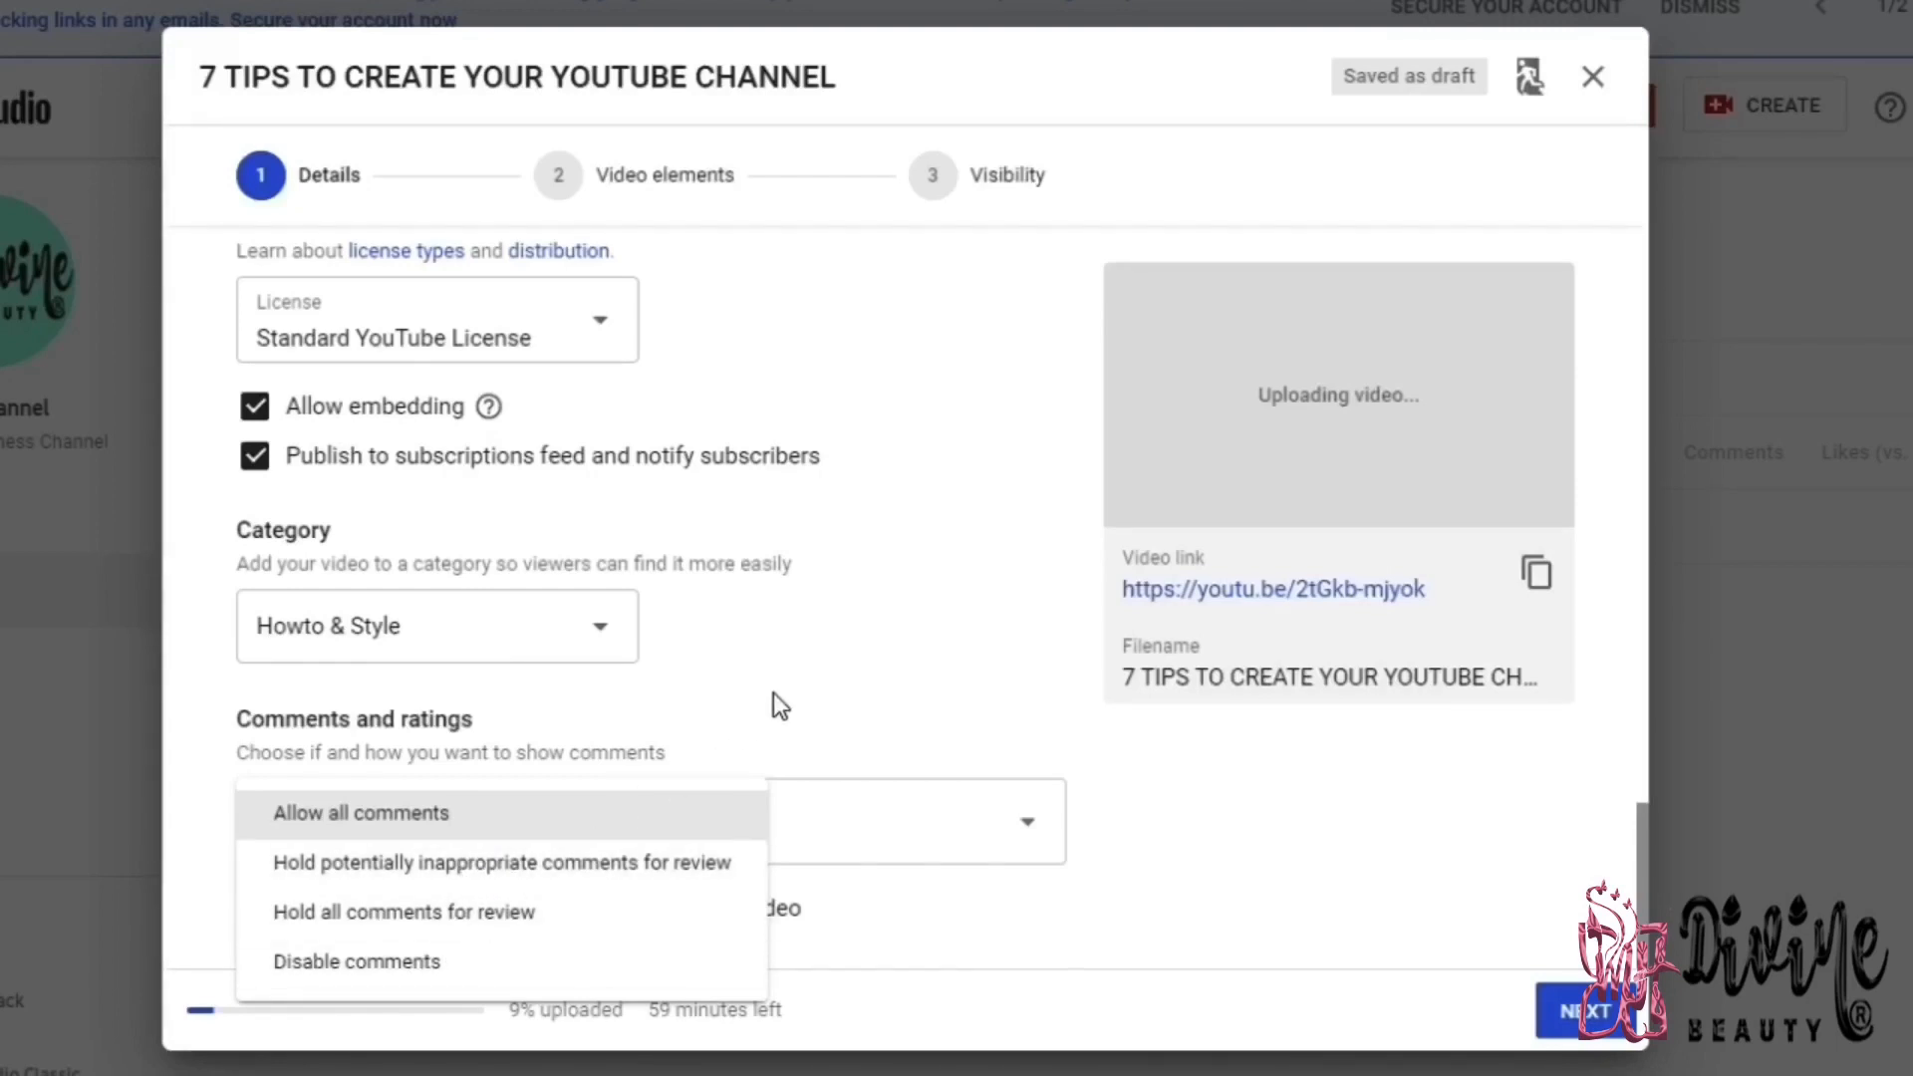
pyautogui.click(448, 823)
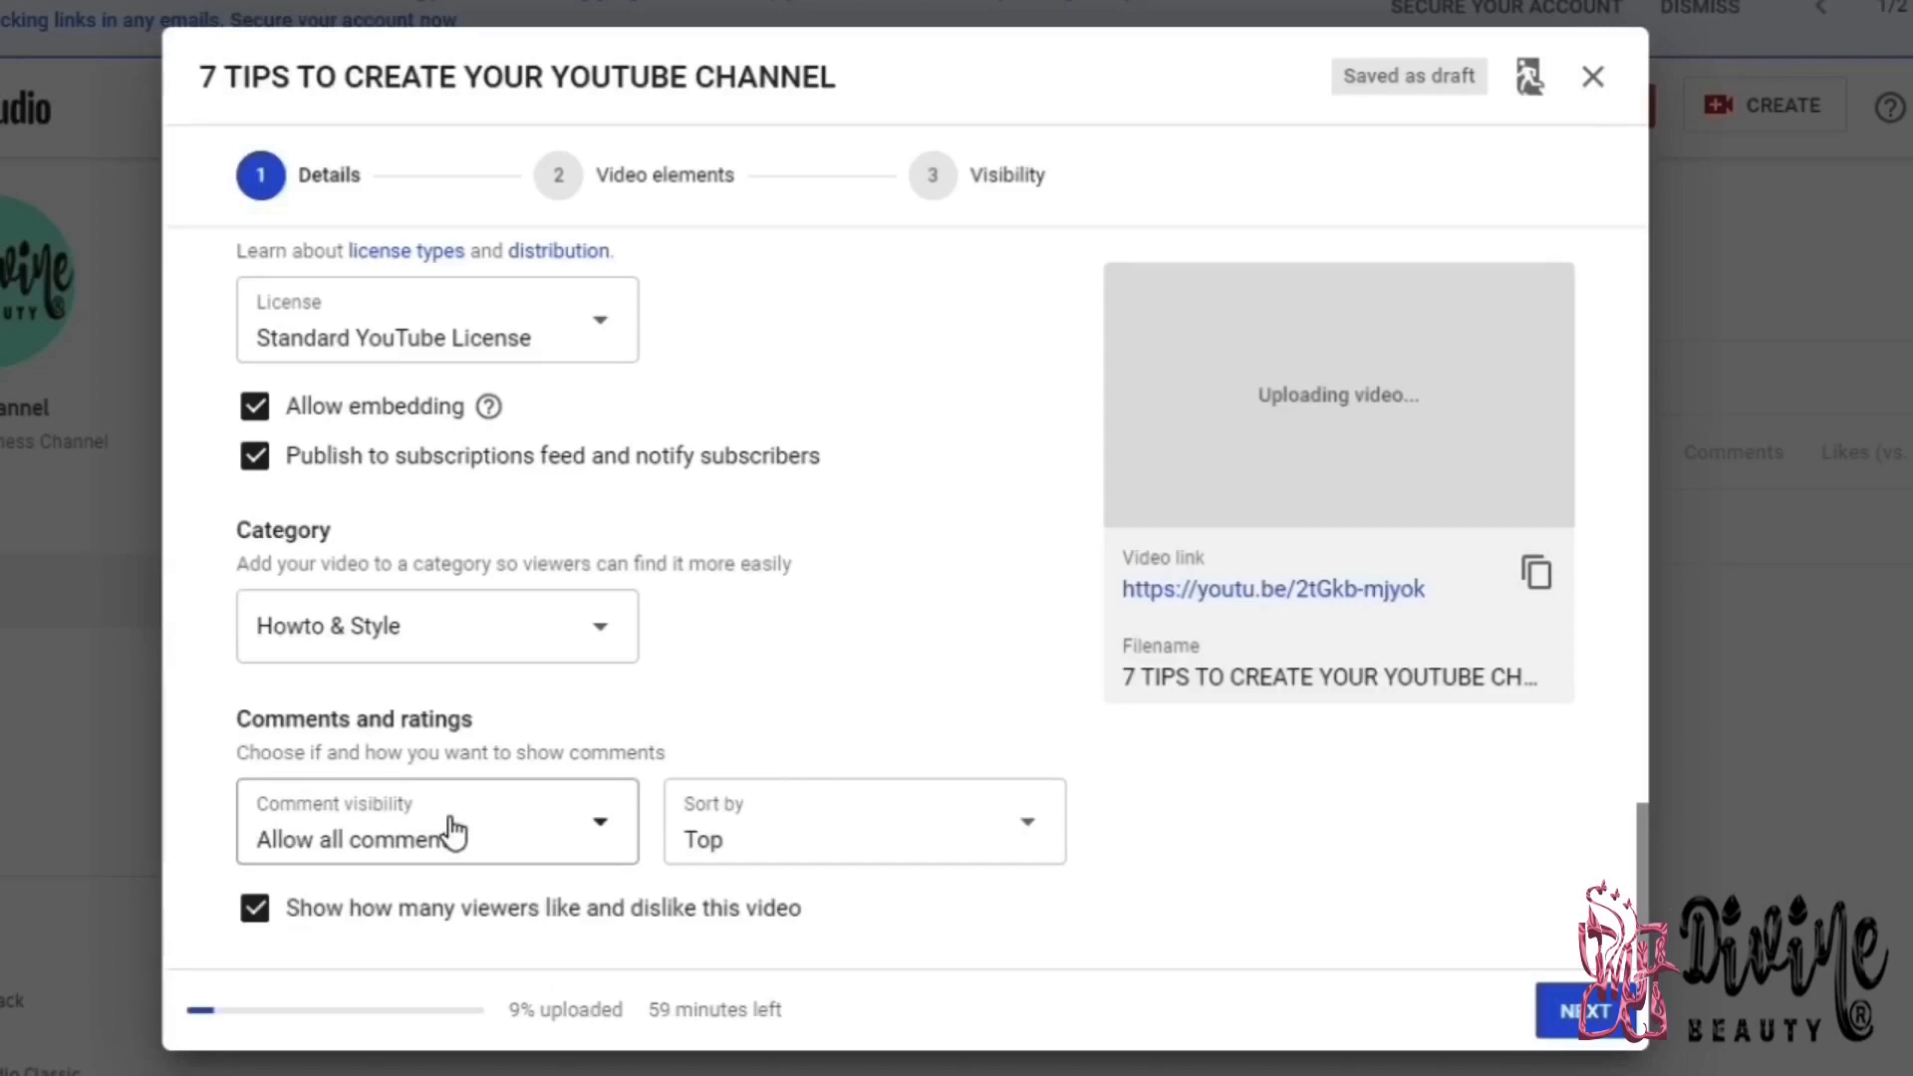
pyautogui.click(1041, 835)
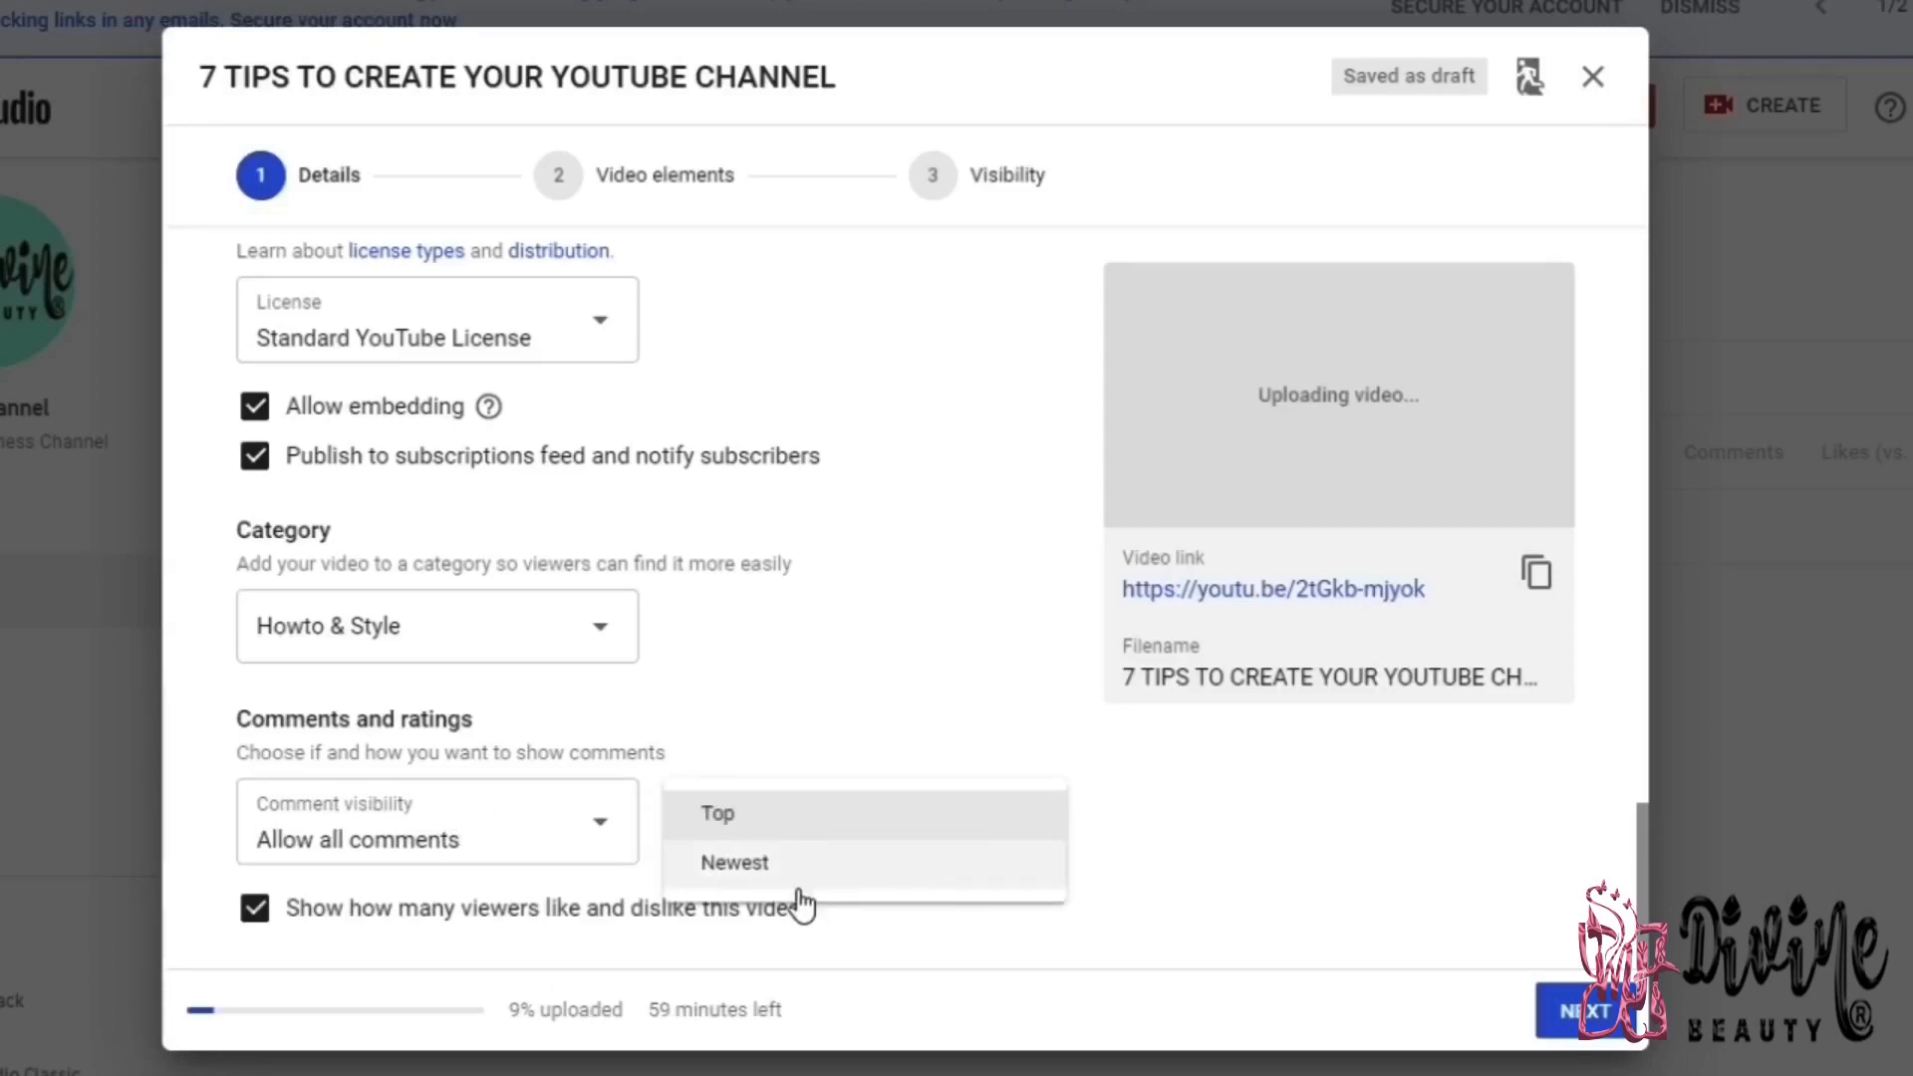
pyautogui.click(735, 869)
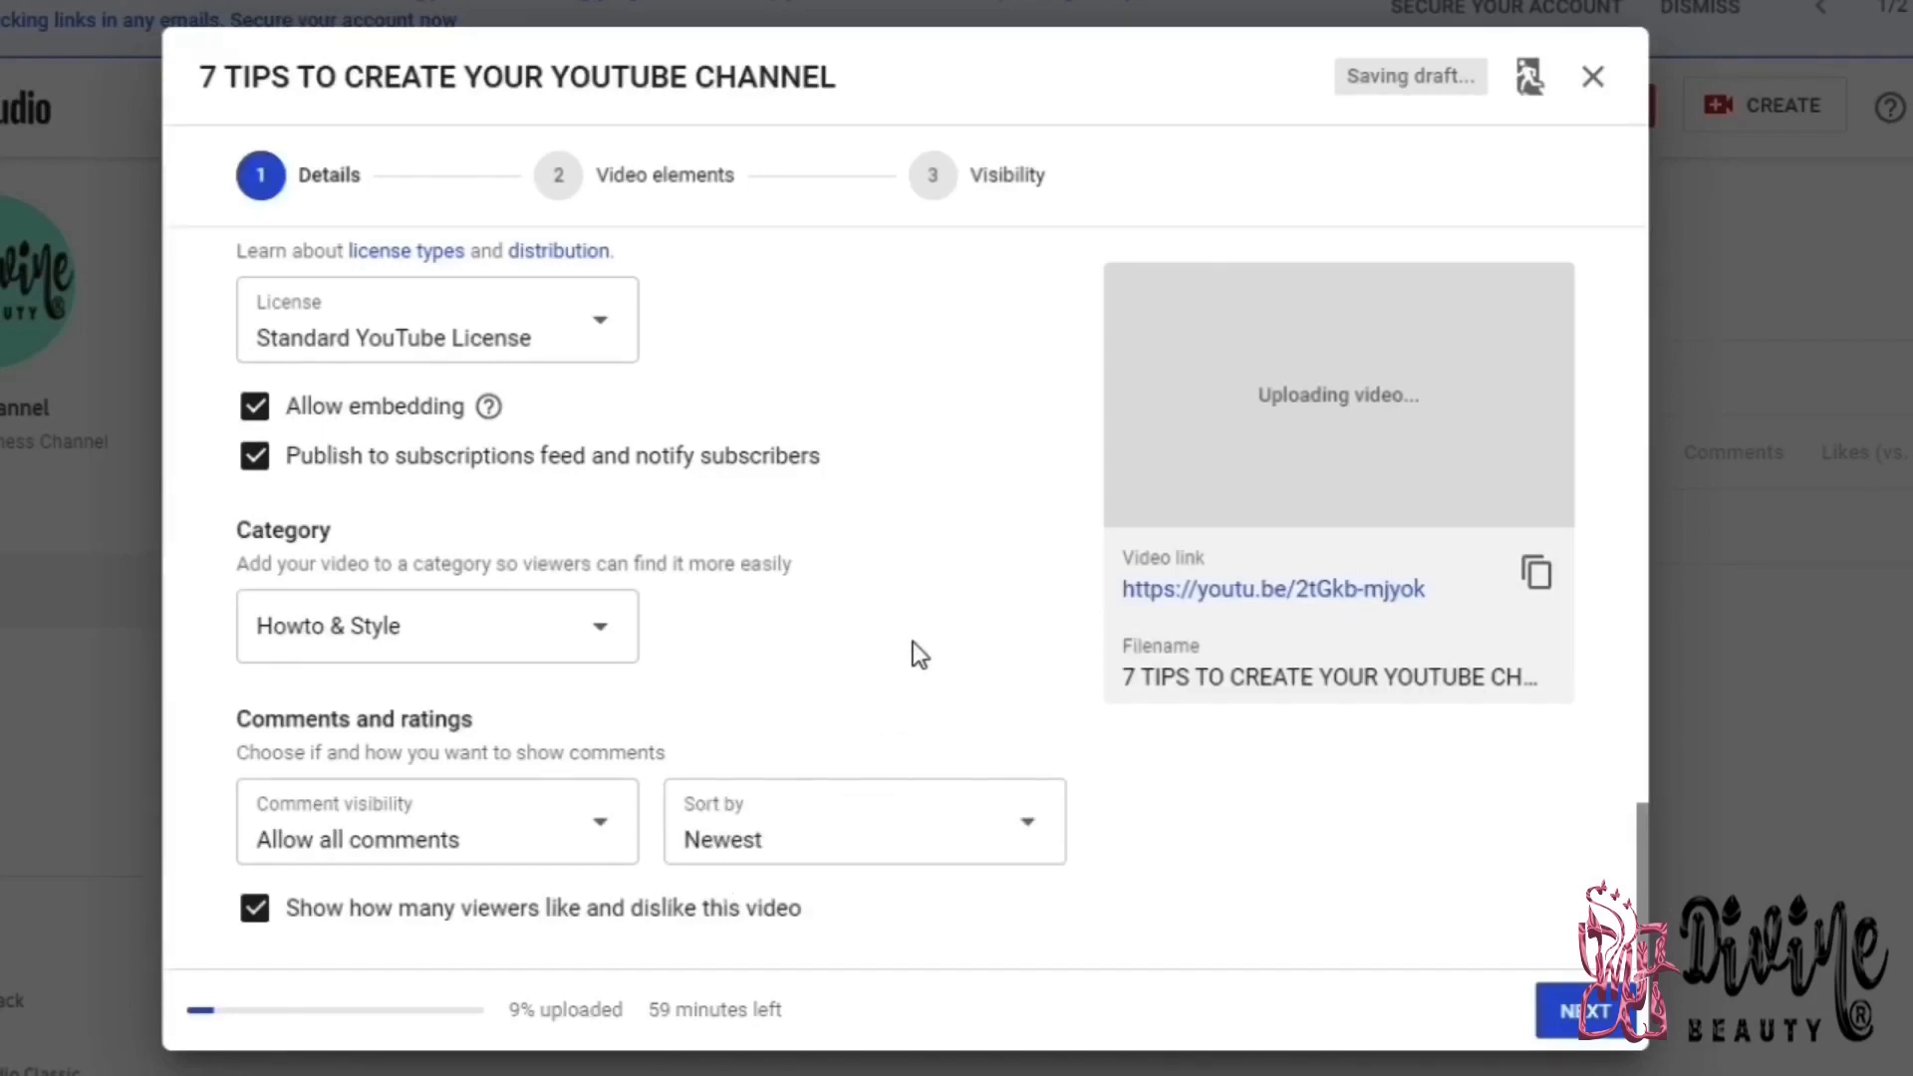
pyautogui.scroll(15, 913, 641)
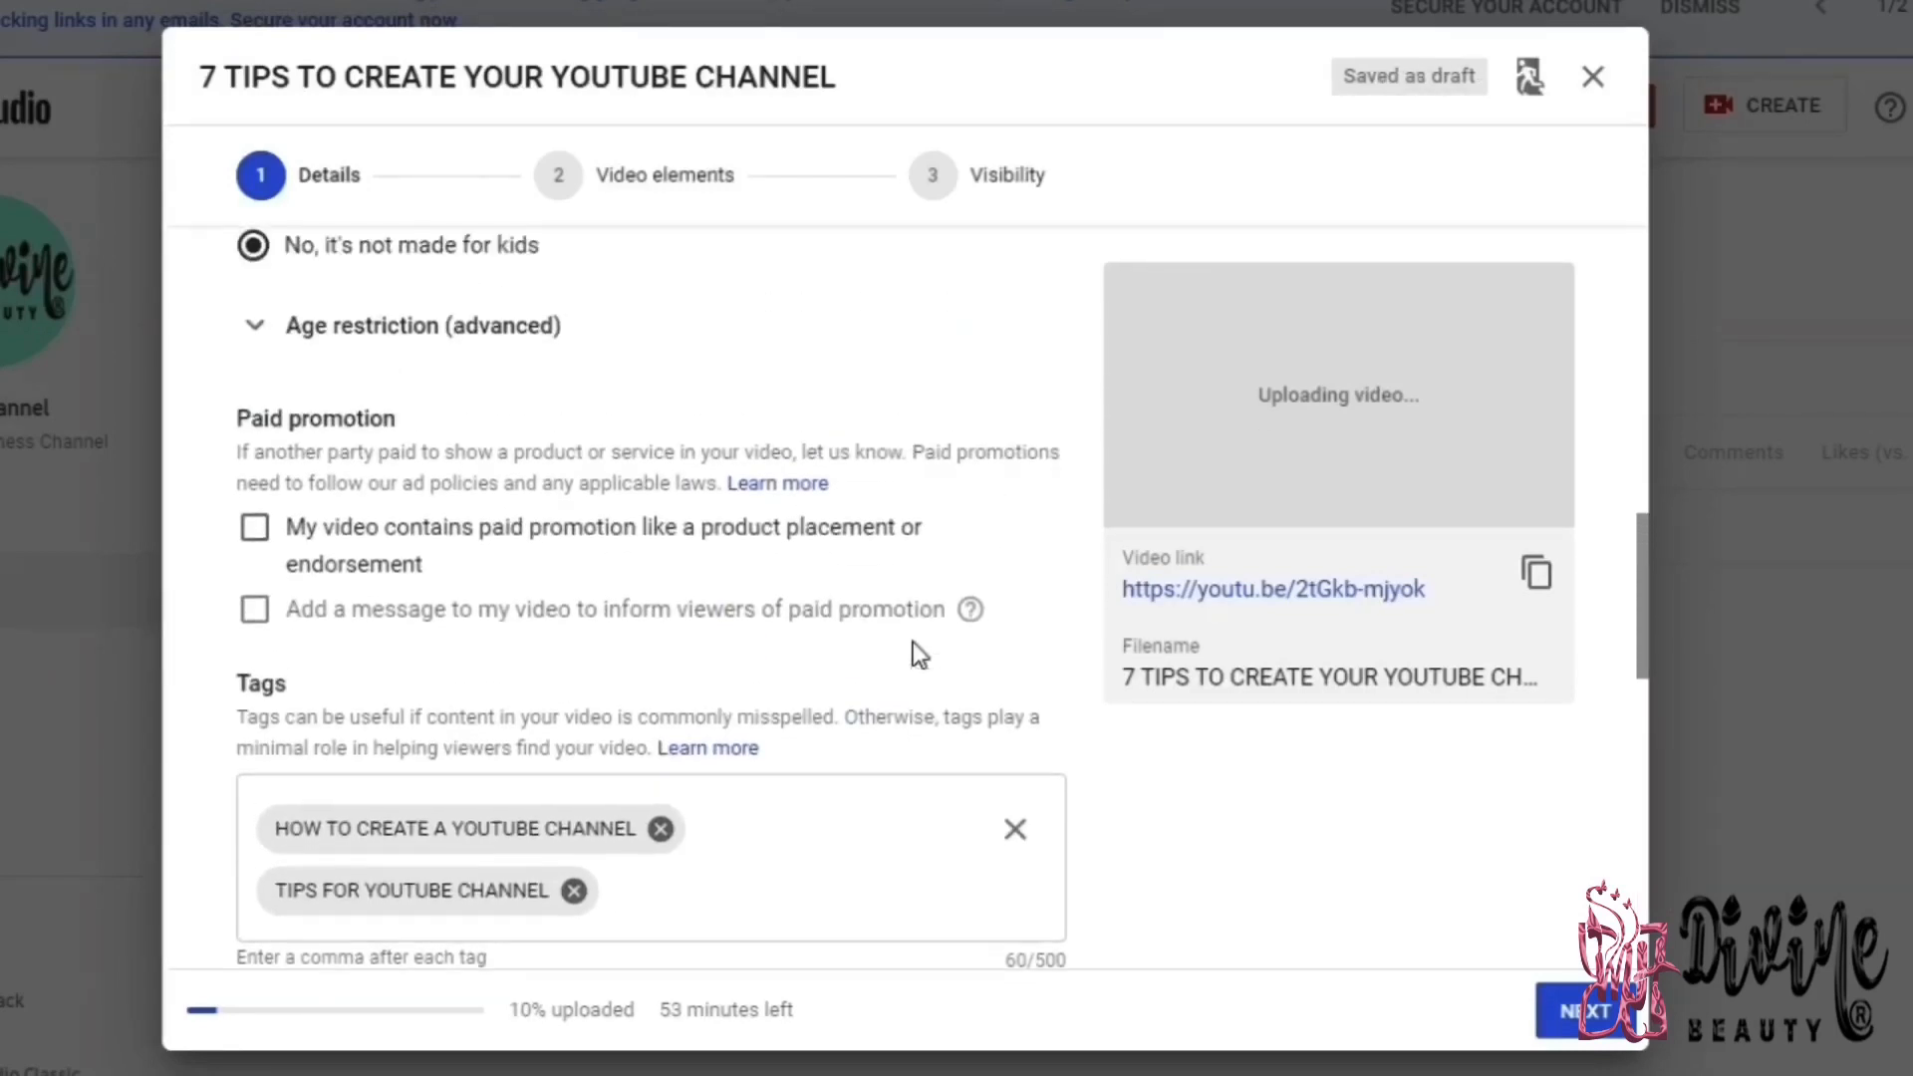
# - Proceed from the Details form to the Video elements step
pyautogui.scroll(10, 912, 642)
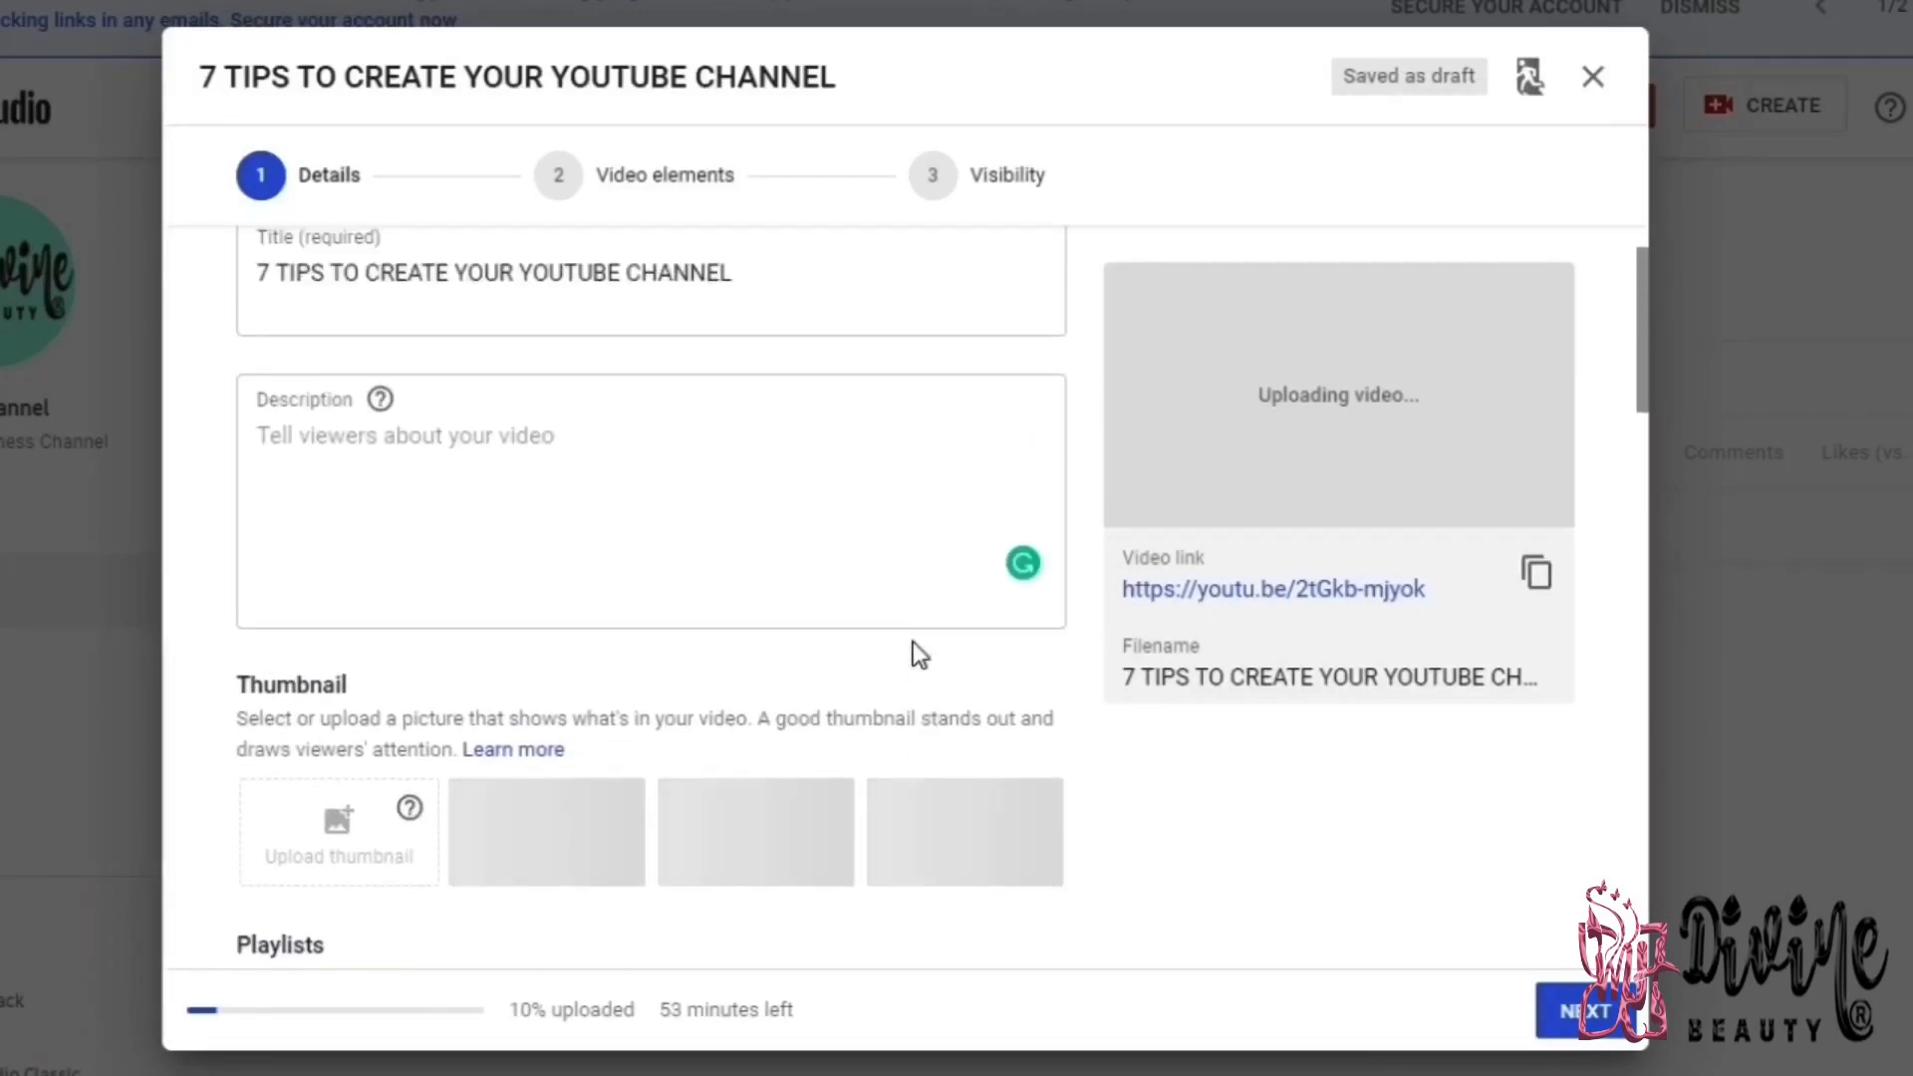
pyautogui.click(666, 180)
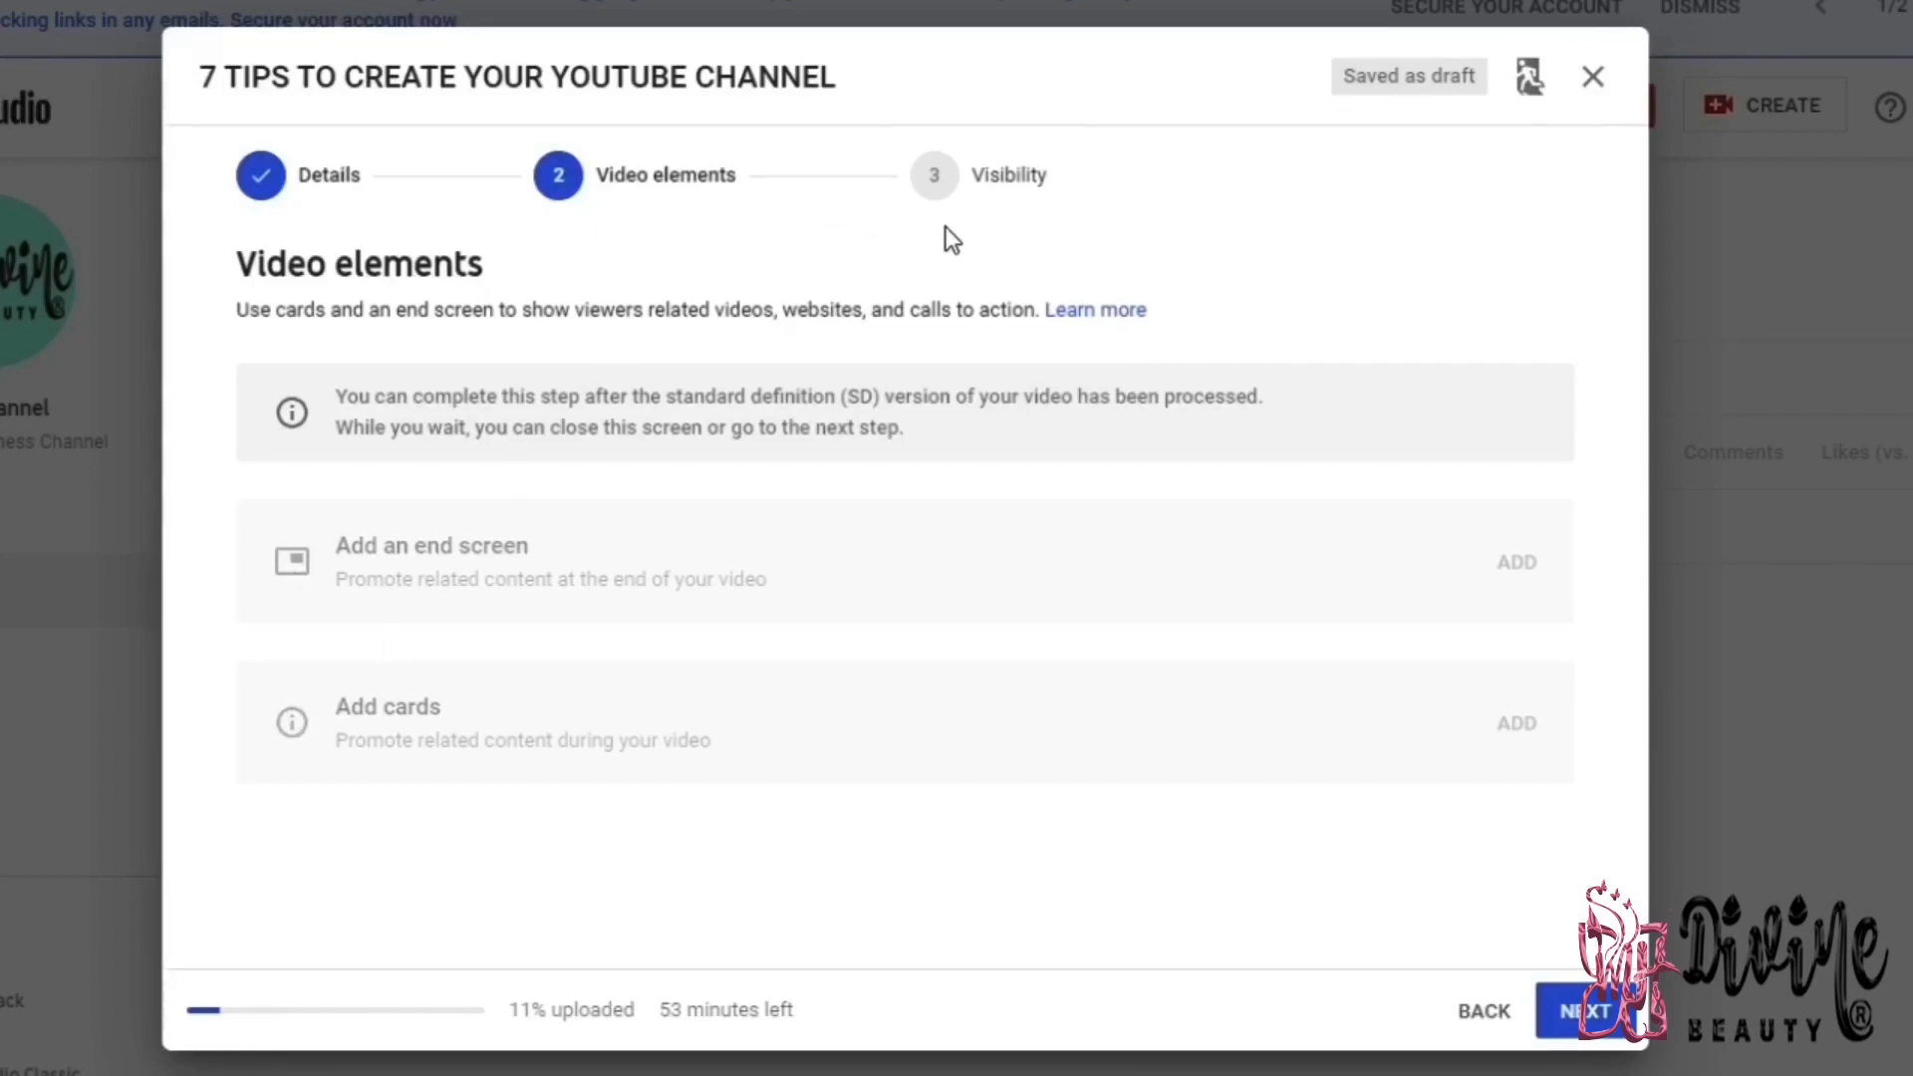
# - Go to the Visibility step and choose Public under Save or publish
pyautogui.click(1033, 190)
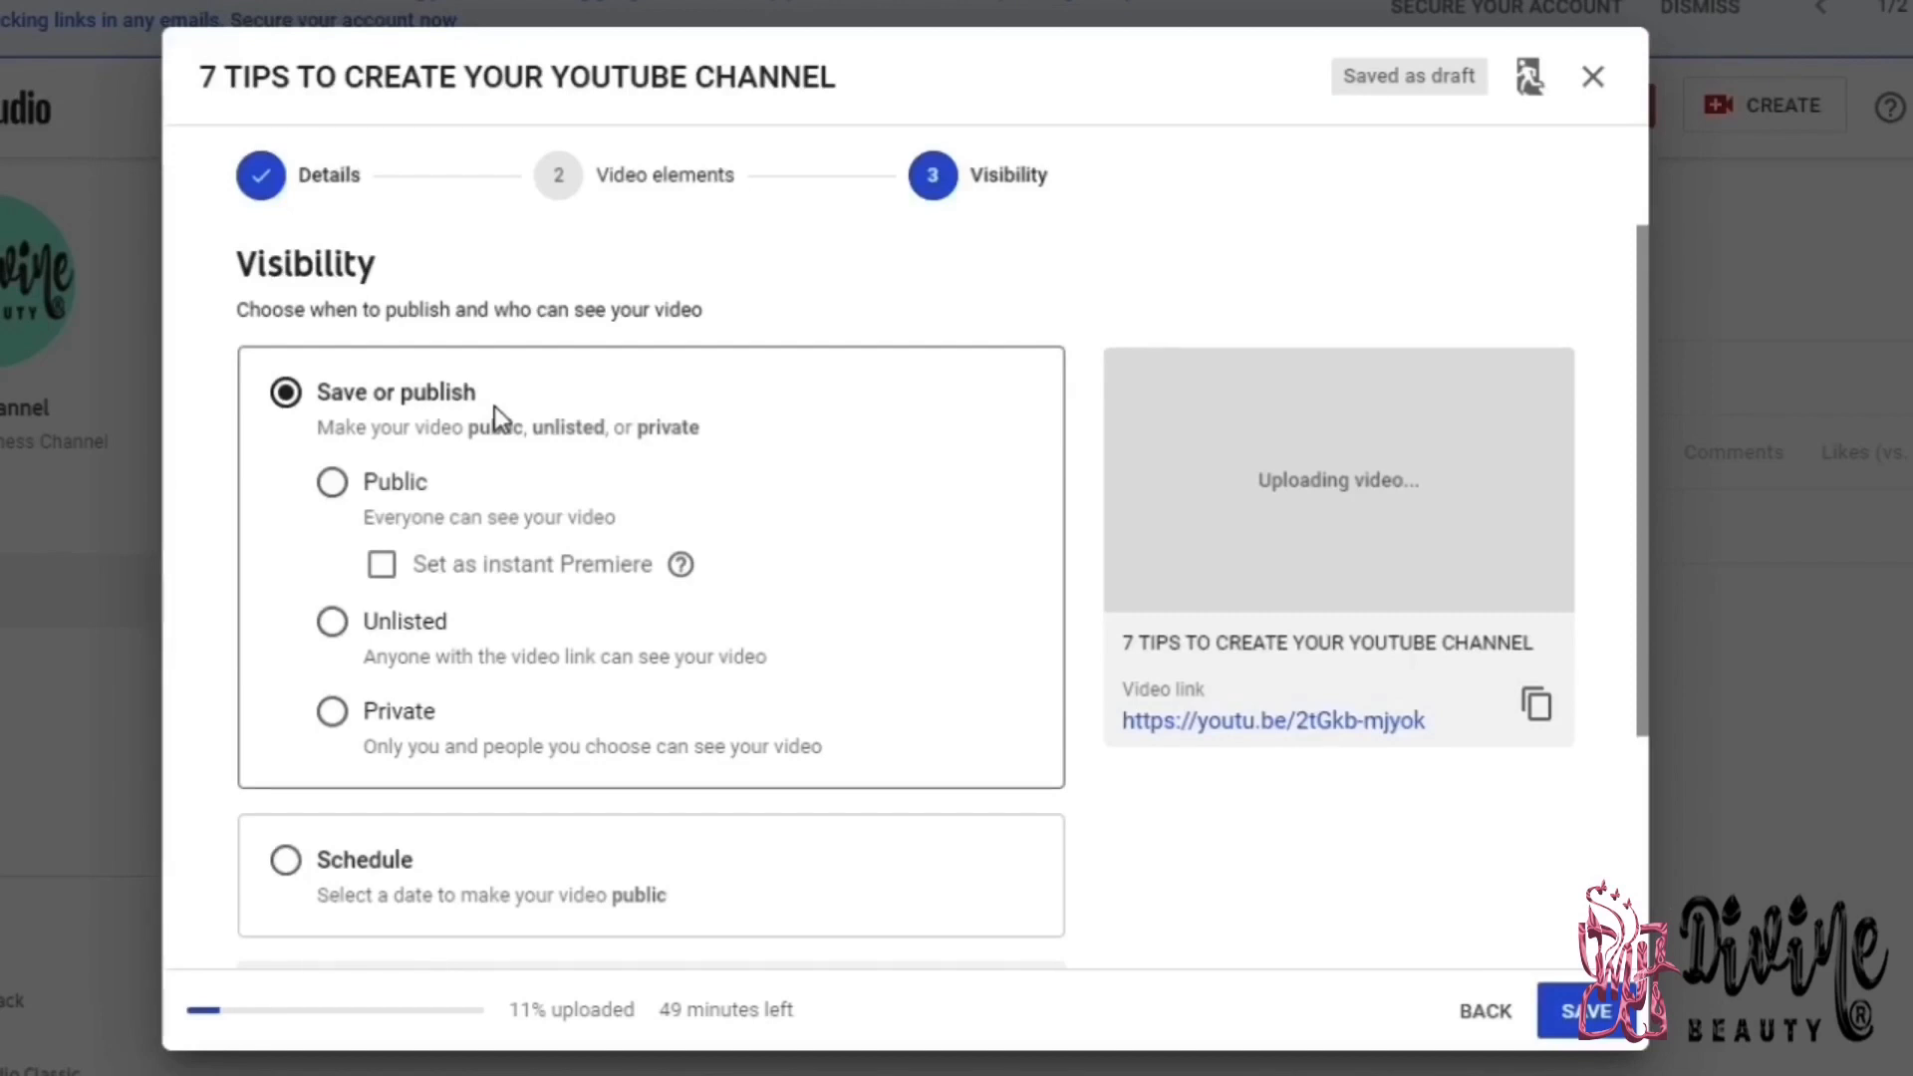
pyautogui.click(334, 484)
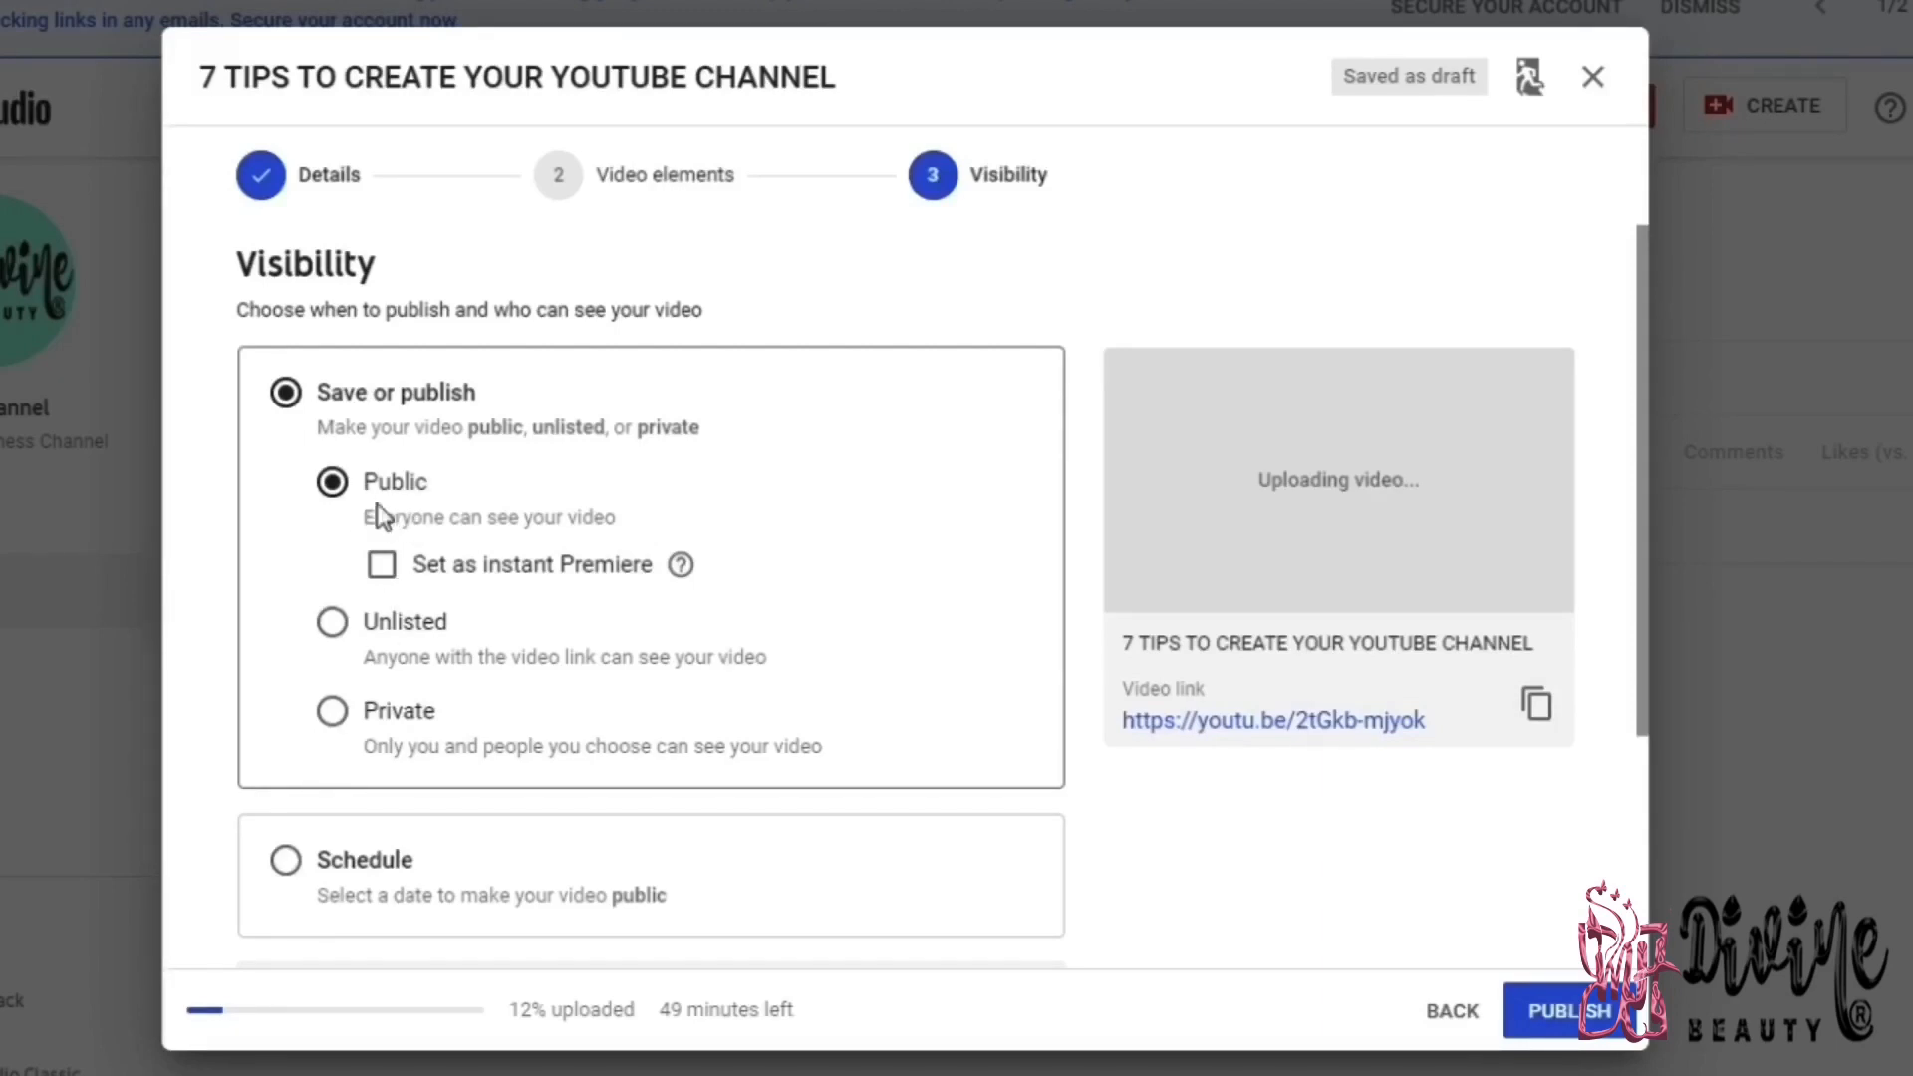
pyautogui.scroll(-3, 767, 626)
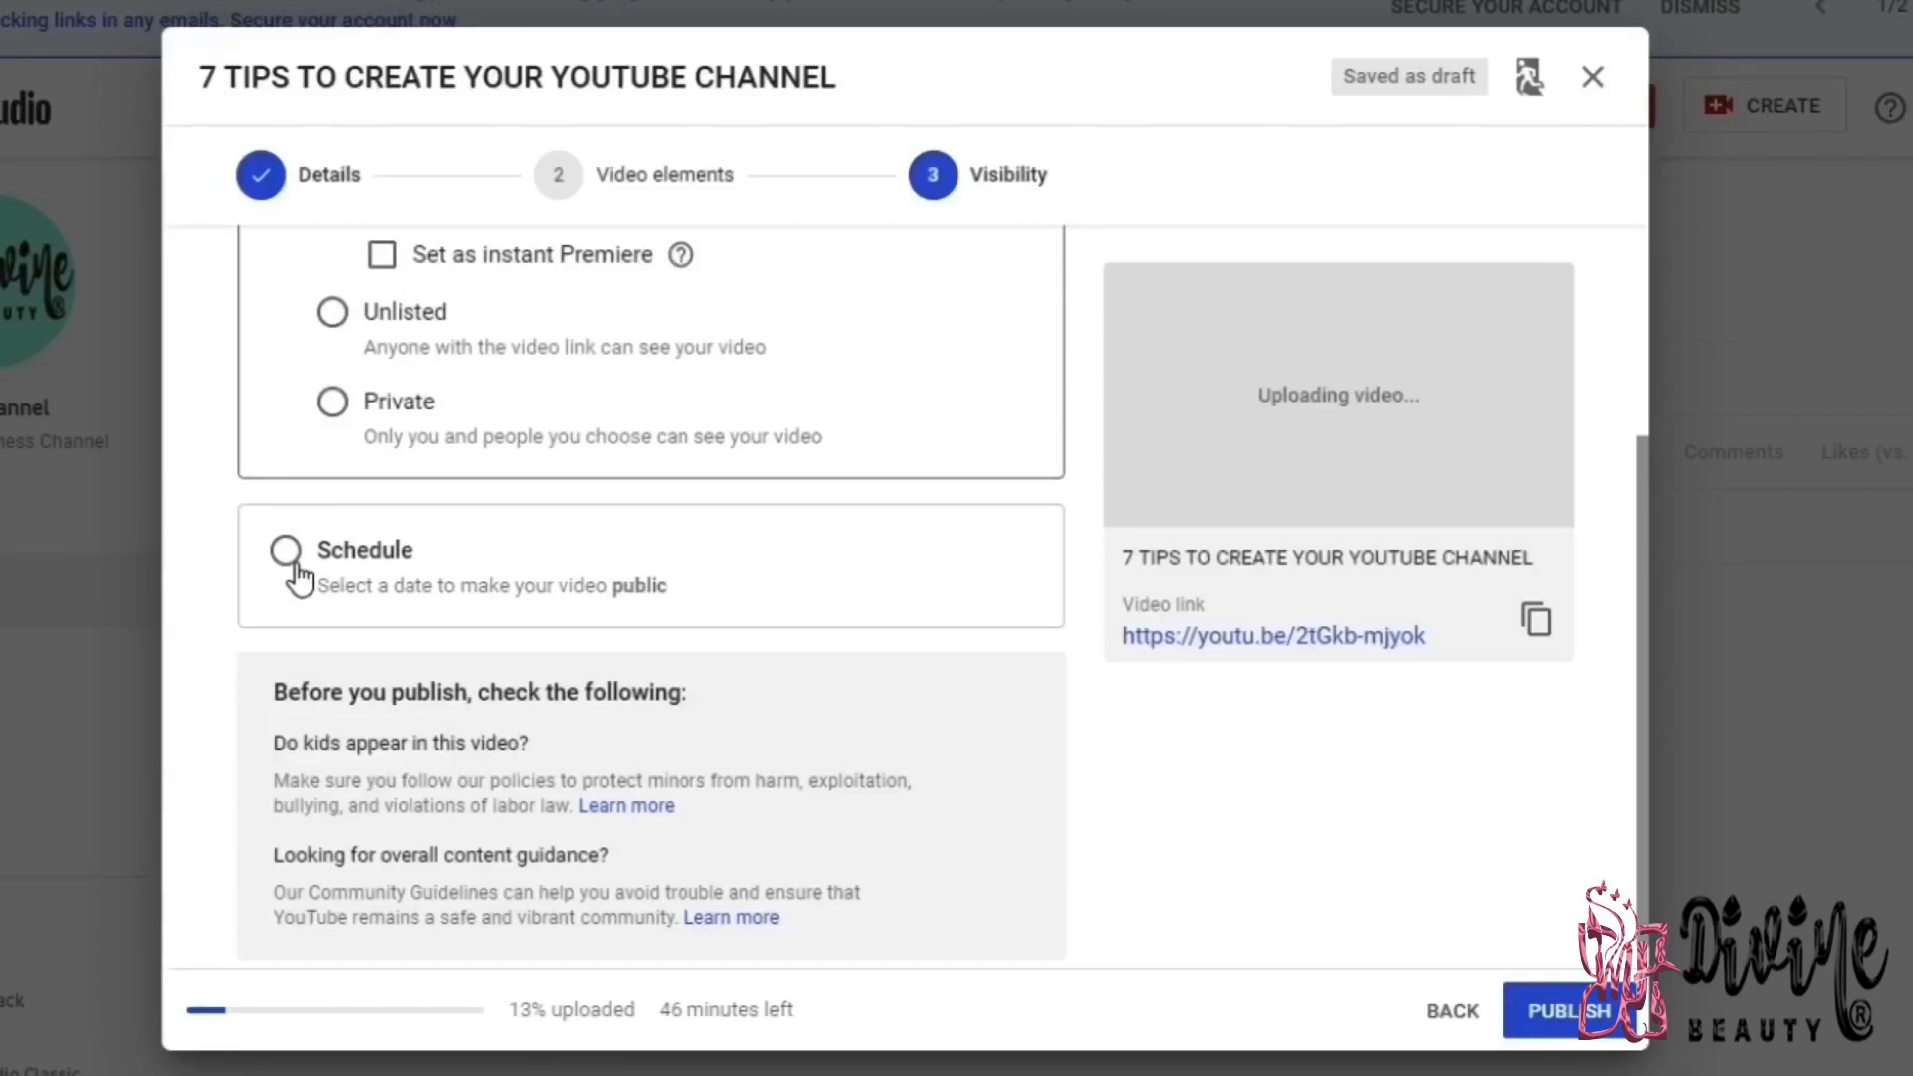
# - Switch visibility to Schedule, keeping the publish date Apr 11, 2020 and time 12:00 AM
pyautogui.click(288, 554)
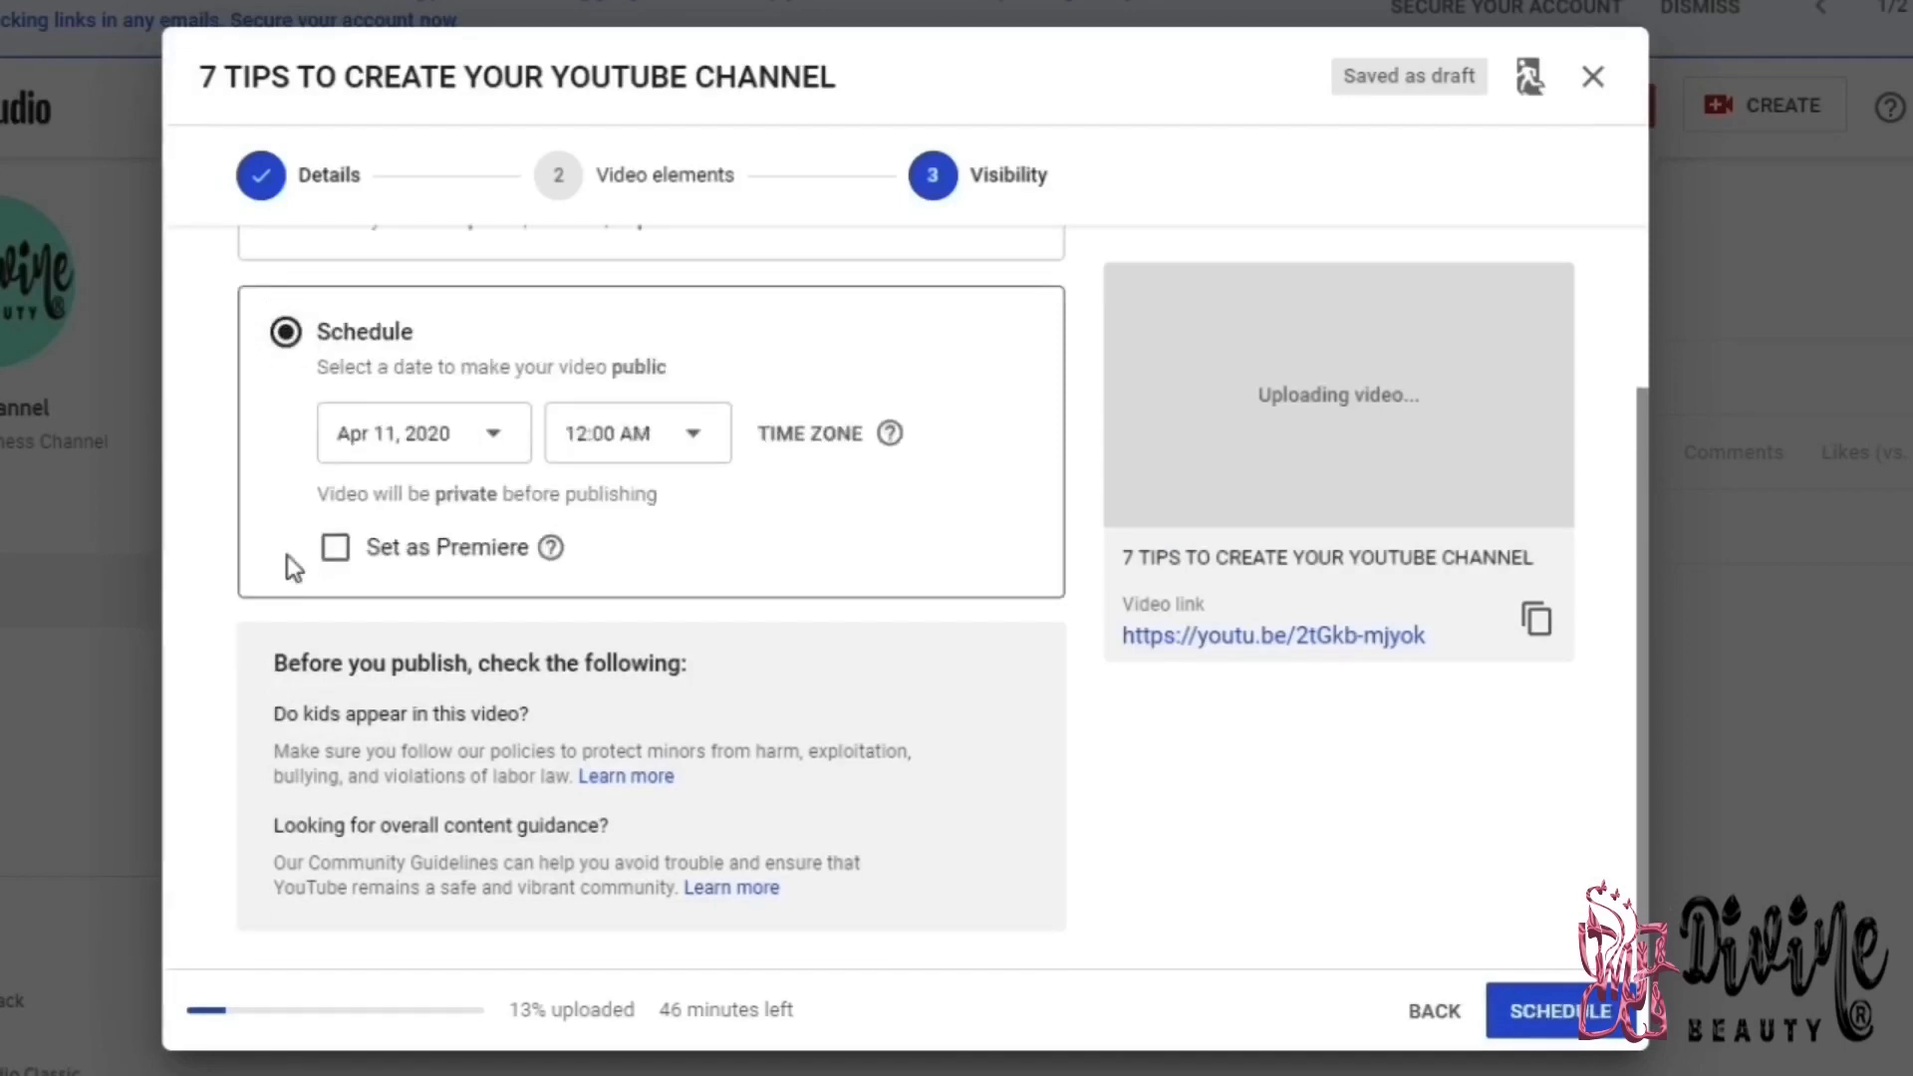
pyautogui.click(501, 439)
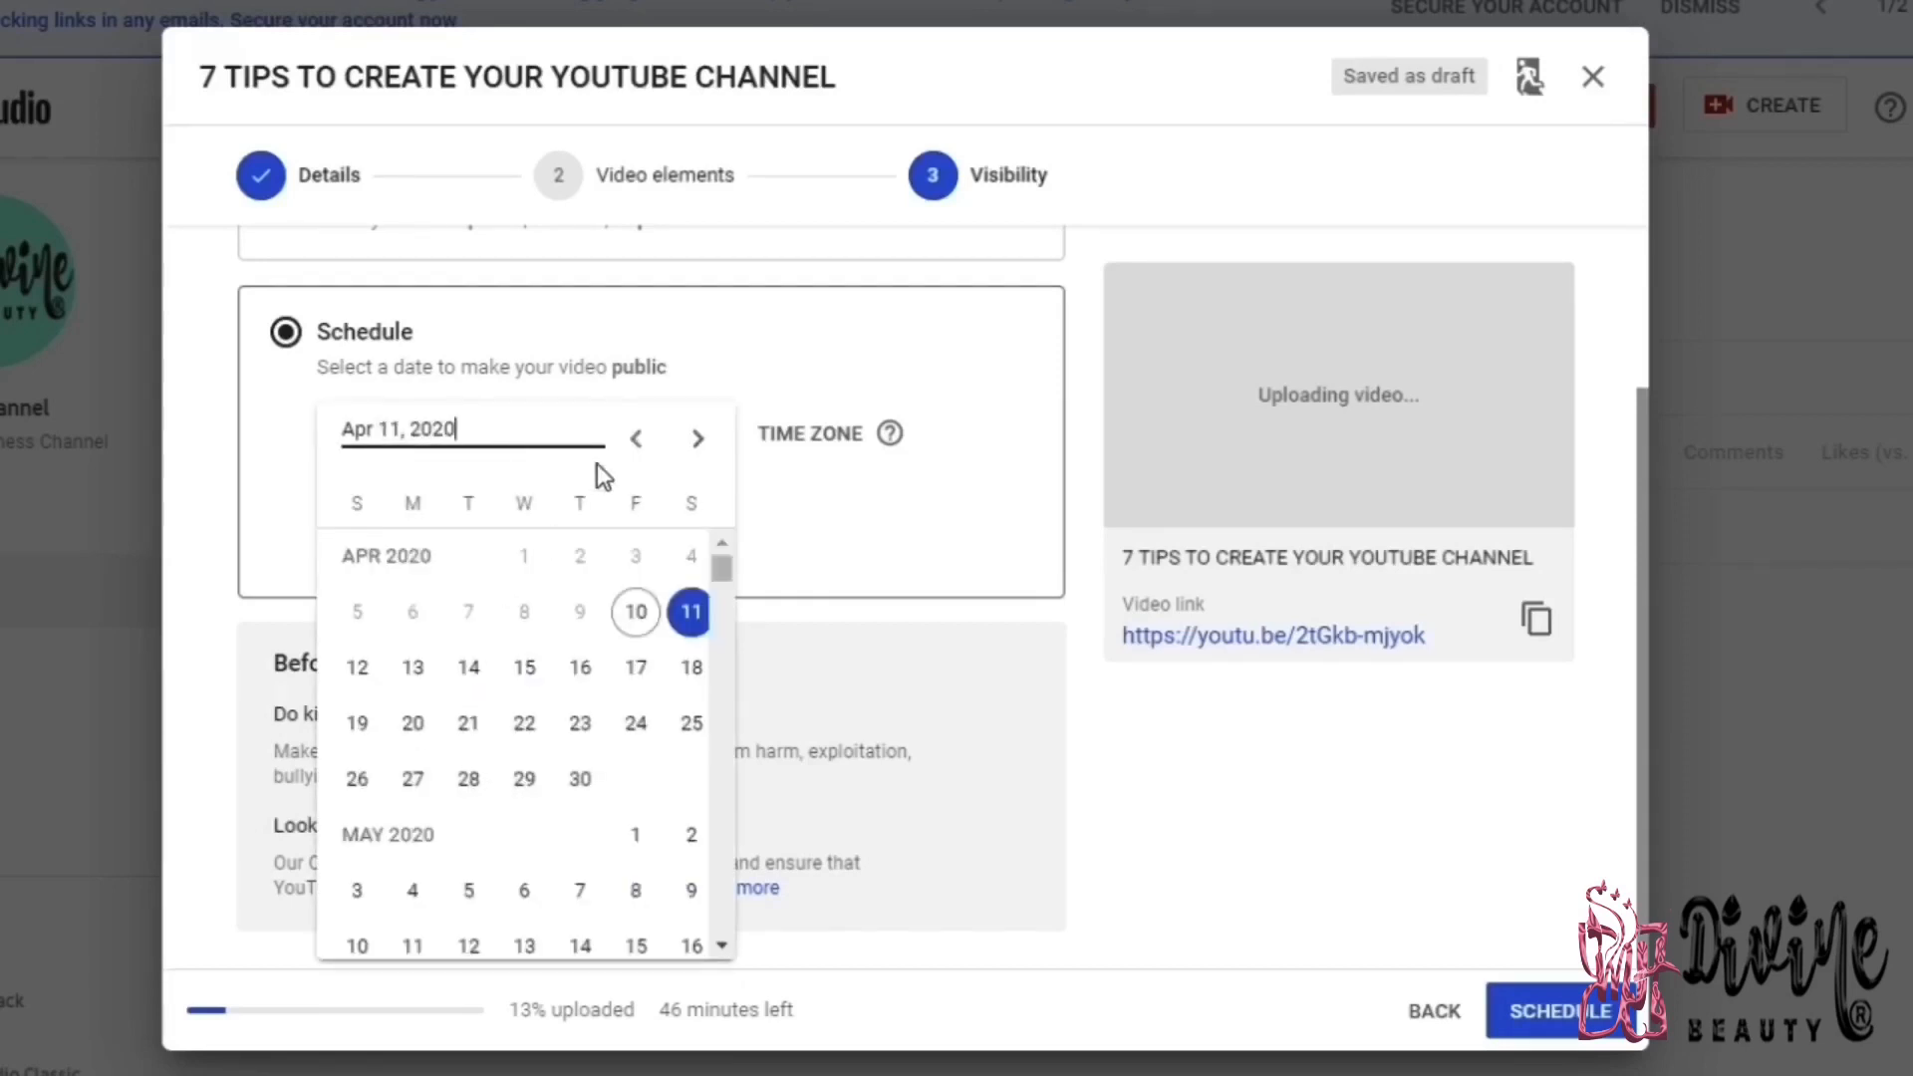
pyautogui.click(765, 521)
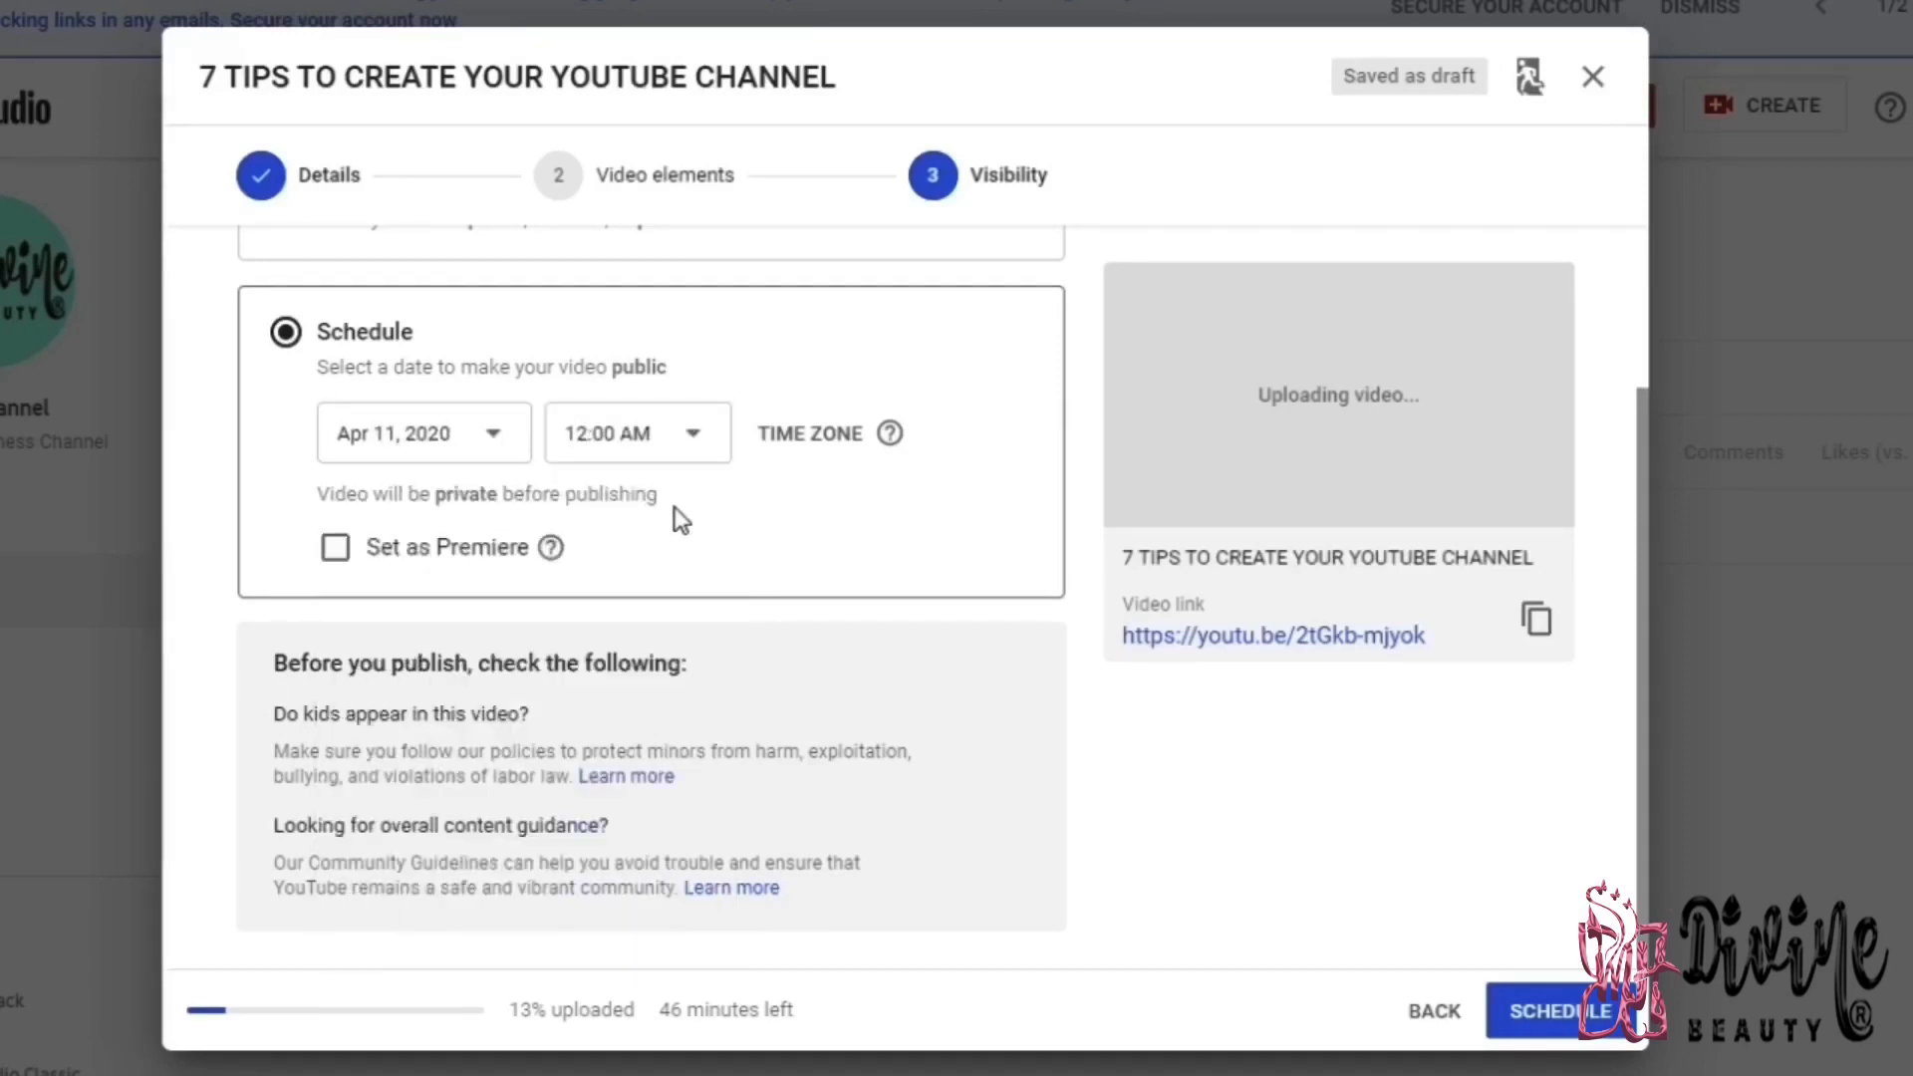
pyautogui.click(698, 438)
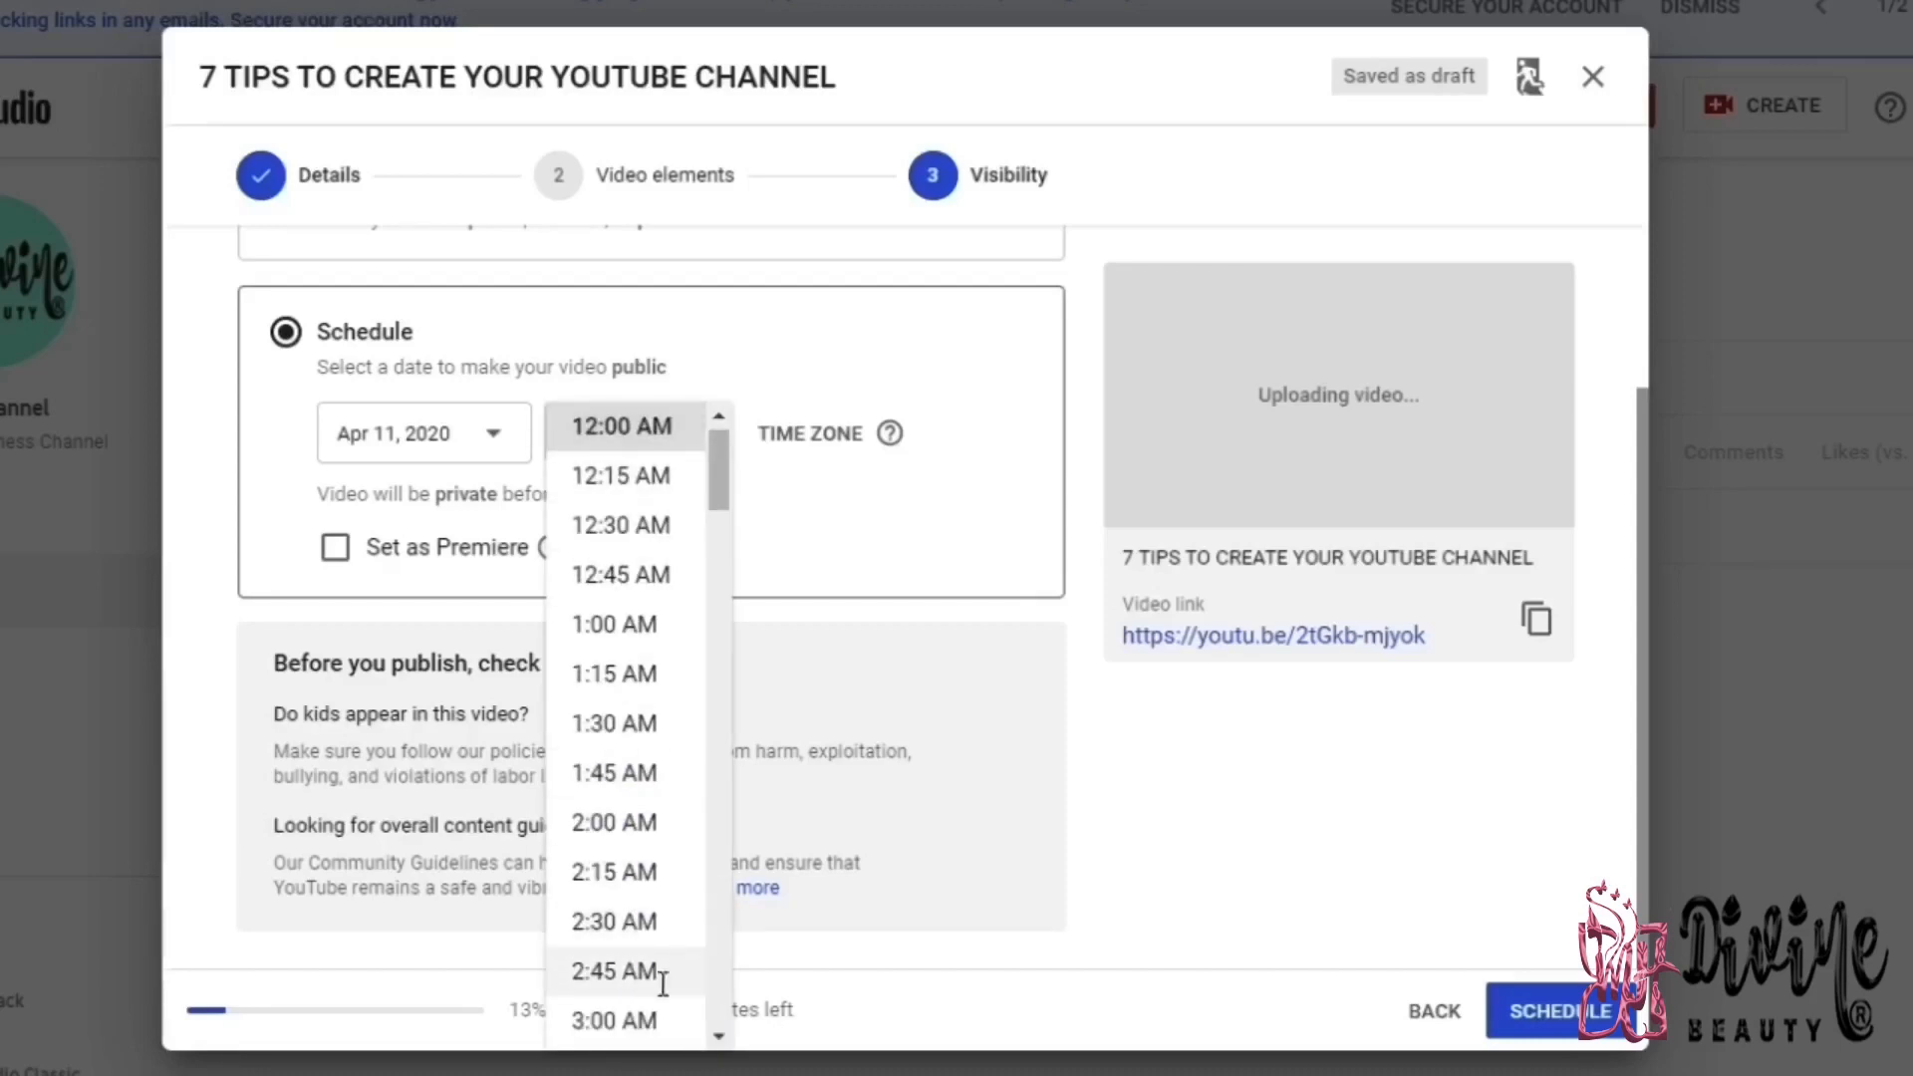
pyautogui.click(805, 530)
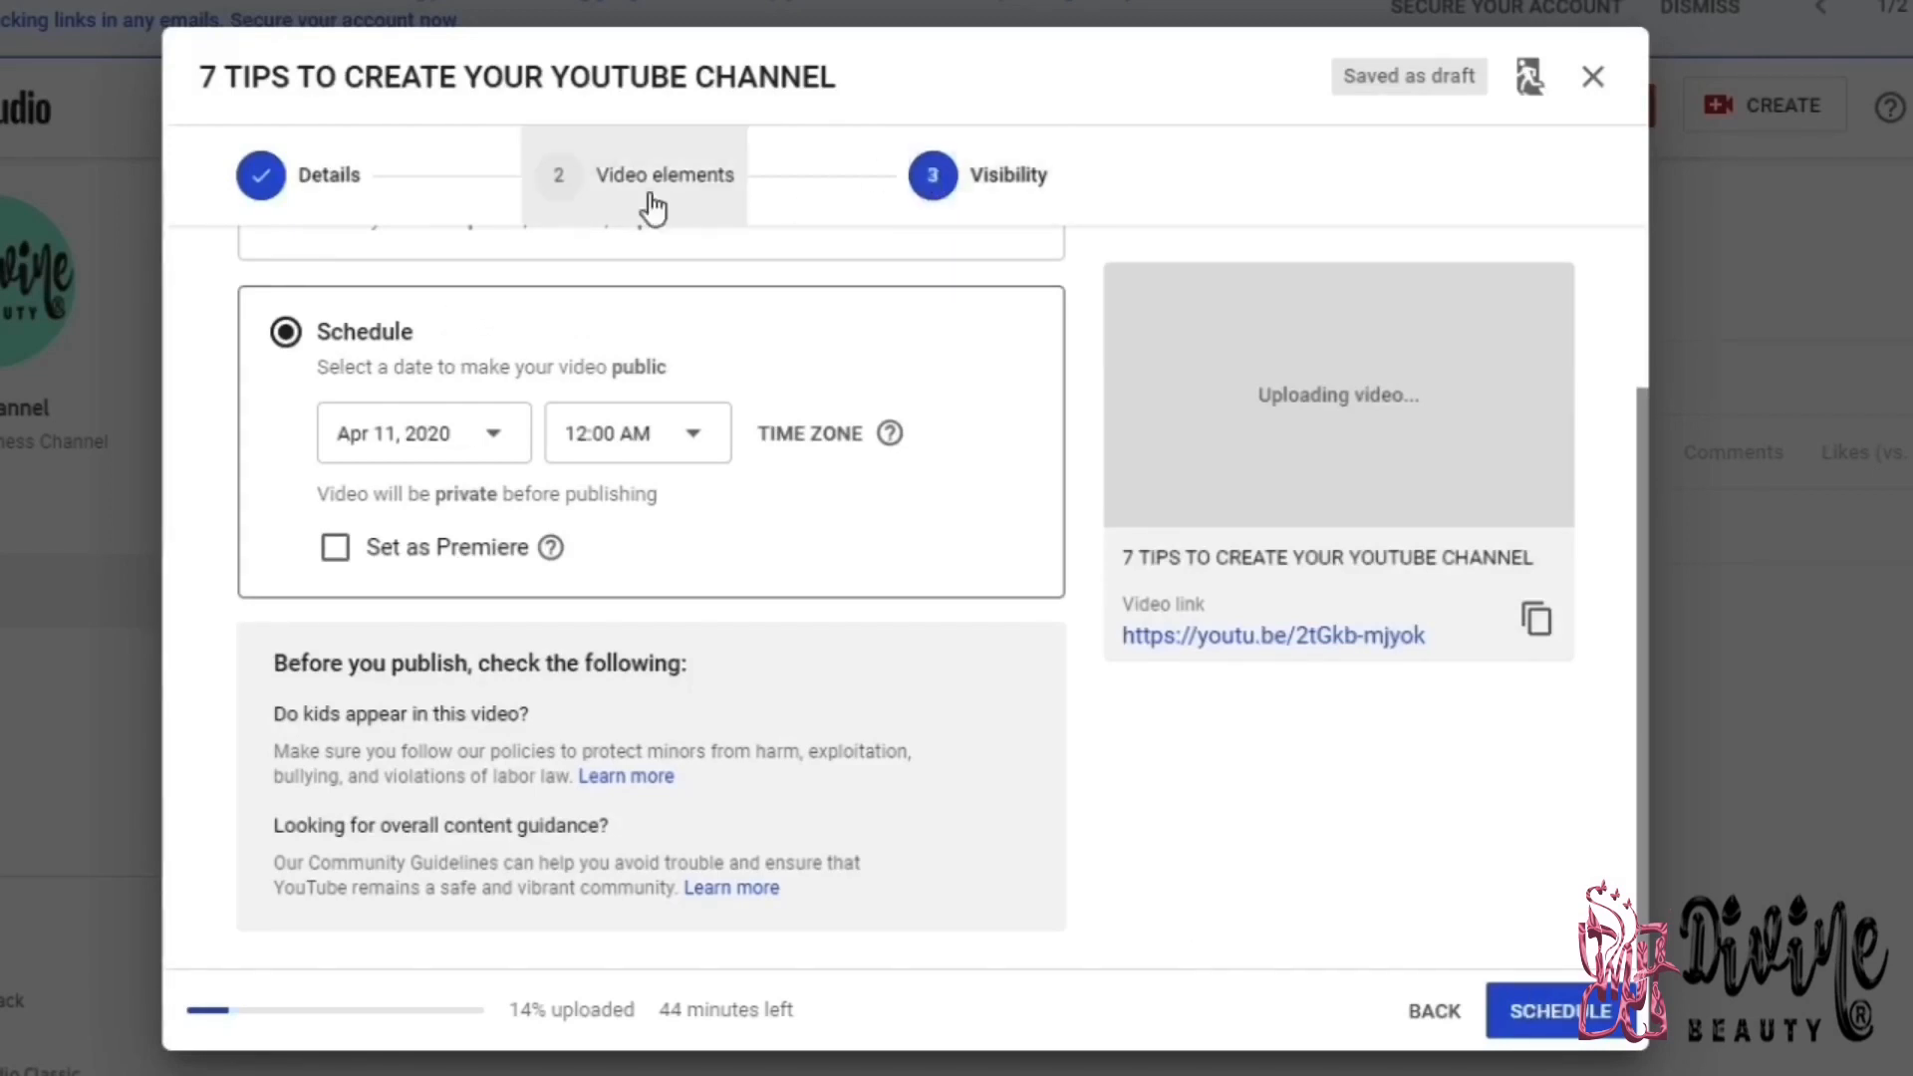
# - Return to the upload's Details step and scroll down to the Thumbnail section
pyautogui.click(346, 179)
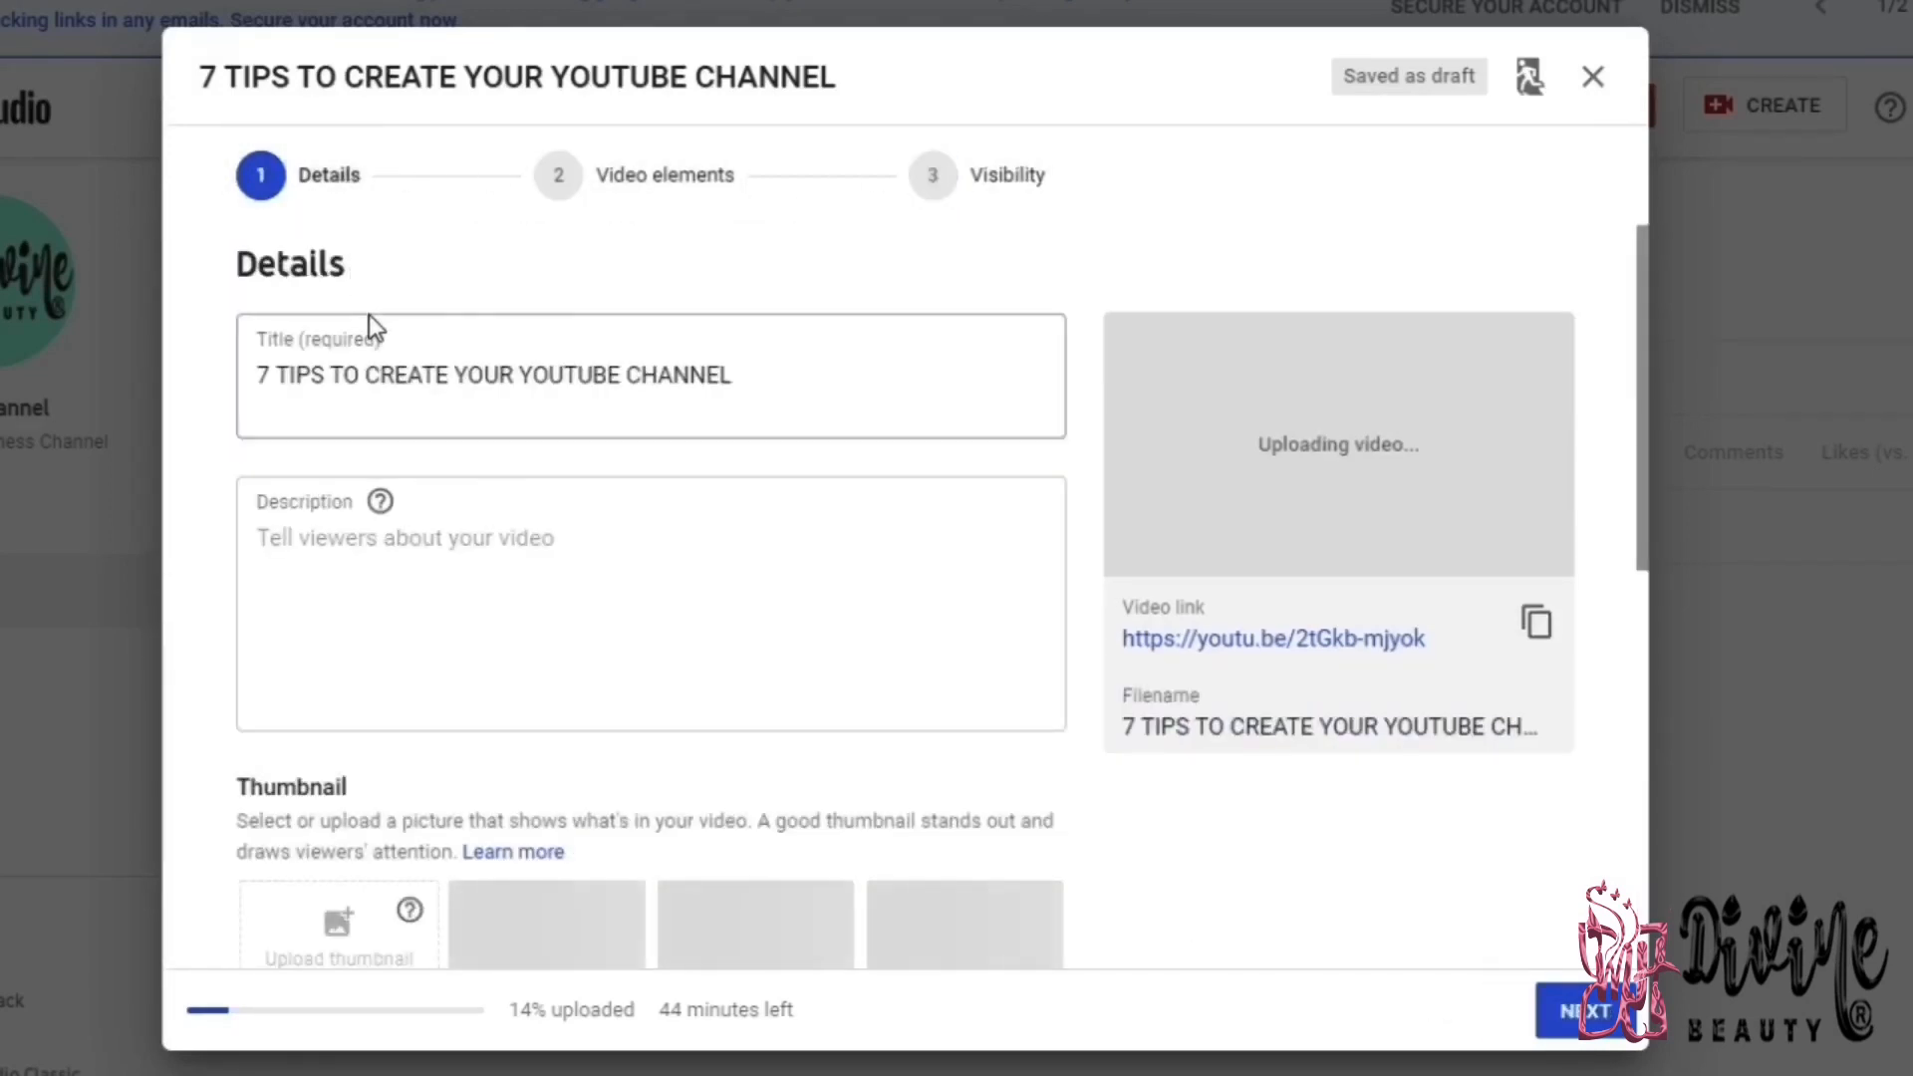
pyautogui.scroll(-3, 535, 630)
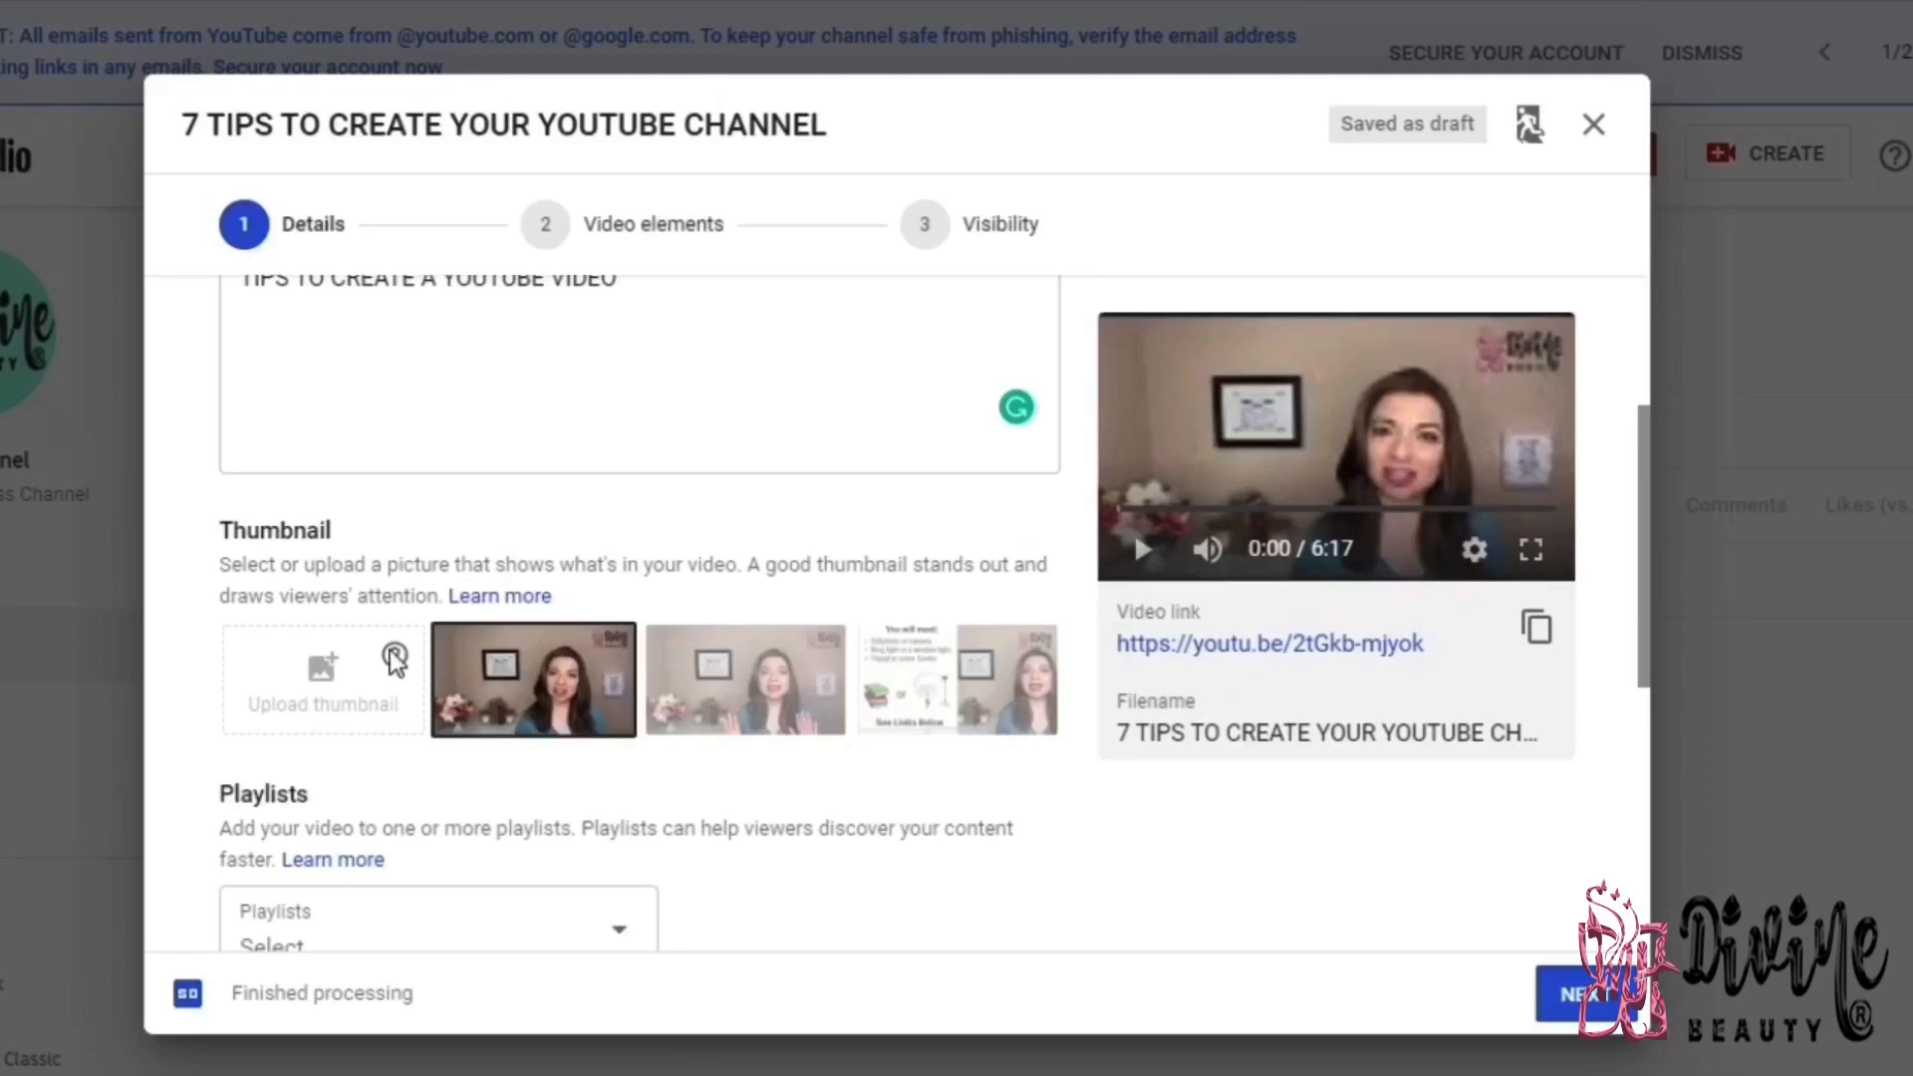
# - Start account verification via VERIFY in the Upload thumbnail help popup
pyautogui.moveTo(390, 652)
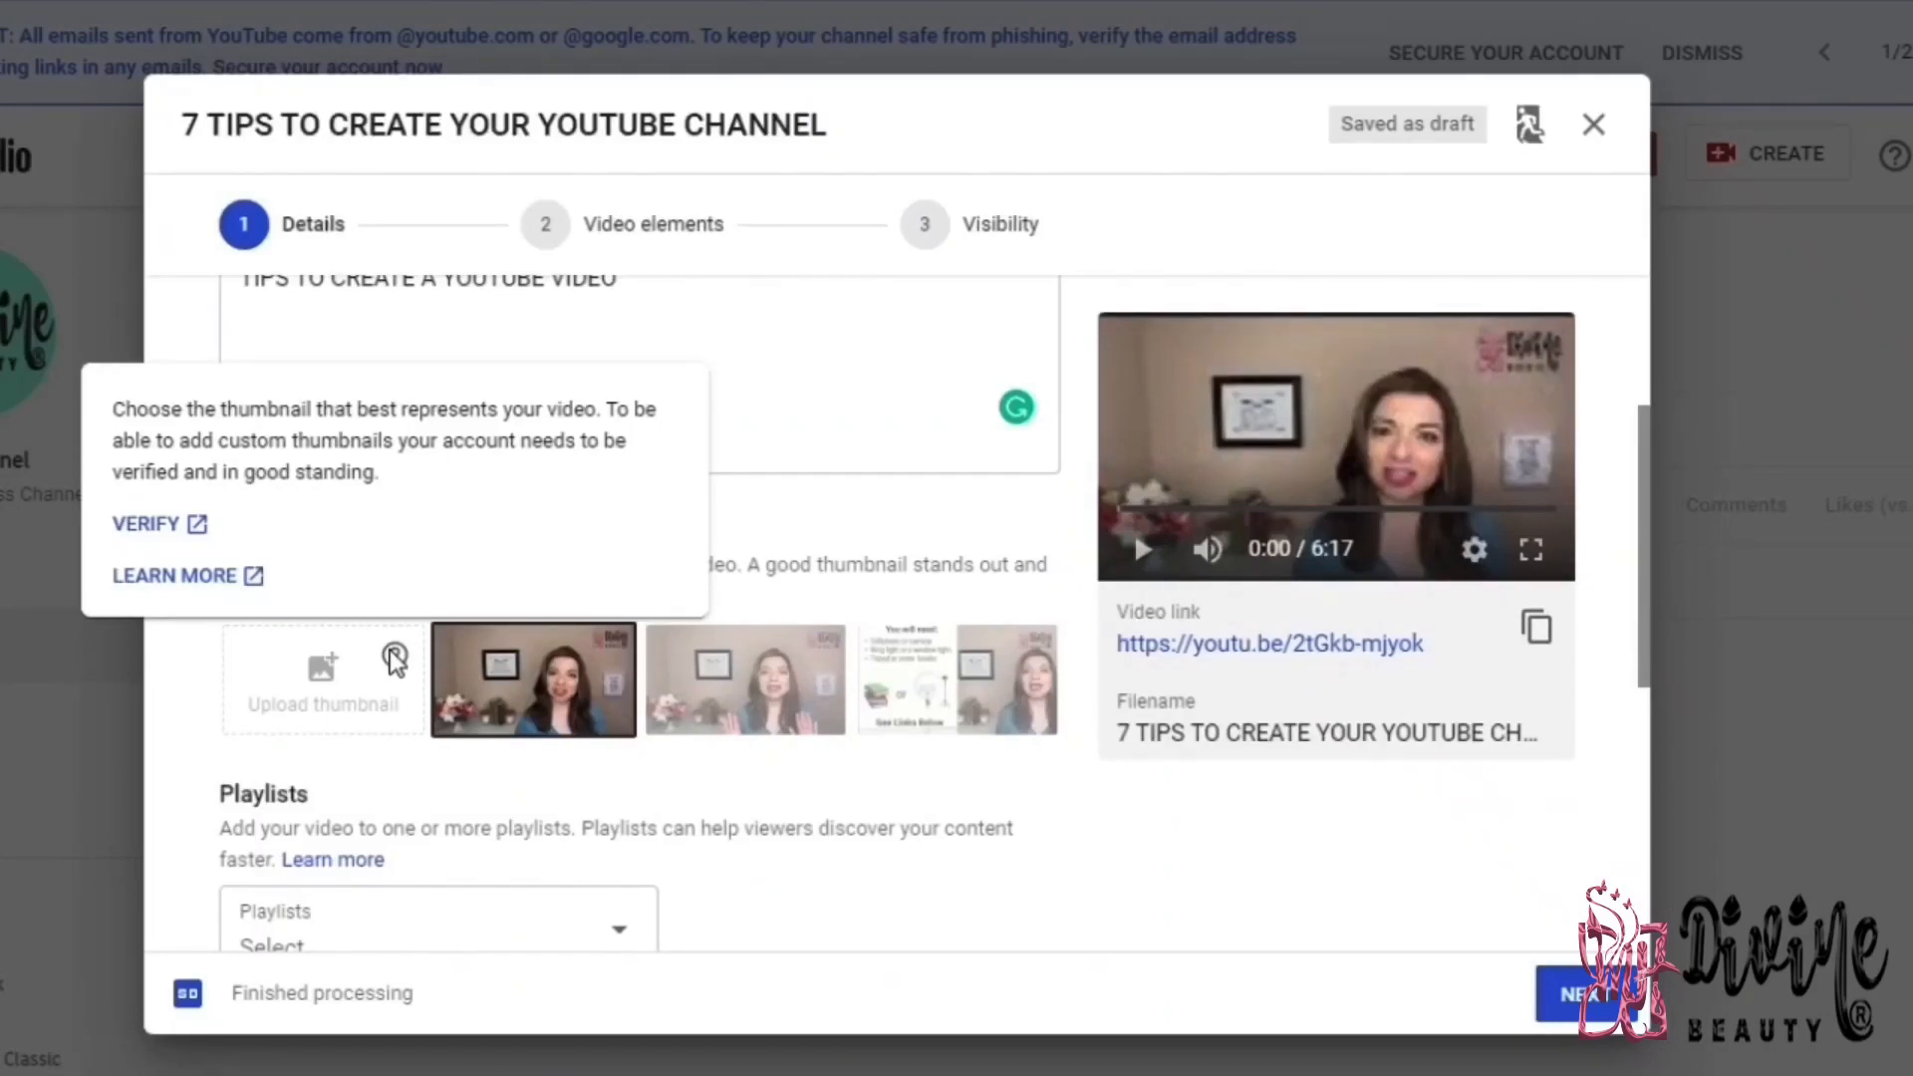
pyautogui.click(154, 526)
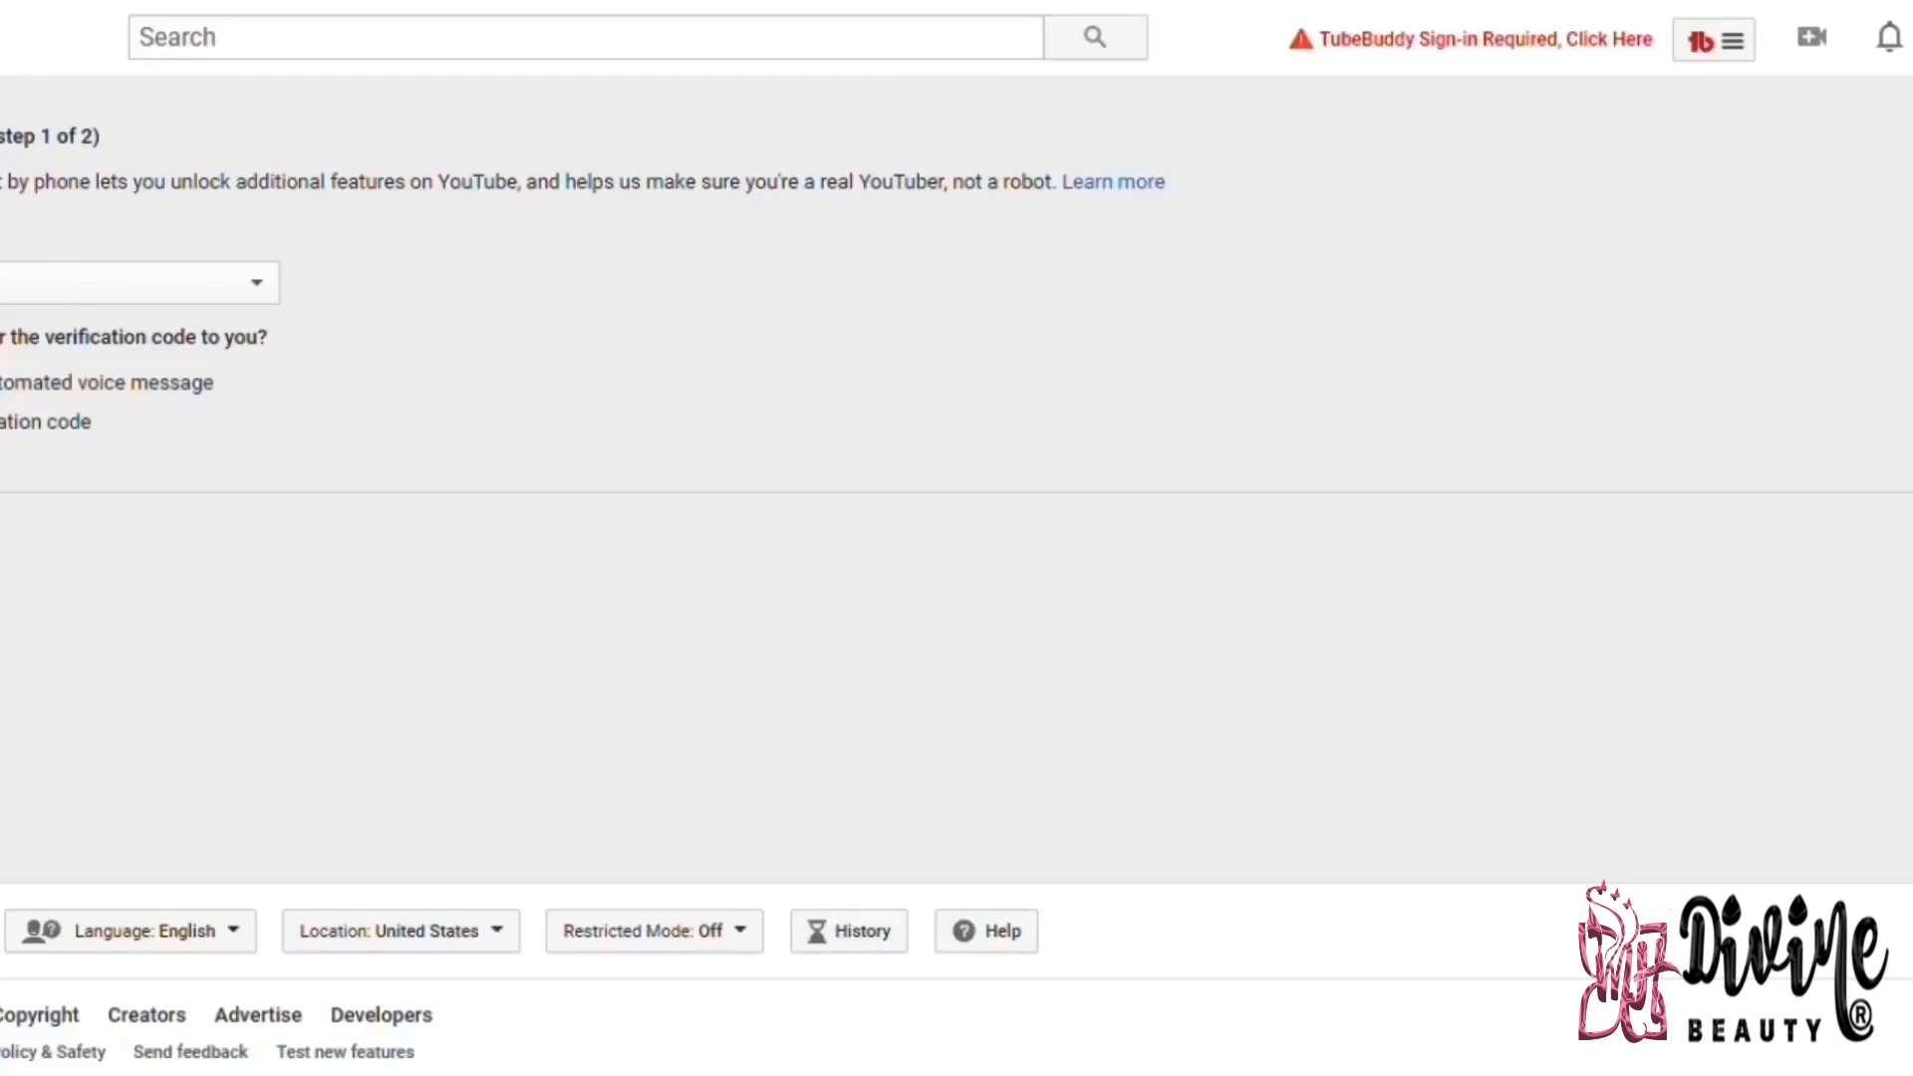
# - Request the verification code by text message to the account's phone number and enter the 6-digit code
pyautogui.click(4, 422)
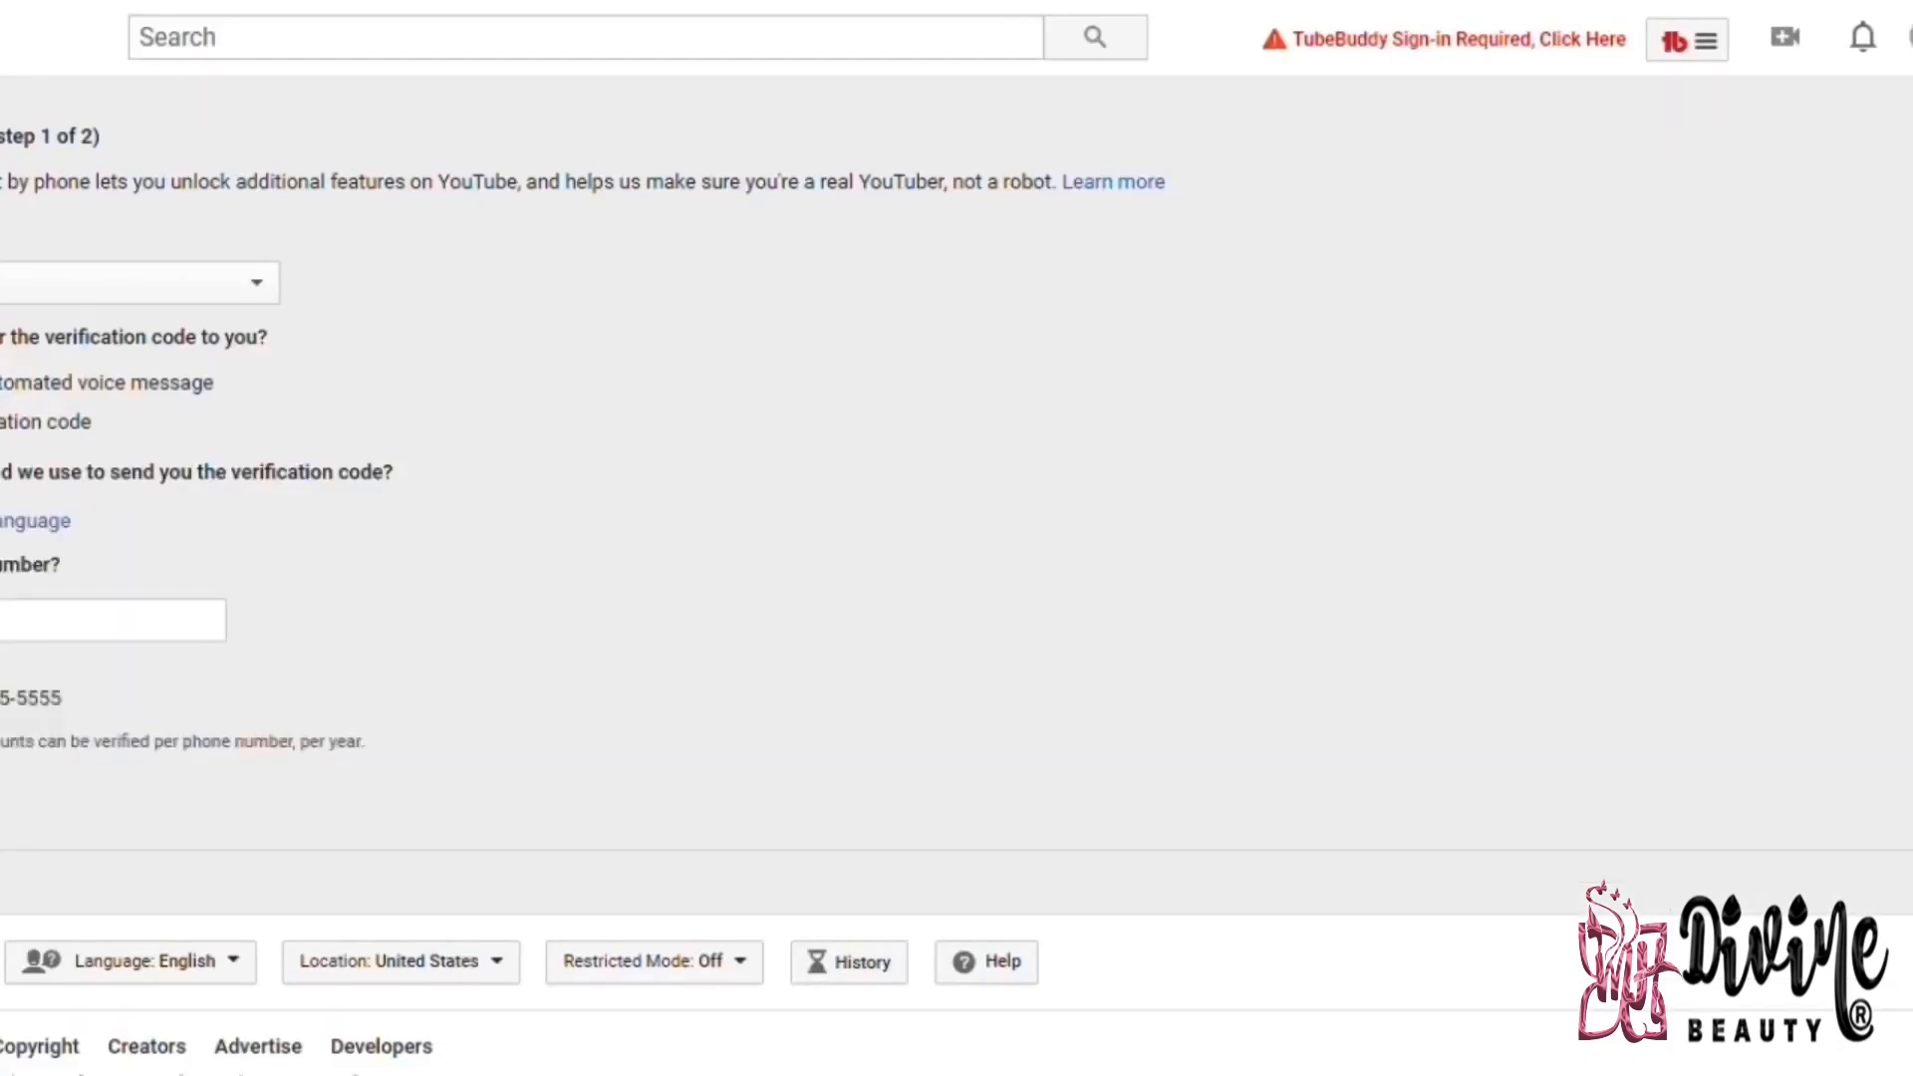
pyautogui.click(60, 620)
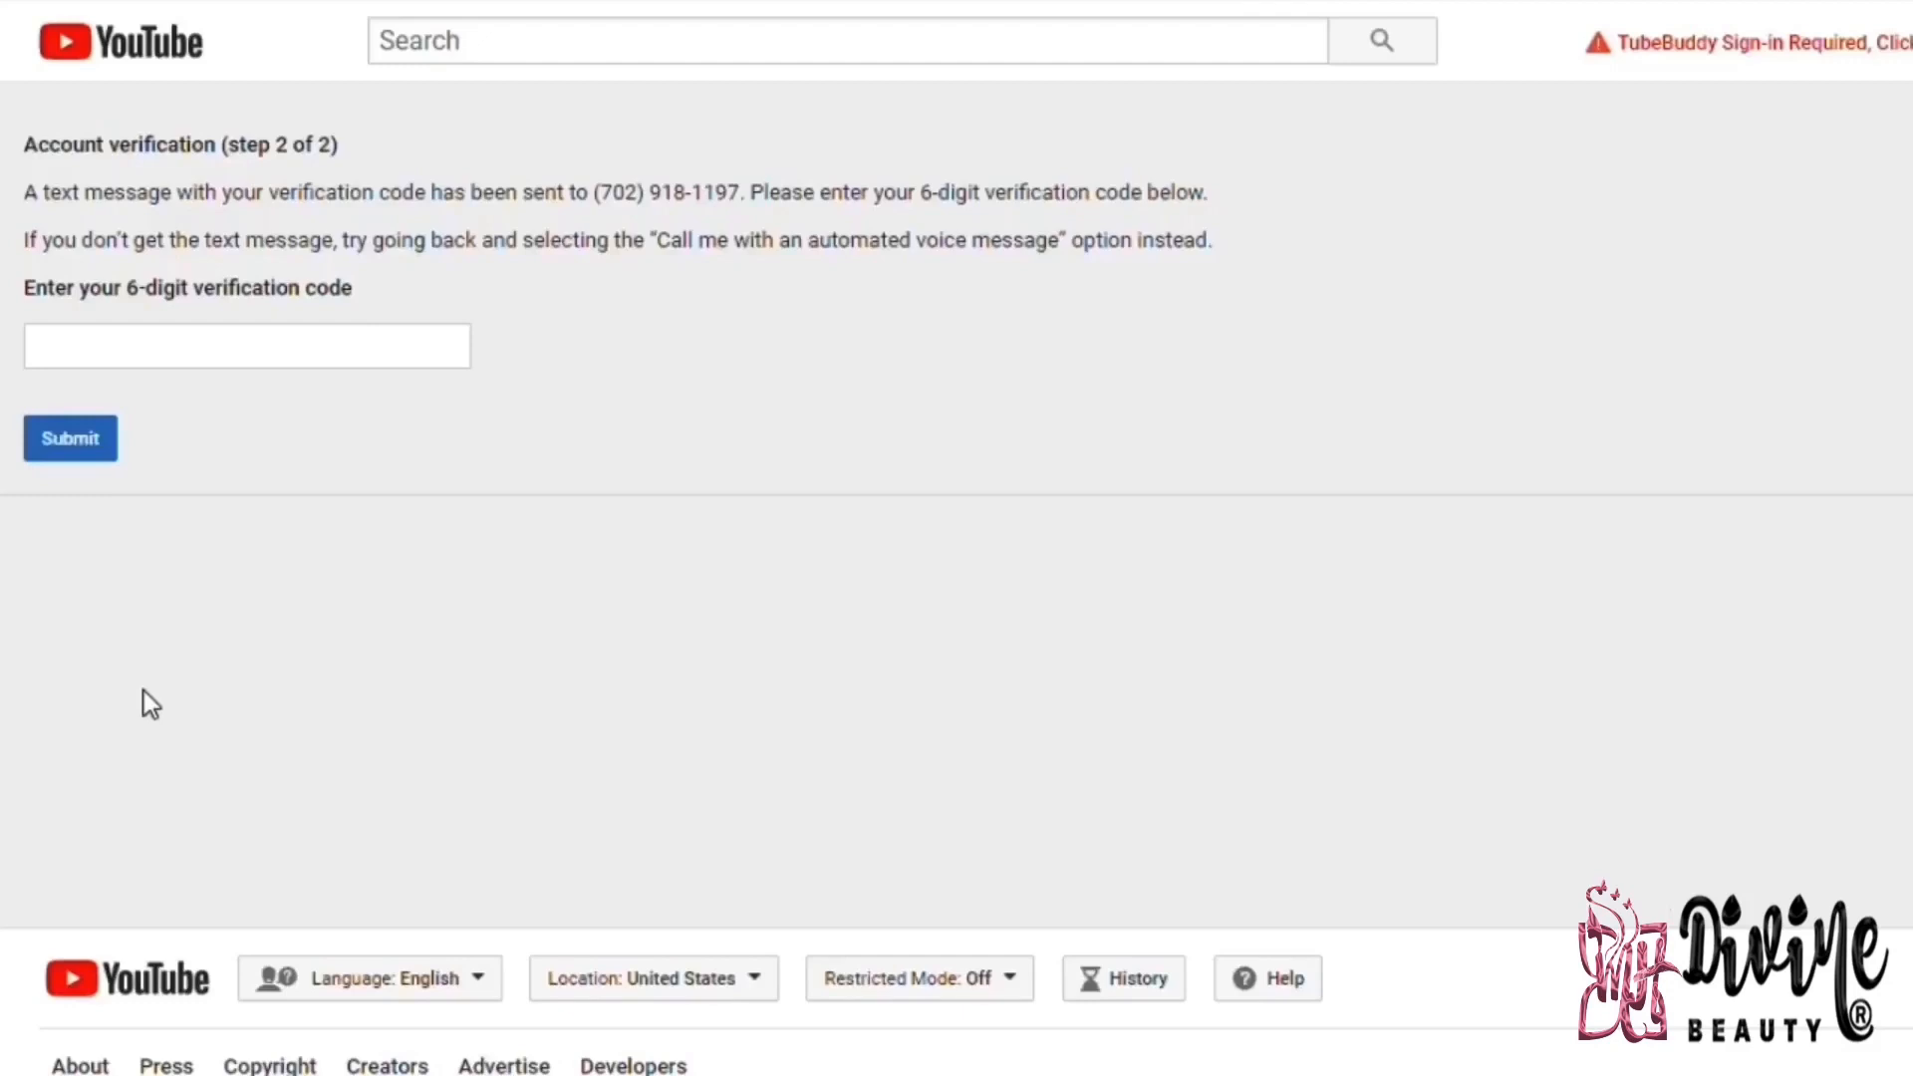
pyautogui.click(114, 352)
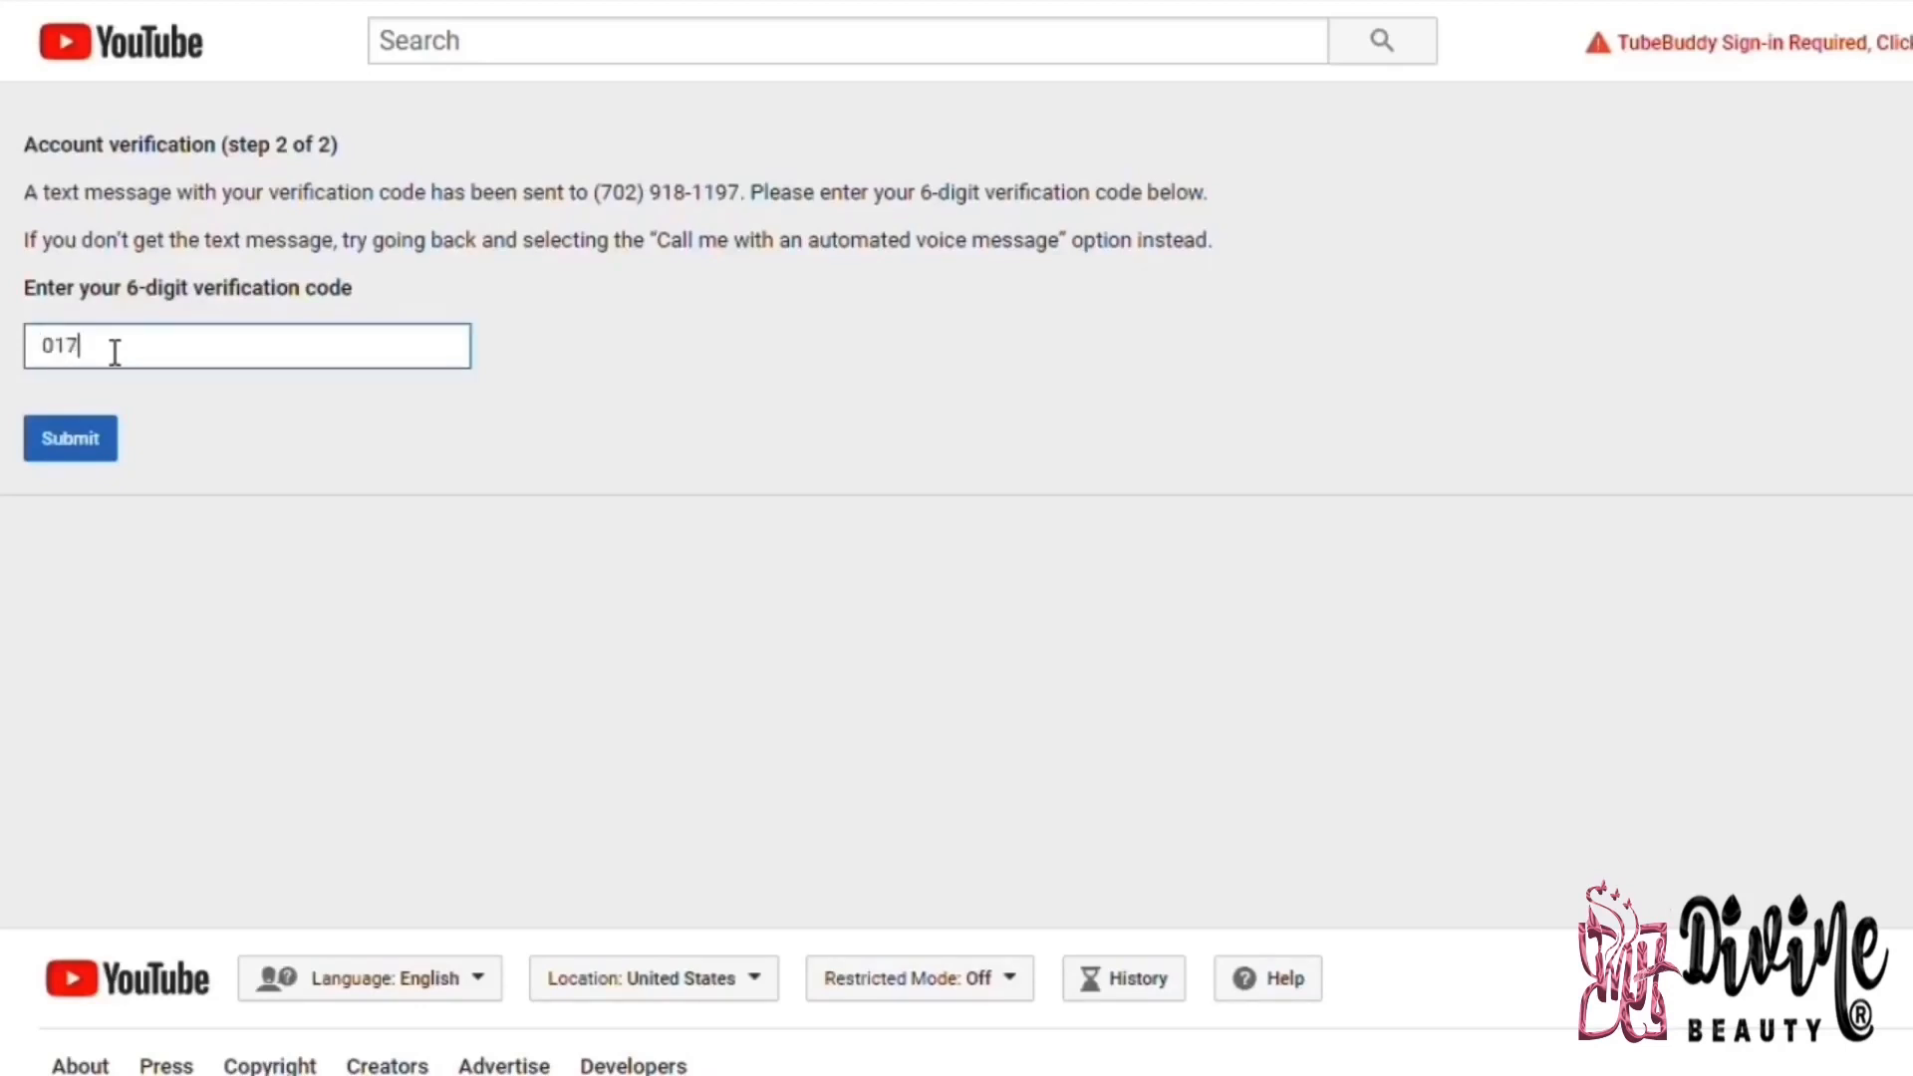
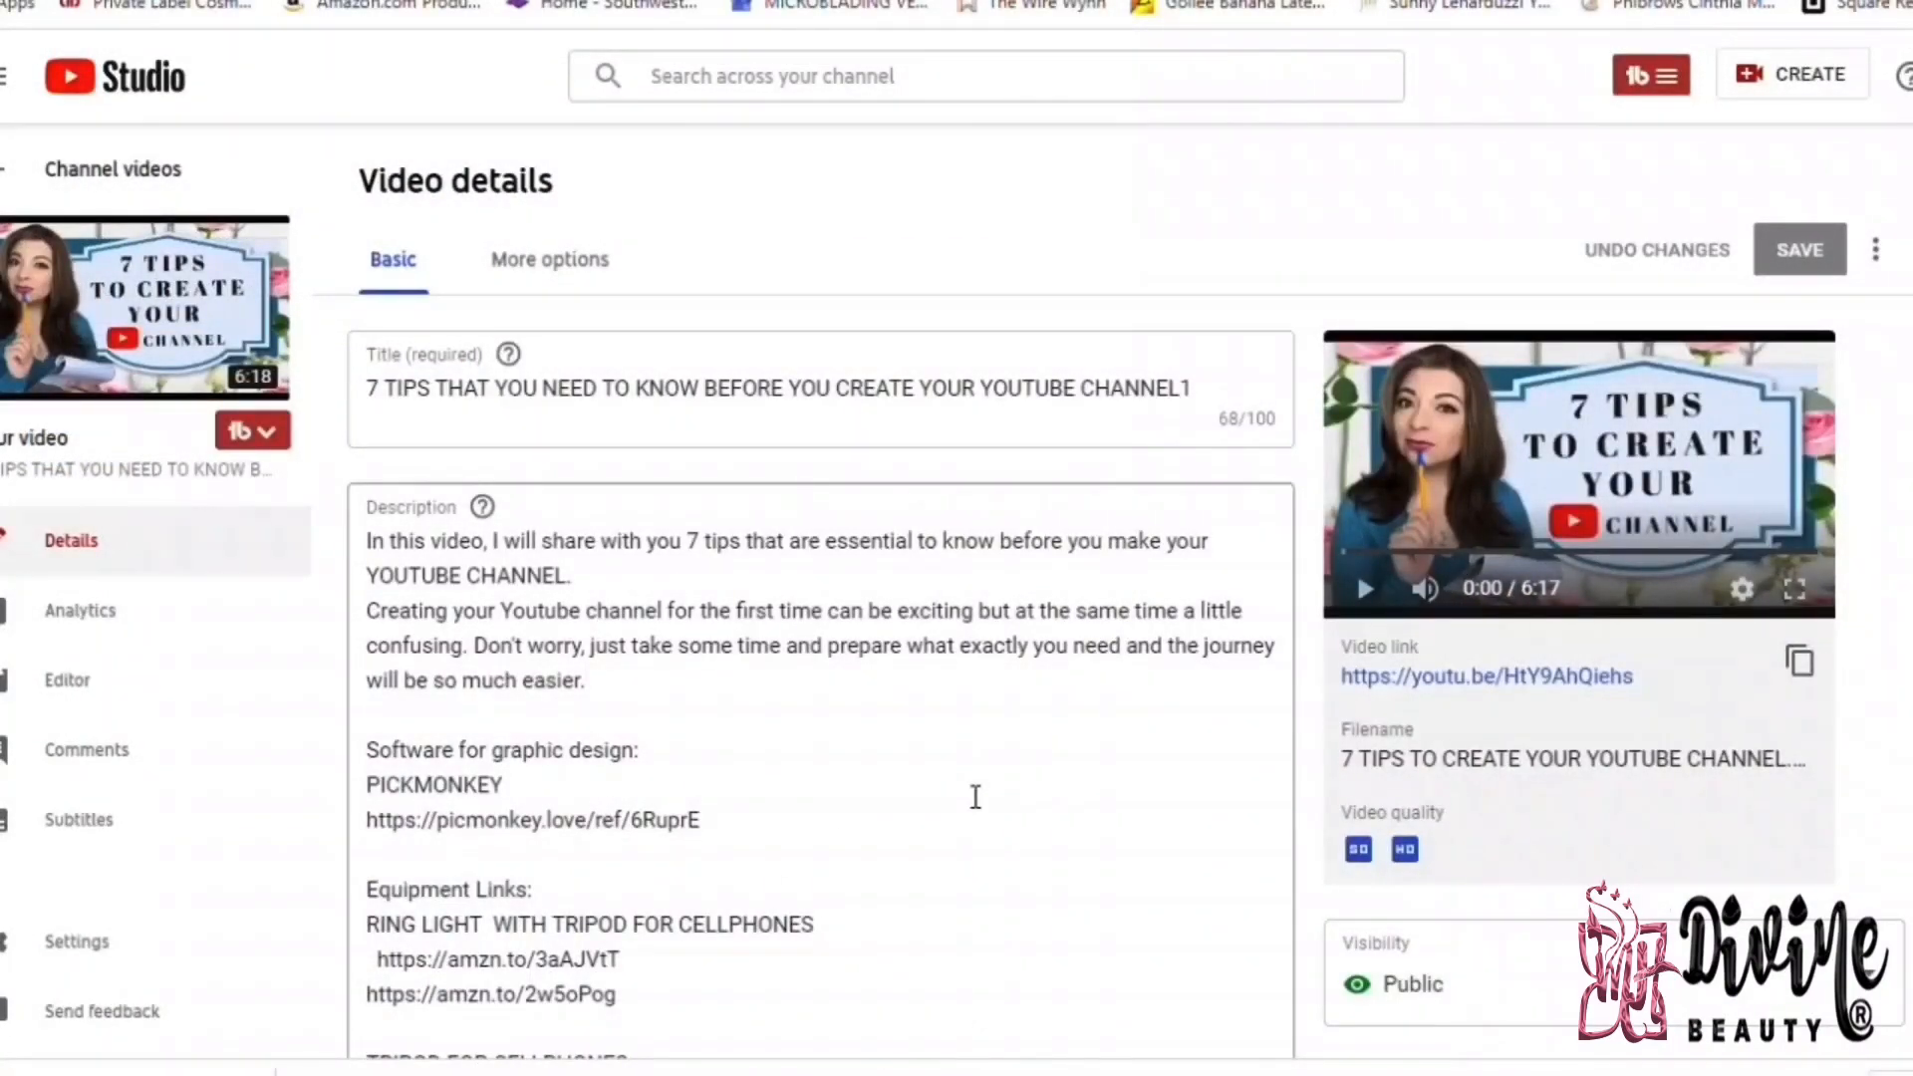
# - Choose Change from the custom thumbnail's options menu to replace the thumbnail image
pyautogui.scroll(-5, 977, 797)
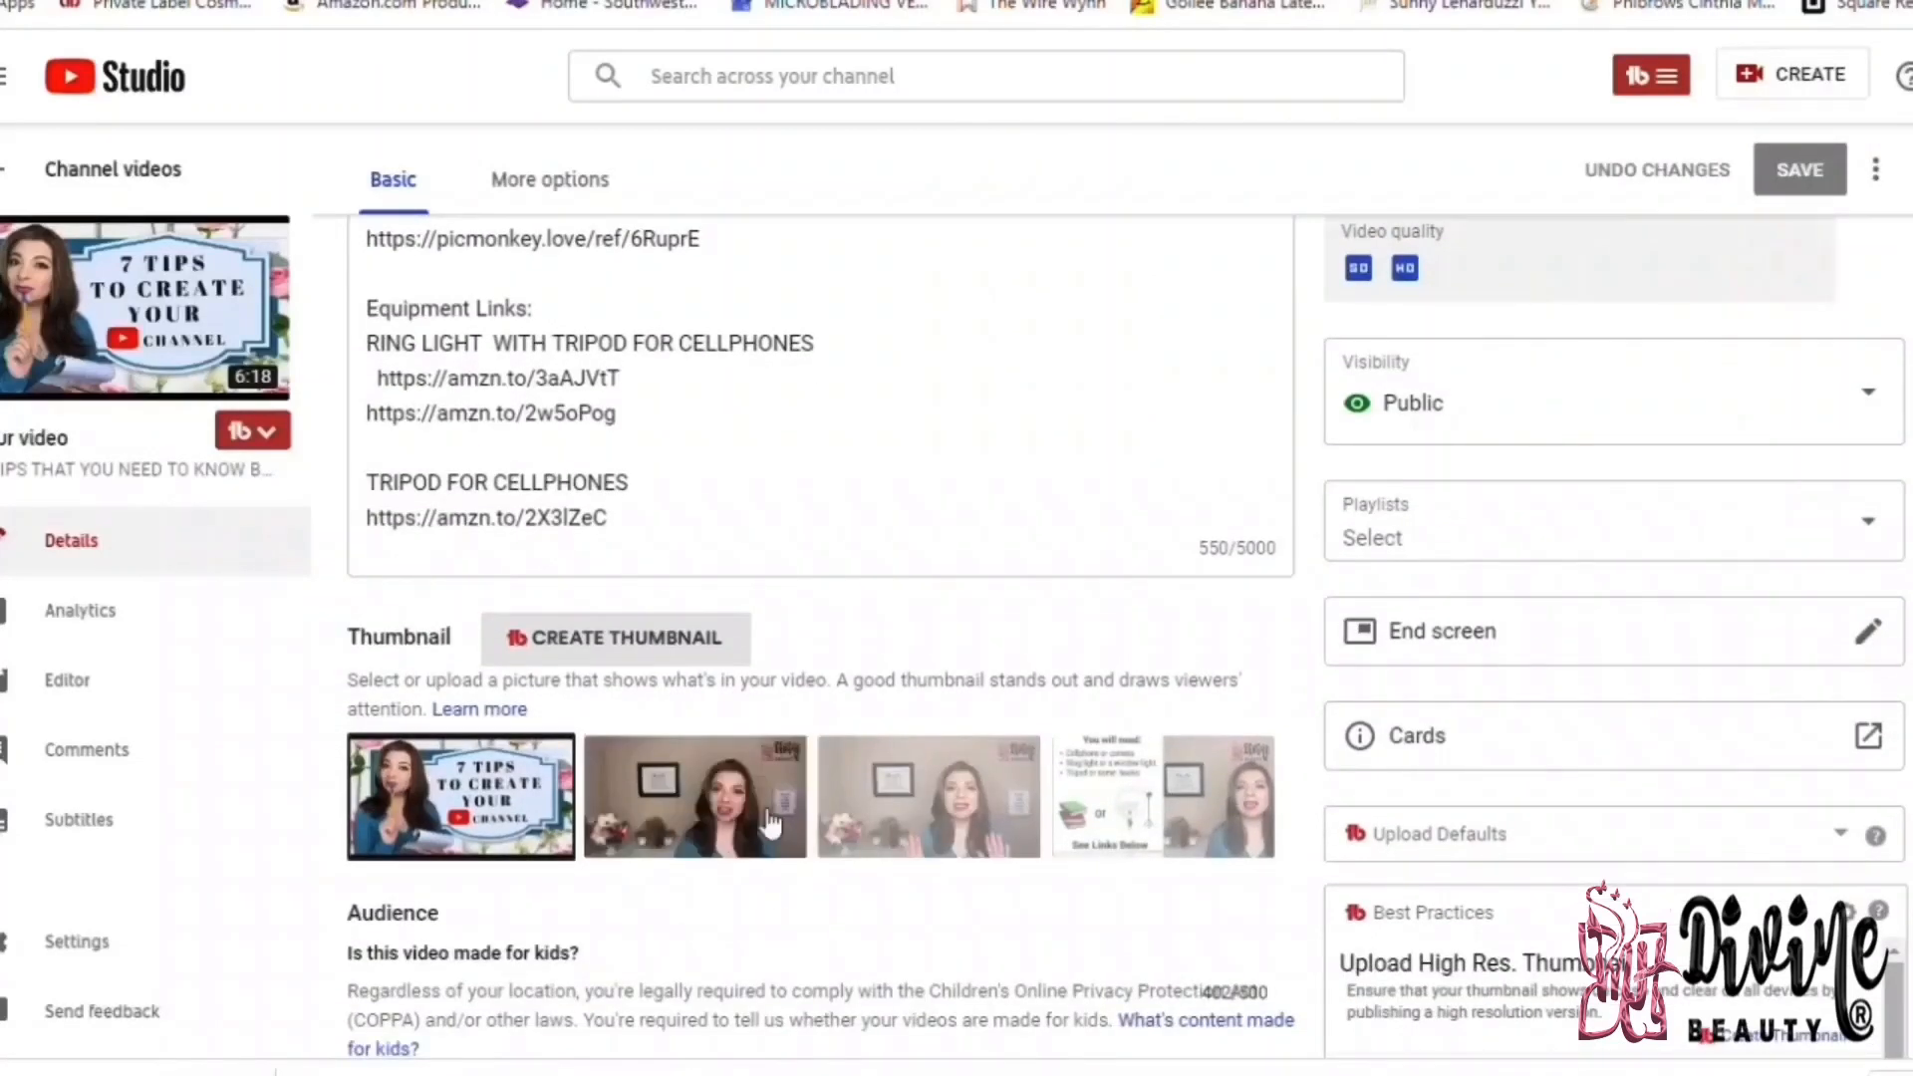
pyautogui.moveTo(555, 777)
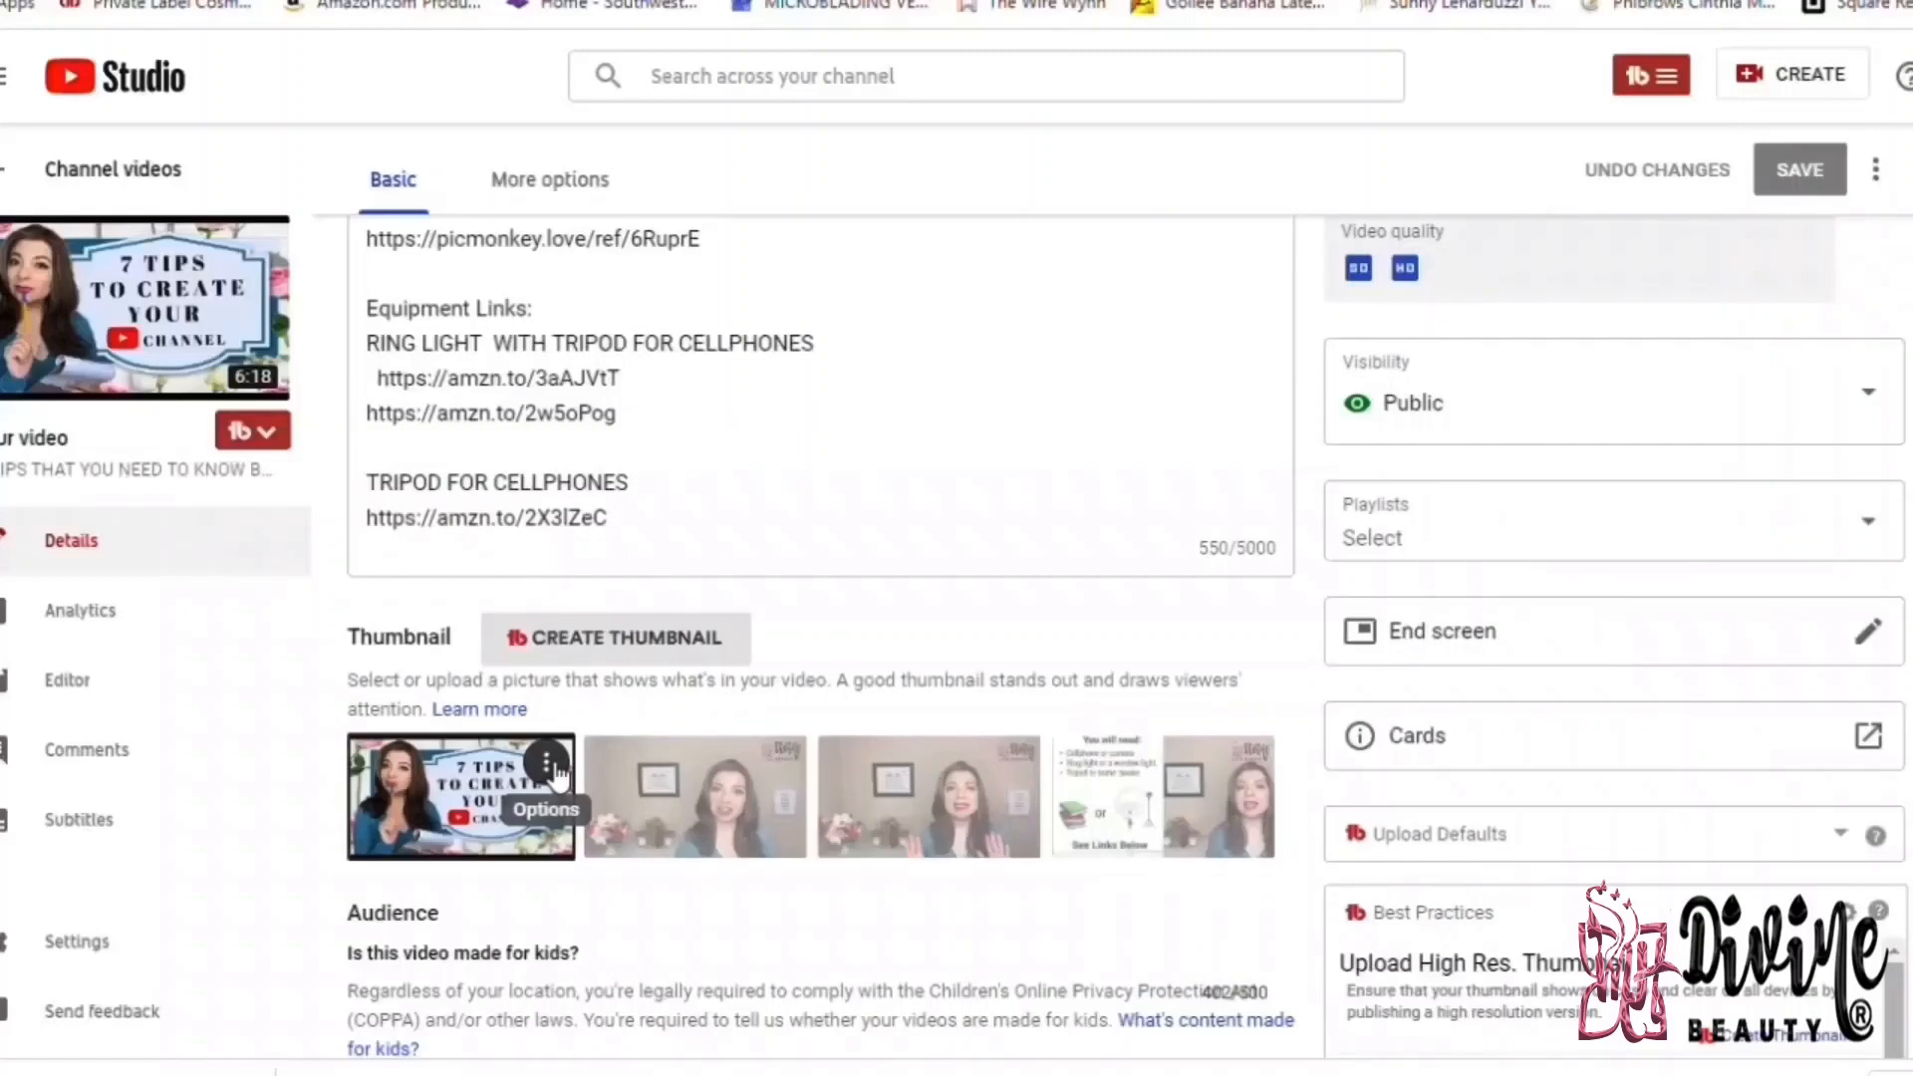
pyautogui.click(550, 768)
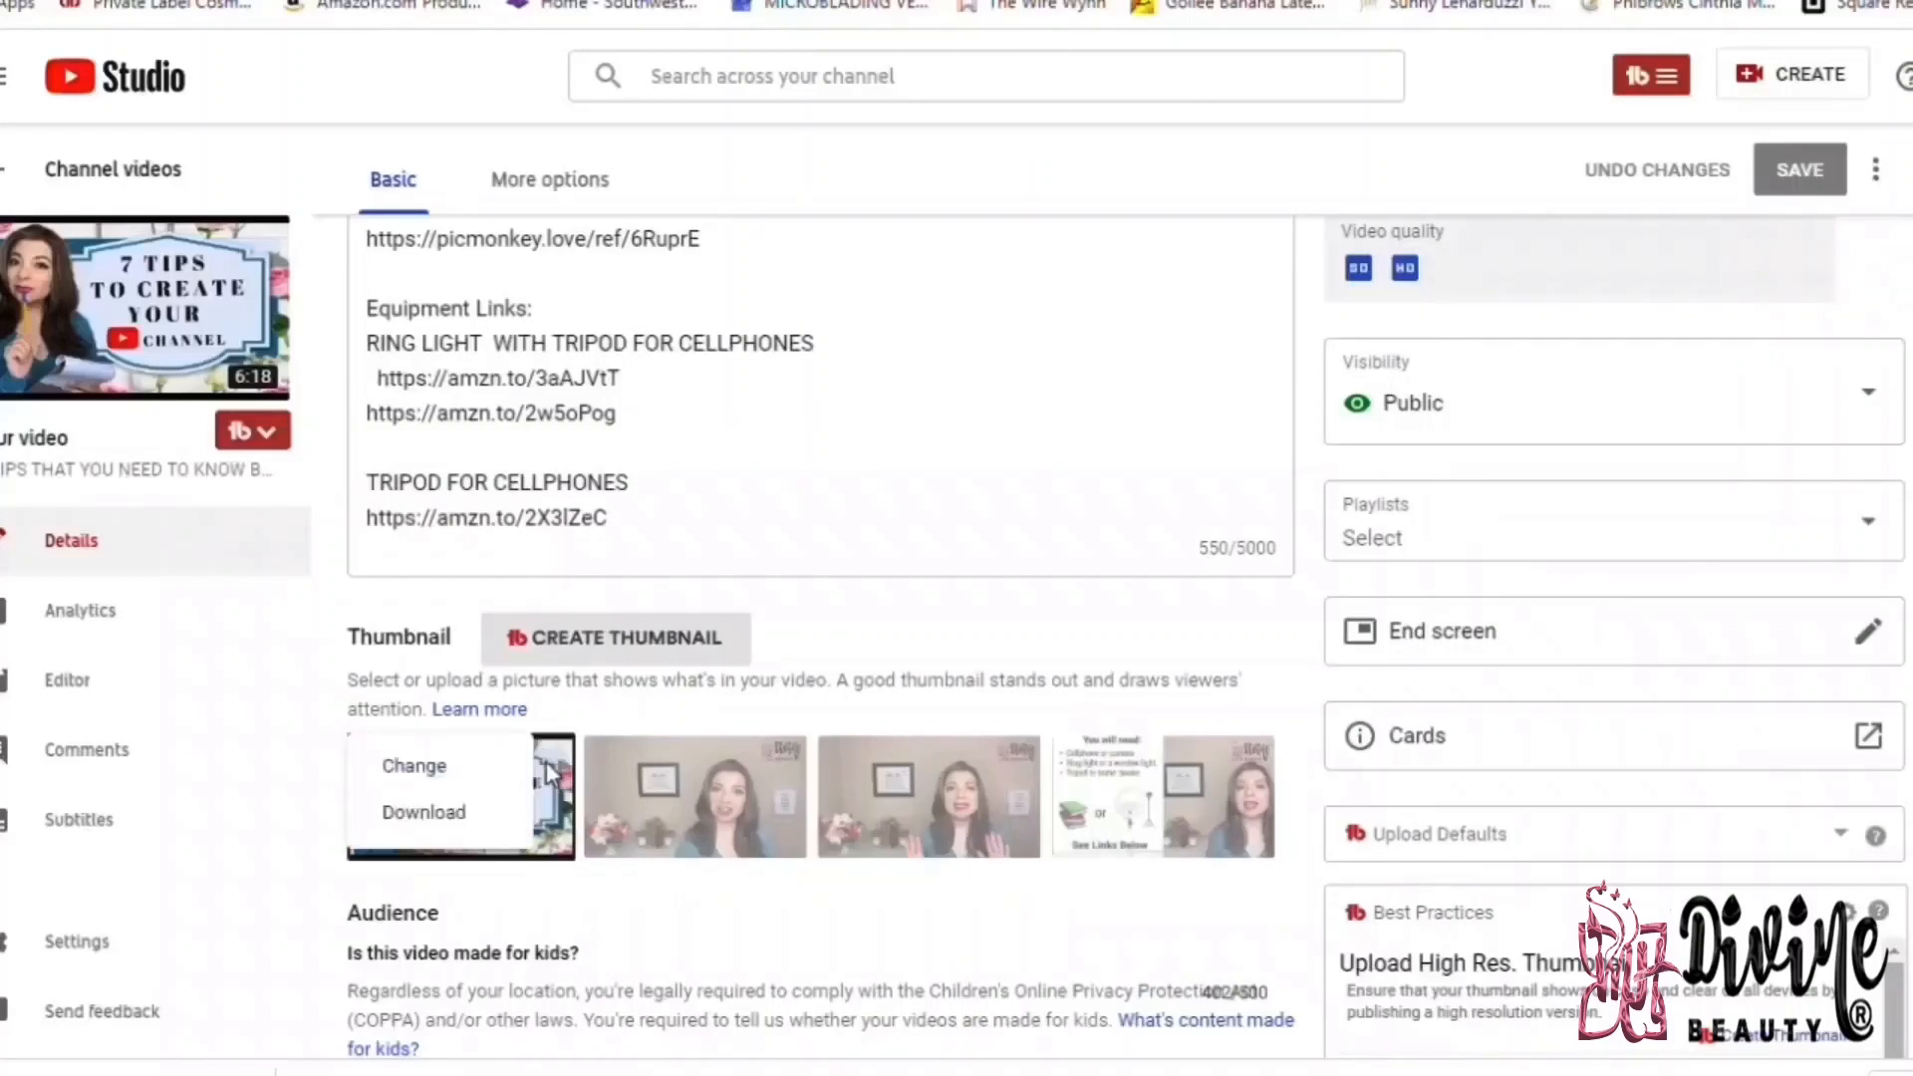
pyautogui.click(433, 780)
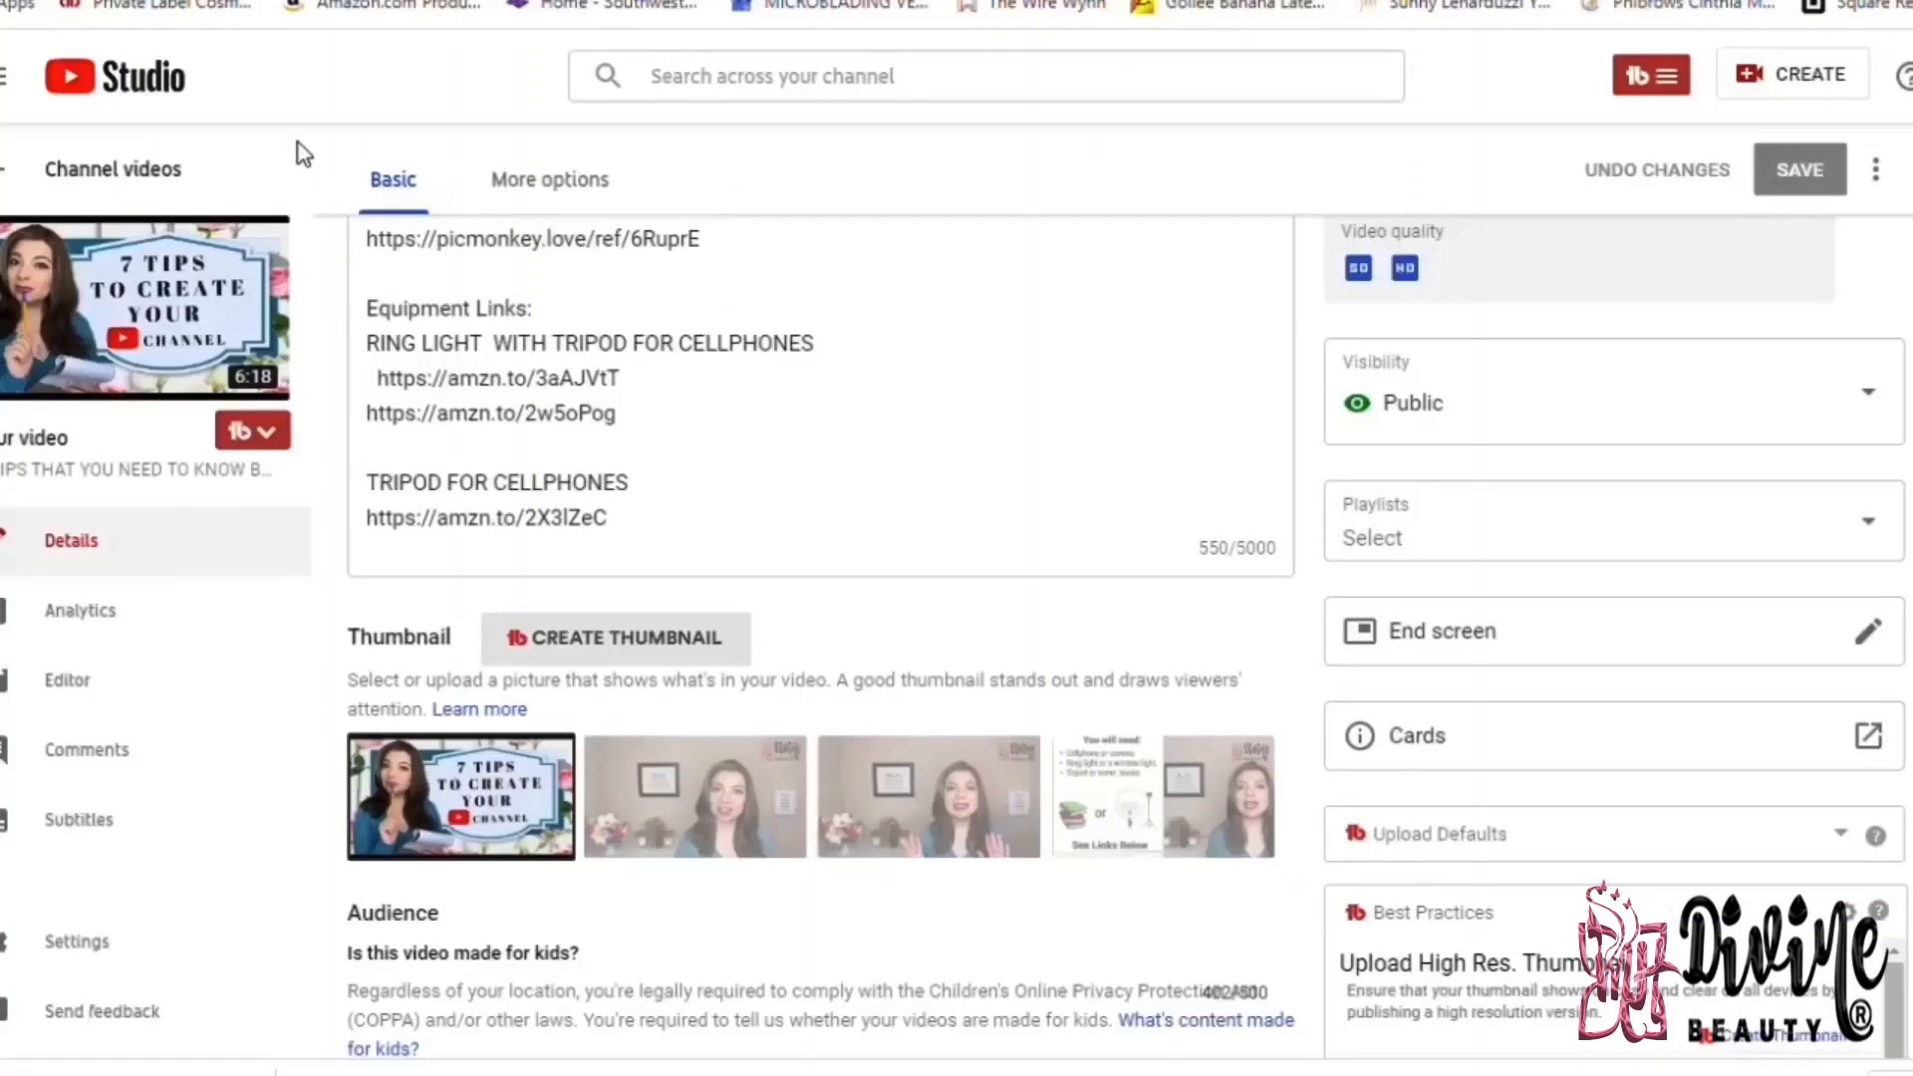
pyautogui.scroll(4, 1395, 533)
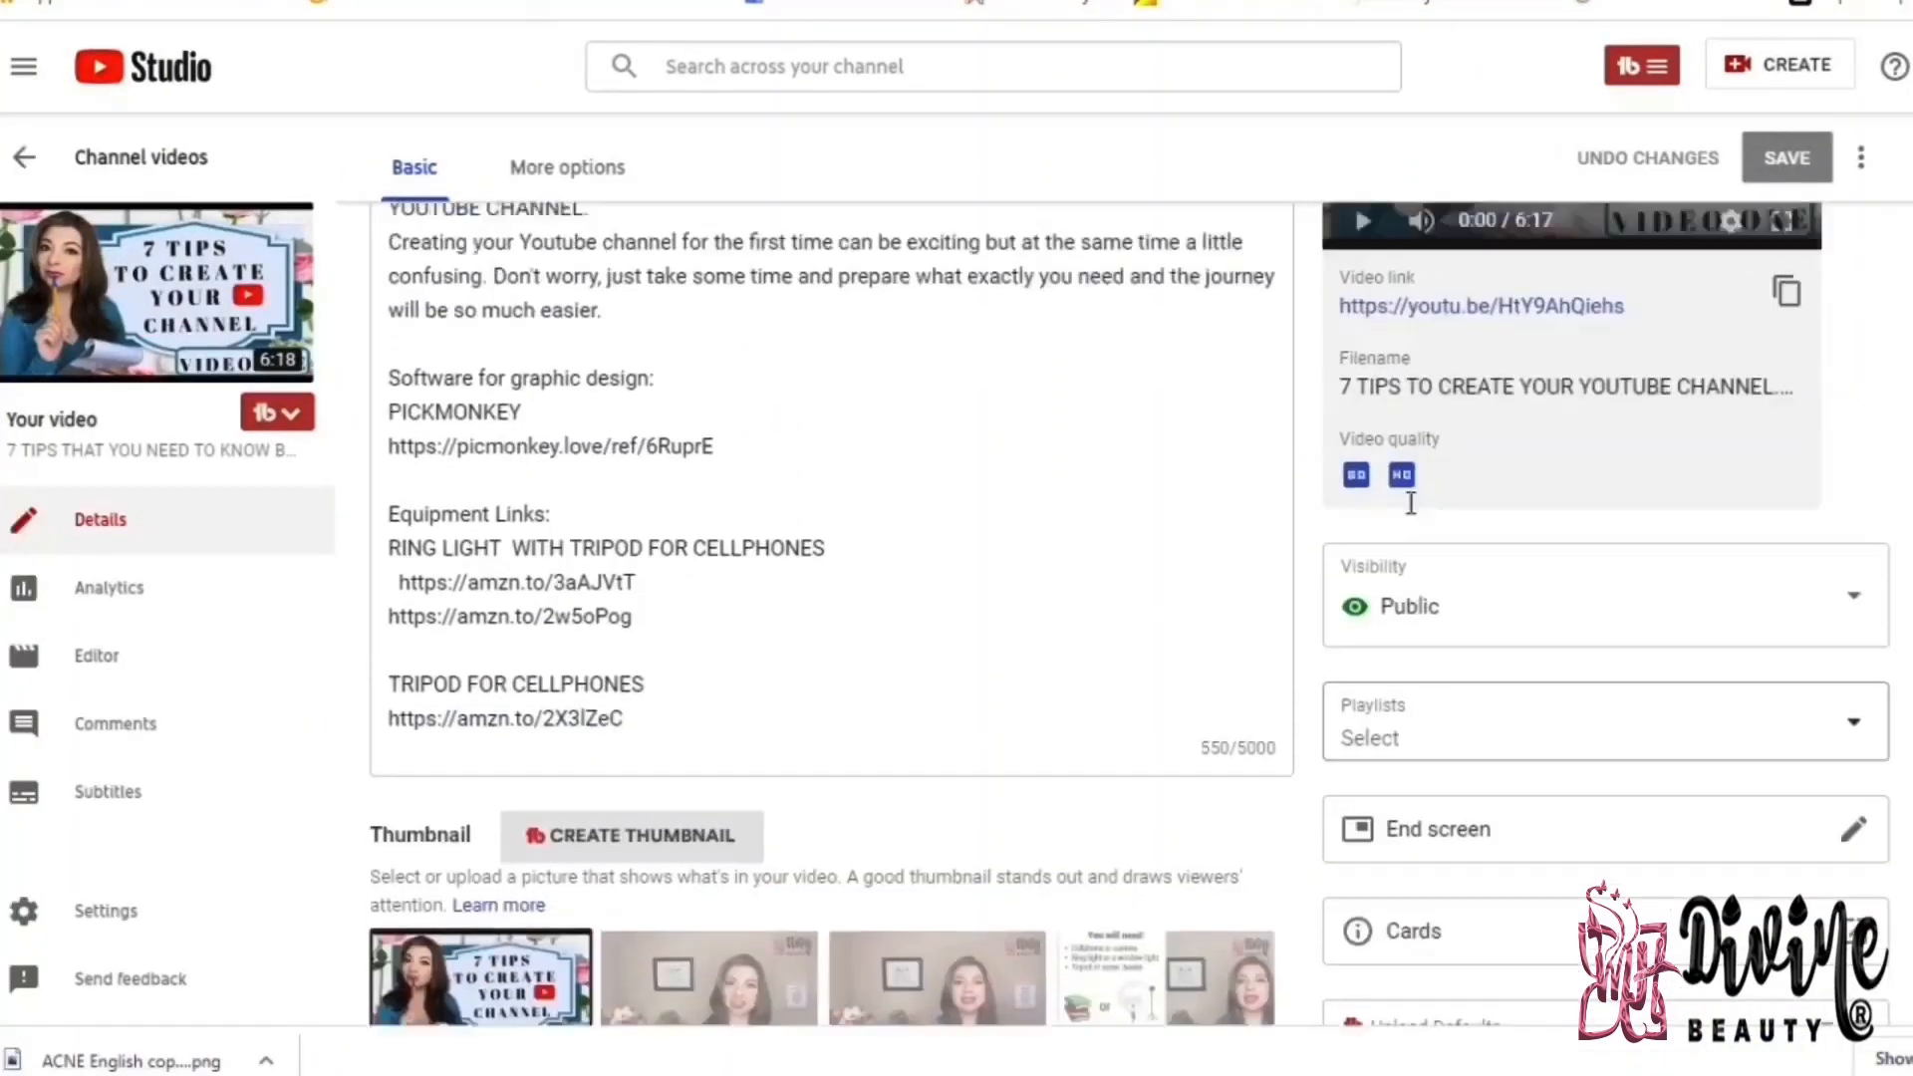
# - Play the video preview on the details page and pause it at 0:05
pyautogui.scroll(2, 944, 718)
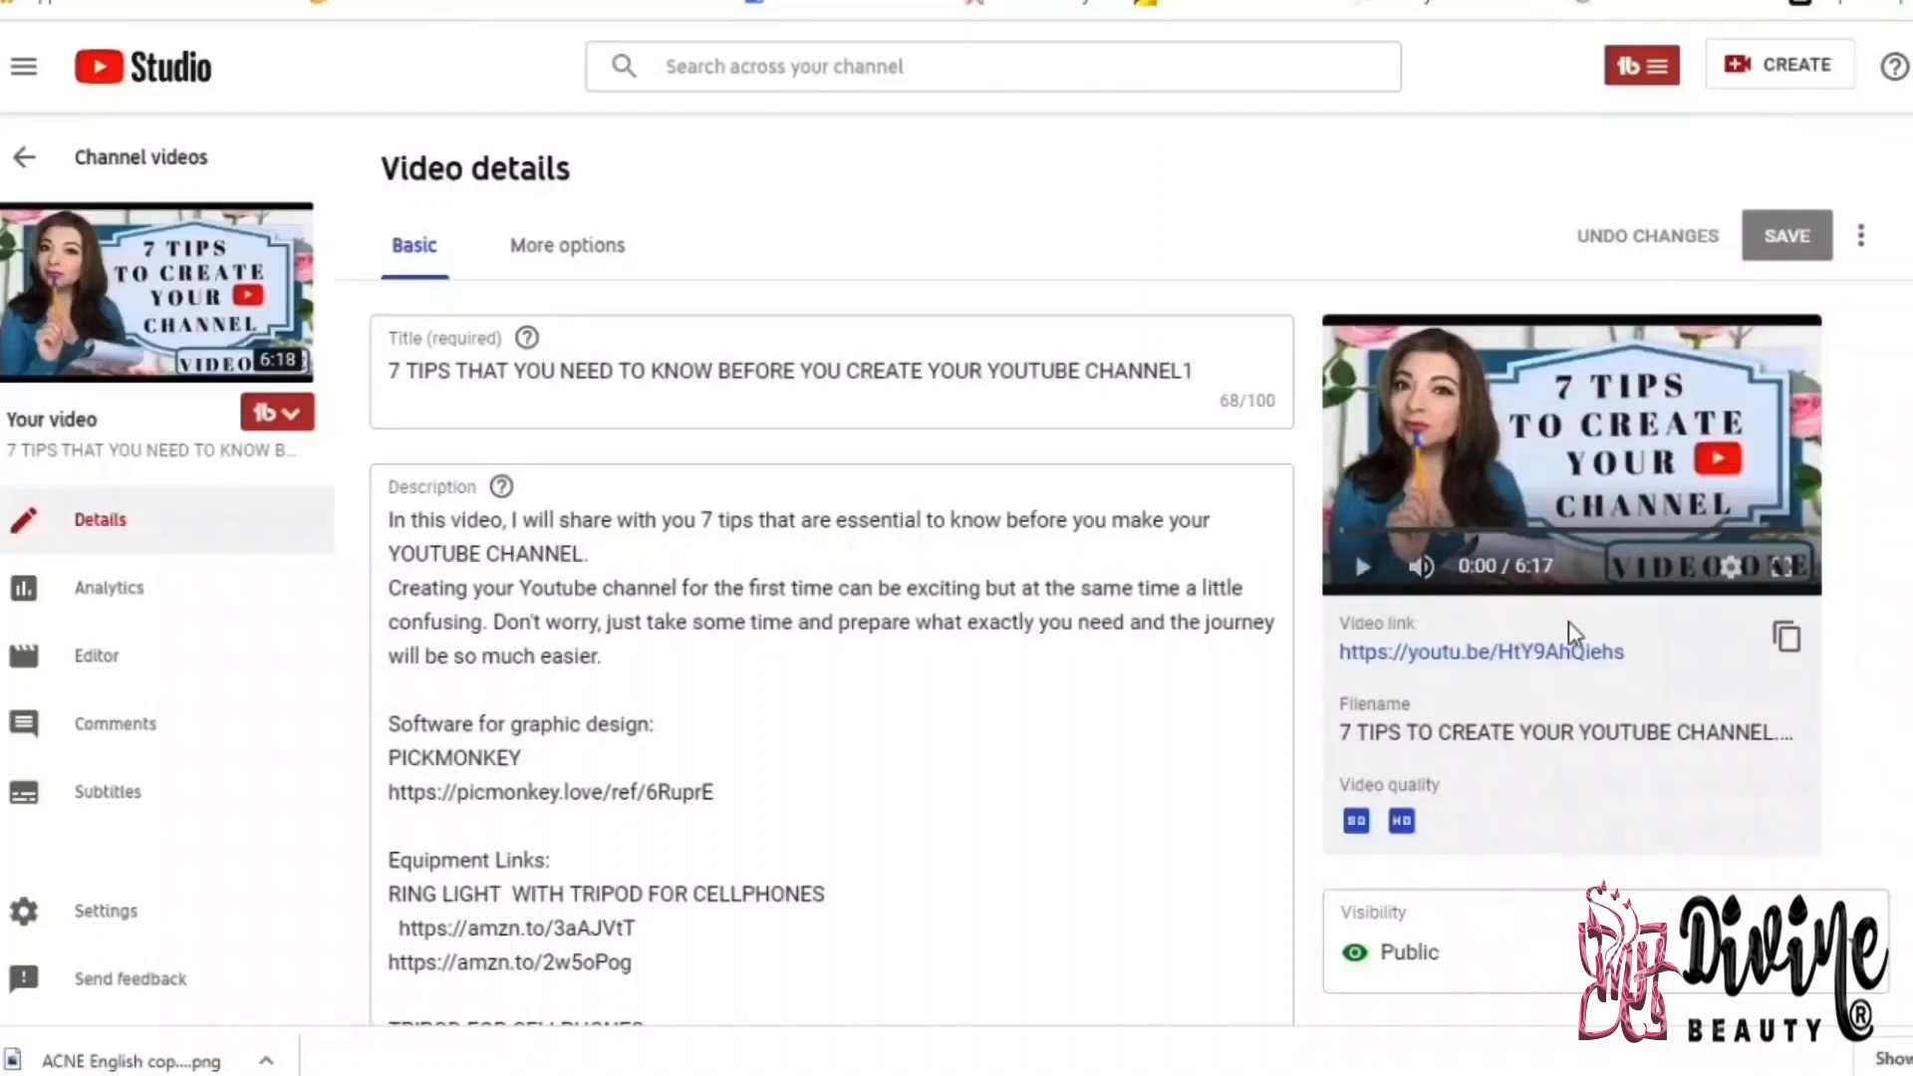
pyautogui.click(1366, 569)
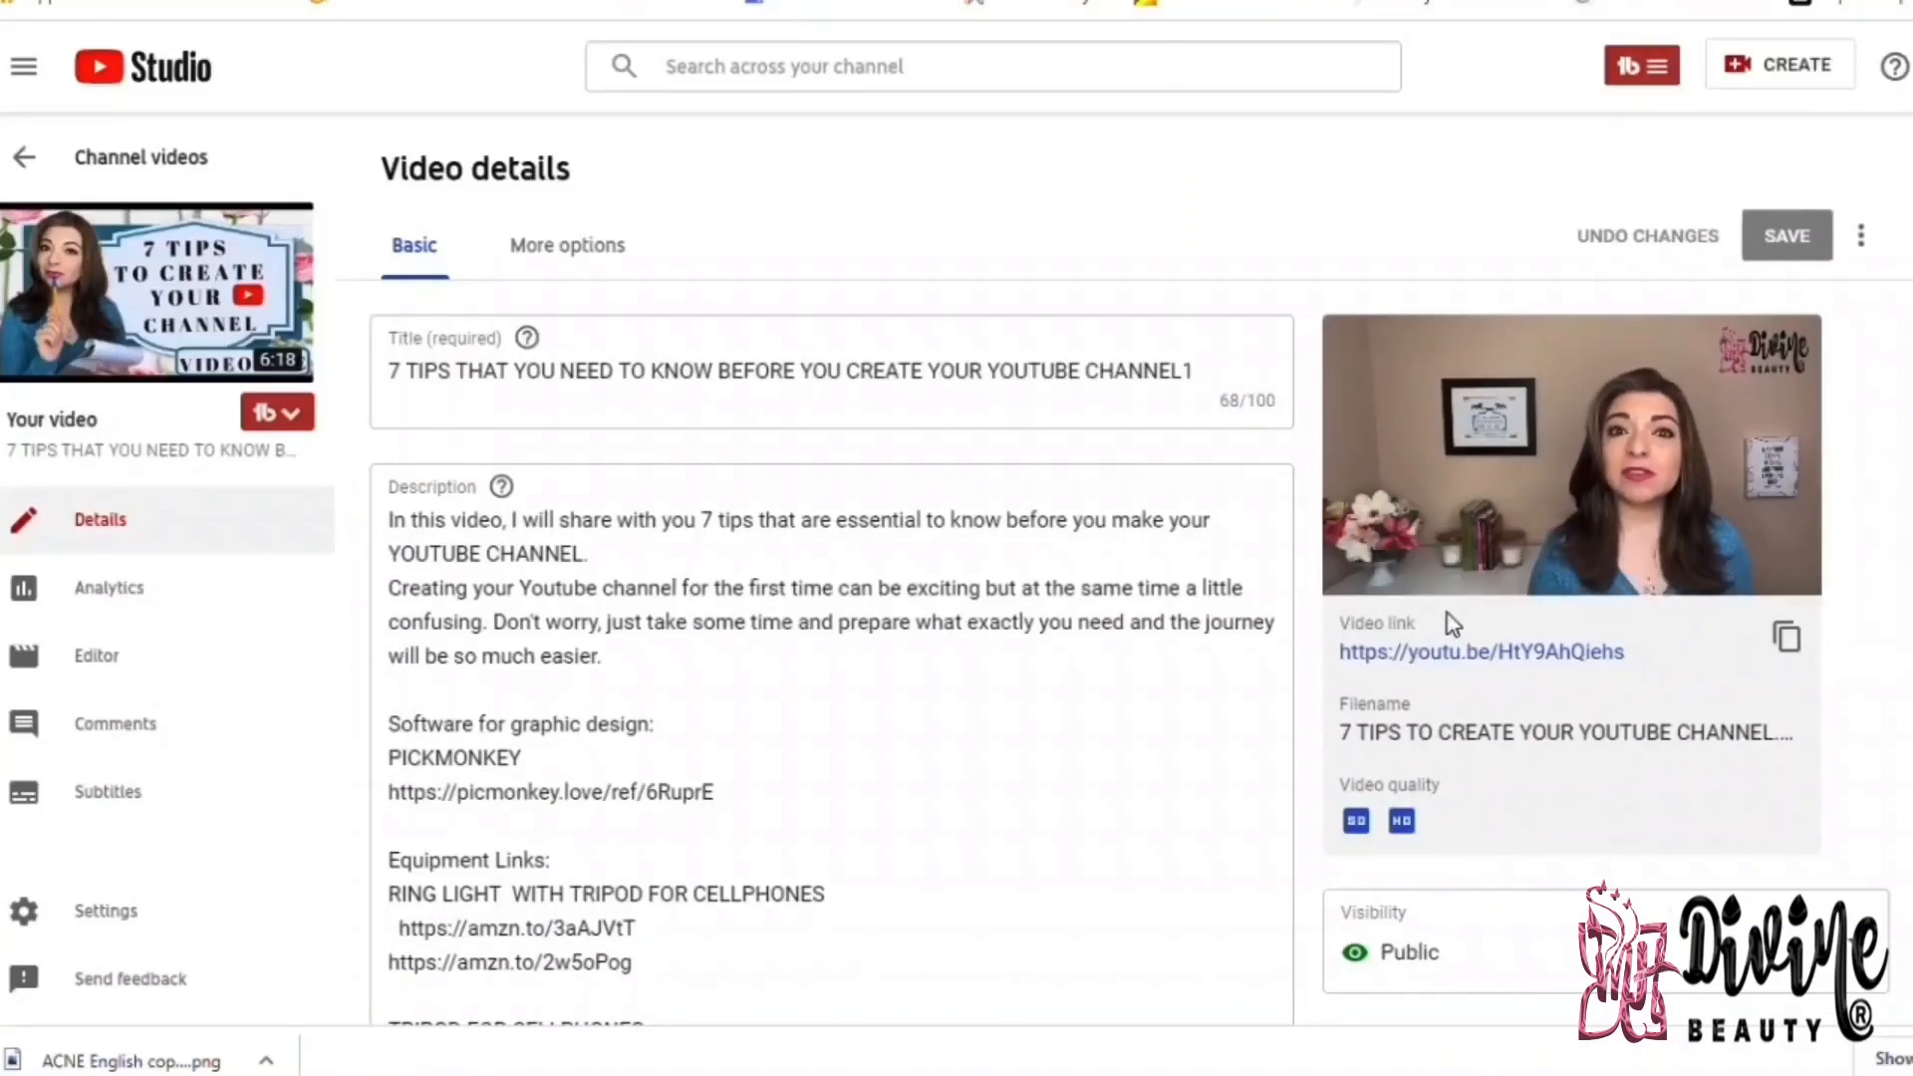
pyautogui.click(1365, 570)
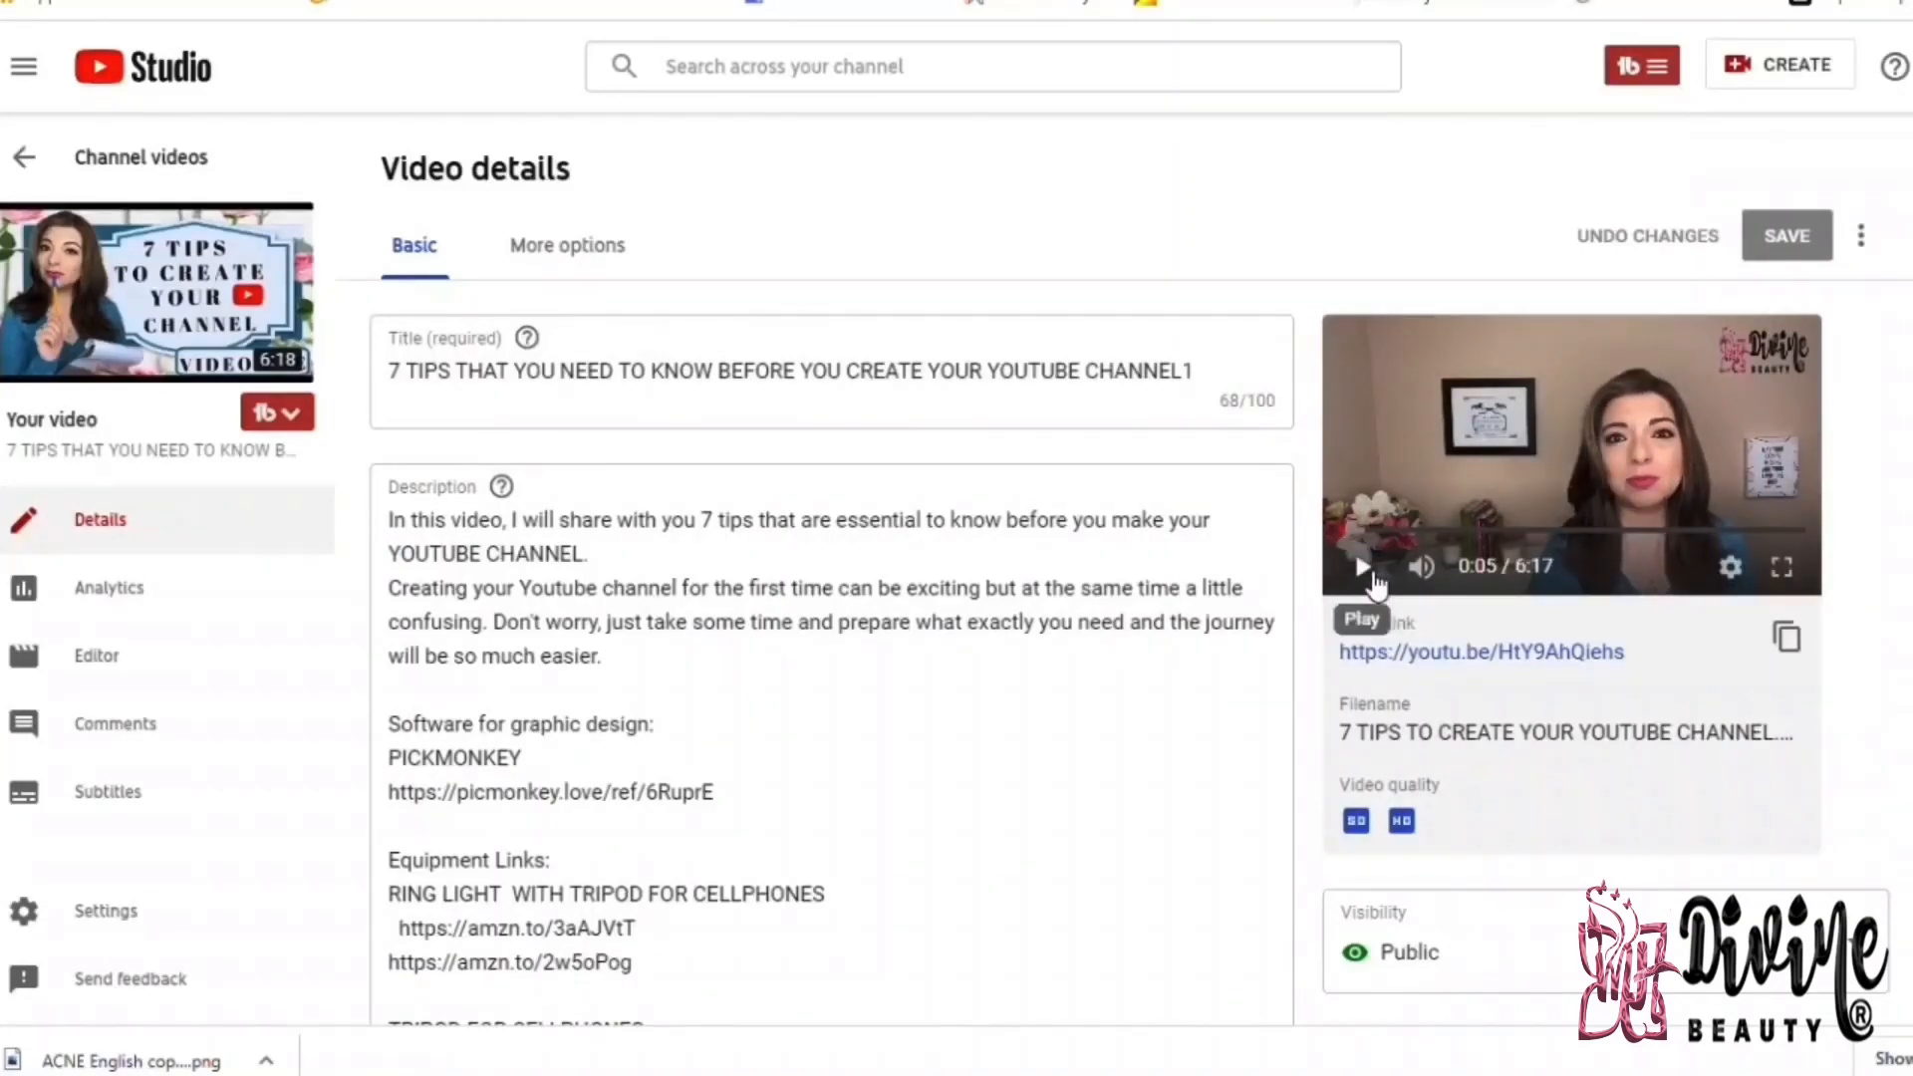